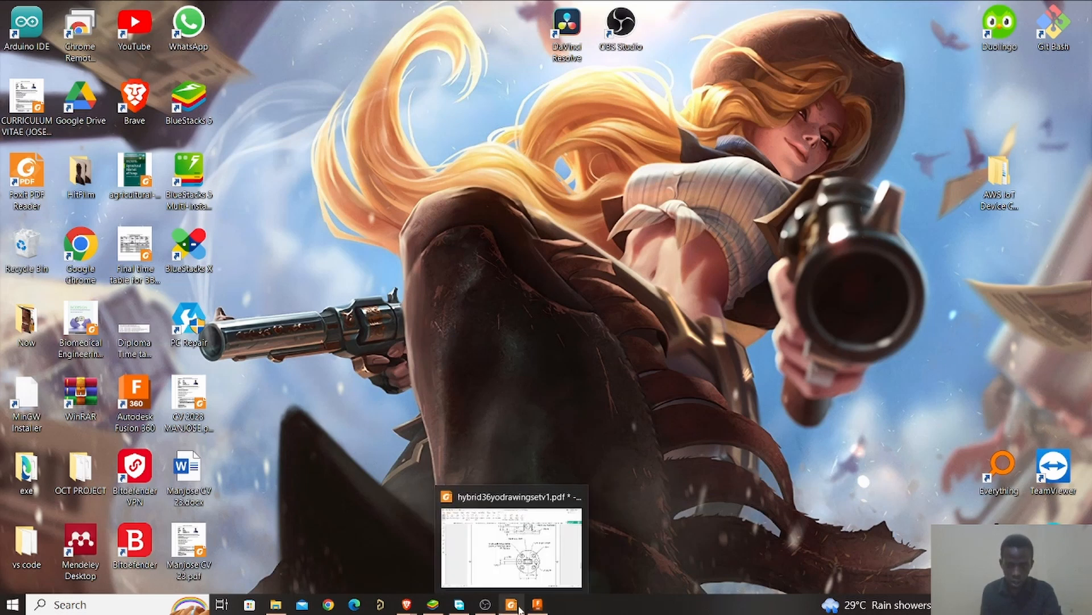
Switch to Fusion 360 and view the finished nodding plate model from another angle.
left_click(537, 604)
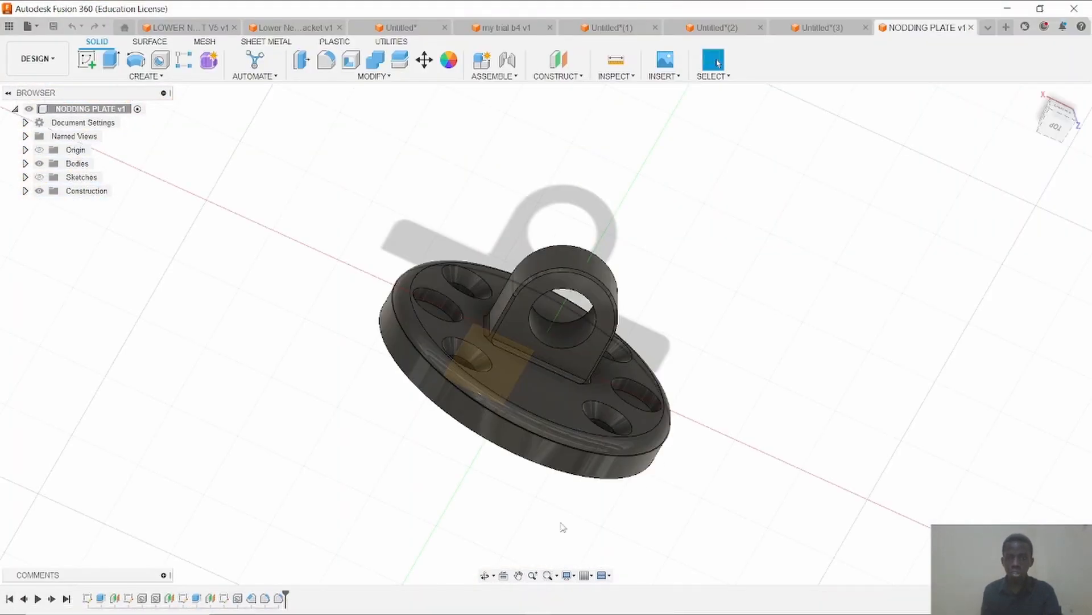
left_click(487, 575)
left_click_drag(465, 505, 529, 502)
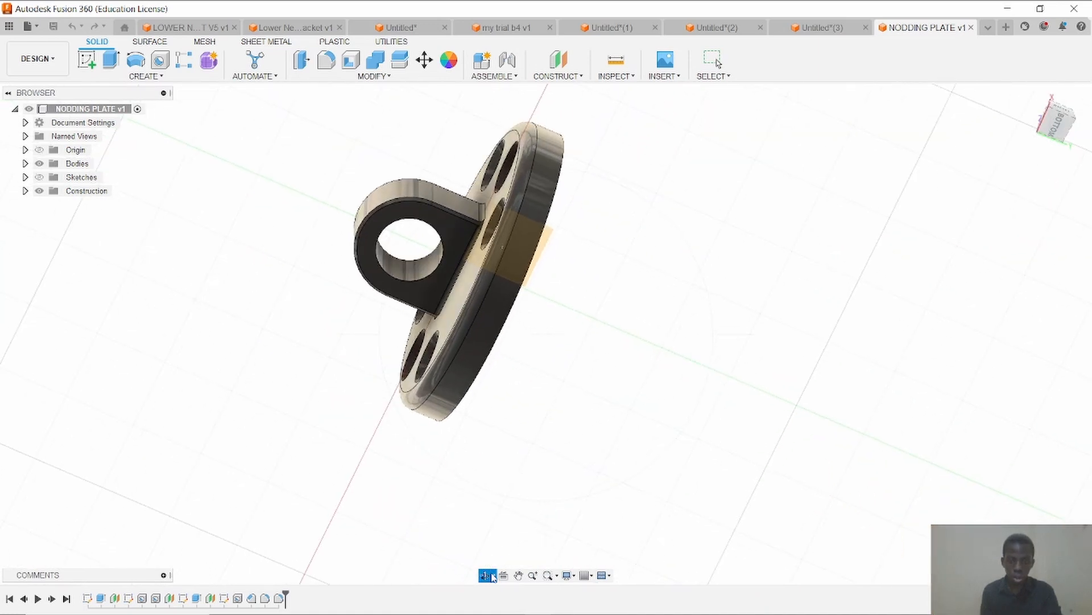
Switch to the hybrid36yodrawingsetv1.pdf drawing in Foxit PDF Reader and examine the Nodding Plate's front view, top view, dimensions and title block.
mouse_move(511, 605)
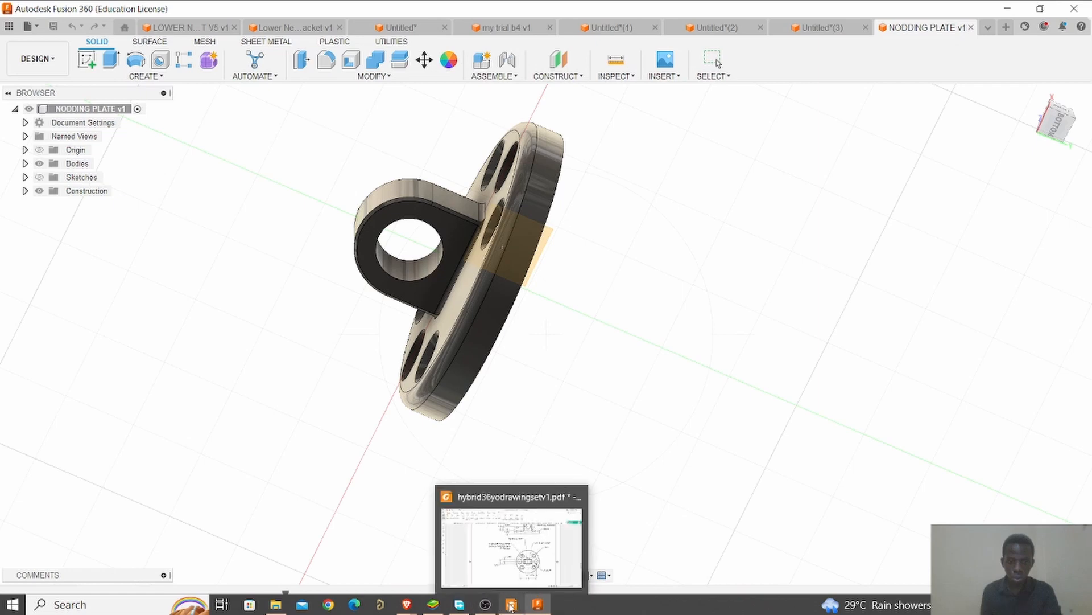
left_click(512, 535)
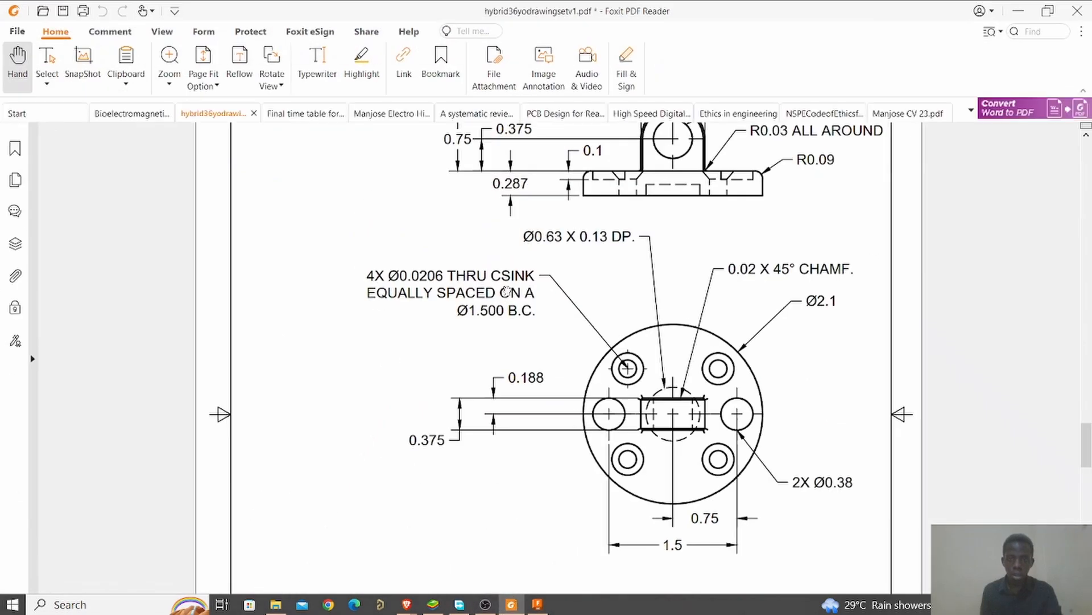
scroll(566, 317, "up", 1)
scroll(566, 316, "down", 4)
scroll(567, 310, "up", 4)
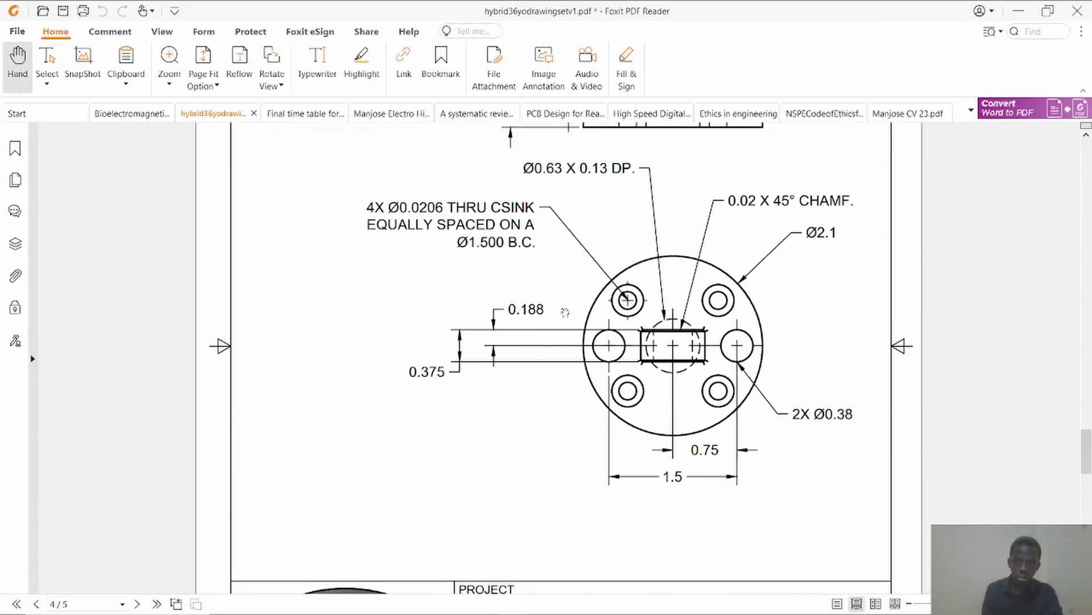
scroll(567, 307, "down", 7)
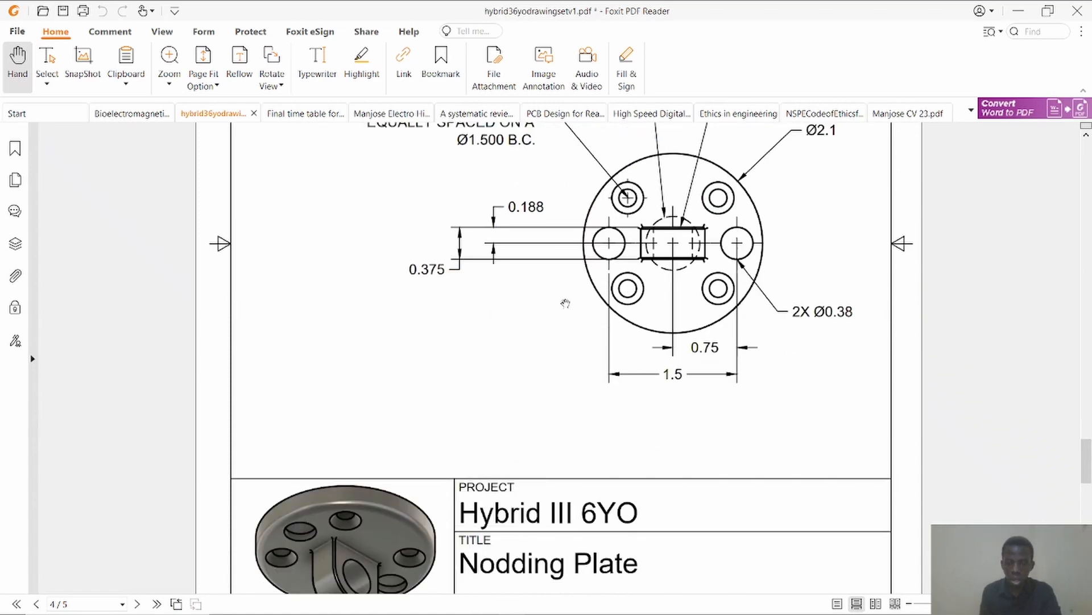
scroll(567, 301, "up", 4)
scroll(545, 403, "down", 2)
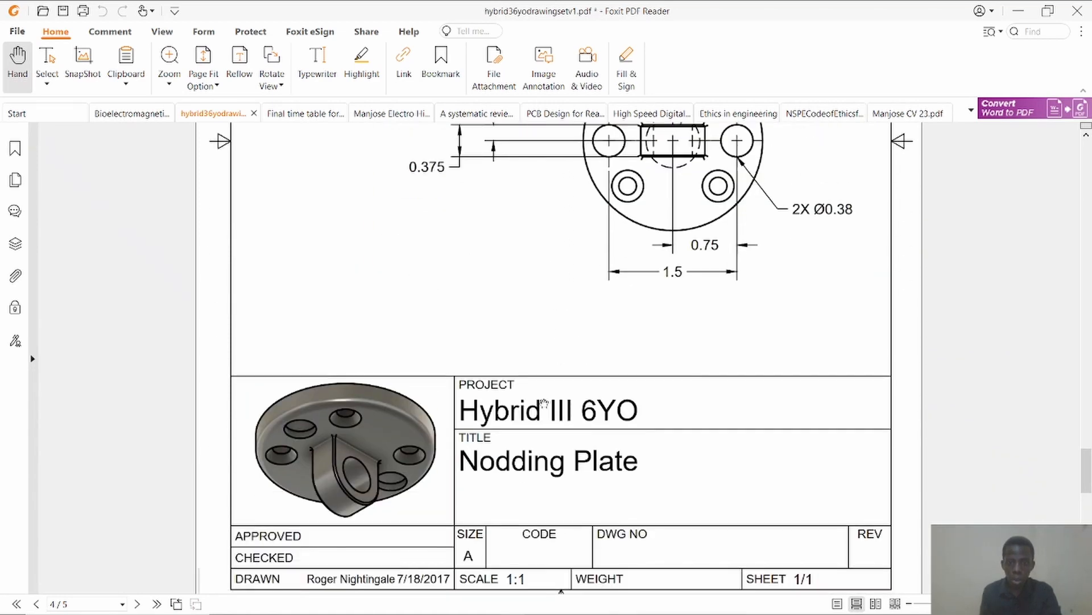
scroll(567, 424, "up", 5)
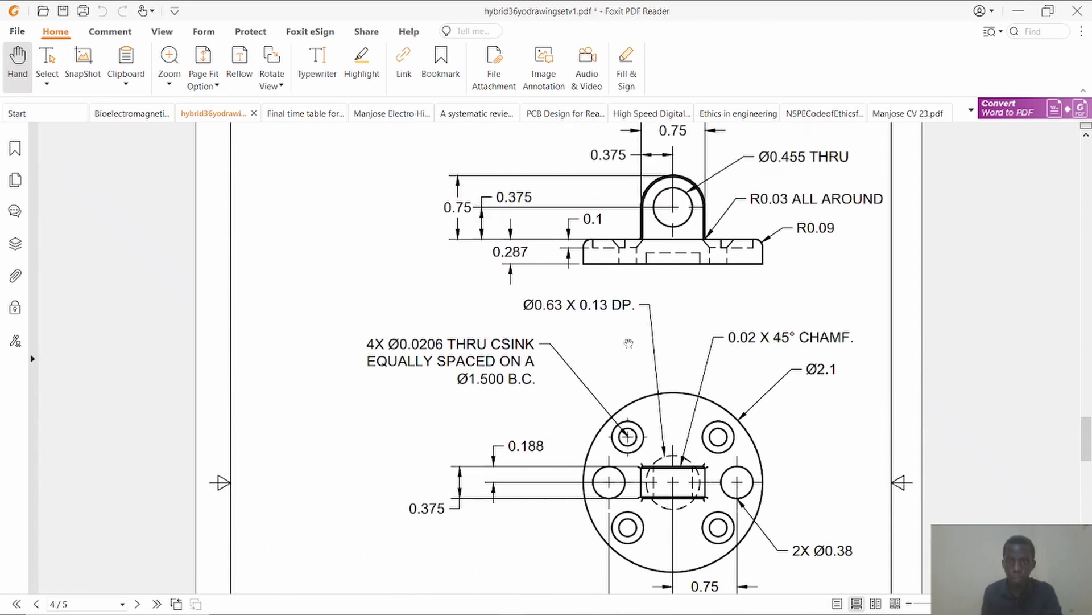
scroll(630, 313, "up", 2)
scroll(630, 310, "down", 1)
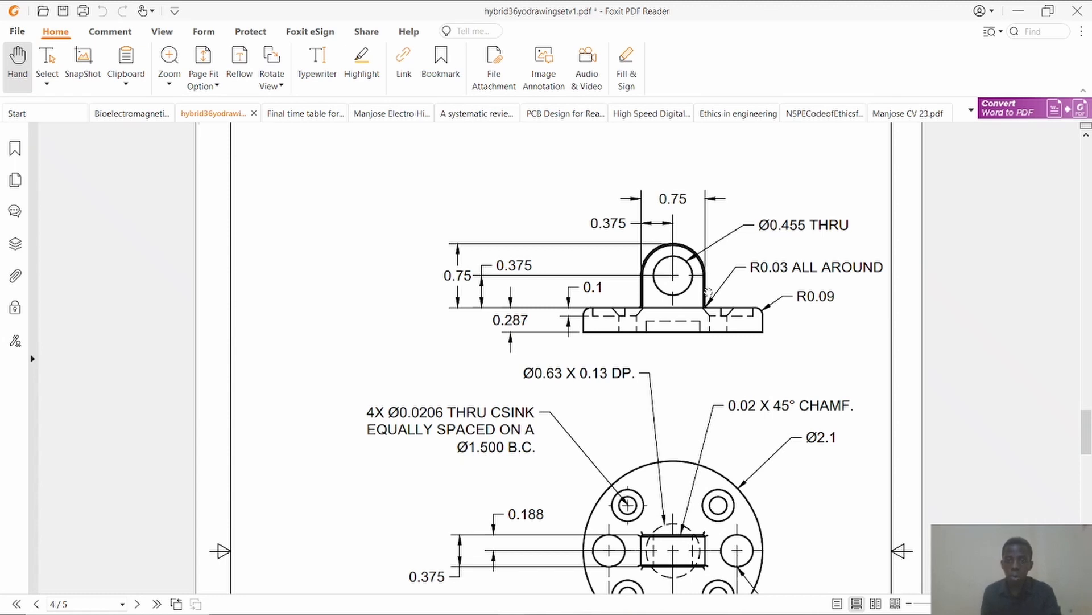
scroll(704, 293, "down", 3)
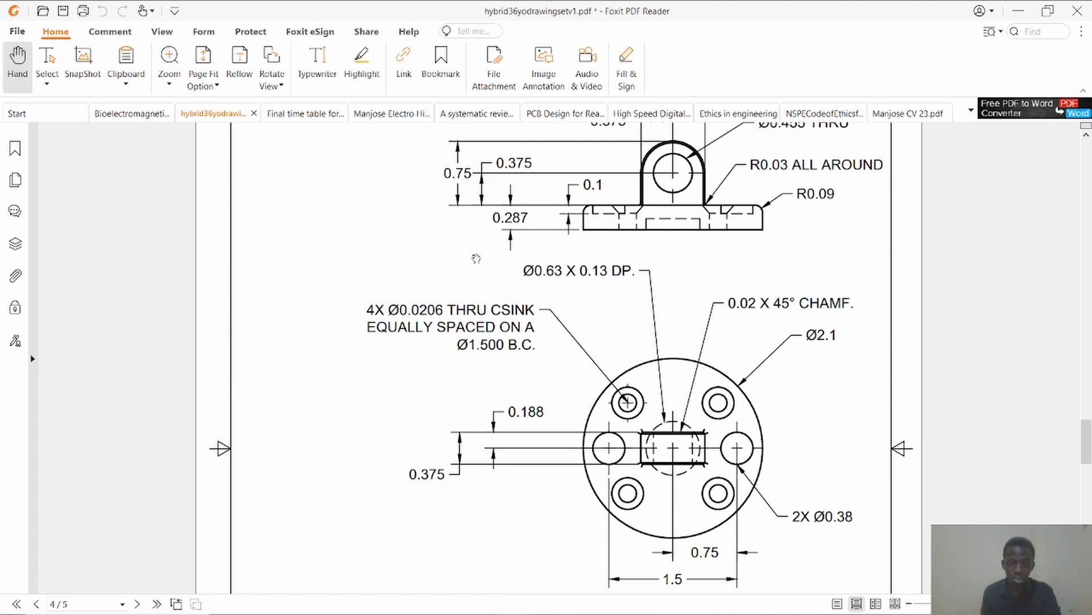
scroll(718, 197, "up", 3)
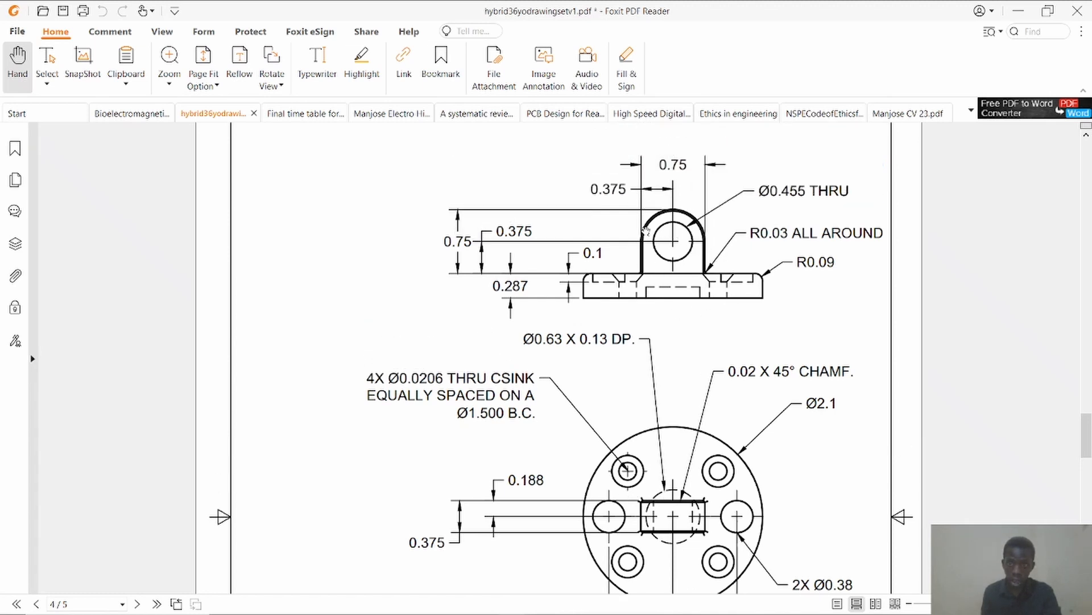
scroll(694, 283, "down", 9)
scroll(691, 304, "up", 6)
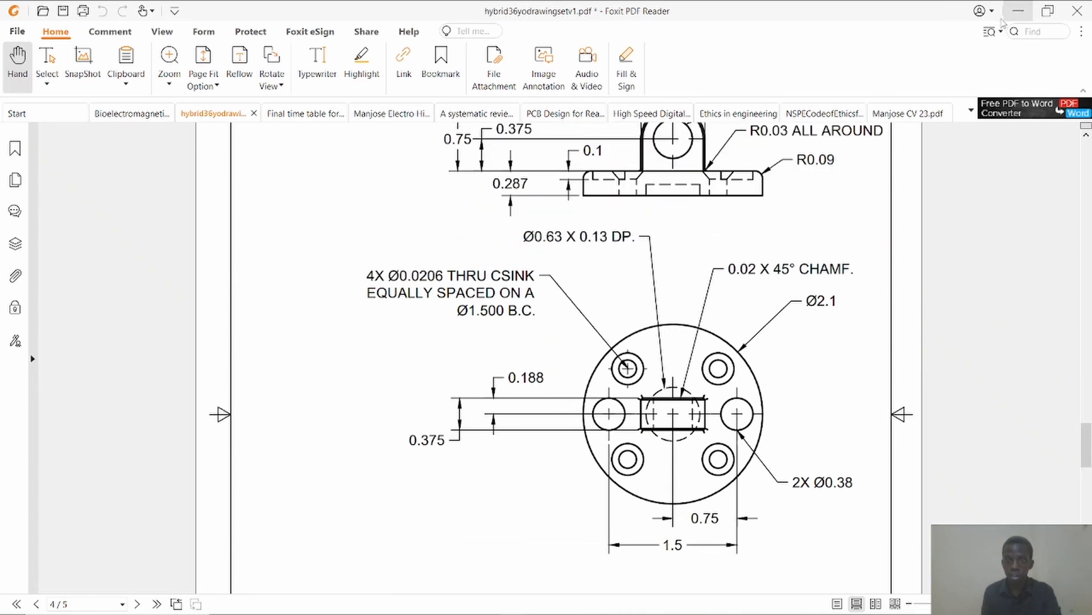
Return to Fusion 360, create a new design and start a sketch on the horizontal origin plane.
left_click(1018, 10)
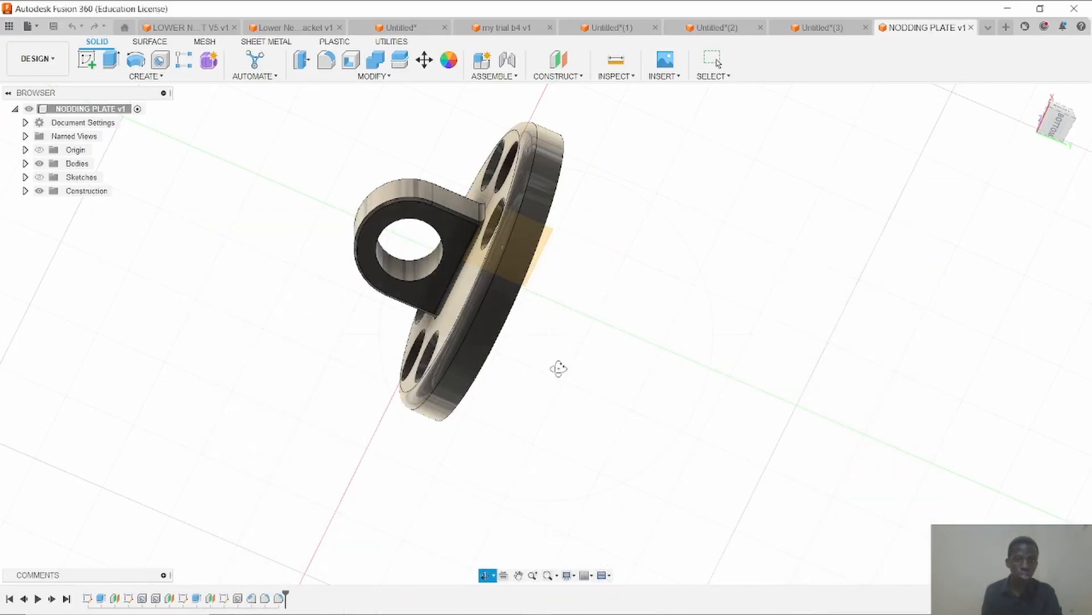
left_click_drag(558, 368, 579, 409)
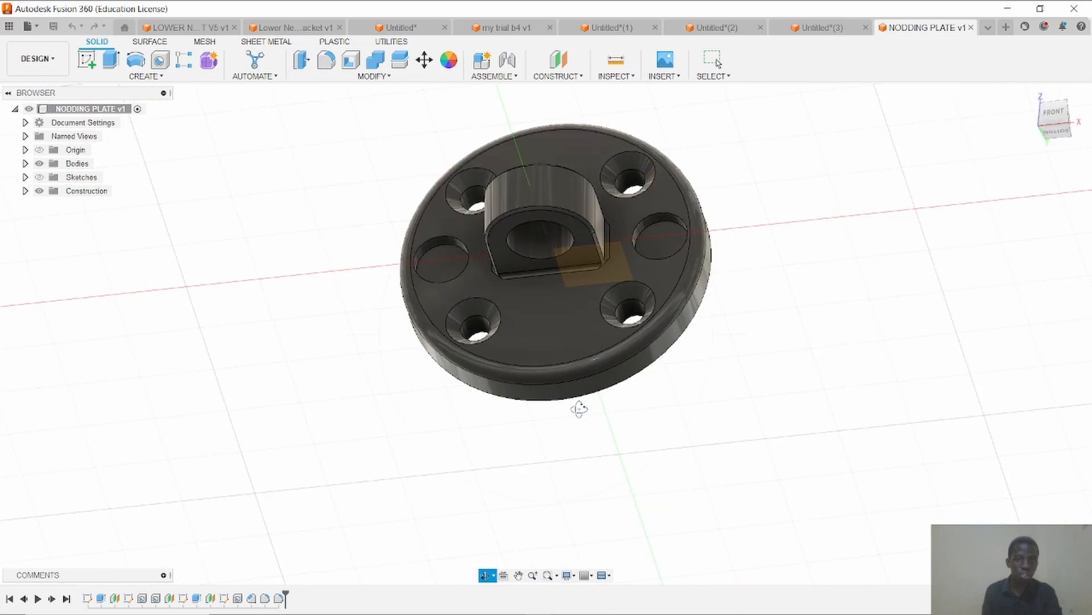
left_click(37, 27)
left_click(42, 45)
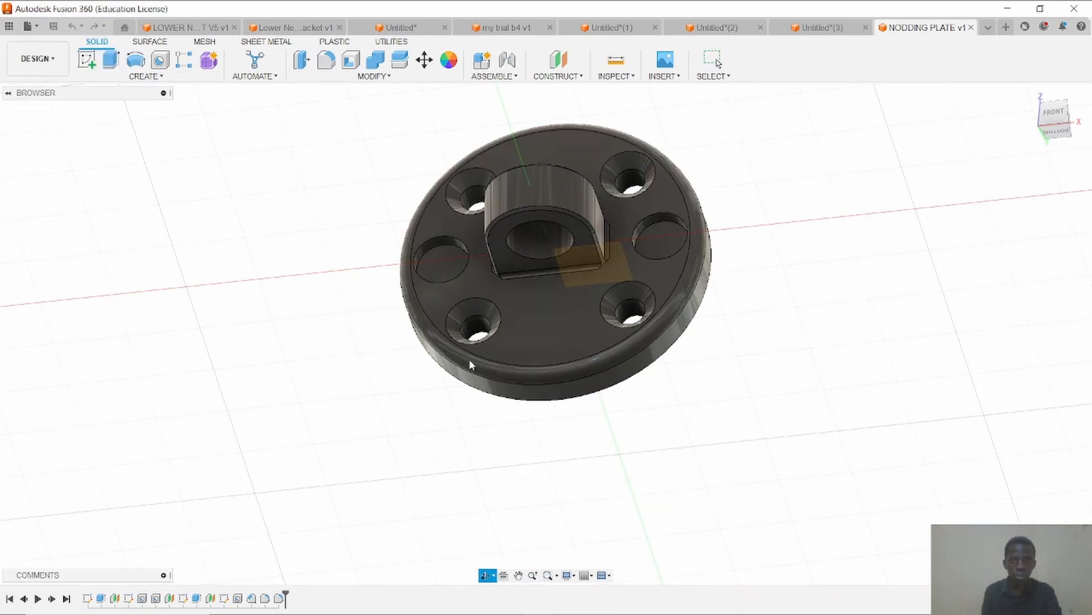
left_click(87, 59)
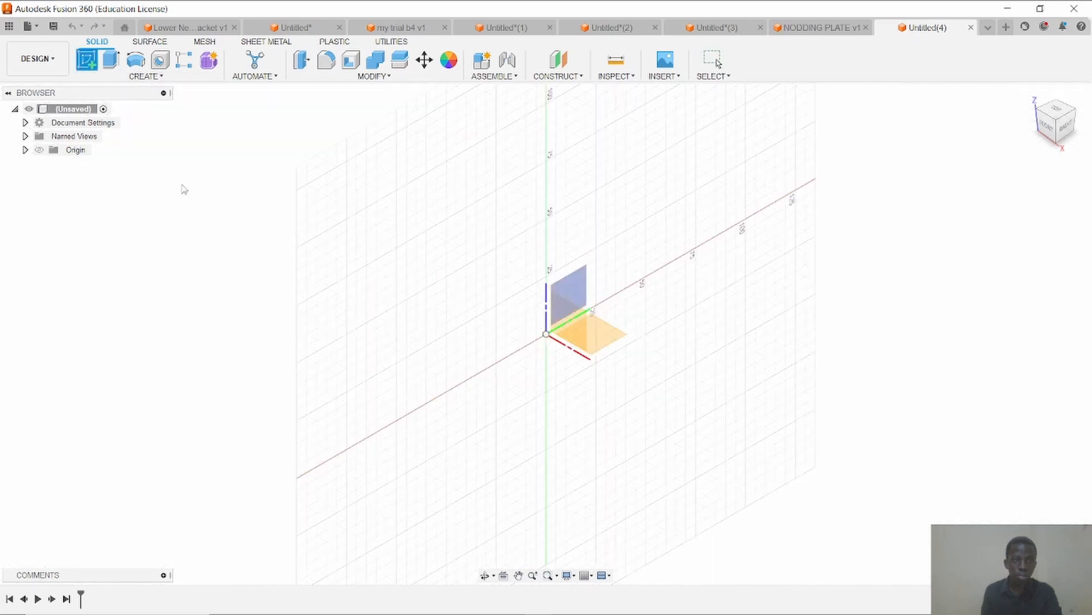
left_click(605, 339)
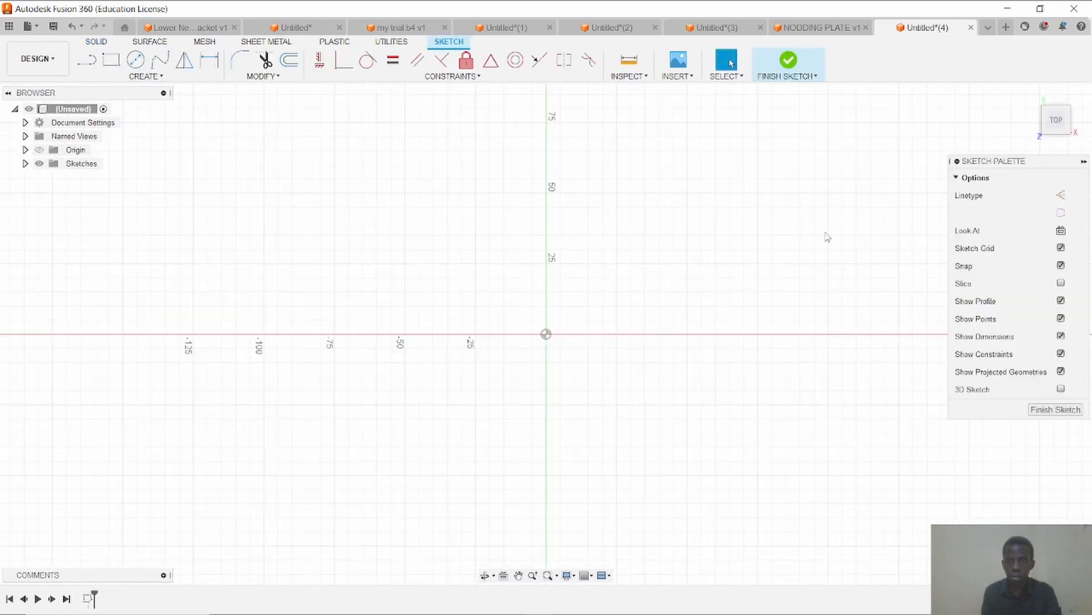
Draw a centre-diameter circle at the origin with a diameter of 2.1 mm, checking the value against the PDF drawing.
left_click(135, 60)
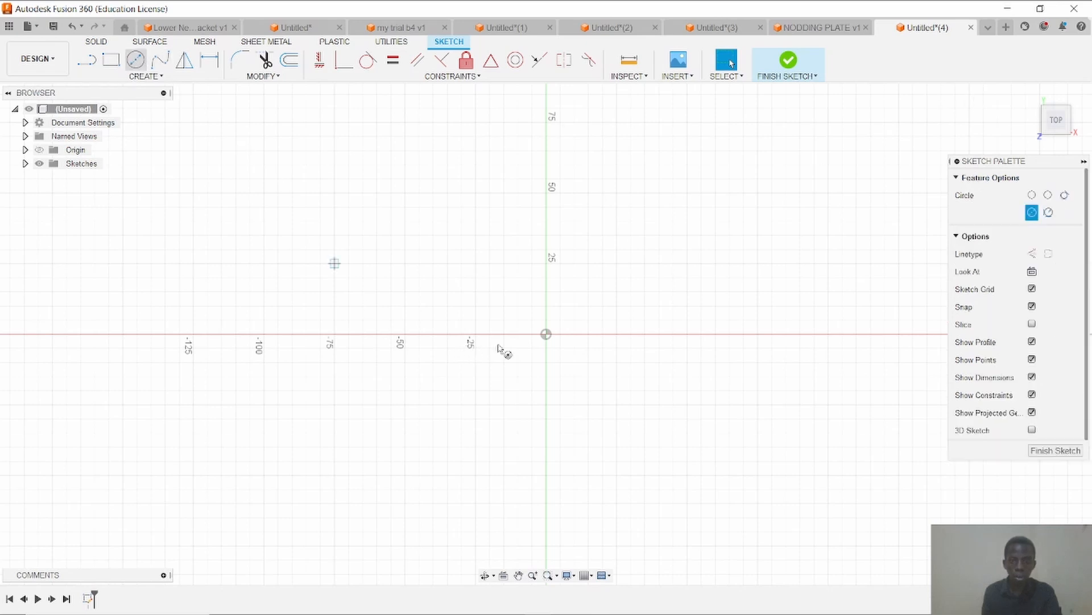
left_click(545, 334)
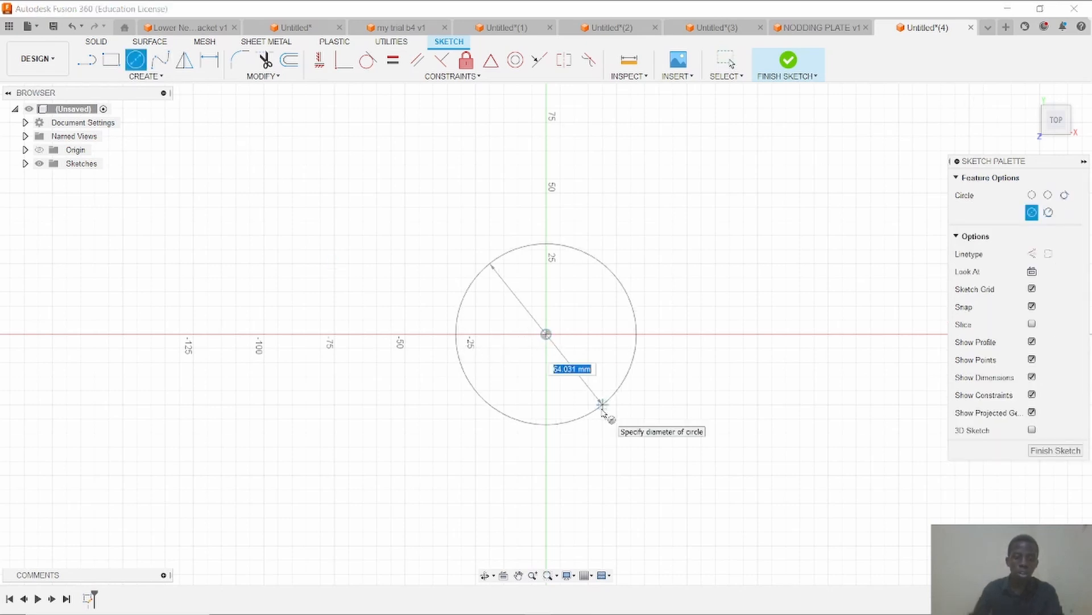
key("BackSpace")
type("2.1")
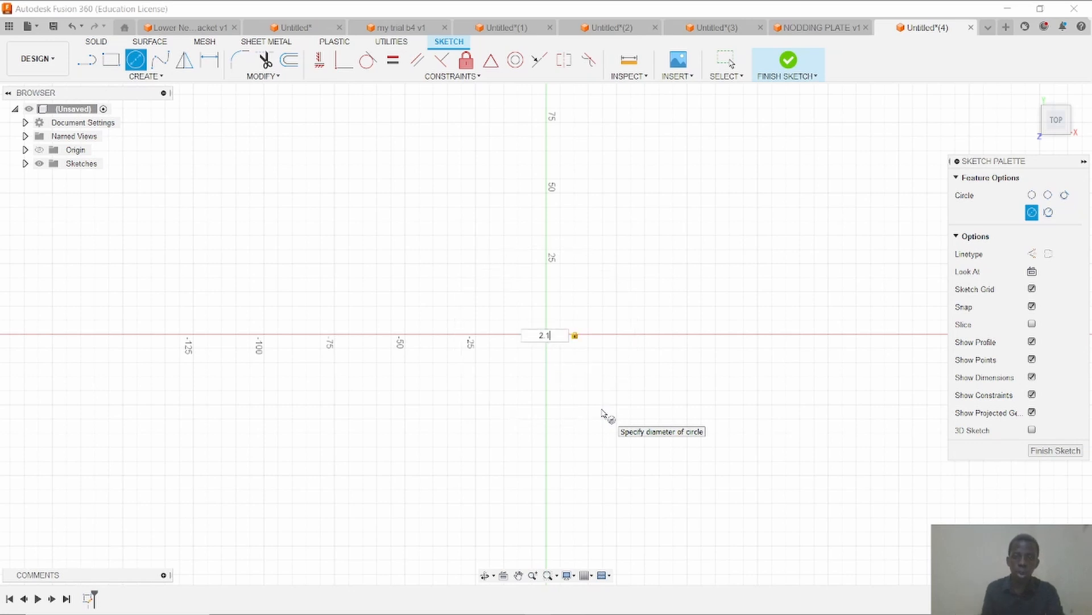
key("Tab")
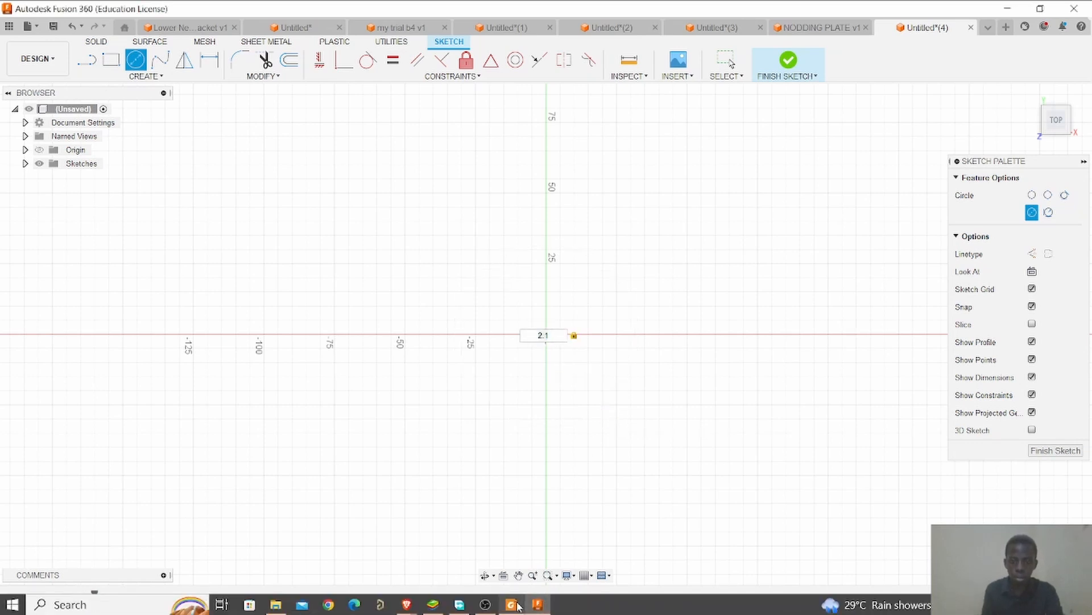
left_click(511, 604)
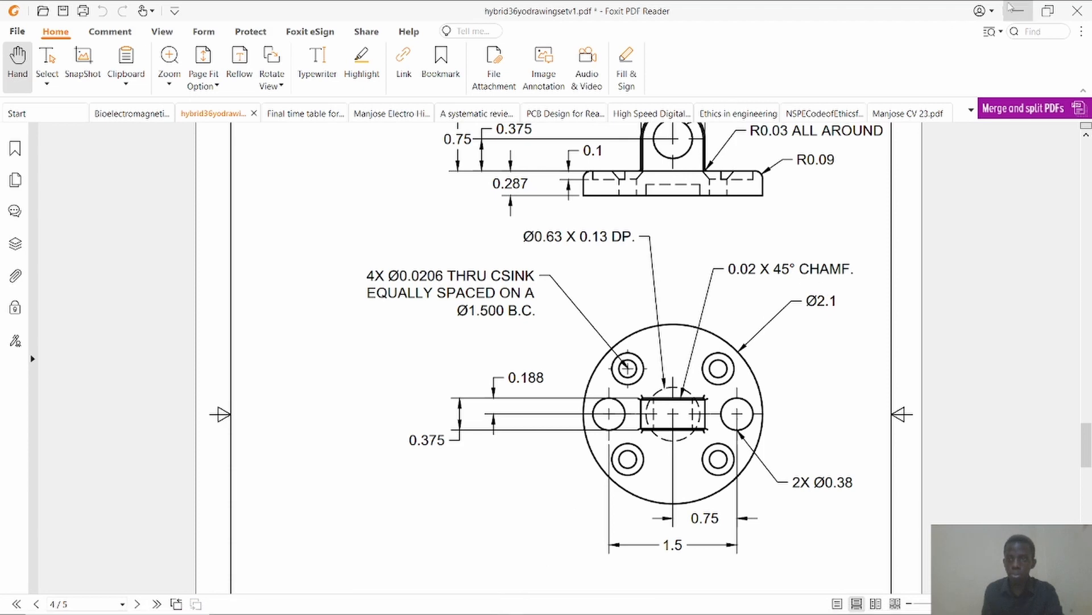
key("alt+Tab")
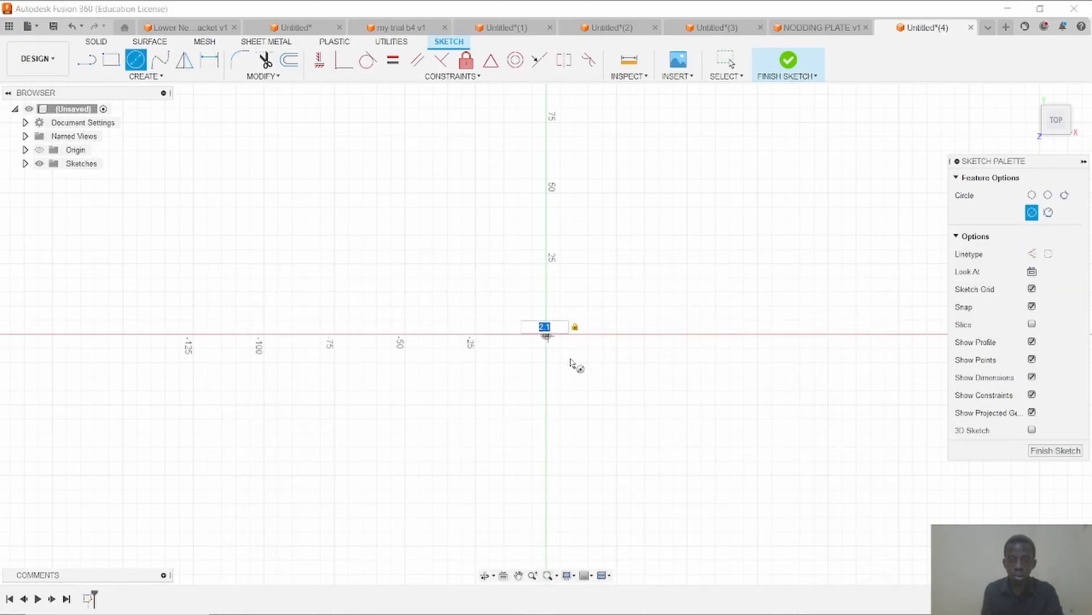
key("Return")
key("Escape")
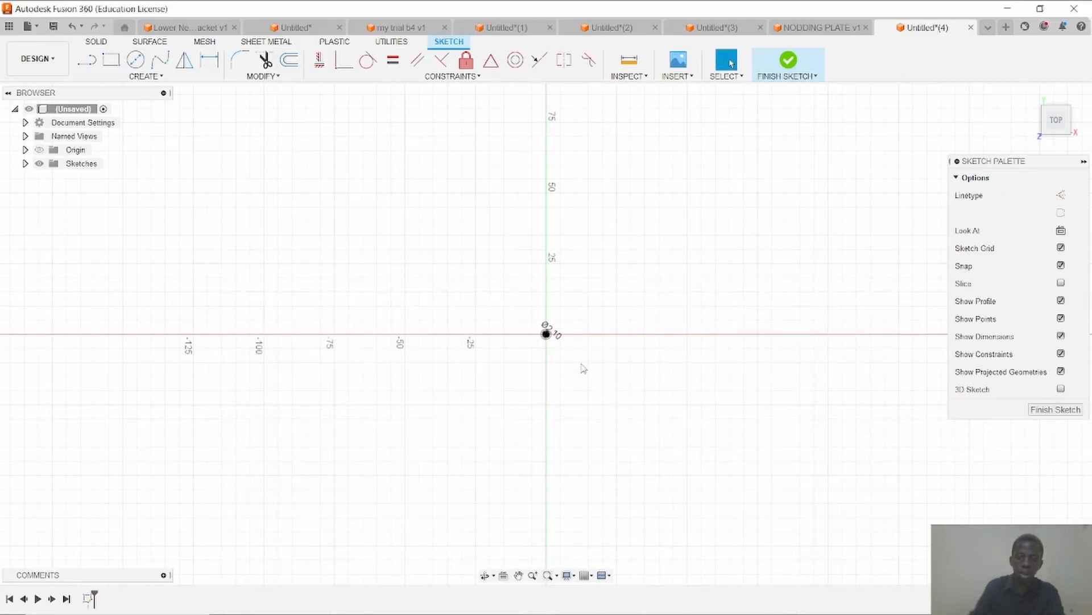
Inspect the sketched circle up close and compare it with the nodding plate's top view in the PDF drawing.
scroll(591, 358, "up", 8)
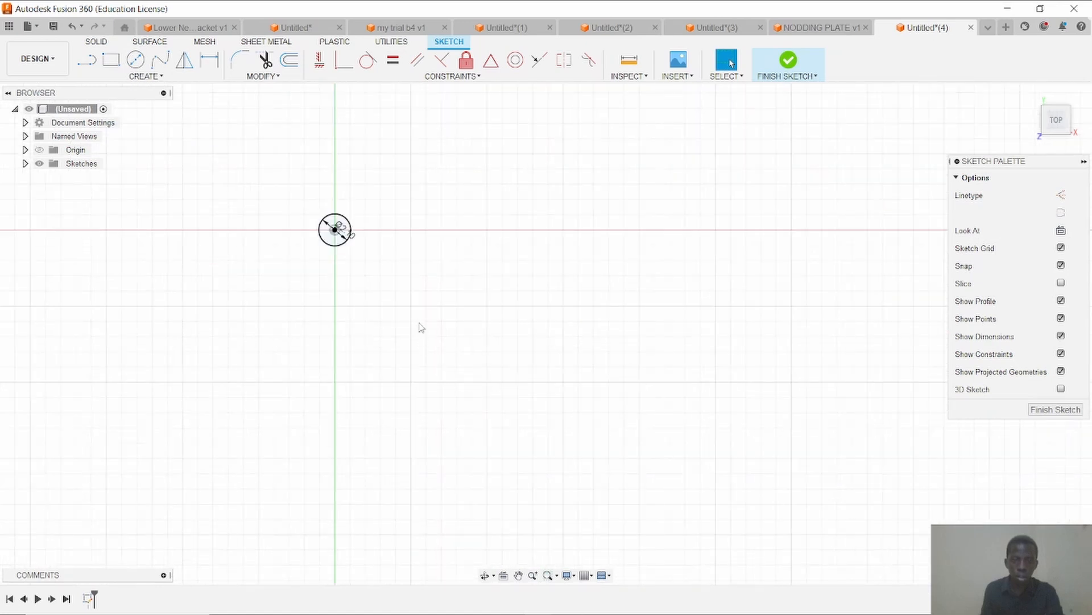
middle_click_drag(654, 375, 661, 382)
scroll(661, 382, "up", 4)
middle_click_drag(552, 297, 659, 425)
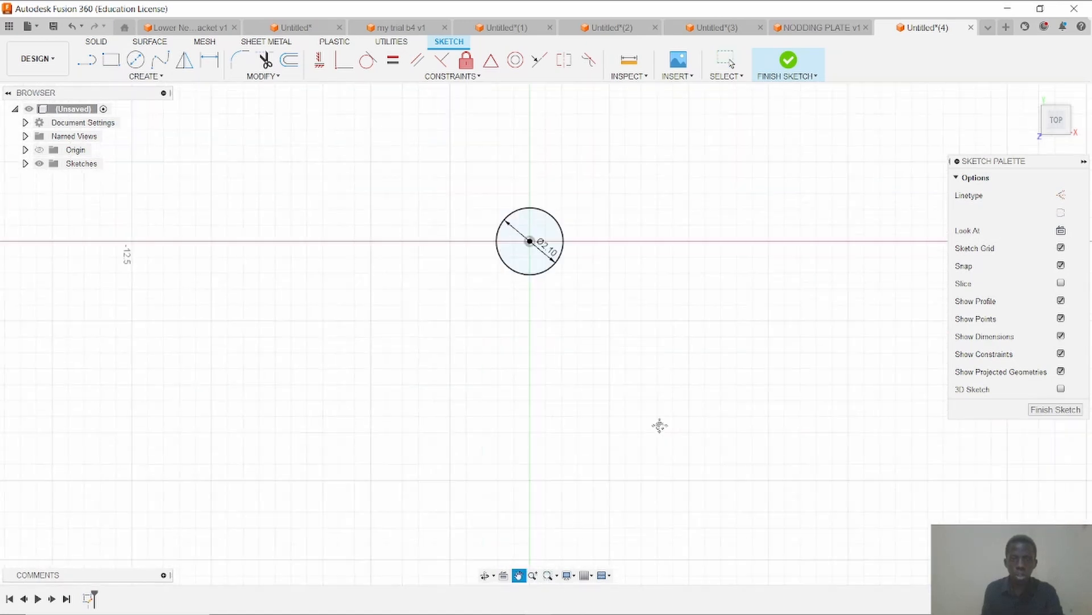
scroll(687, 458, "up", 2)
scroll(688, 458, "up", 2)
middle_click_drag(629, 323, 739, 500)
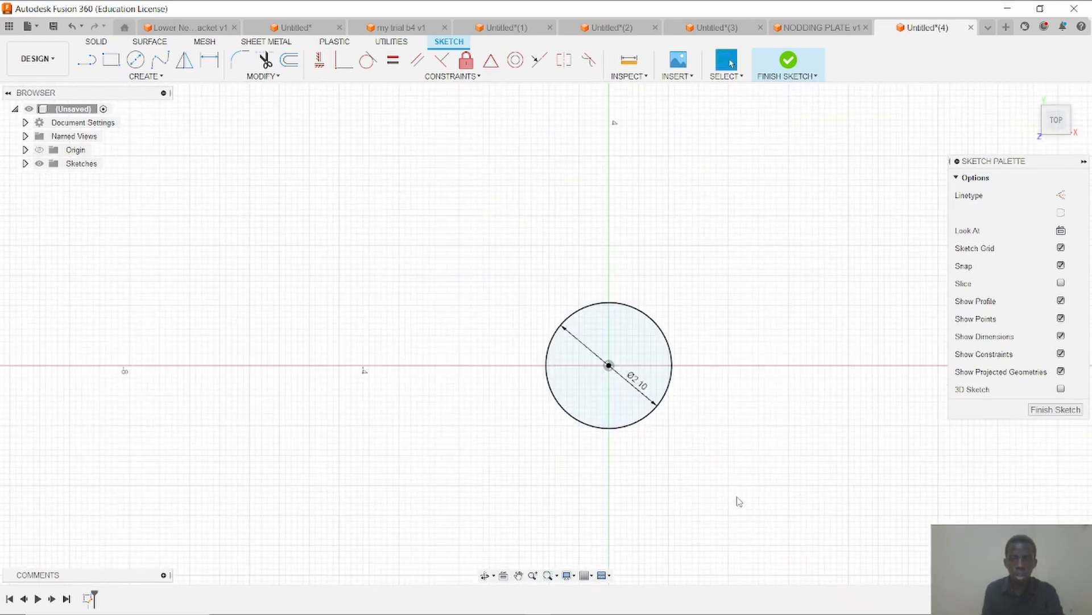
scroll(738, 500, "up", 5)
scroll(613, 381, "down", 2)
middle_click_drag(592, 340, 660, 458)
scroll(660, 459, "up", 2)
scroll(654, 436, "up", 2)
scroll(652, 436, "down", 1)
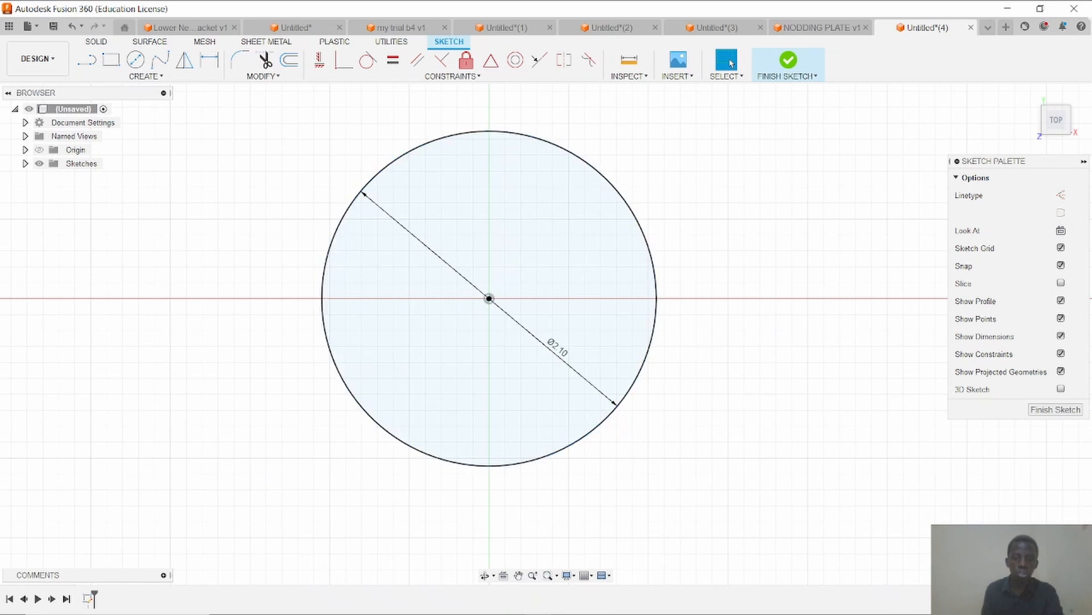
left_click(514, 604)
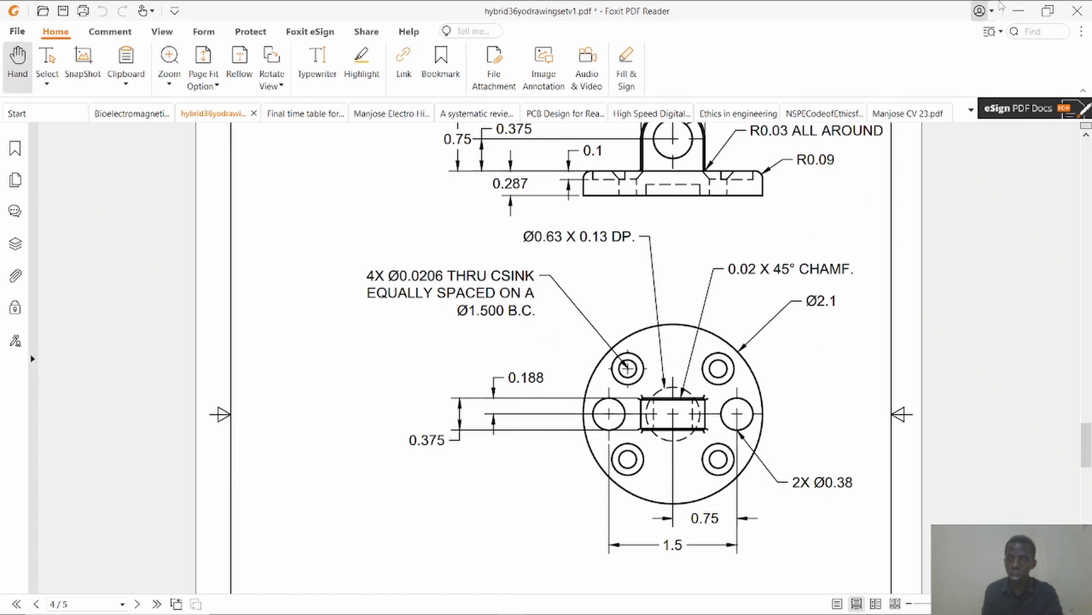
left_click(1019, 10)
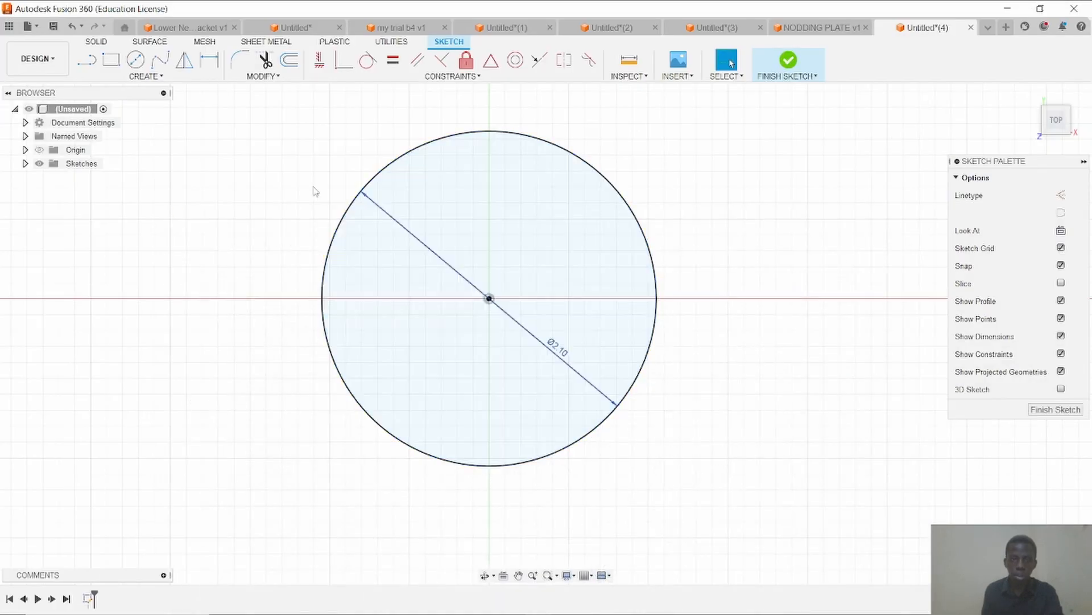
left_click(136, 60)
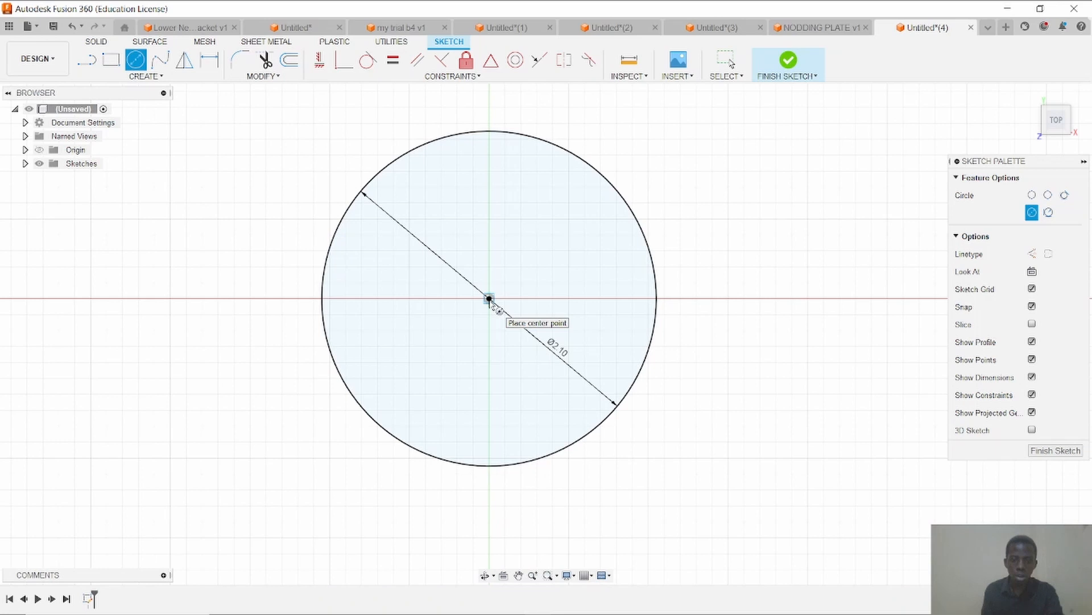
right_click(808, 194)
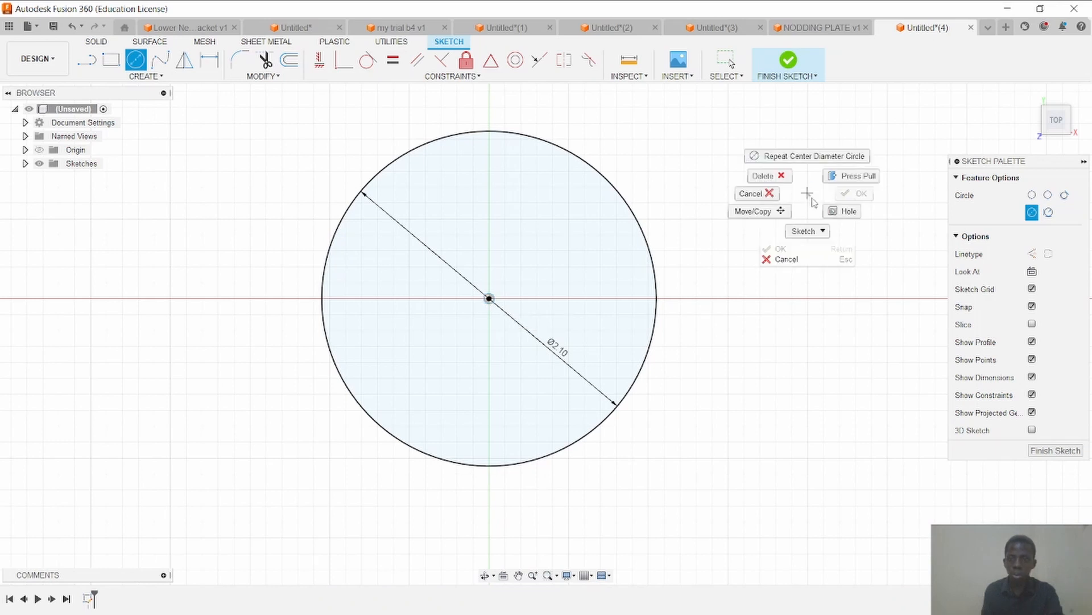
left_click(769, 195)
Extrude the sketched circle 0.287 mm as a new body, checking the plate thickness against the PDF drawing.
left_click(462, 230)
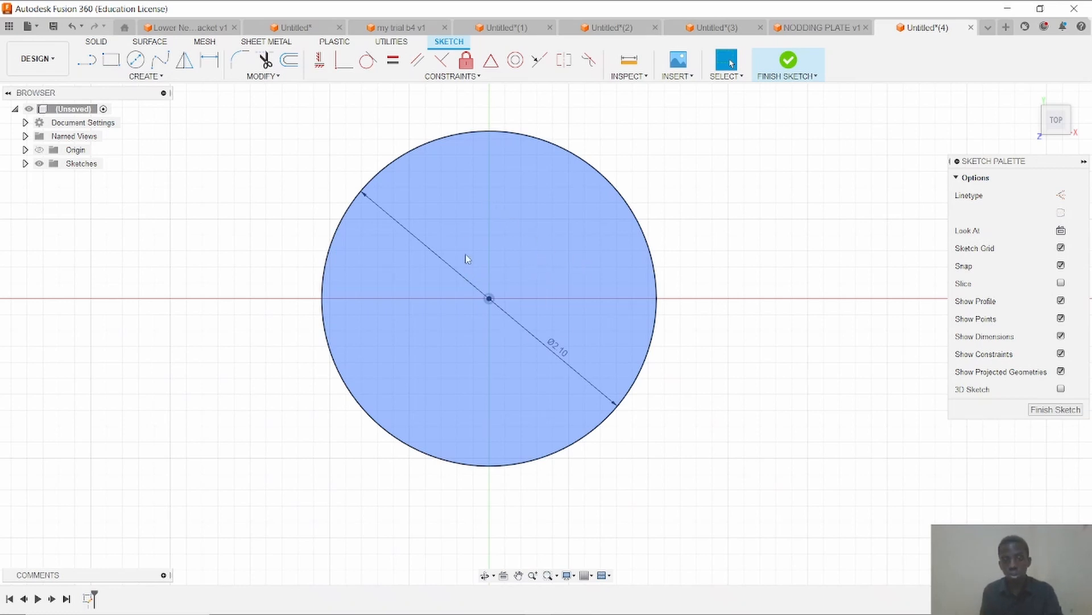
left_click(479, 232)
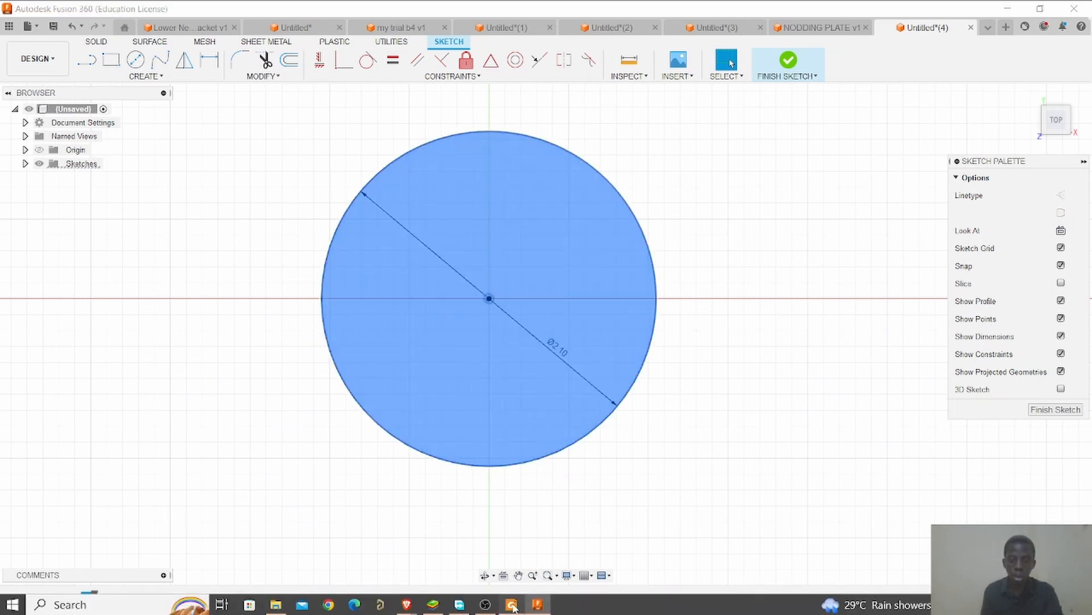
left_click(511, 604)
scroll(522, 238, "up", 1)
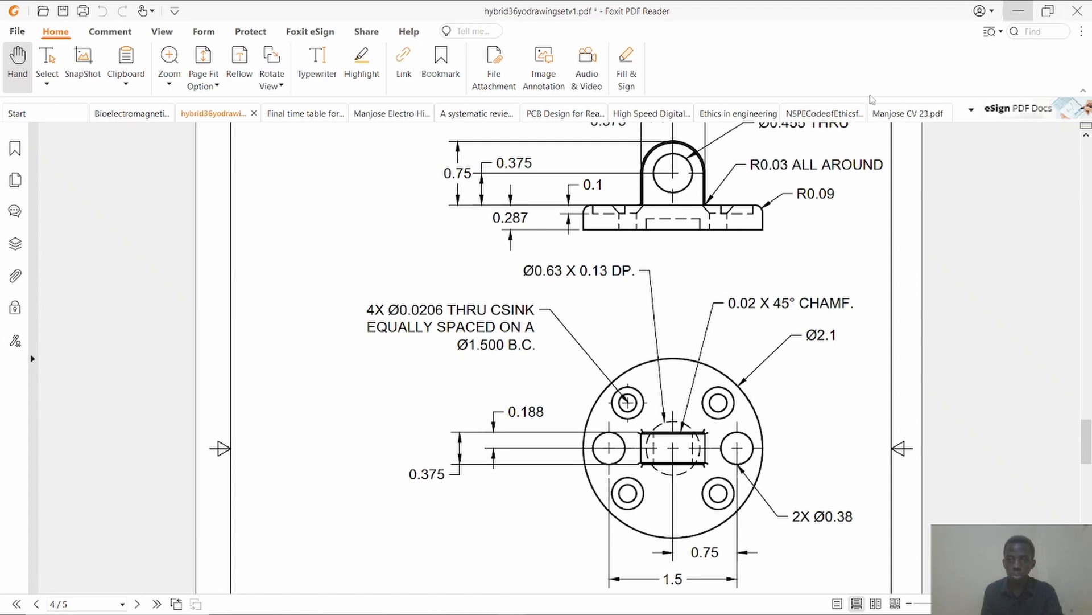
key("e")
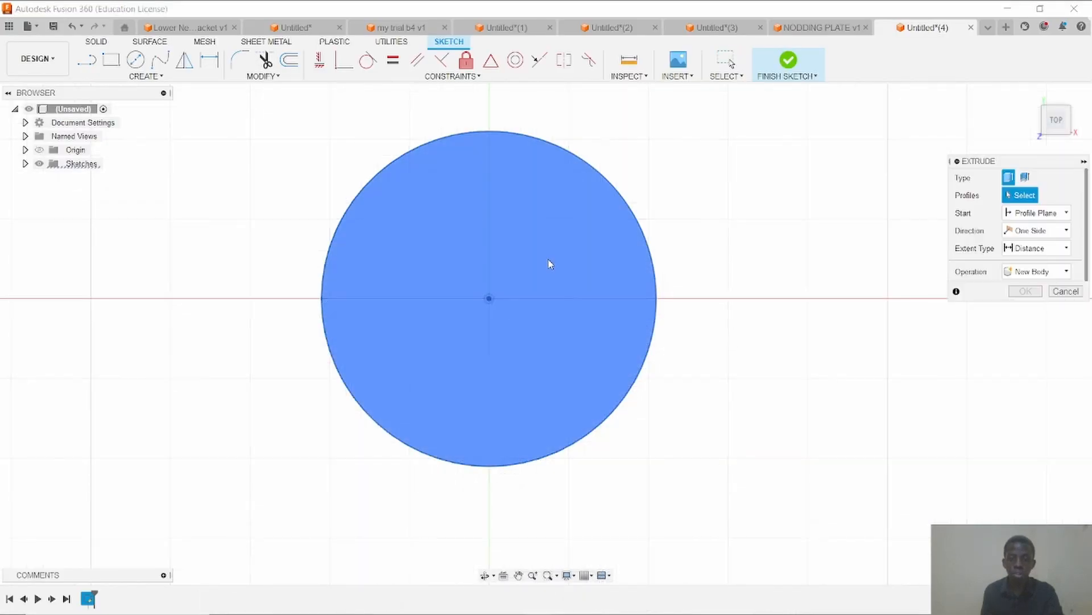
type("0")
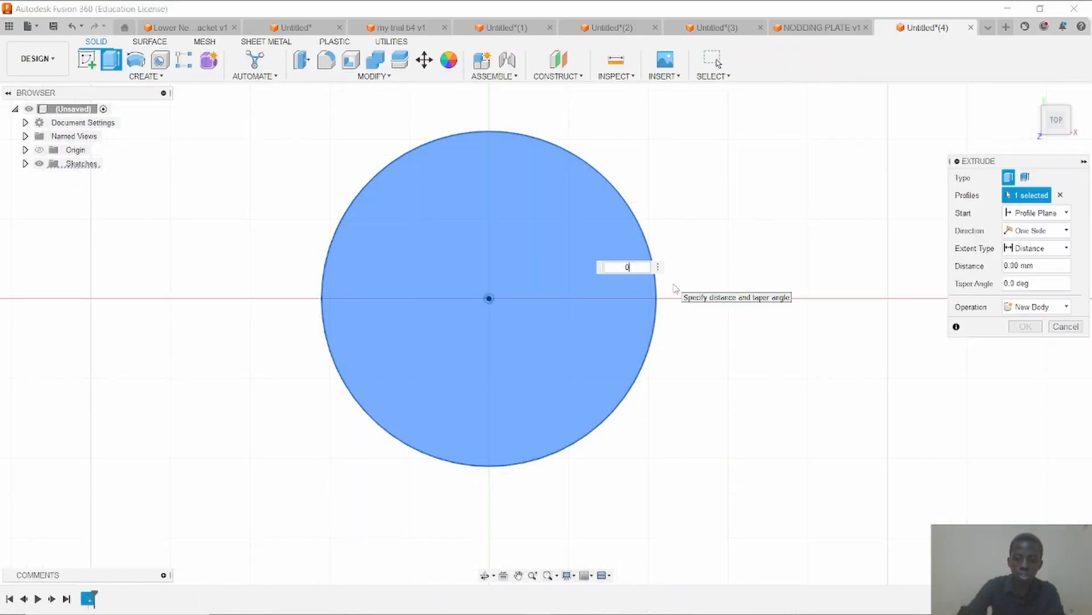
type(".287")
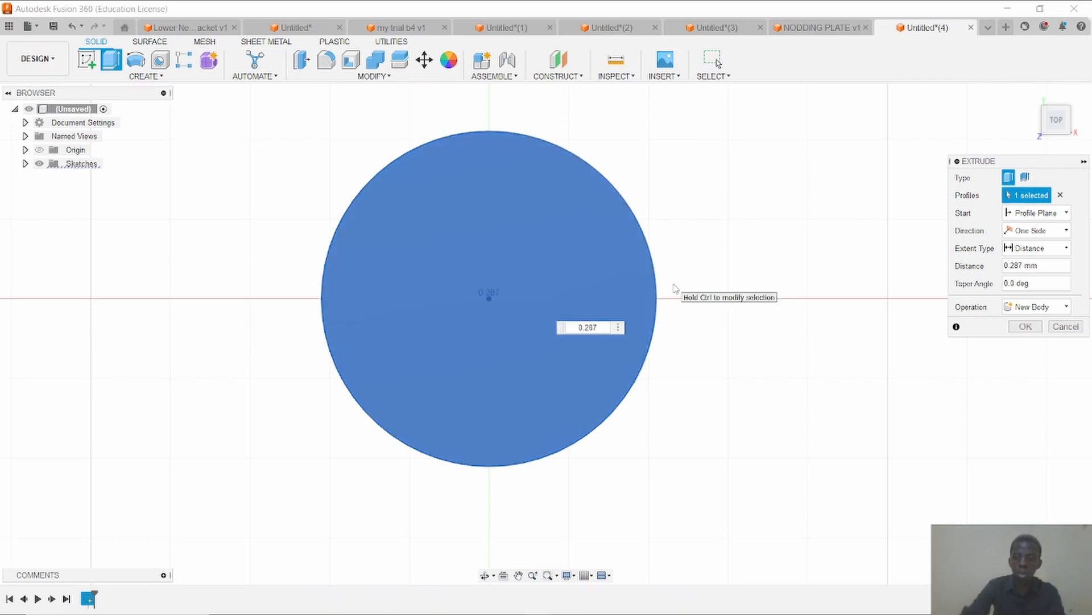
key("Return")
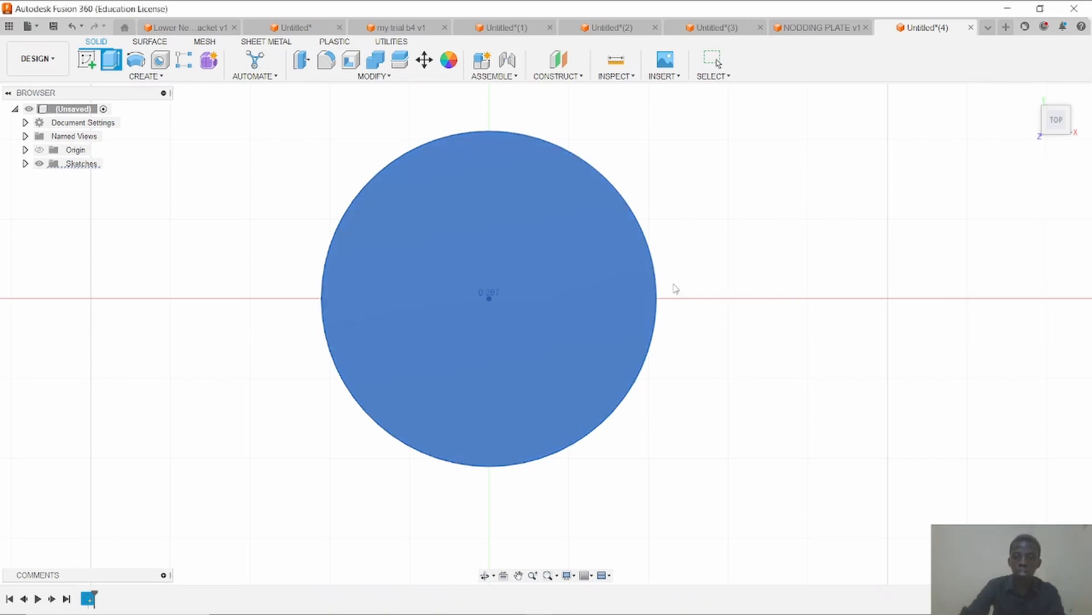
Inspect the extruded disc from several angles and return to a centred top view.
left_click(485, 575)
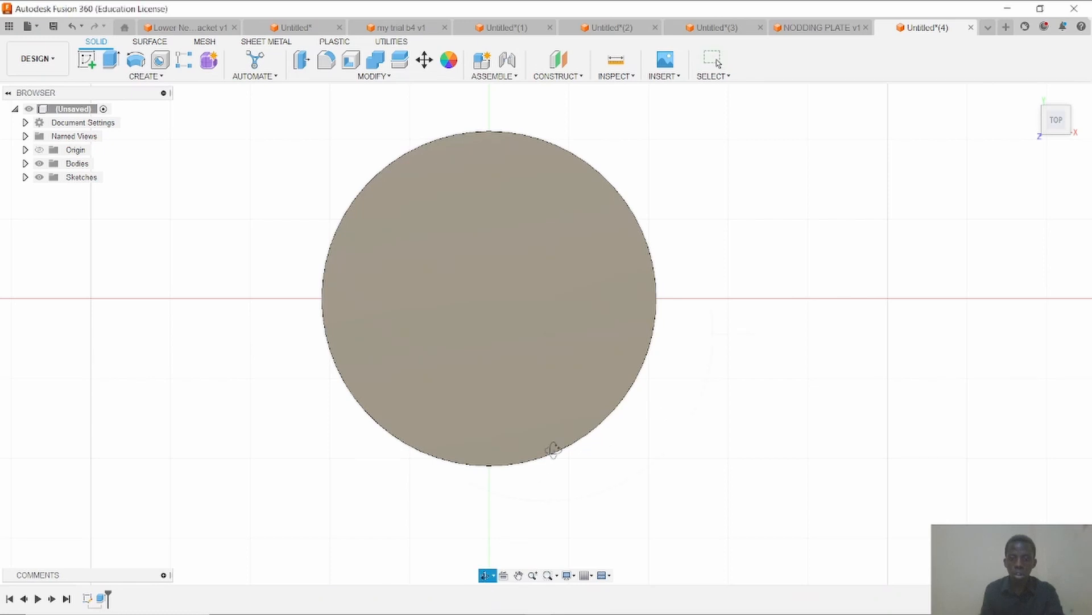
mouse_move(554, 449)
left_mouse_down()
mouse_move(481, 500)
mouse_move(462, 548)
mouse_move(506, 572)
mouse_move(433, 510)
mouse_move(454, 422)
mouse_move(480, 394)
mouse_move(489, 417)
mouse_move(491, 399)
left_mouse_up()
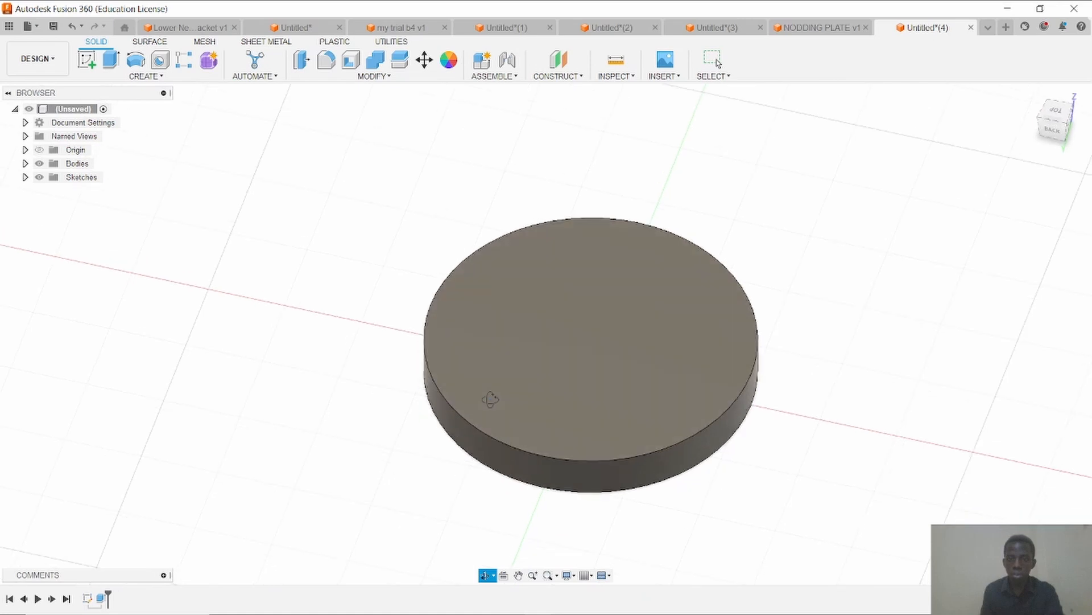
left_click(843, 253)
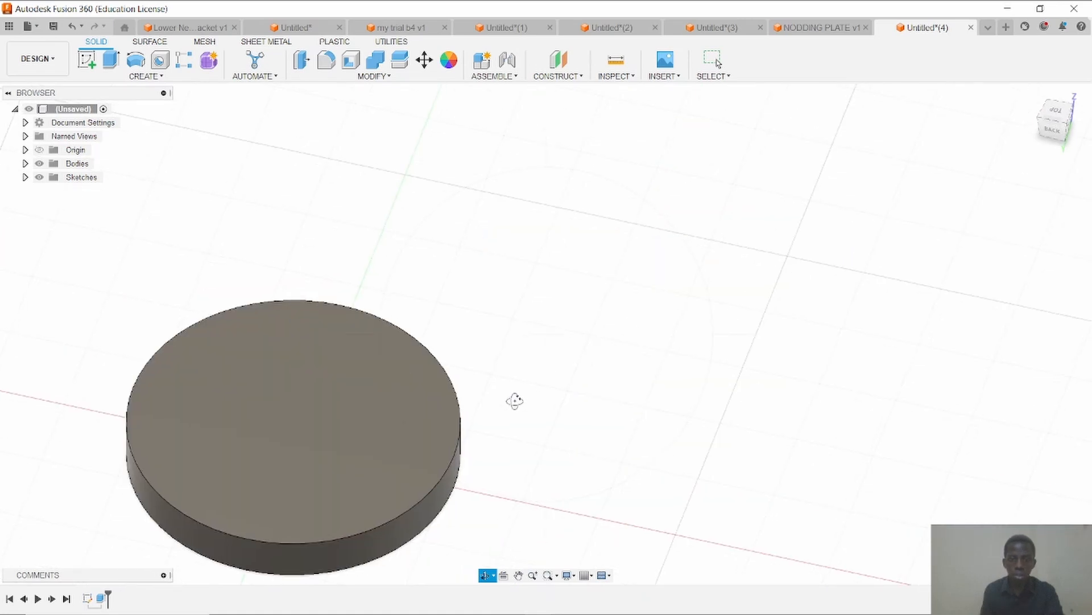
left_click_drag(515, 400, 560, 424)
left_click(651, 306)
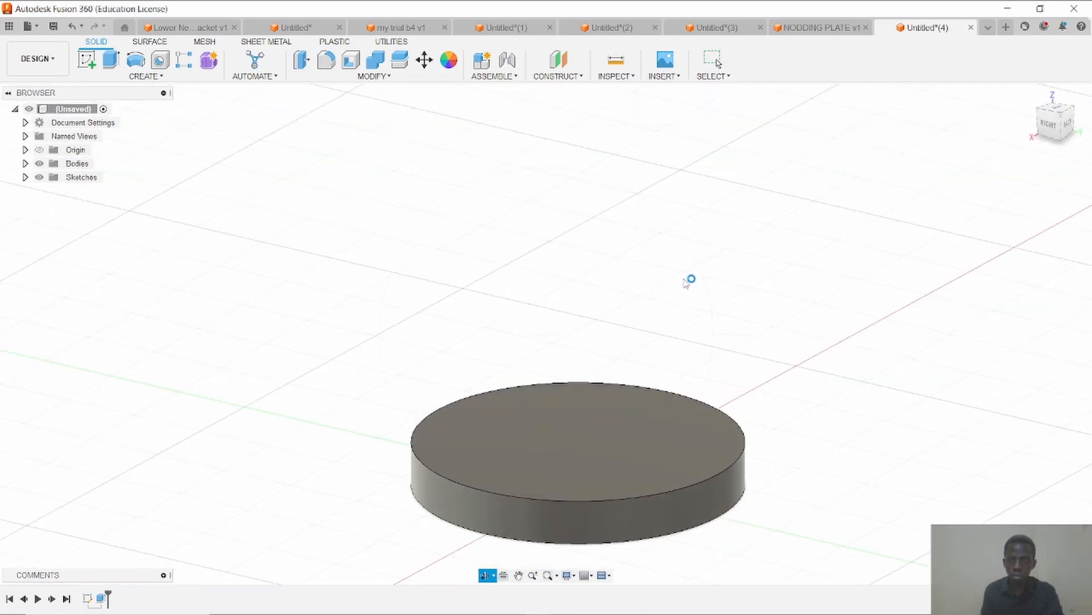
left_click(1062, 114)
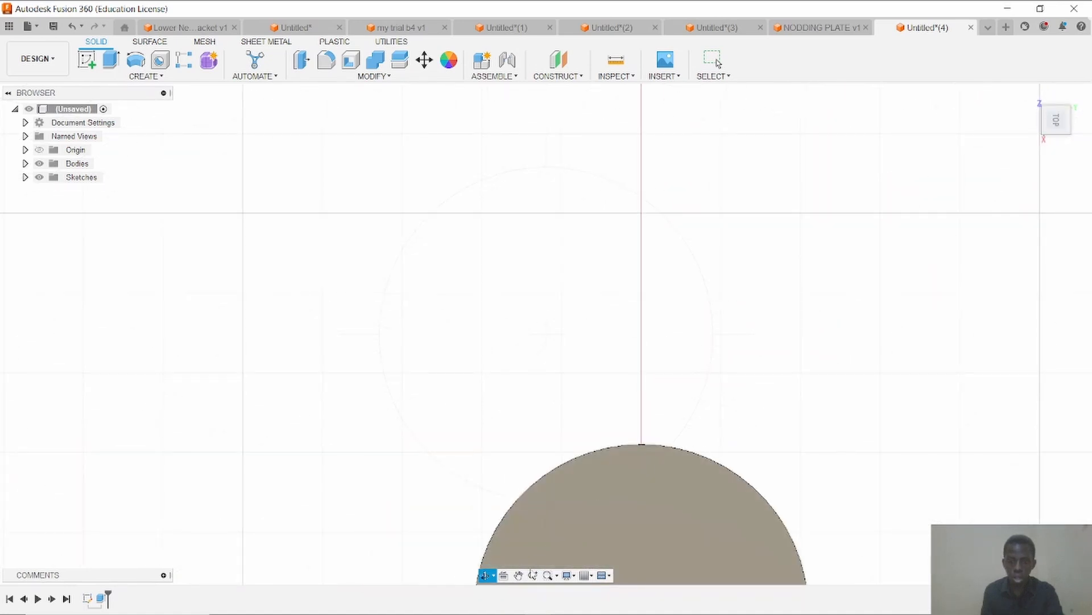
left_click(518, 575)
left_click_drag(583, 421, 539, 227)
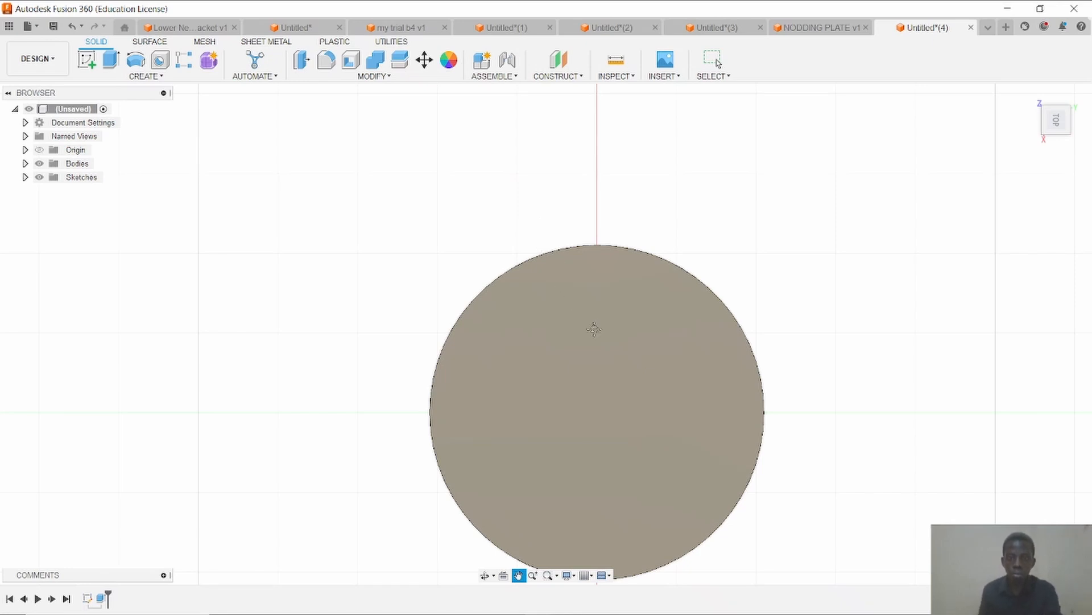
left_click_drag(595, 325, 601, 226)
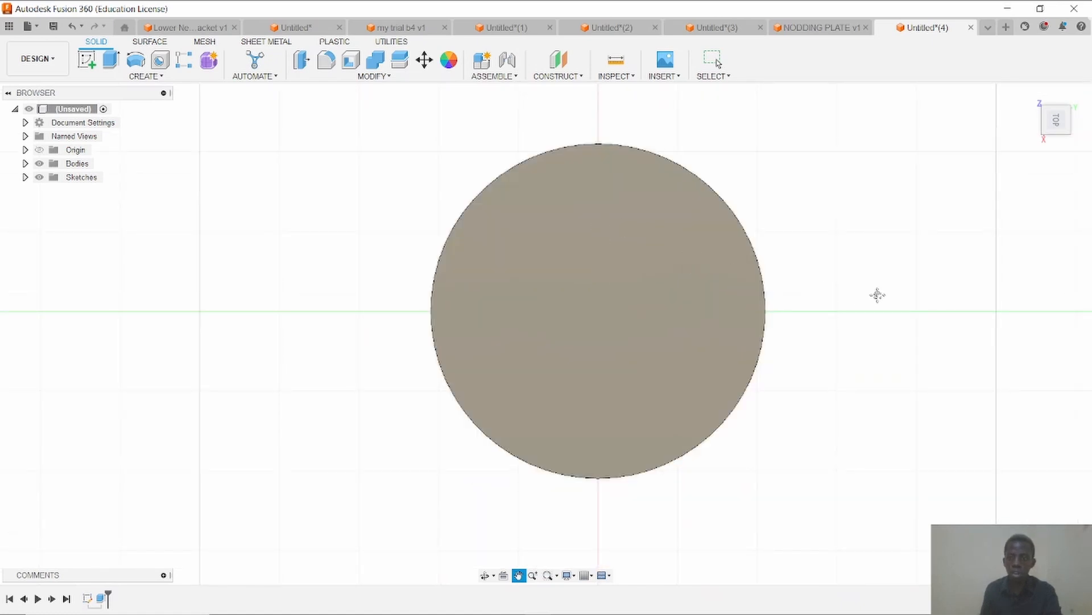
key("Escape")
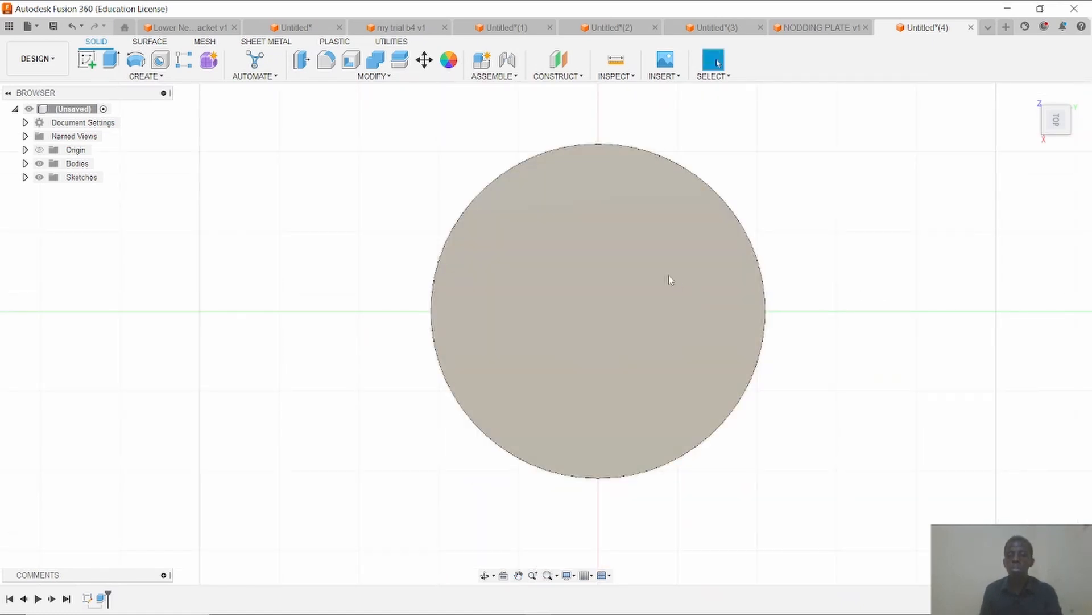
scroll(831, 298, "down", 1)
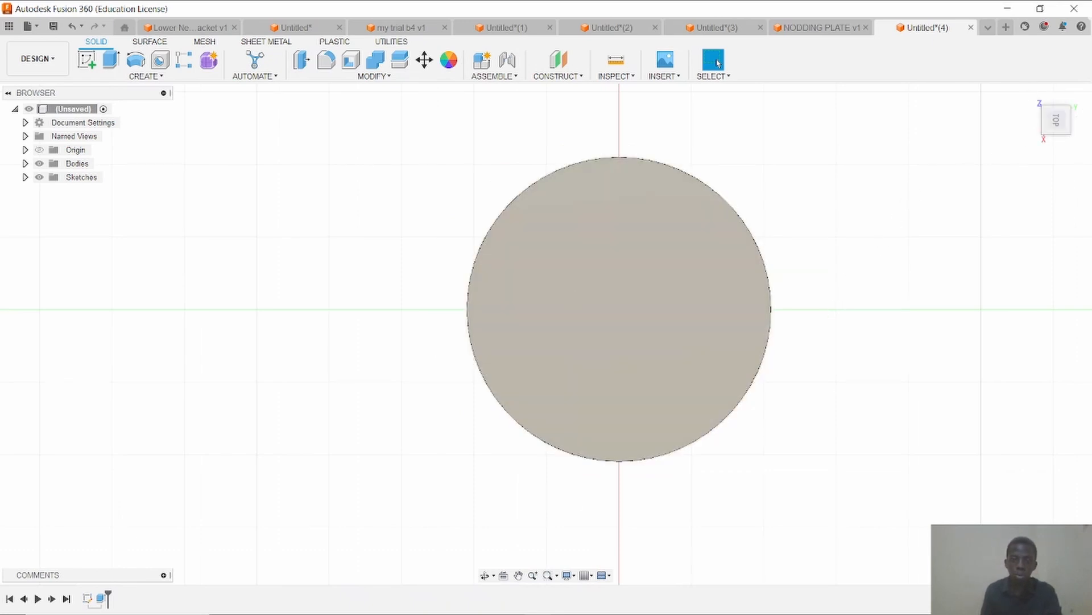
Switch to the PDF drawing in Foxit PDF Reader and examine the plate's hole pattern, centre lug dimensions and isometric picture.
mouse_move(486, 605)
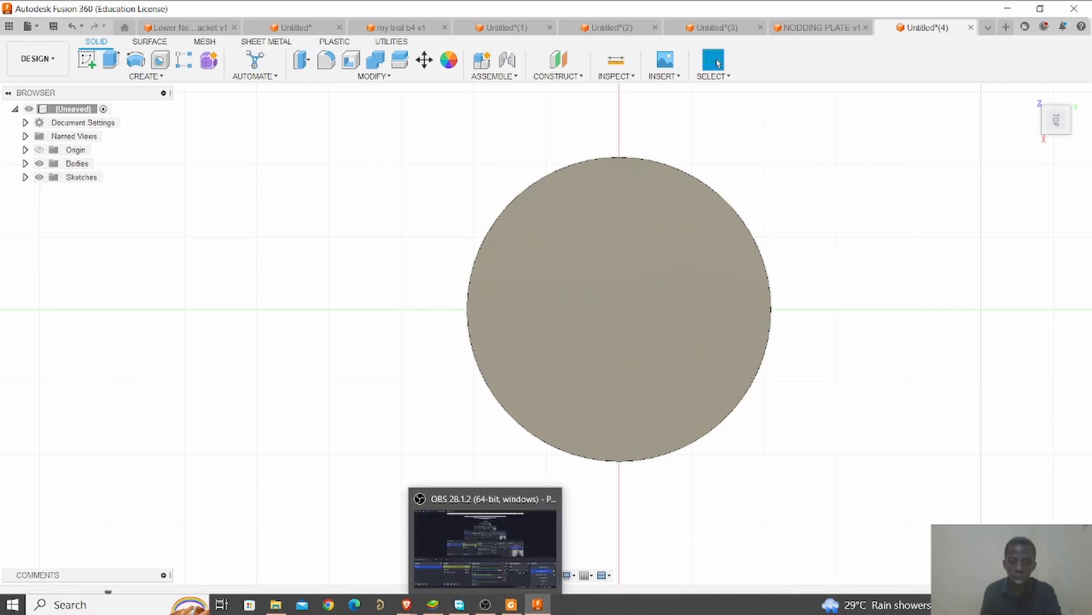
left_click(511, 605)
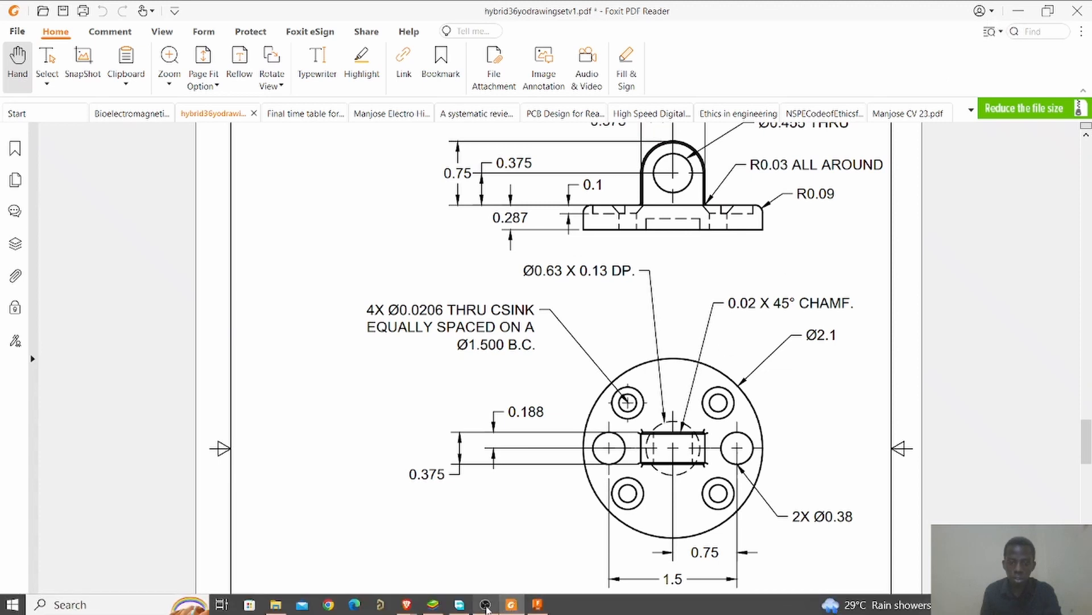
left_click_drag(487, 606, 323, 606)
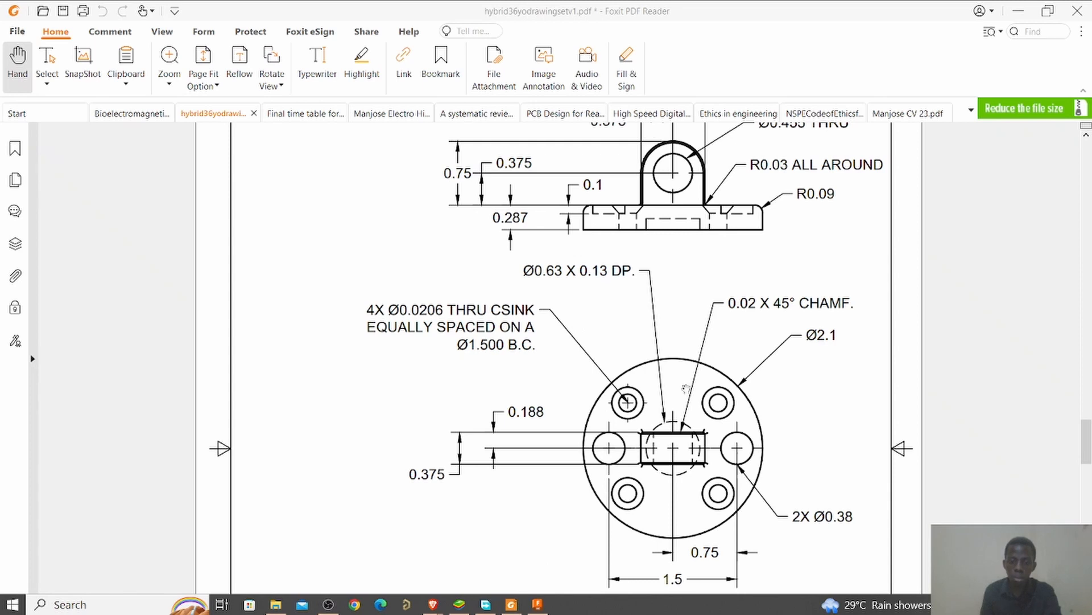
scroll(669, 410, "down", 1)
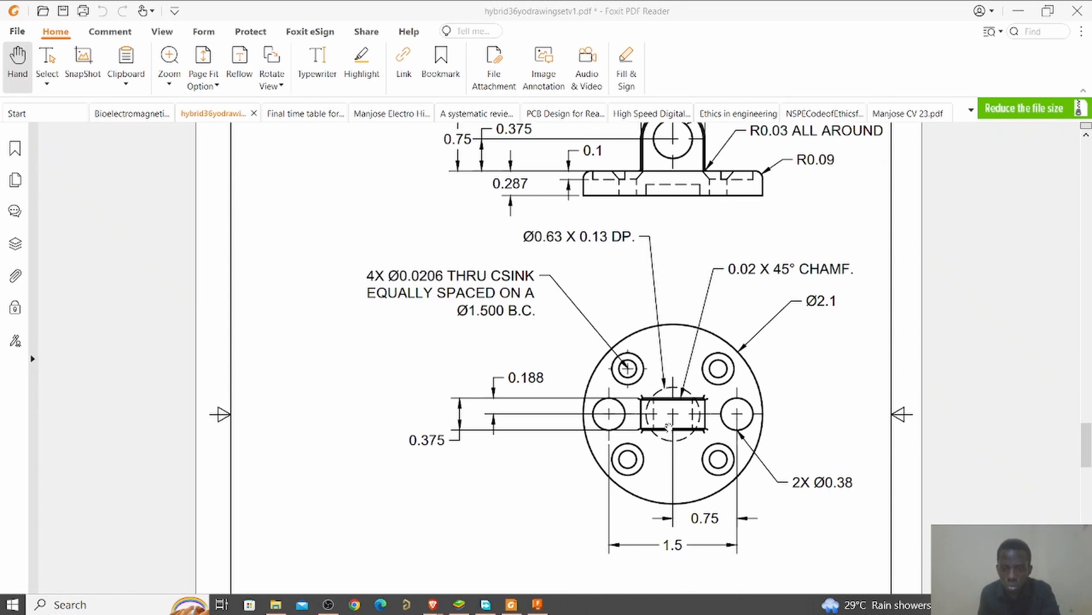
scroll(724, 450, "down", 8)
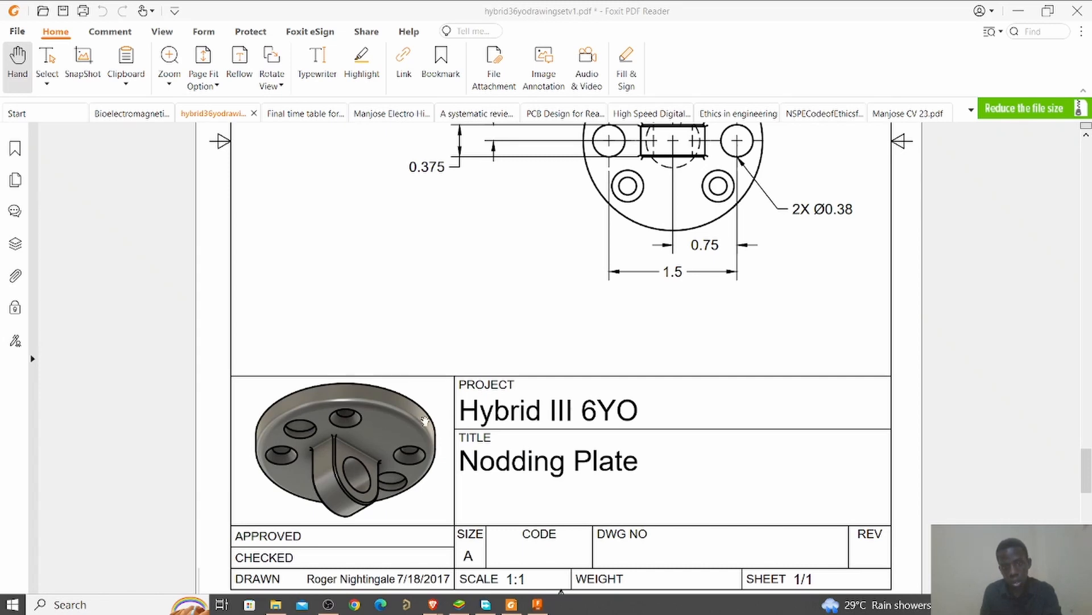
scroll(425, 420, "up", 10)
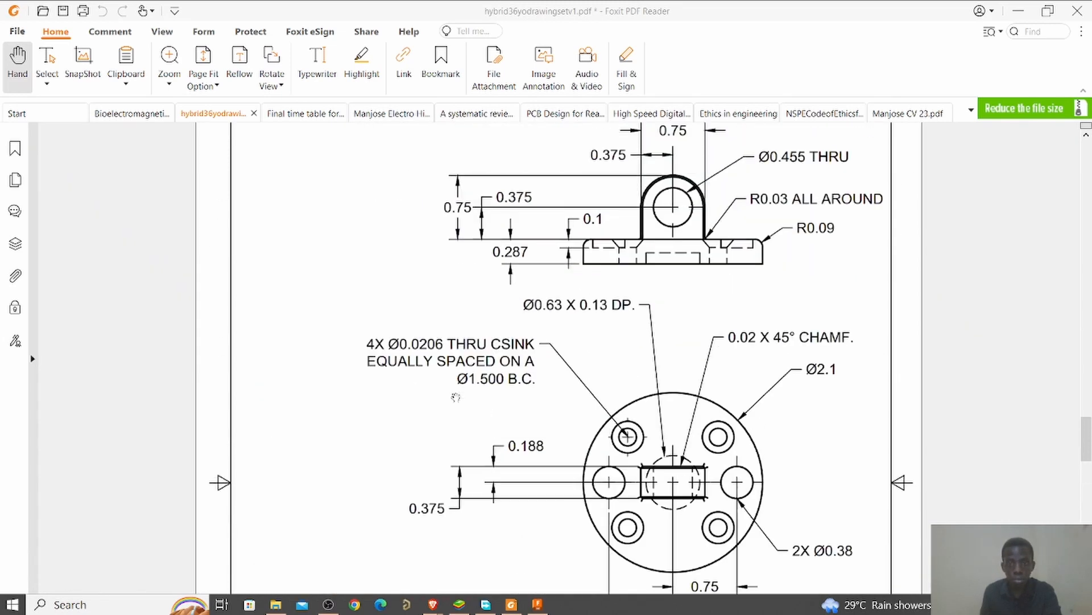
scroll(456, 397, "down", 10)
scroll(454, 391, "up", 7)
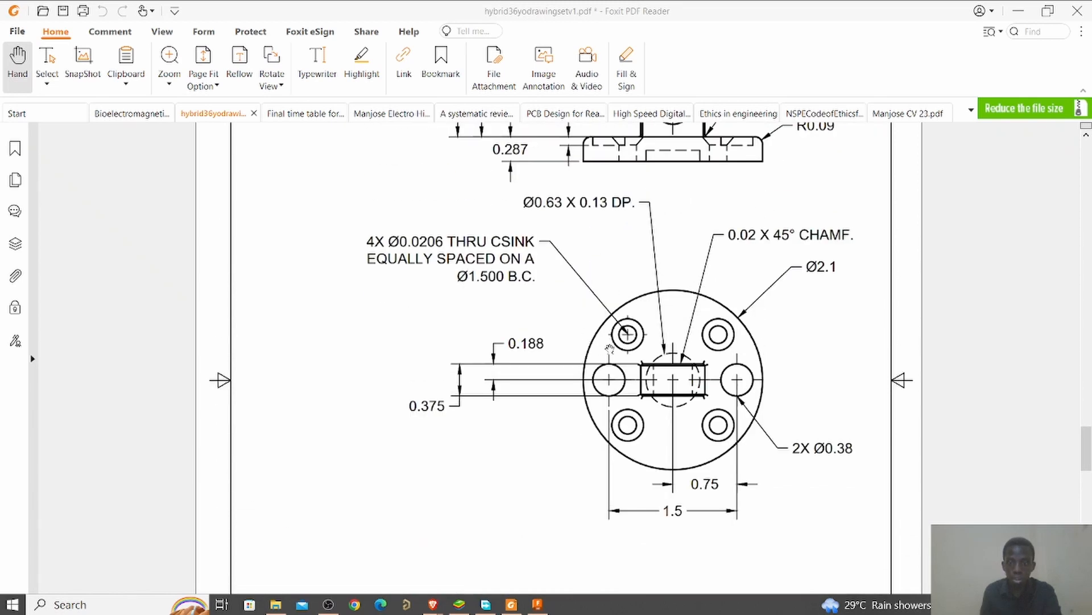
scroll(556, 383, "down", 6)
scroll(373, 474, "up", 7)
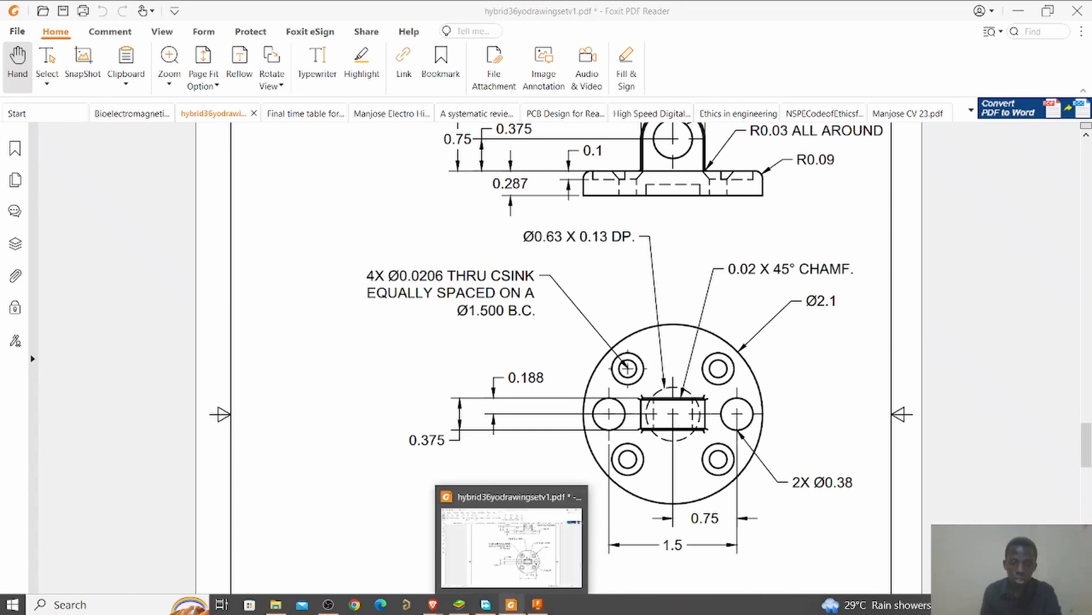
Return to Fusion 360 and create an offset plane at 0 mm from the disc's top face.
left_click(537, 604)
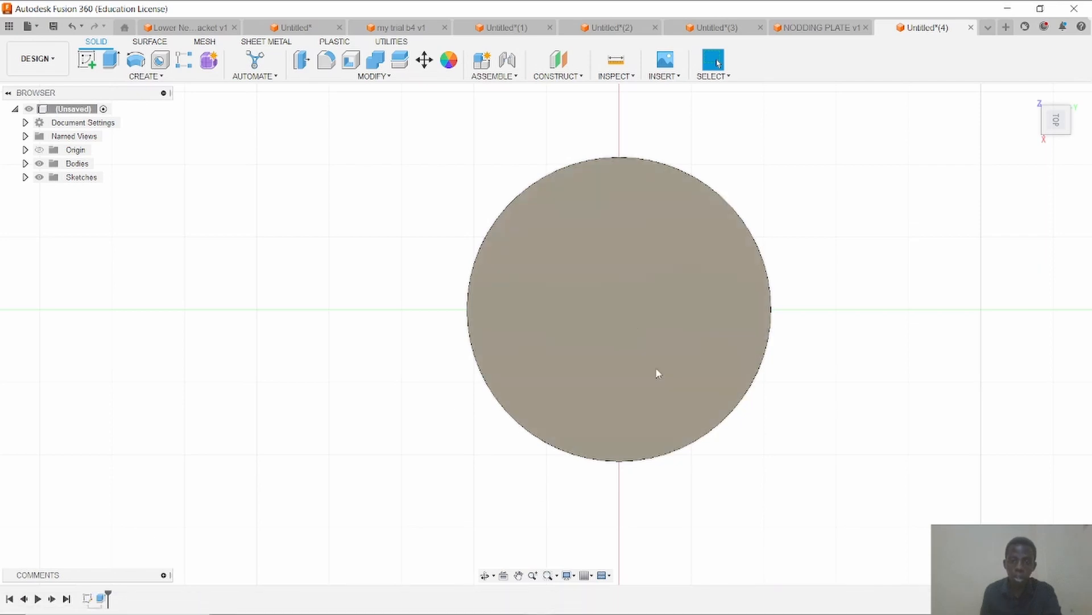
left_click(565, 76)
left_click(563, 89)
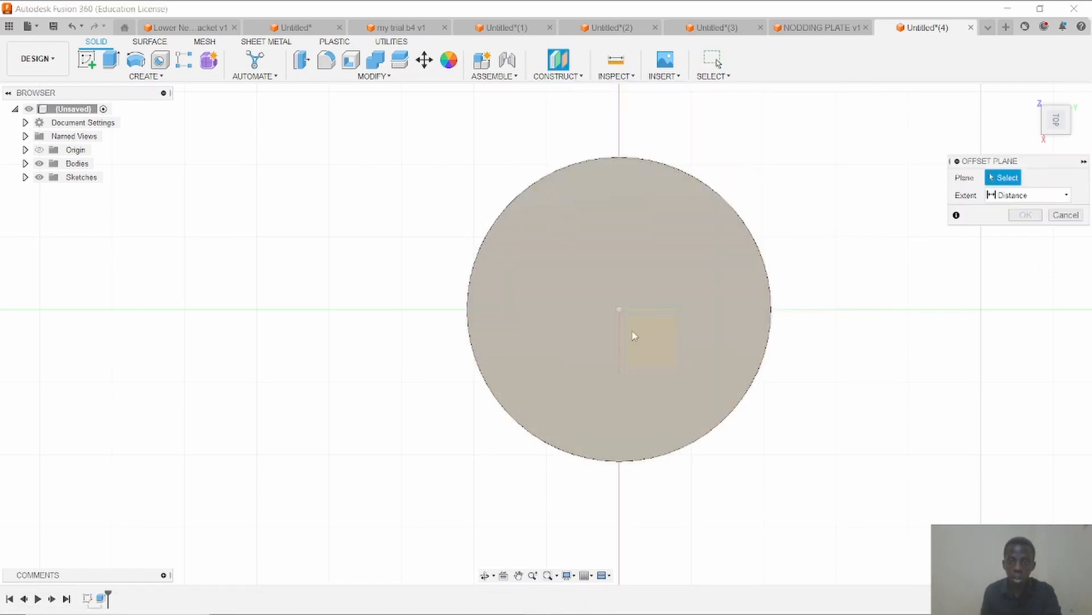
left_click(602, 253)
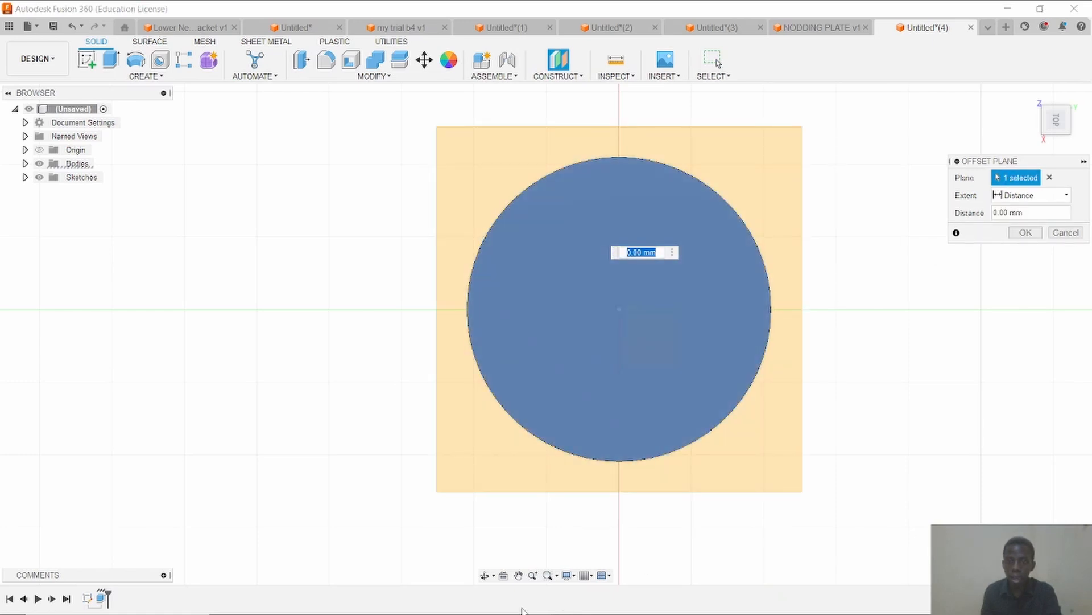
left_click(485, 576)
left_click_drag(487, 541, 517, 525)
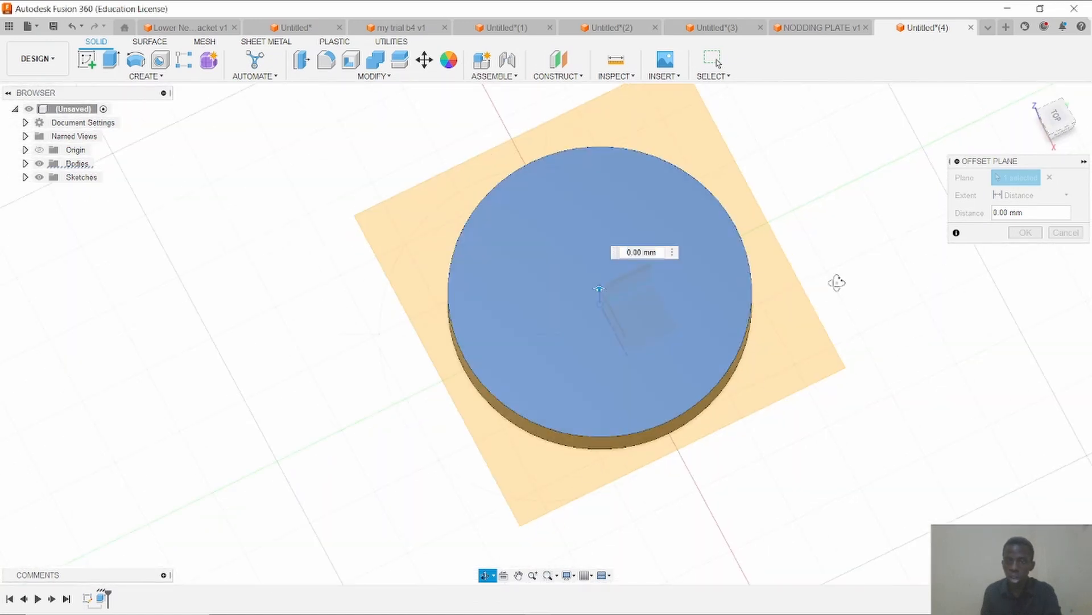
key("Escape")
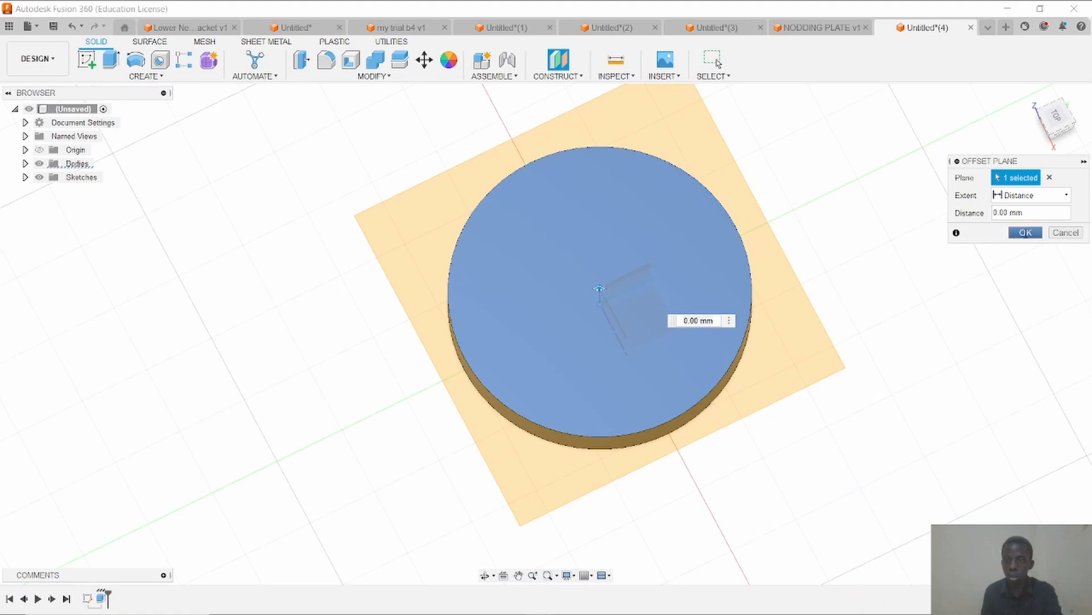
left_click(1026, 232)
Start a sketch on the new offset plane and look at it squarely from the top.
right_click(685, 323)
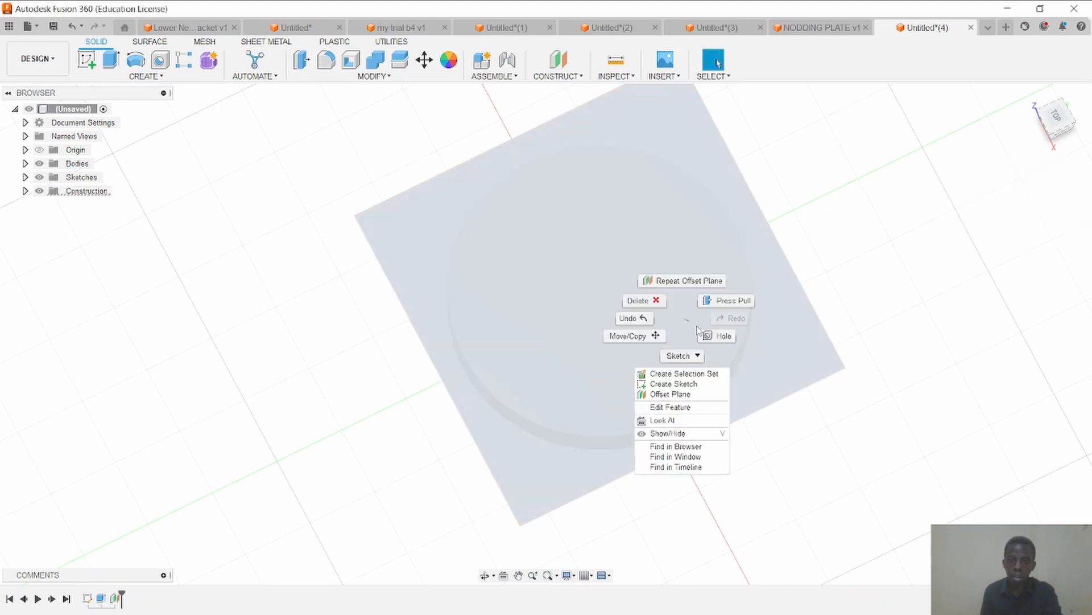
left_click(700, 384)
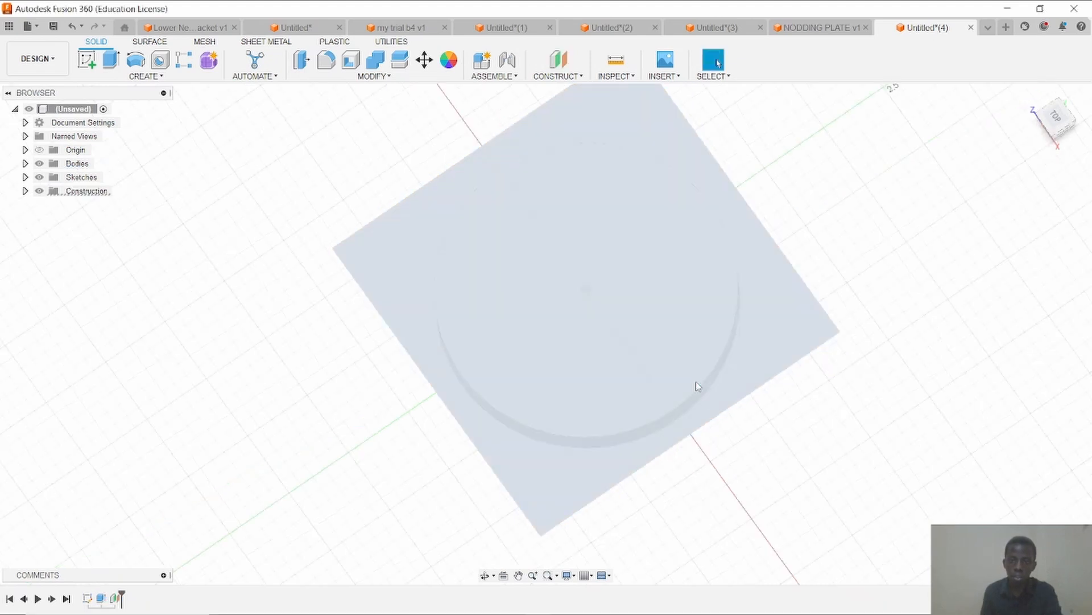
left_click(1084, 110)
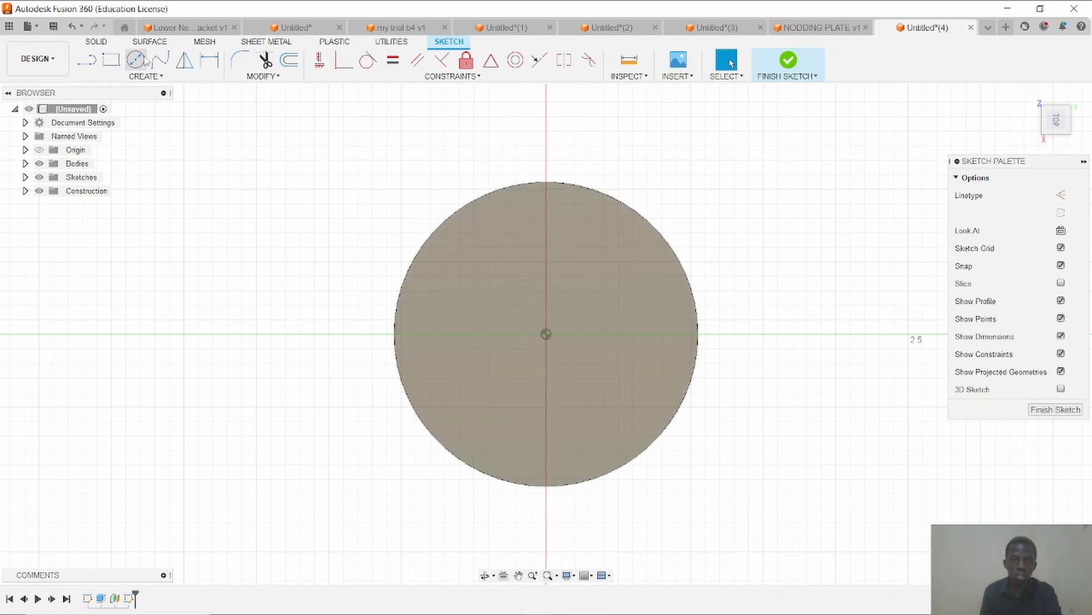
Draw a horizontal and a vertical line through the disc's centre, each extending past the disc's edge on both sides.
left_click(88, 59)
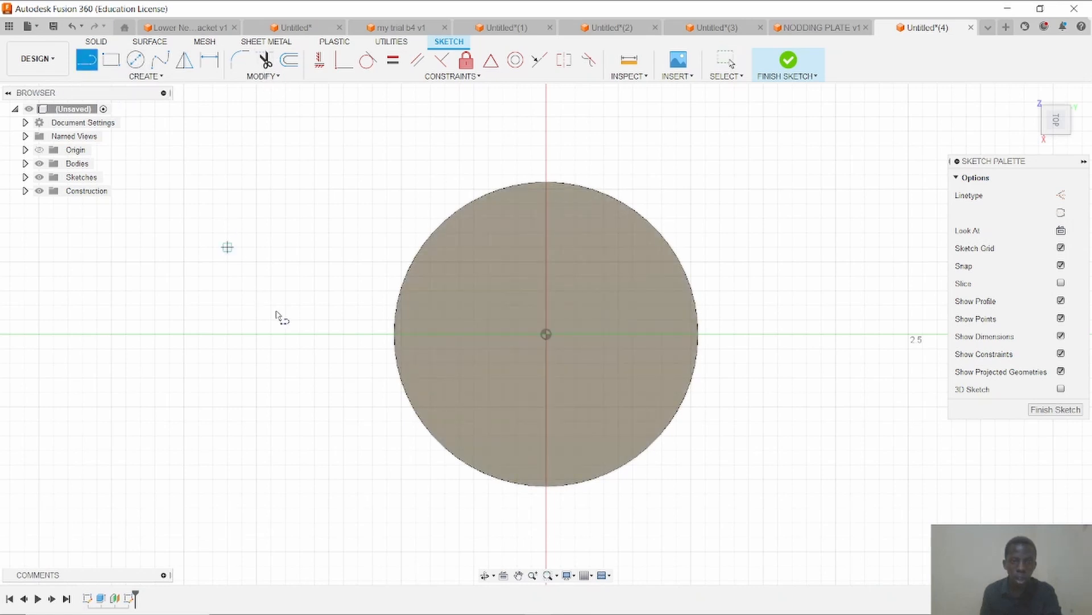
left_click(257, 334)
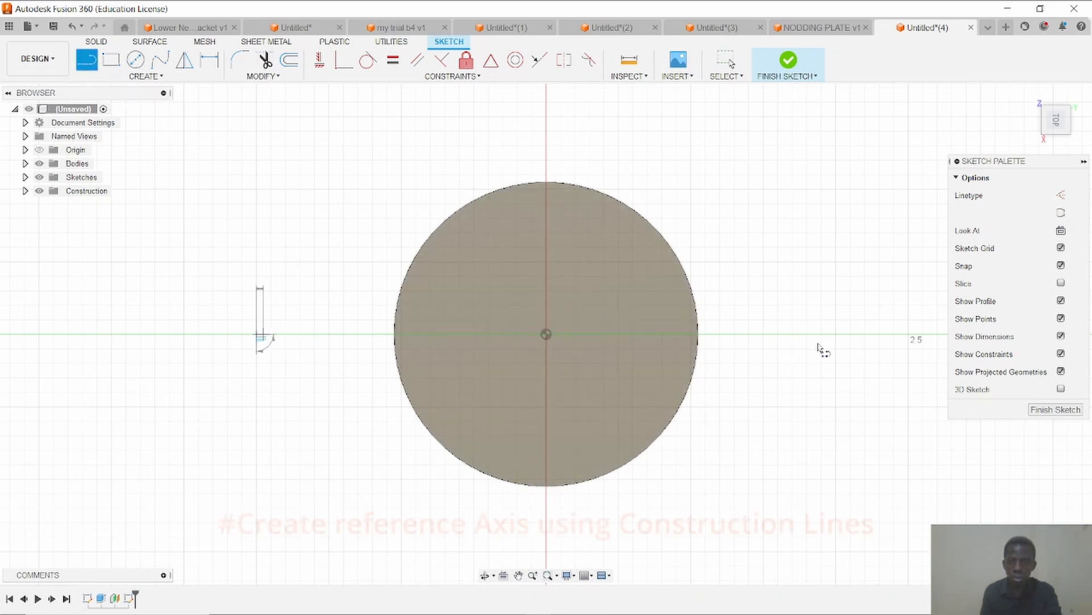
left_click(844, 335)
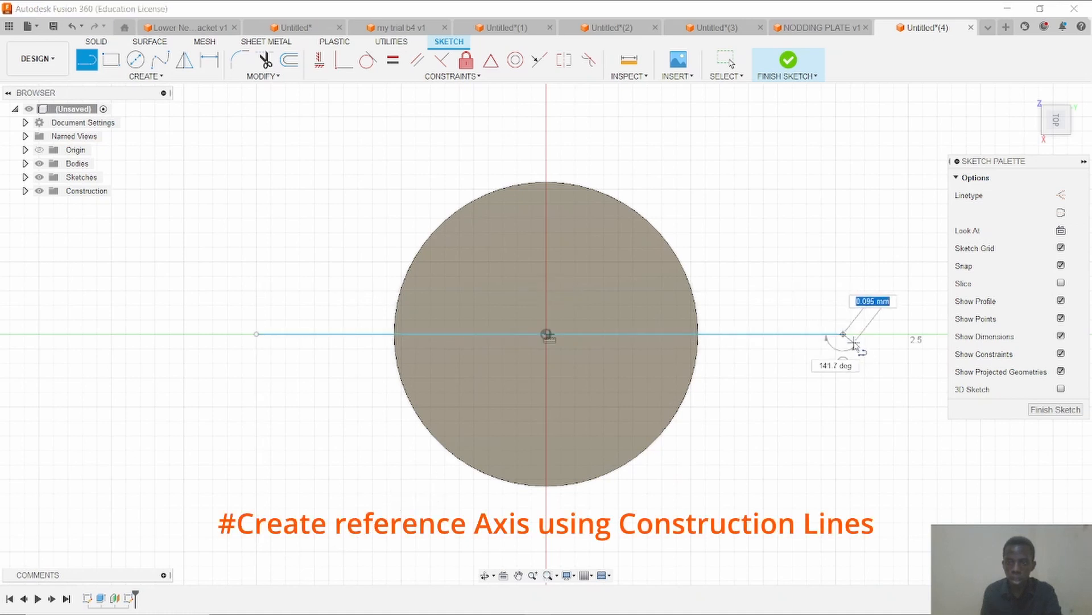
key("Escape")
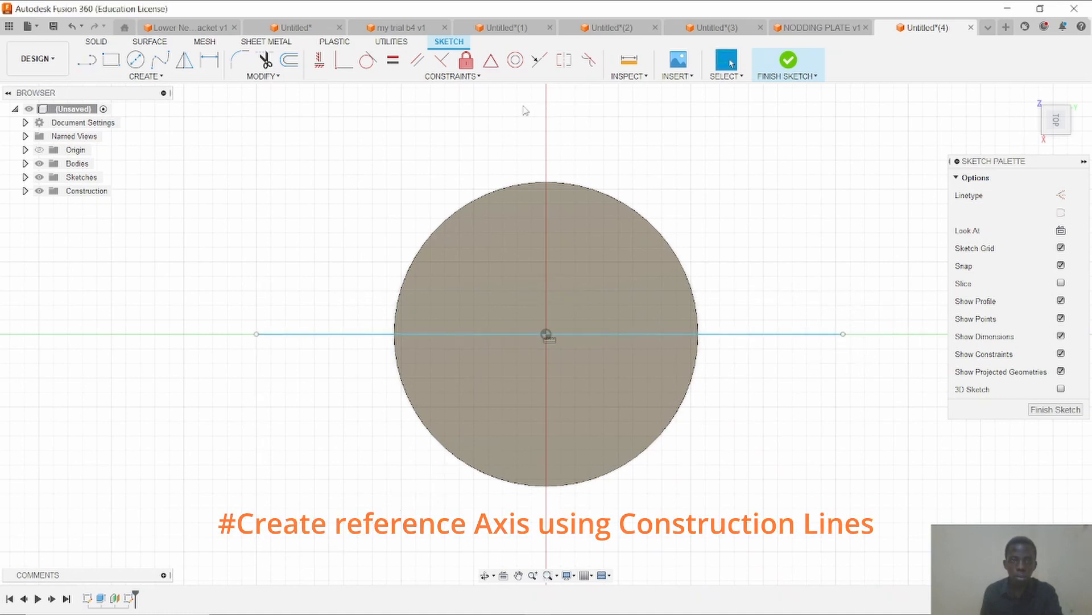
key("l")
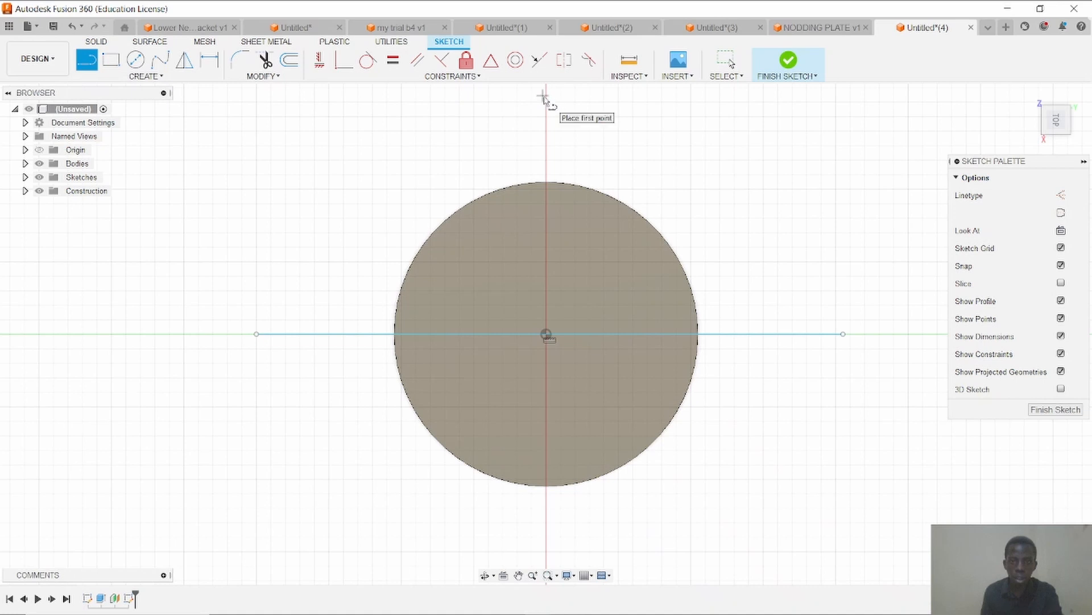
left_click(546, 103)
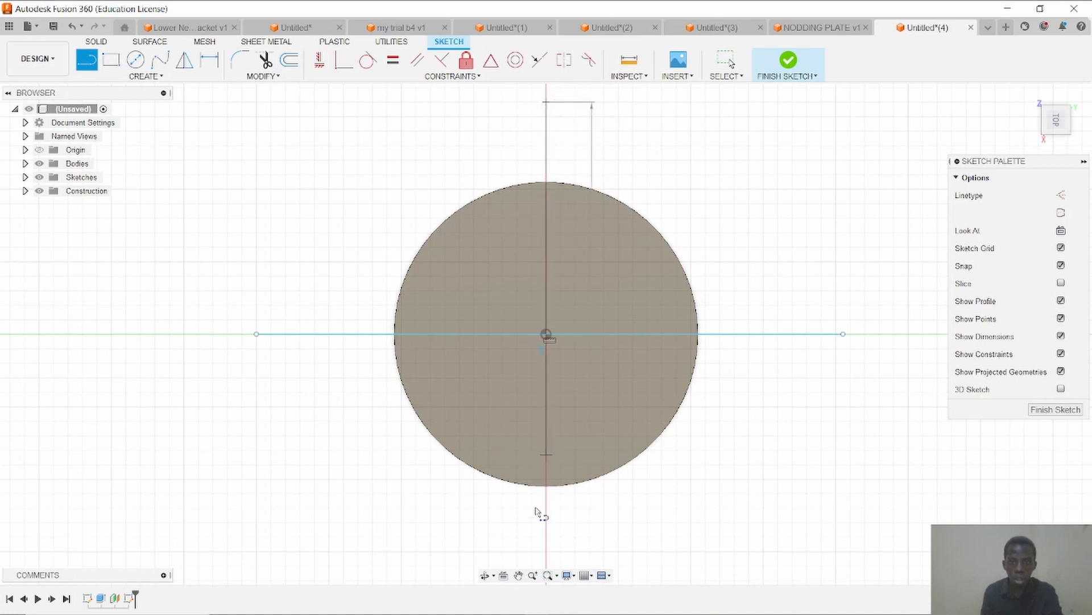
left_click(546, 536)
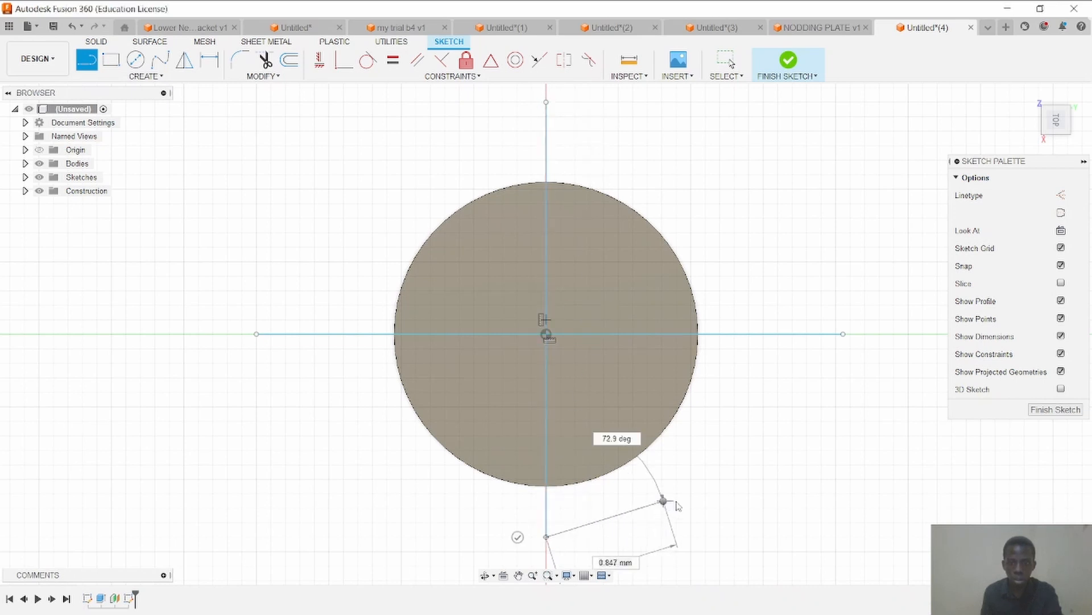
key("Escape")
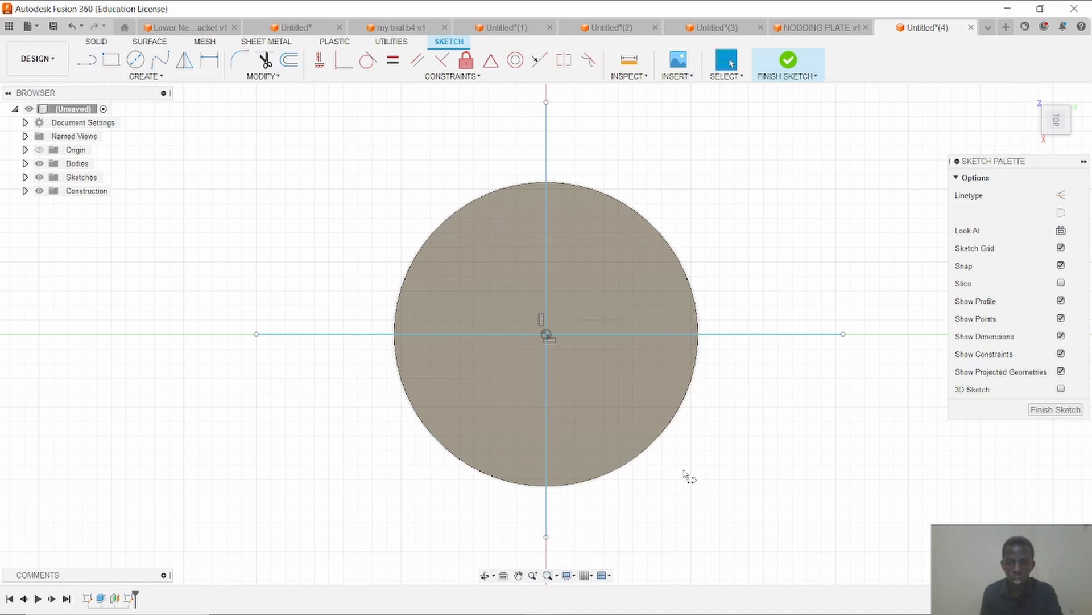
Convert the two crossing centre lines to construction geometry.
left_click(550, 138)
left_click(775, 334)
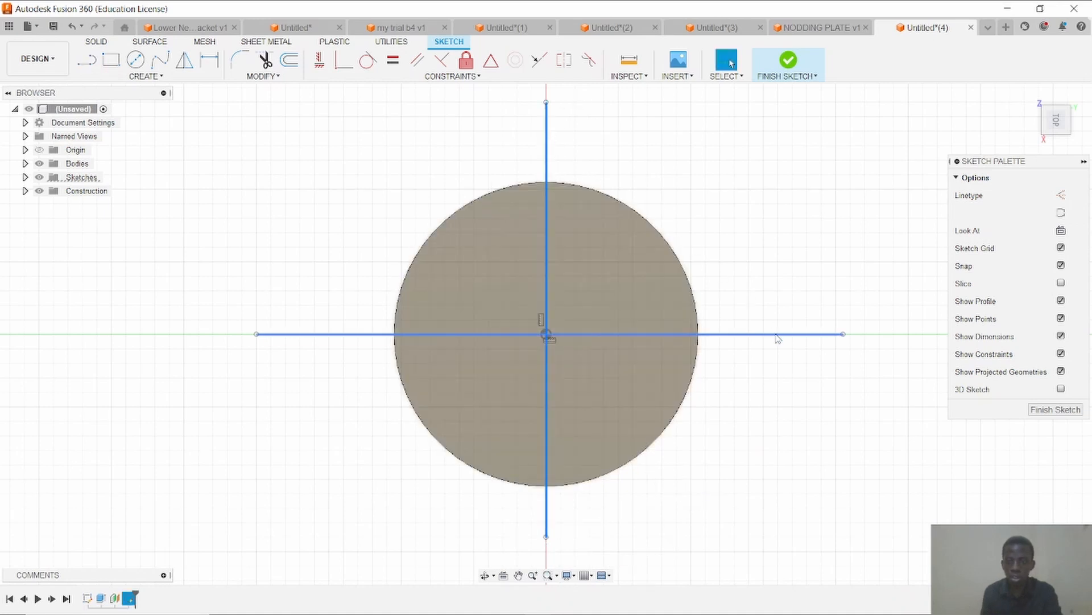
left_click(1061, 195)
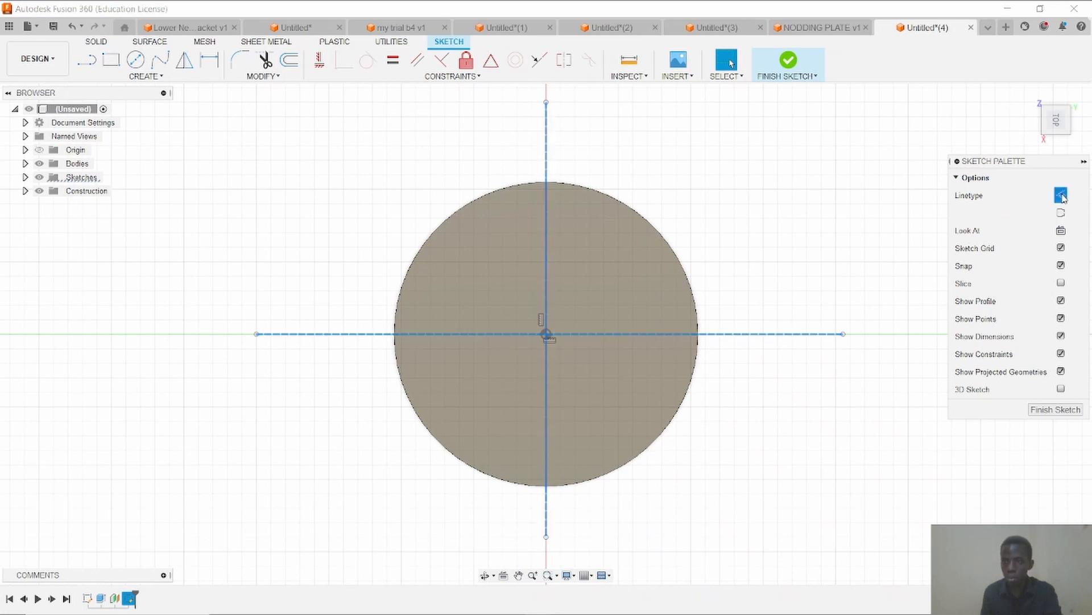
left_click(771, 166)
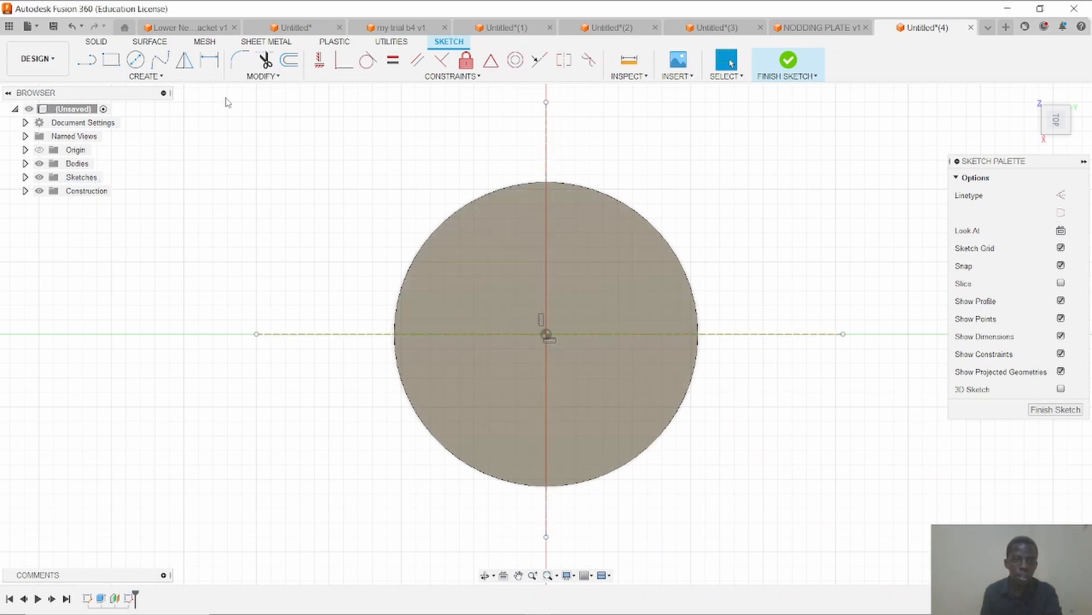
Sketch a circle of 1.5 mm diameter centred on the disc's centre.
left_click(136, 59)
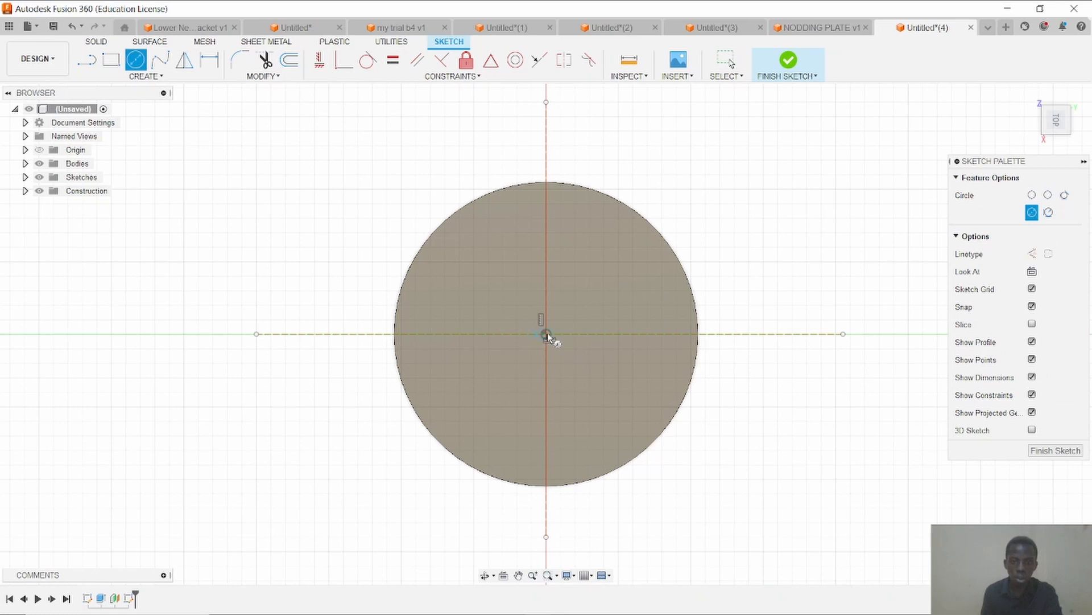
left_click(546, 334)
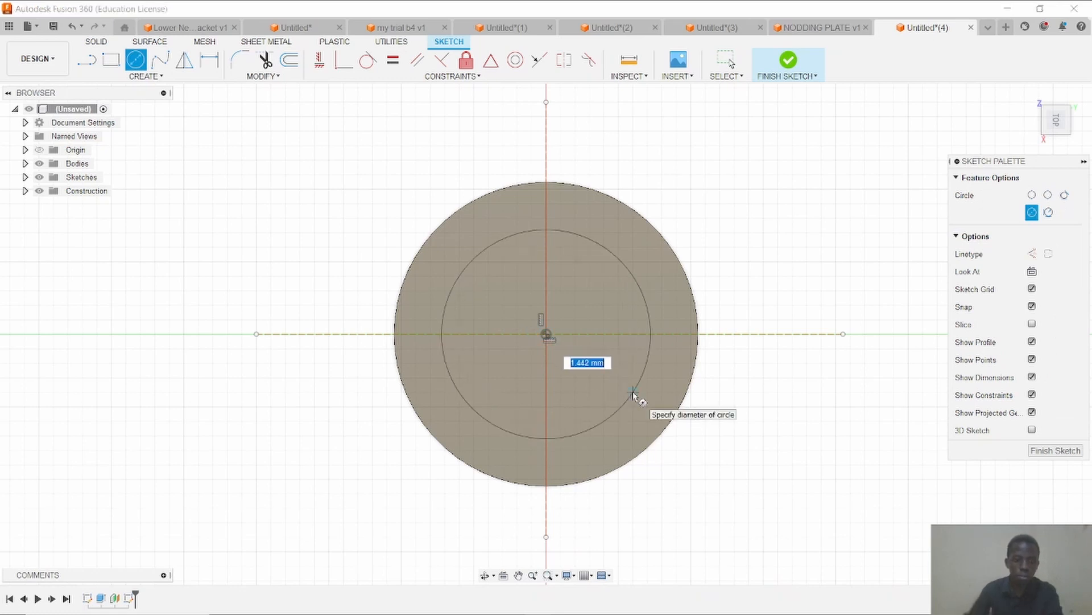
type("1.5")
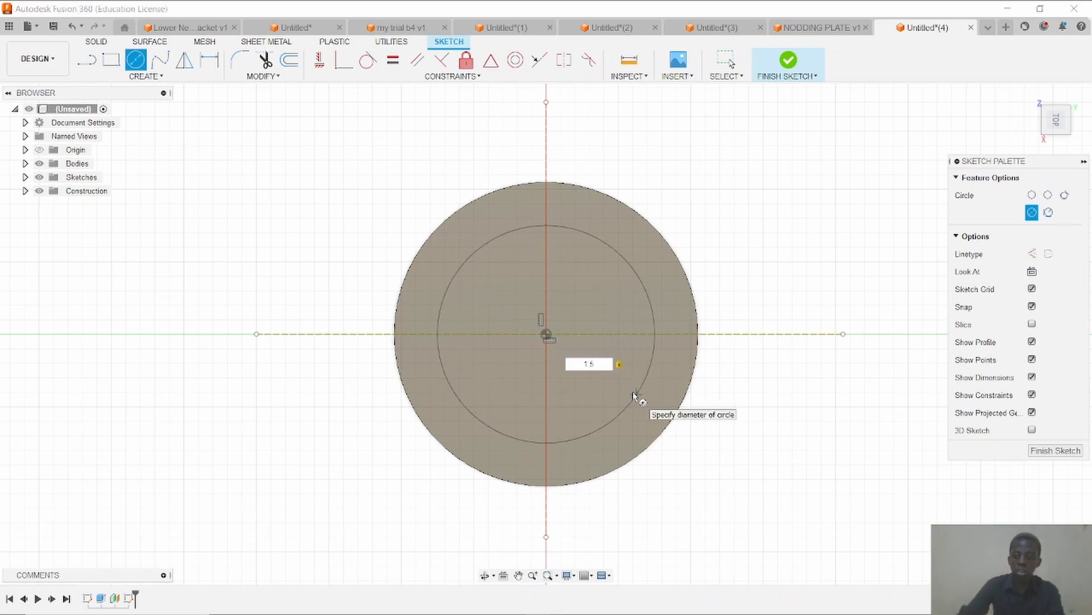
key("Return")
key("Escape")
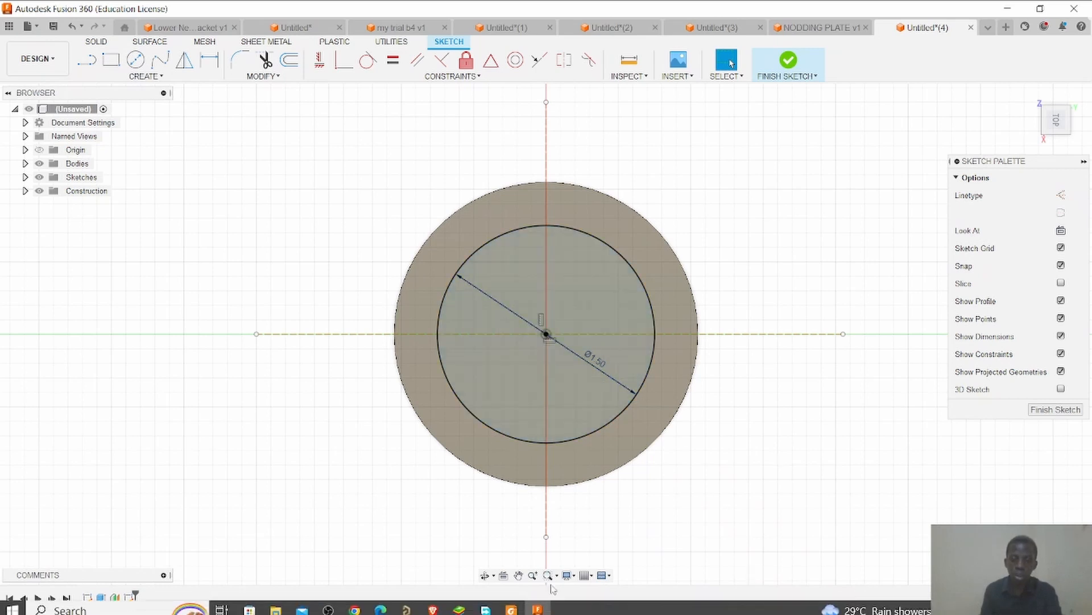
Check the bolt circle in the Foxit PDF drawing and, back in Fusion 360, convert the 1.5 mm circle to construction geometry.
left_click(512, 605)
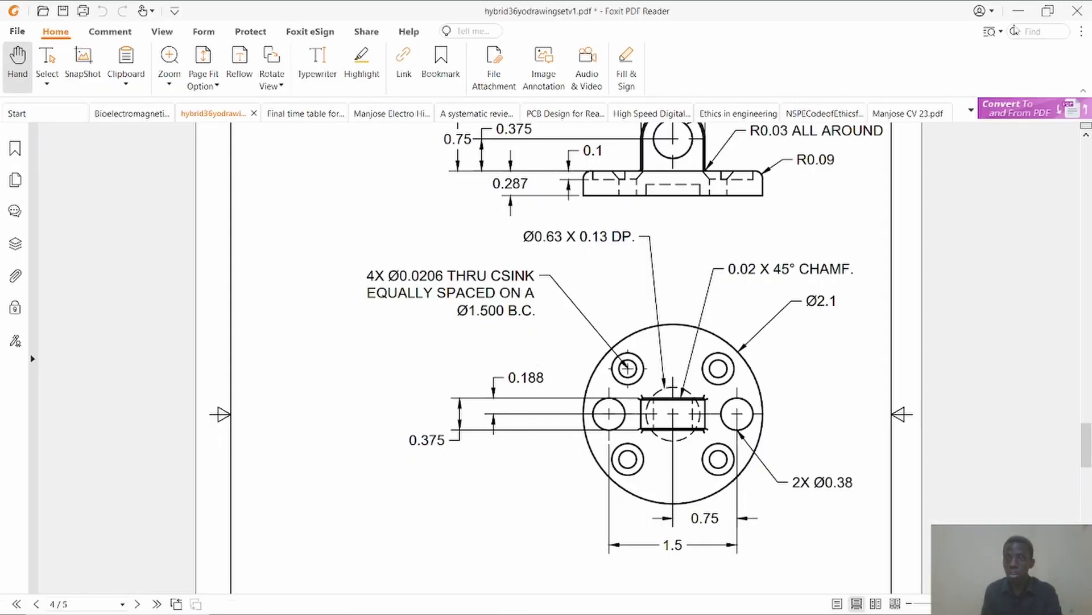
left_click(1019, 10)
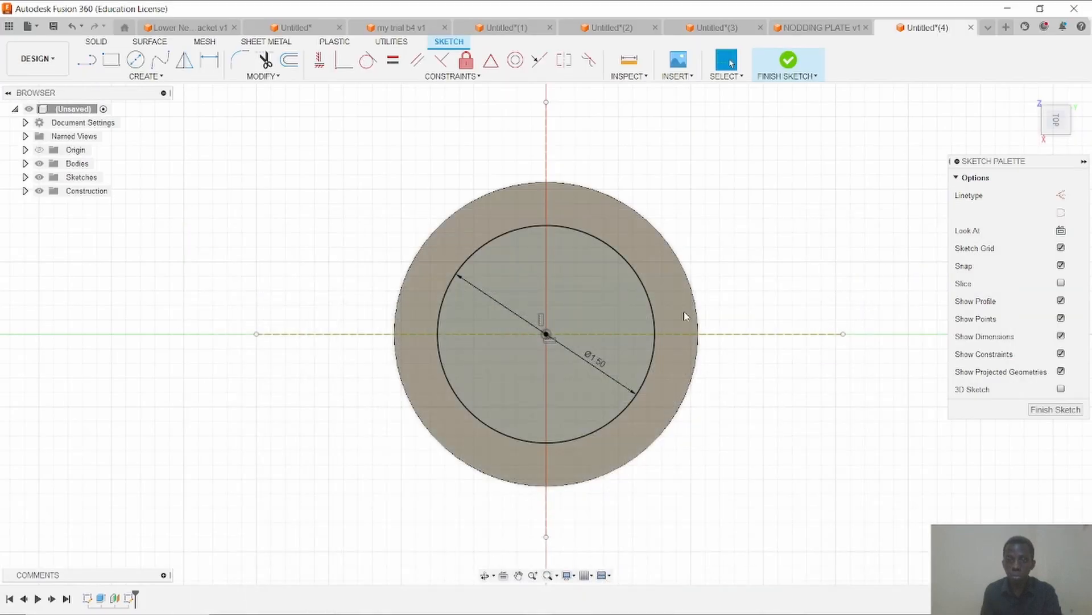
left_click(603, 242)
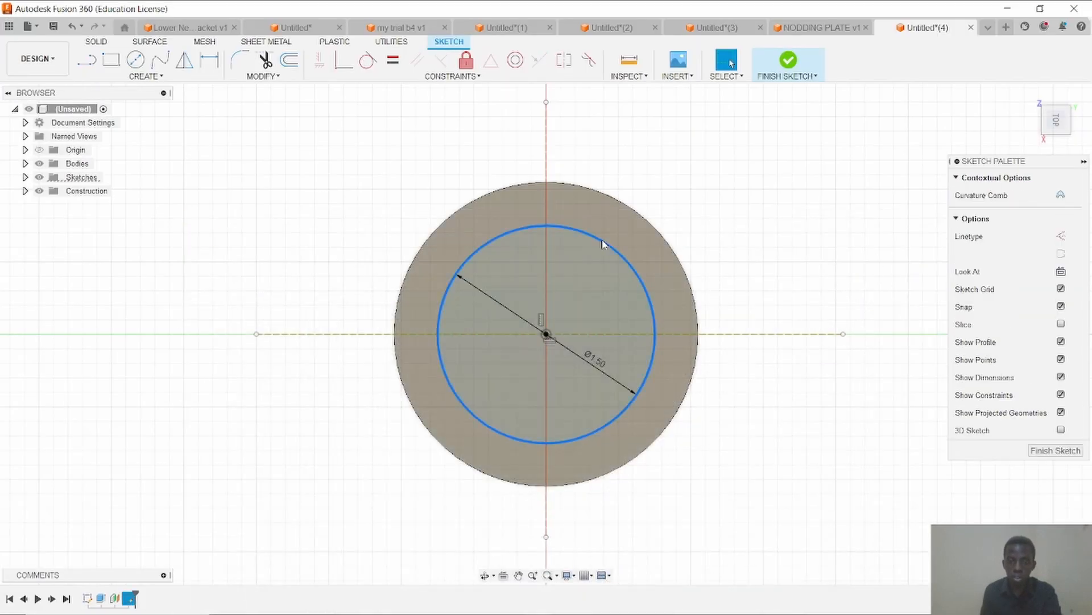
left_click(1062, 237)
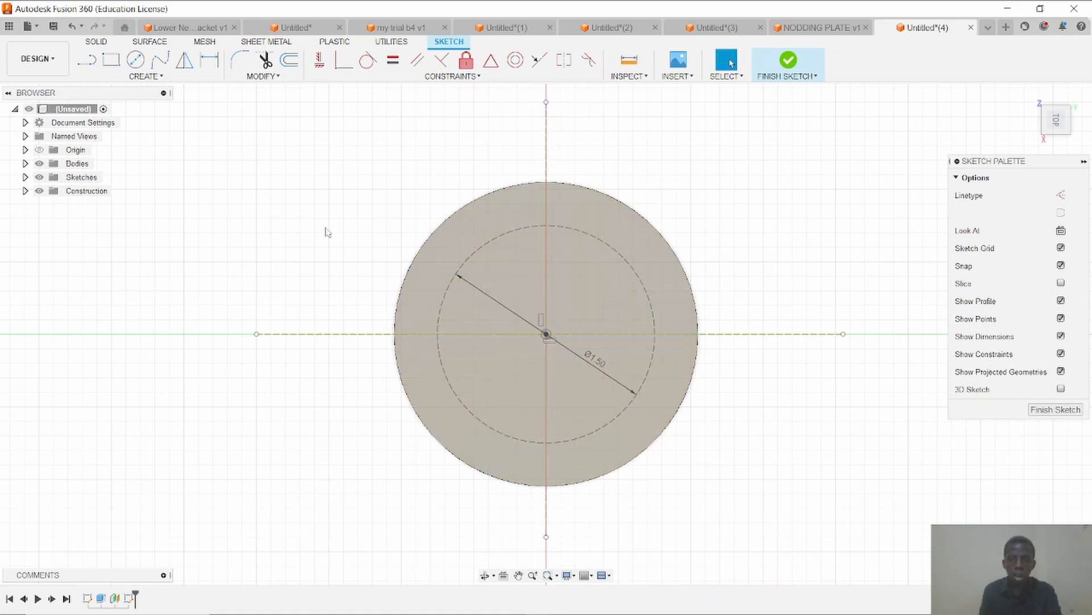
Draw a diagonal line from the disc's centre to a point beyond the disc's edge in the upper-right quadrant.
left_click(88, 61)
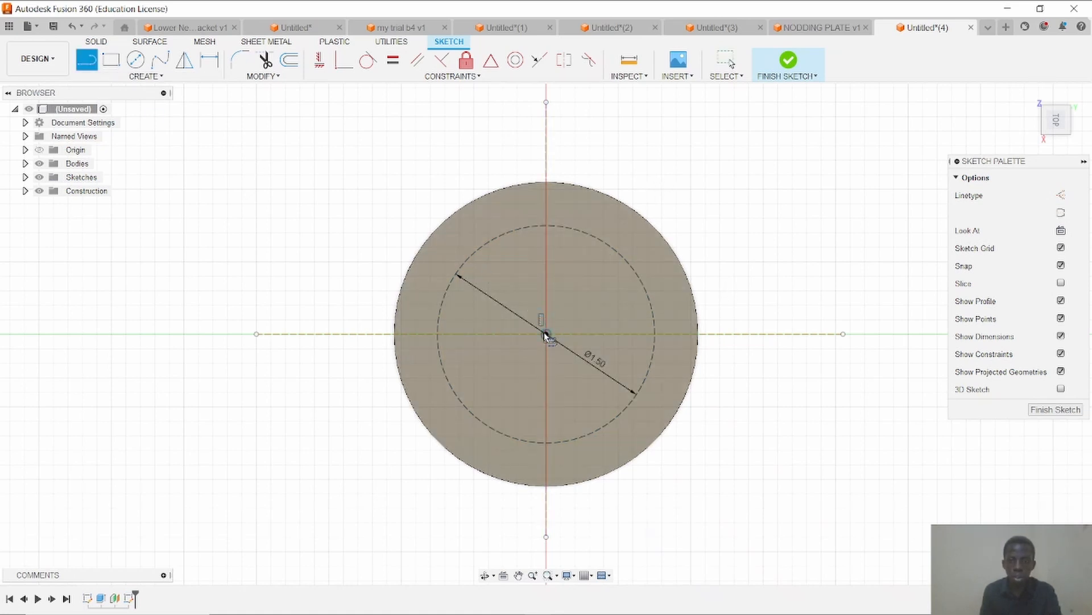
left_click(545, 336)
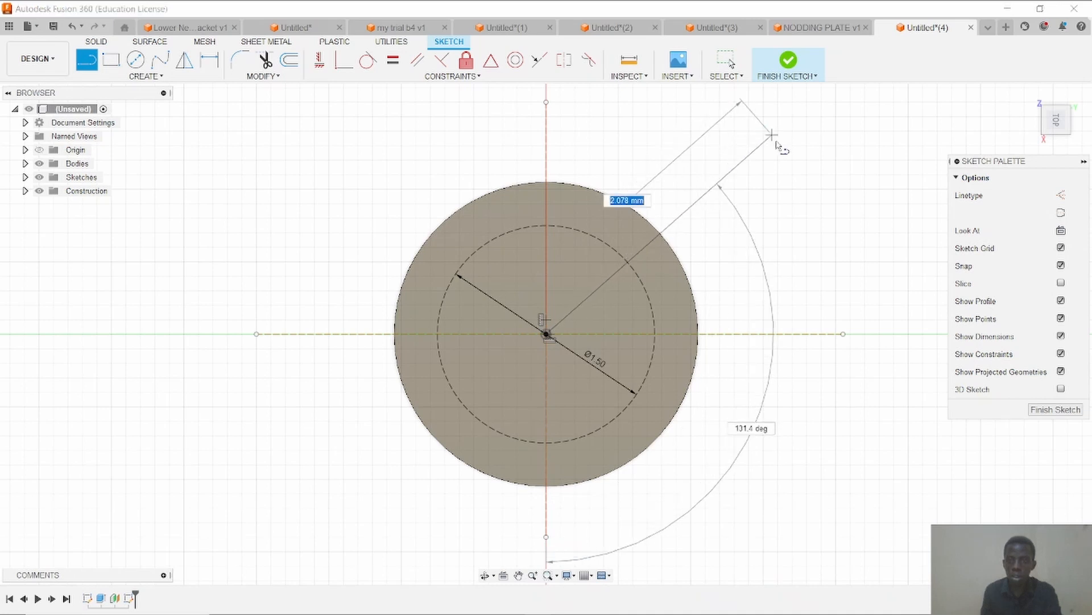
left_click(778, 146)
right_click(783, 196)
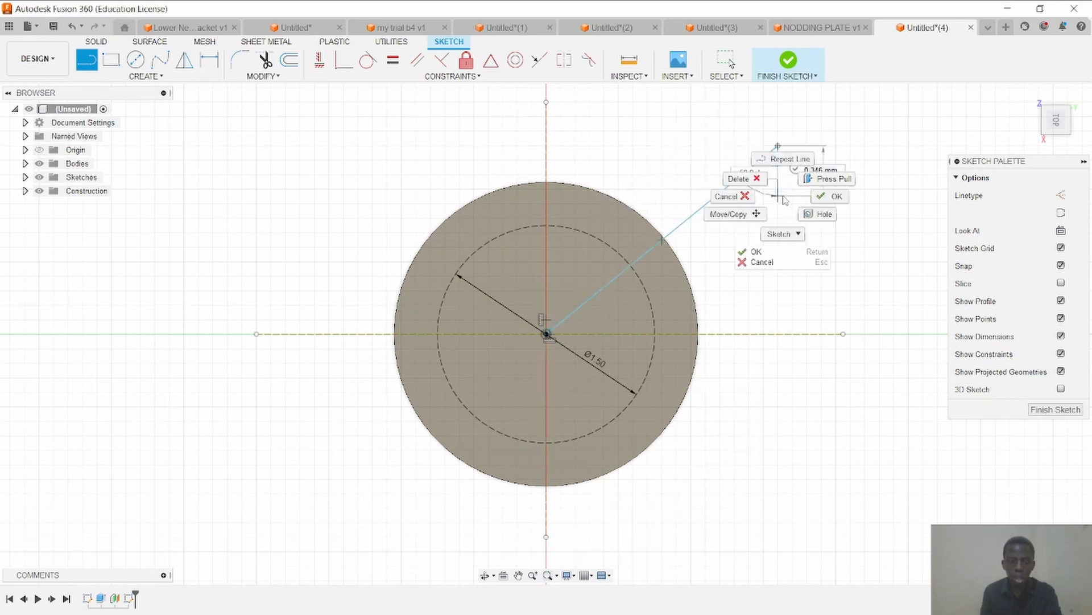
key("Escape")
key("Escape")
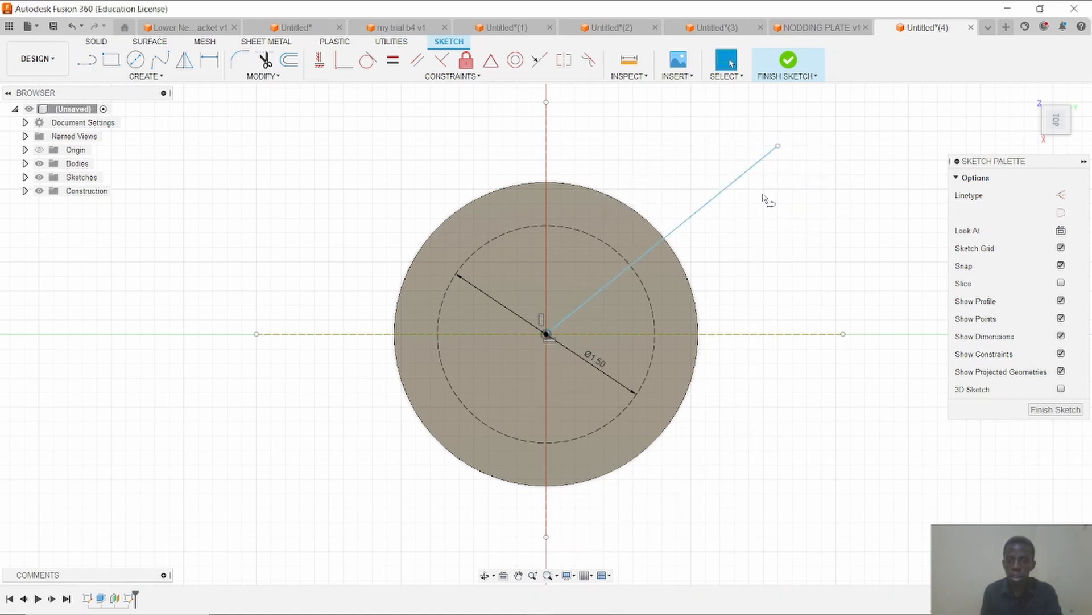
Dimension the angle between the diagonal line and the horizontal axis as 45° and convert the diagonal to construction geometry.
key("d")
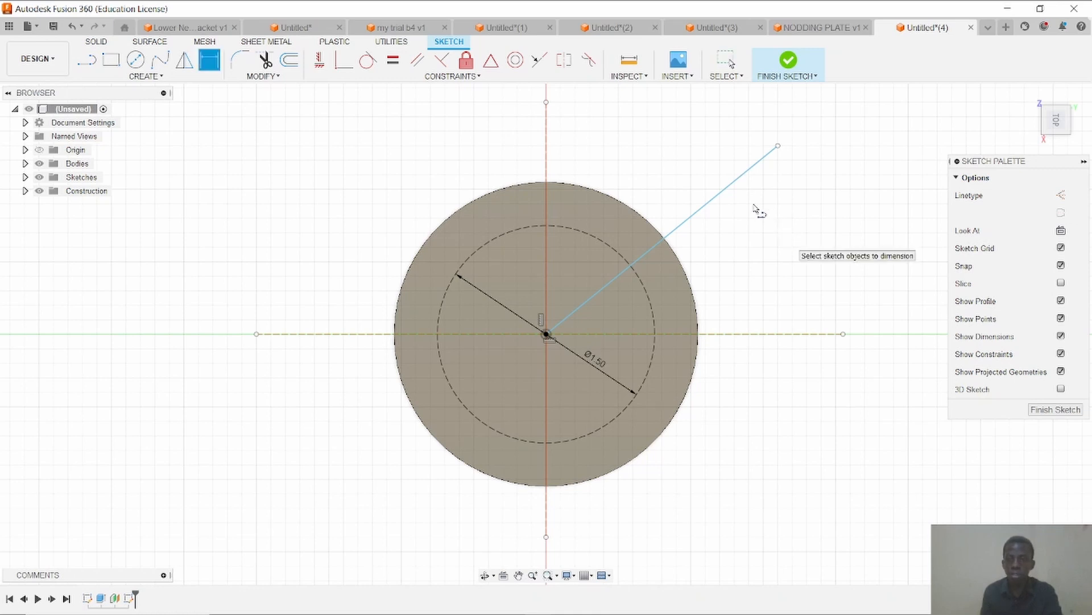
left_click(735, 181)
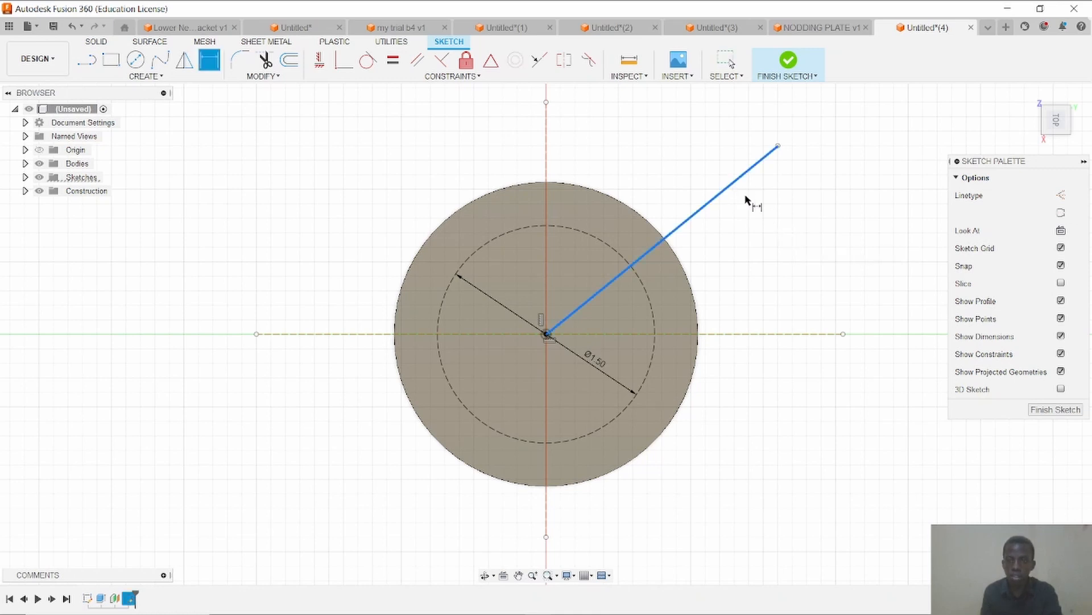
left_click(756, 336)
left_click(776, 246)
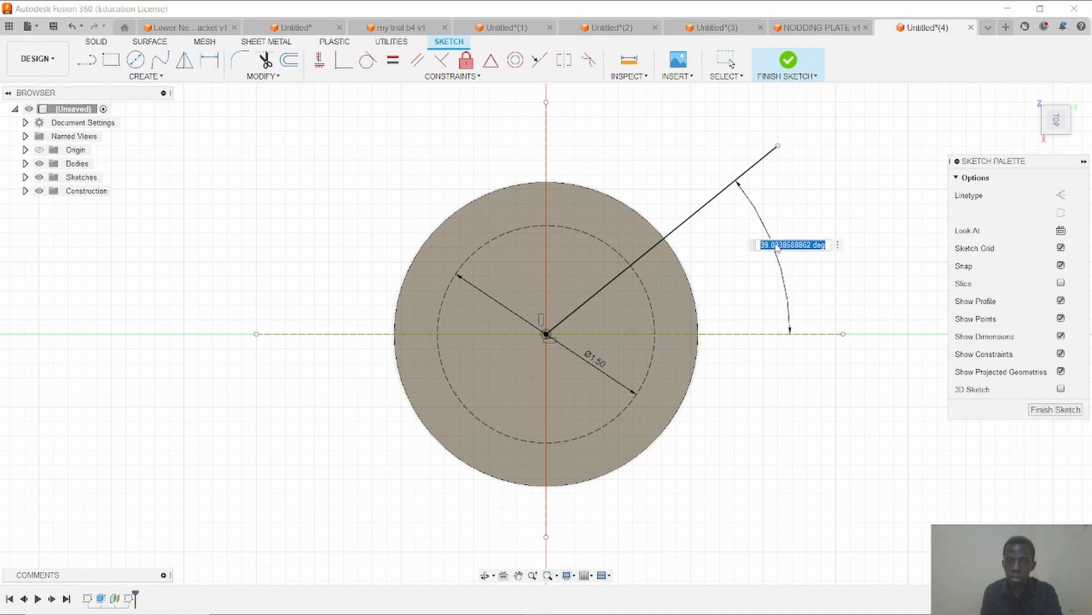
type("45")
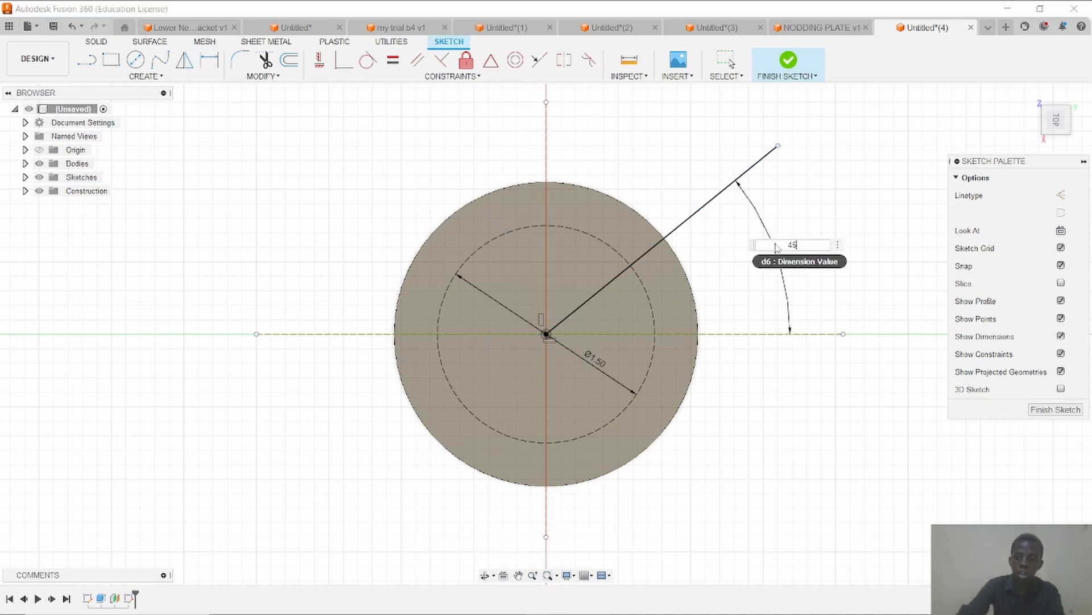
key("Return")
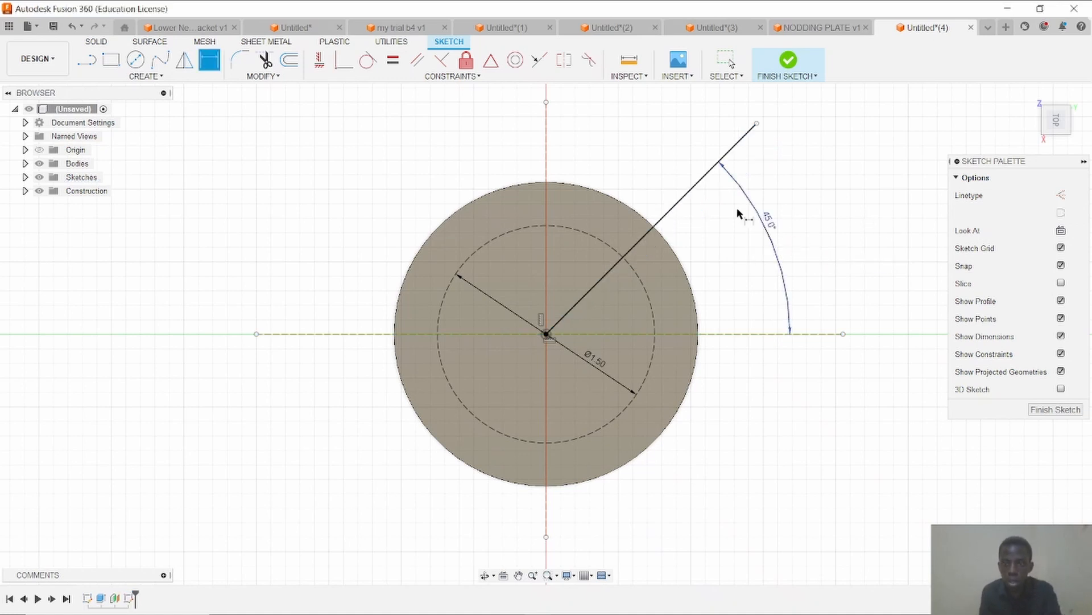
right_click(813, 176)
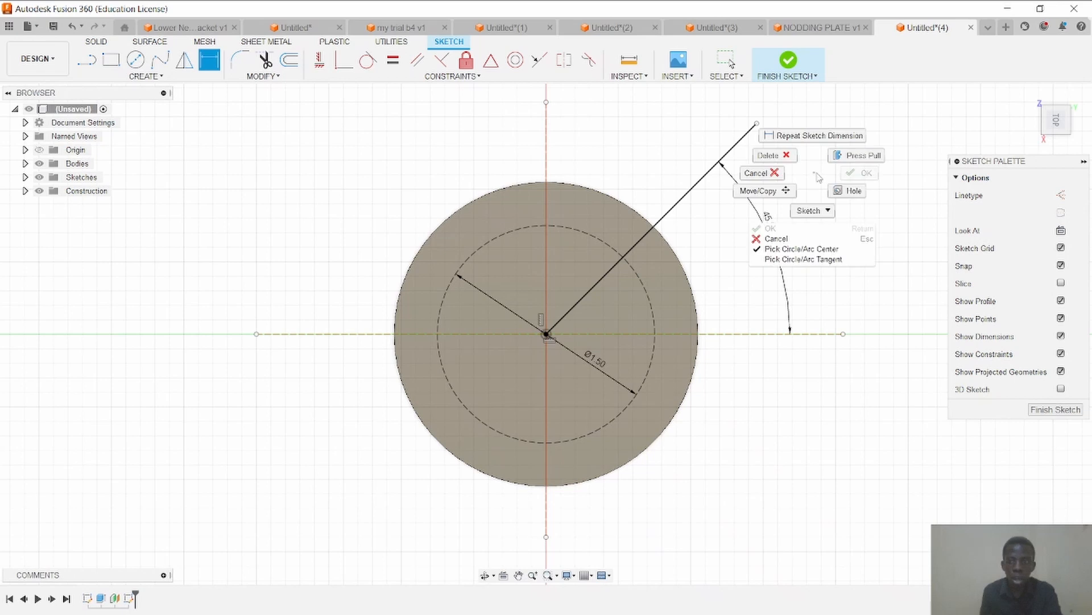
left_click(782, 177)
left_click(737, 149)
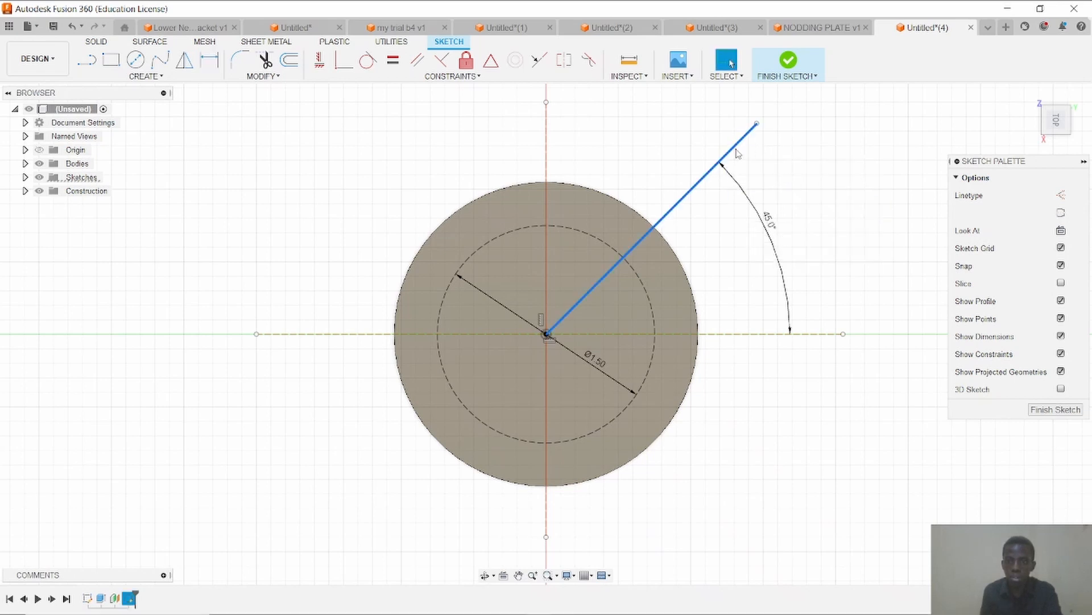
left_click(1061, 195)
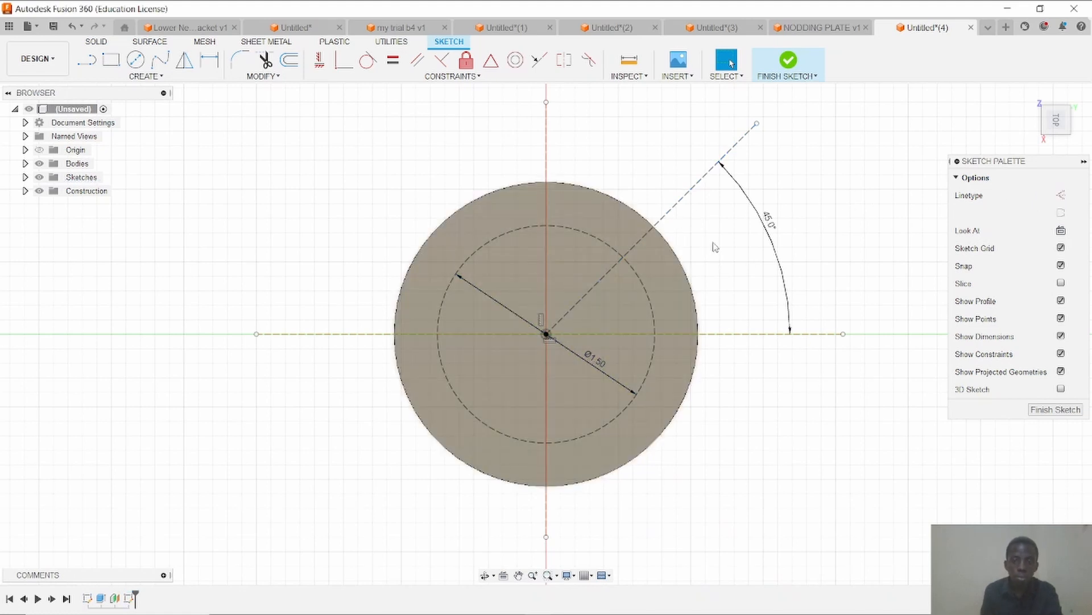
Place a sketch point where the 45° construction line crosses the 1.5 mm bolt circle.
scroll(572, 282, "up", 5)
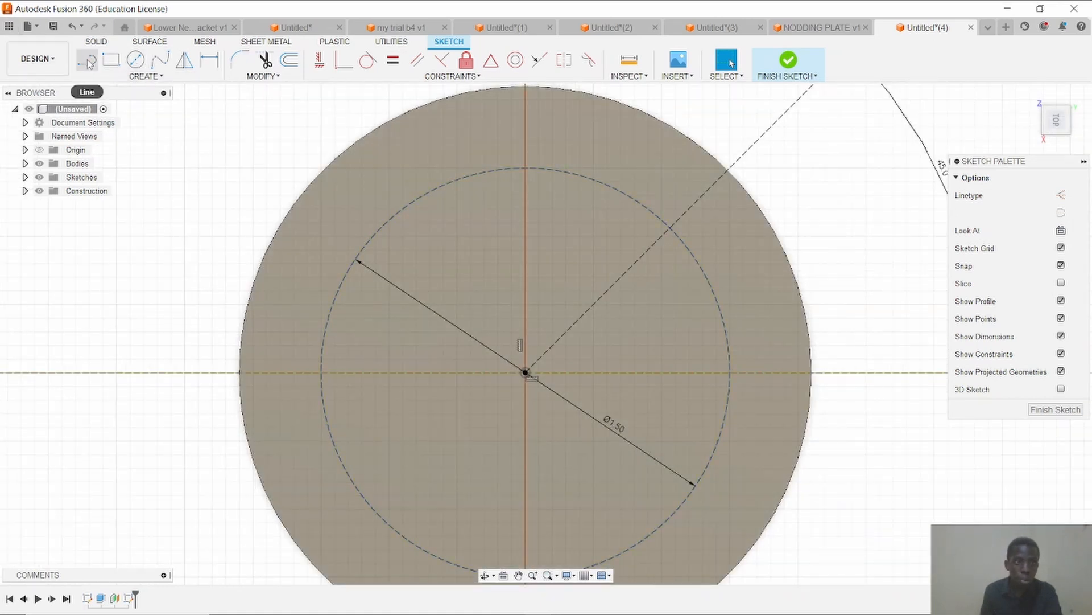
left_click(144, 76)
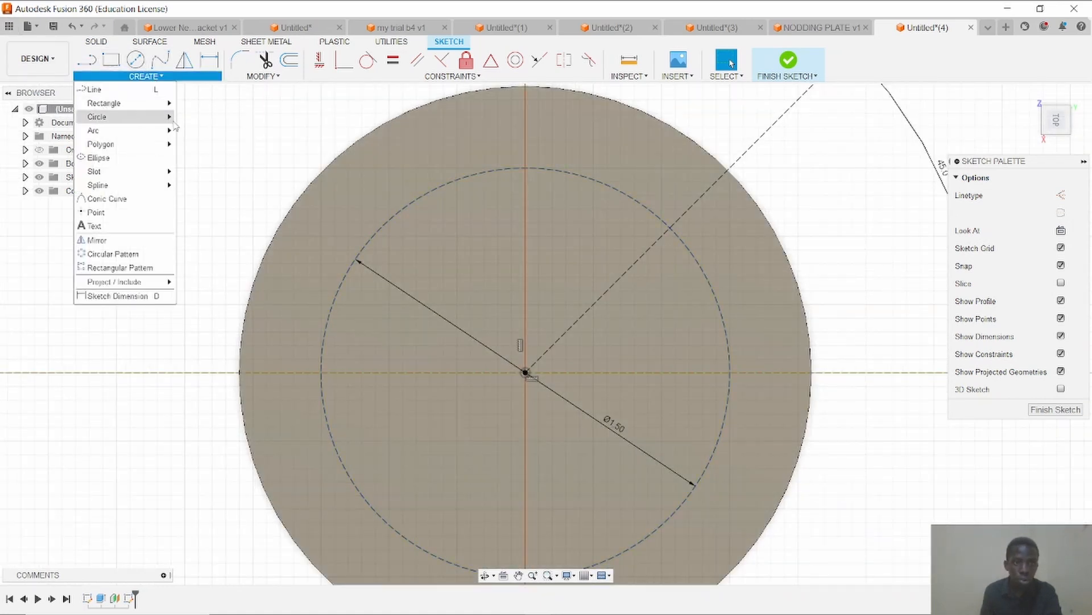
left_click(153, 212)
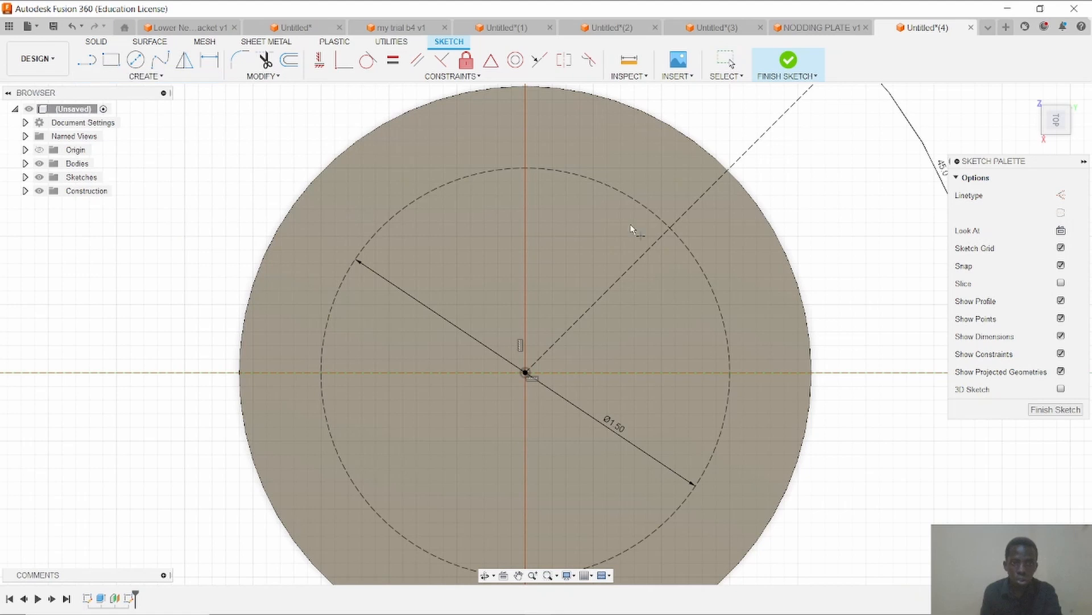
left_click(671, 228)
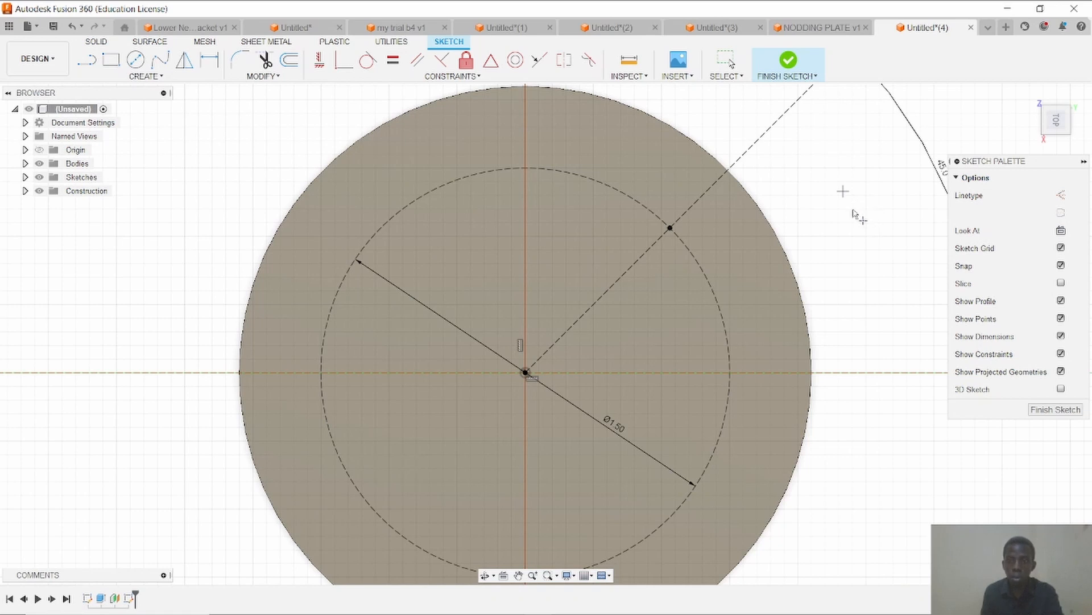
key("Escape")
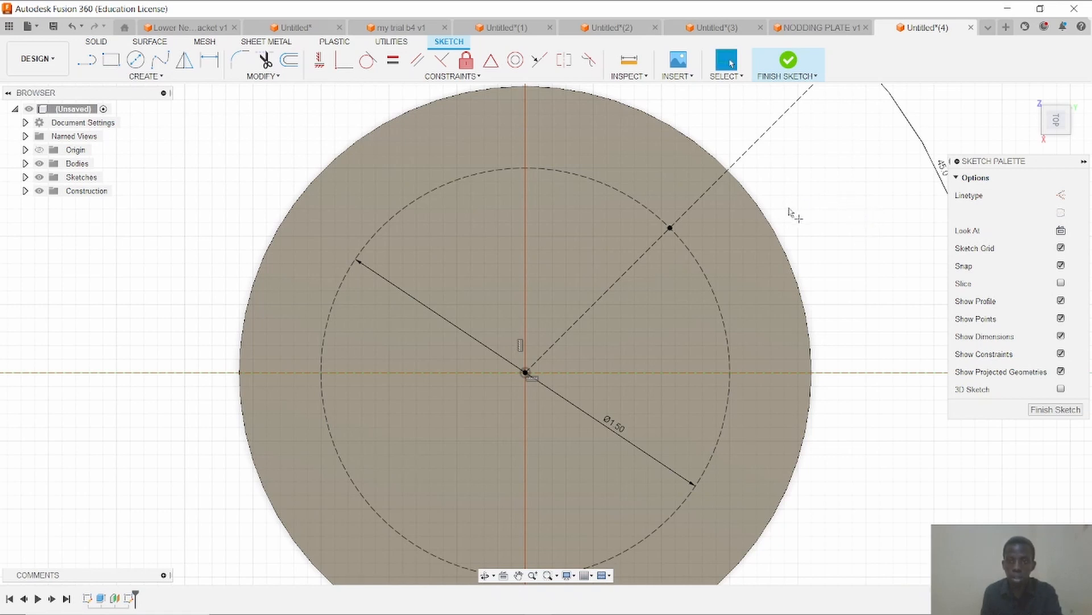
right_click(828, 216)
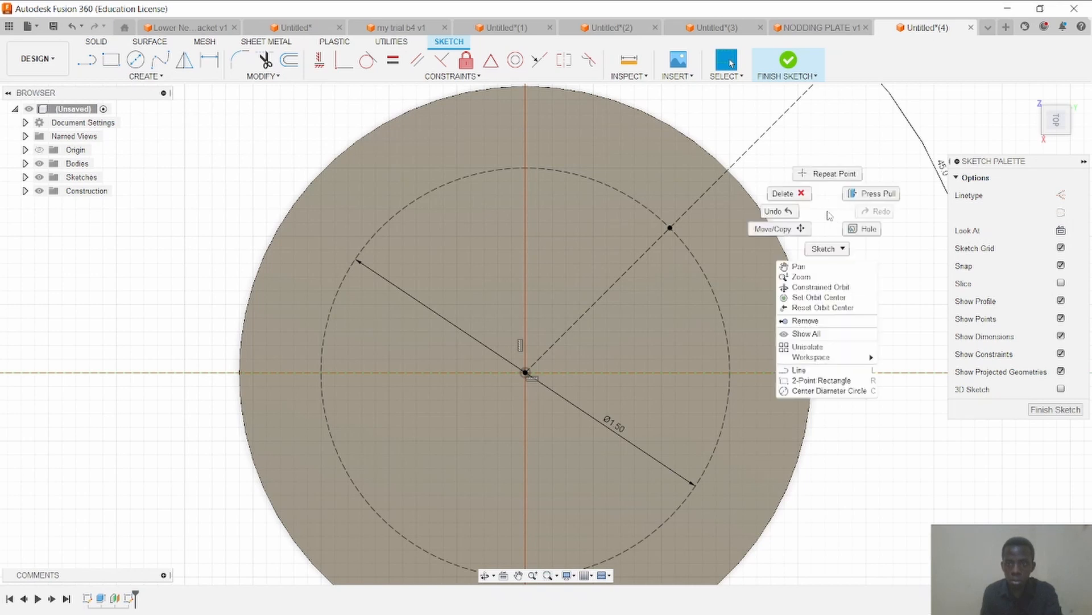
left_click(800, 194)
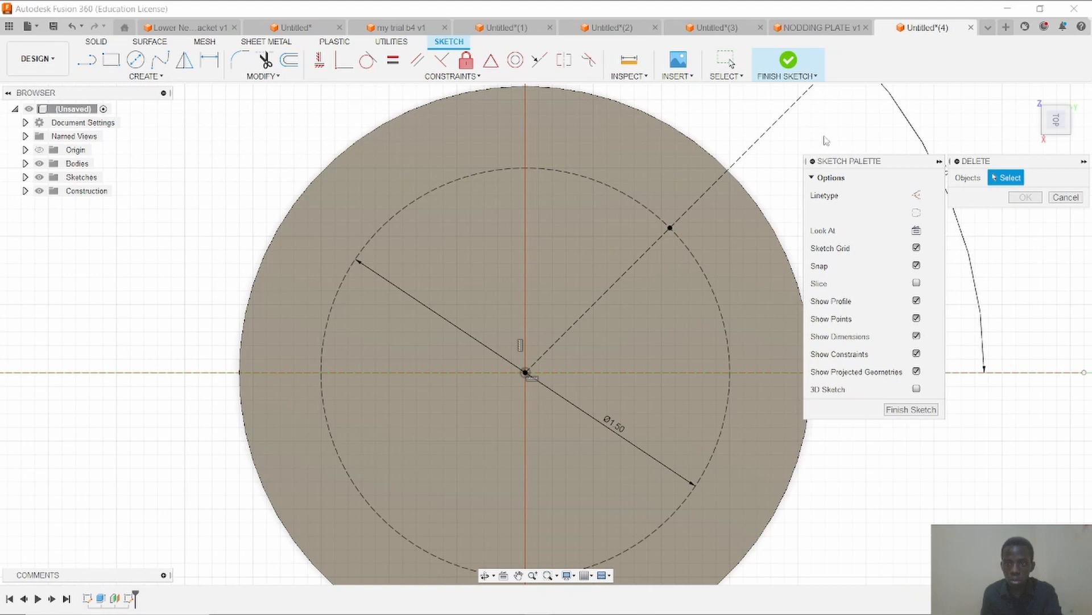
left_click(1065, 198)
Check the hole layout in the Foxit PDF drawing and, back in Fusion 360, circular-pattern the 45° sketch point around the bolt circle with quantity 4.
scroll(848, 225, "down", 4)
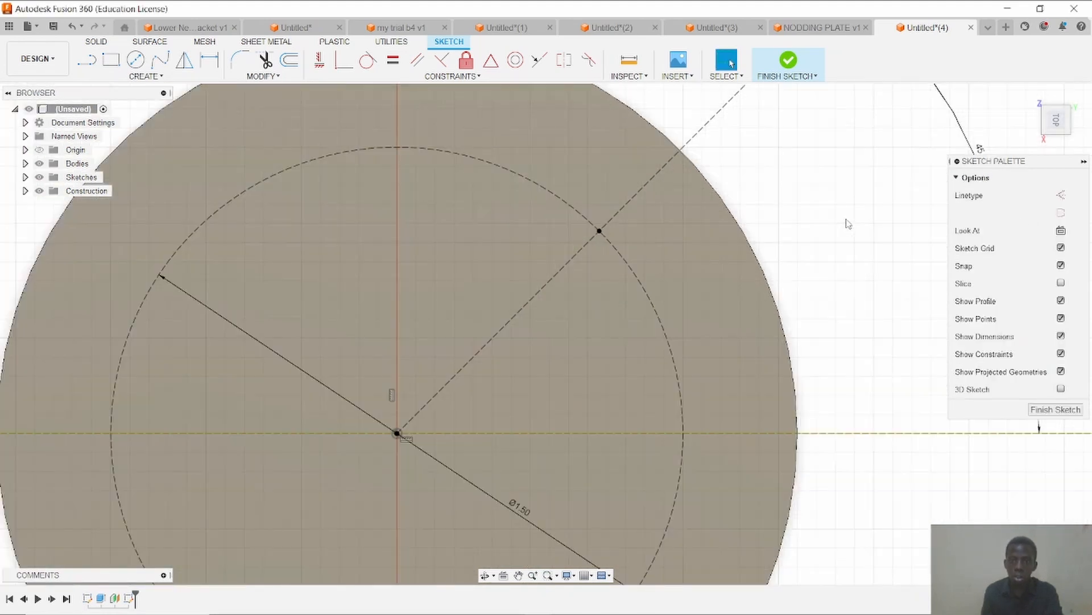
scroll(847, 223, "down", 2)
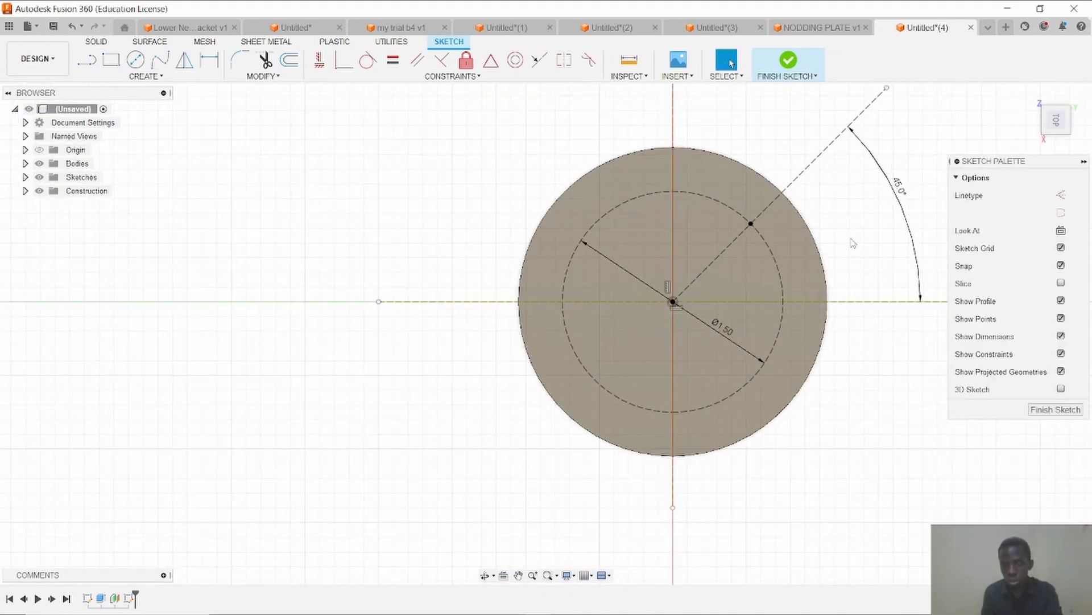
mouse_move(436, 357)
middle_mouse_down()
mouse_move(309, 368)
mouse_move(353, 384)
middle_mouse_up()
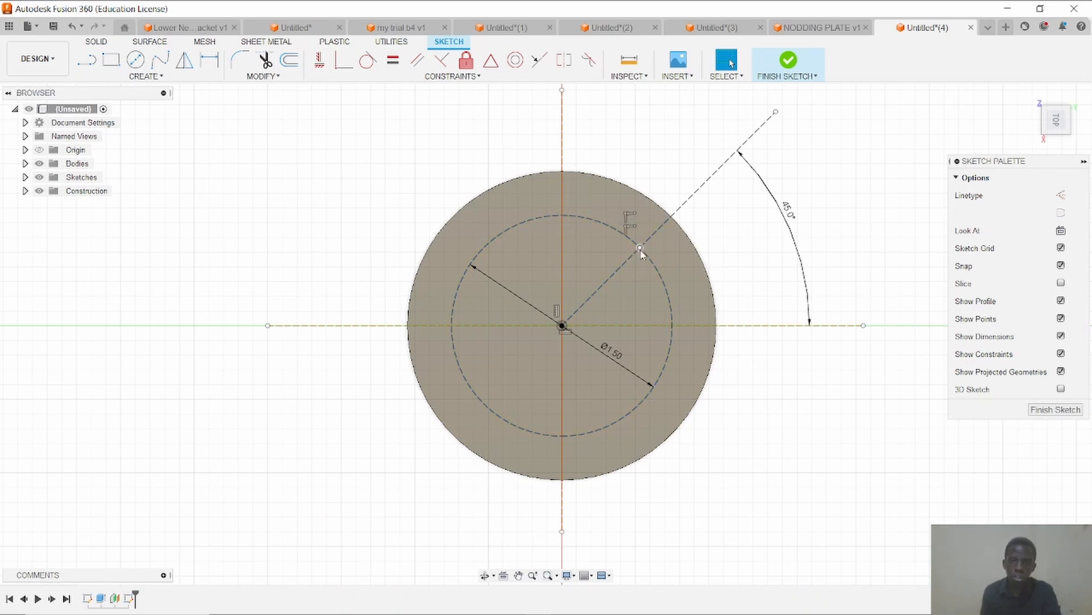
mouse_move(577, 608)
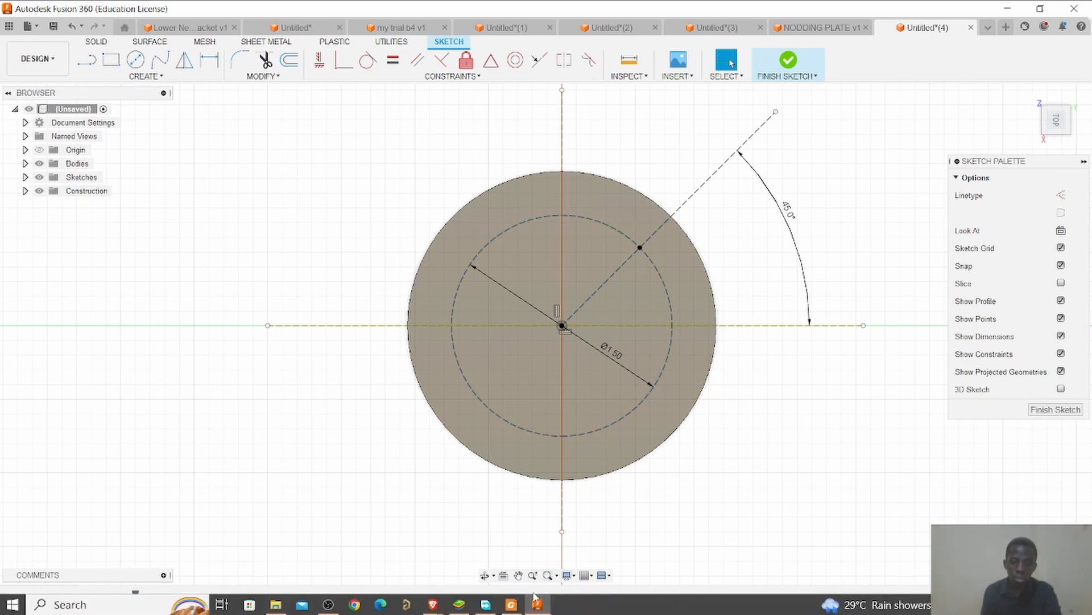
left_click(509, 610)
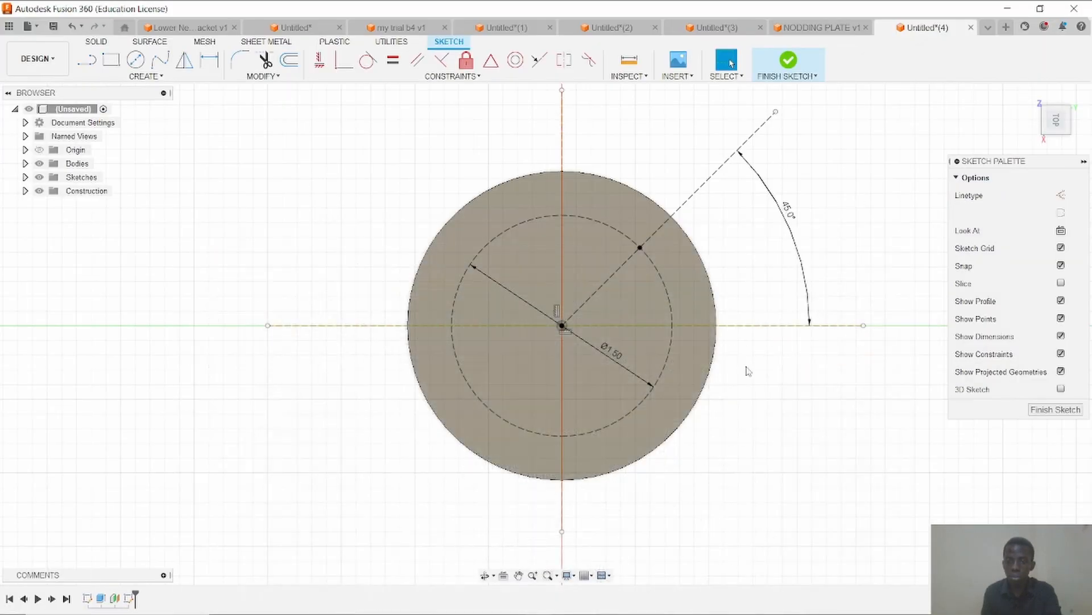
left_click(1018, 10)
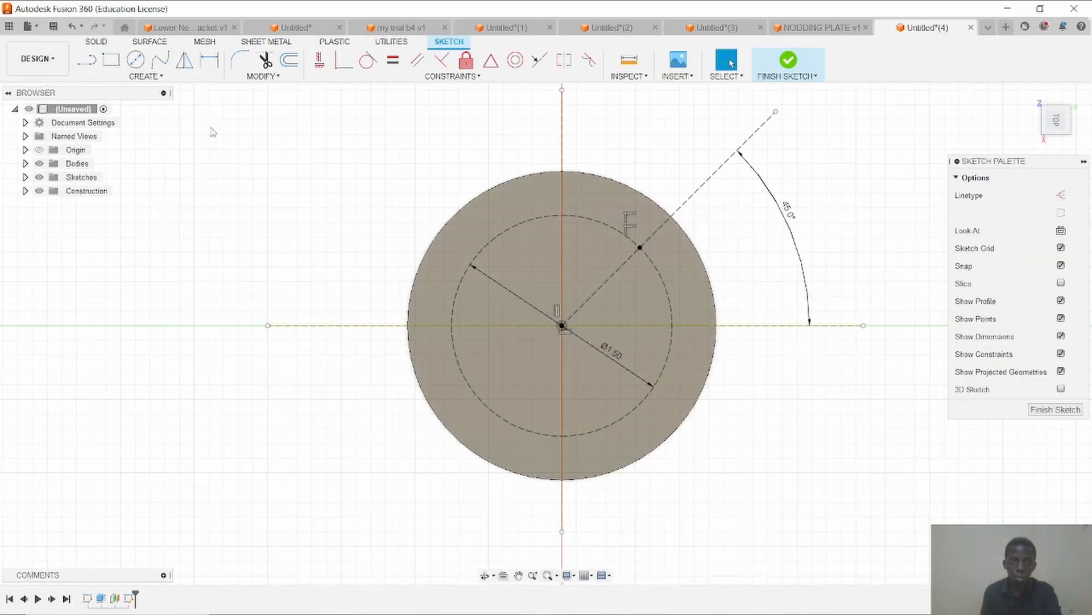
left_click(155, 77)
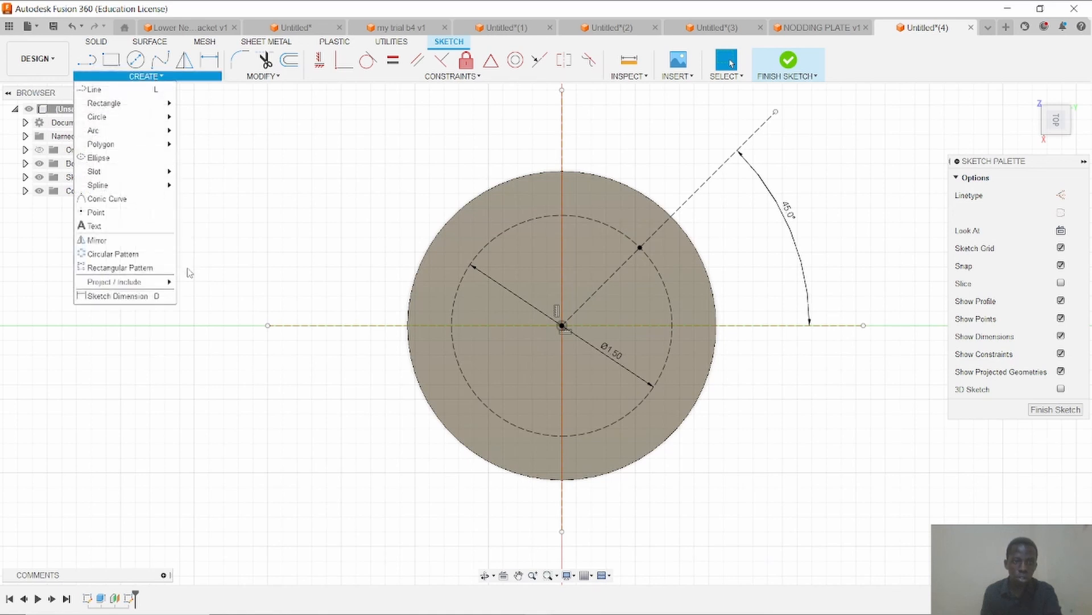
left_click(151, 256)
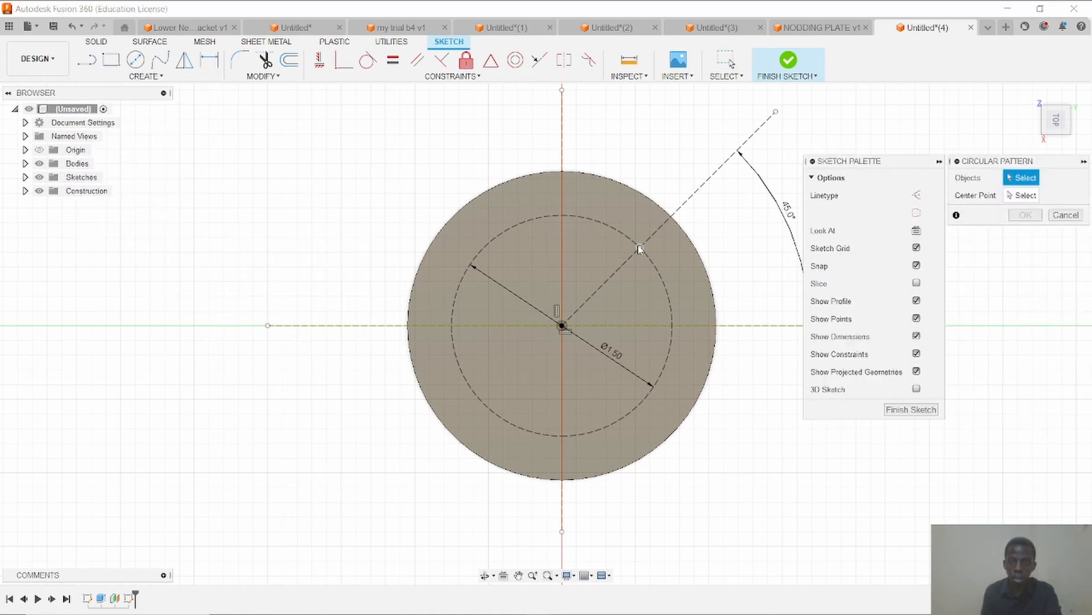
left_click(640, 249)
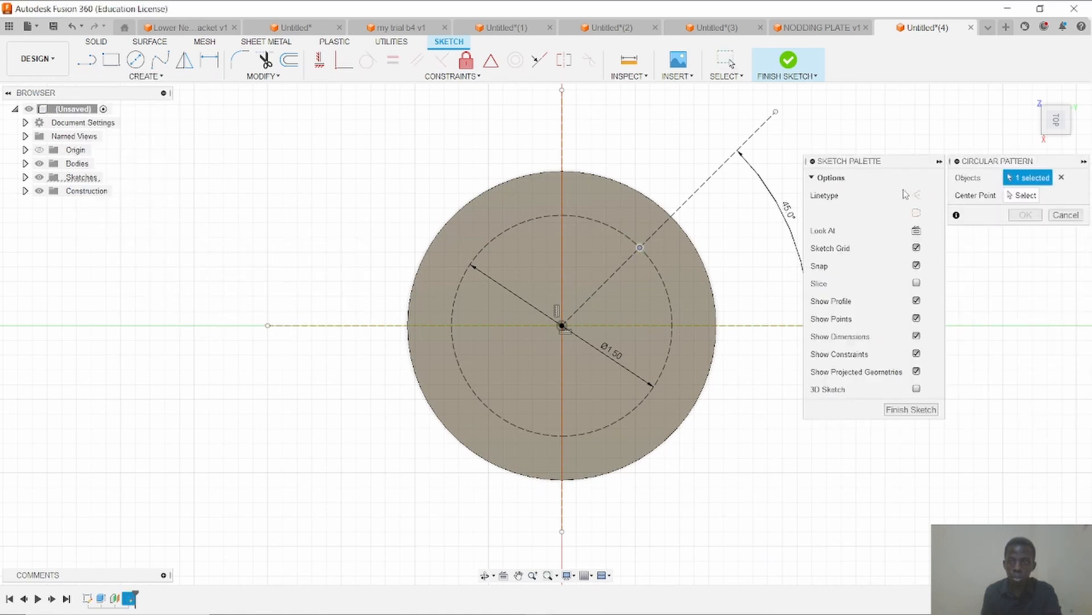
left_click(669, 304)
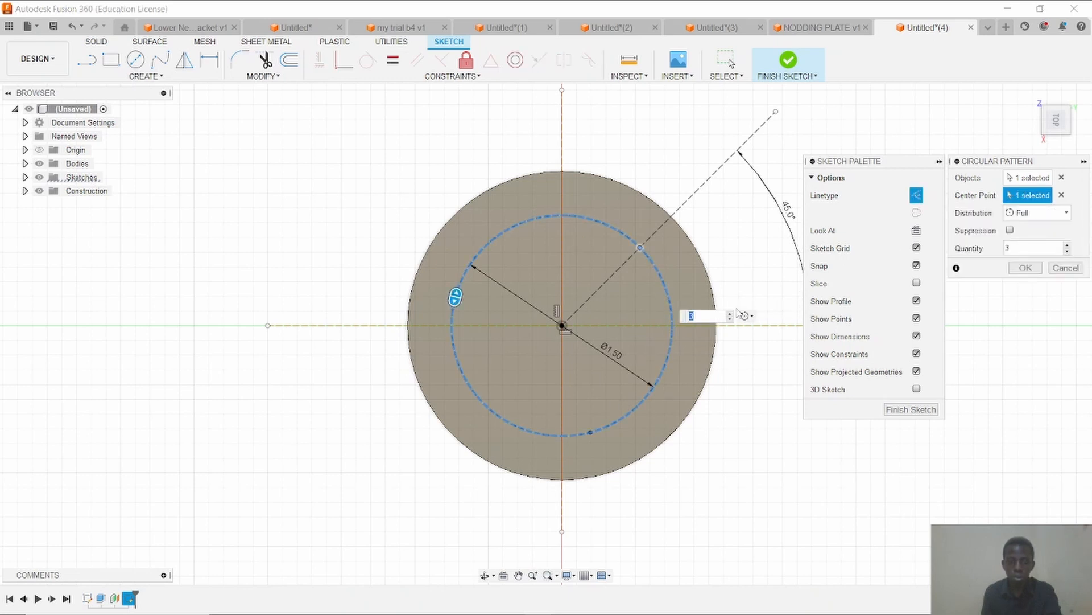
type("4")
key("Return")
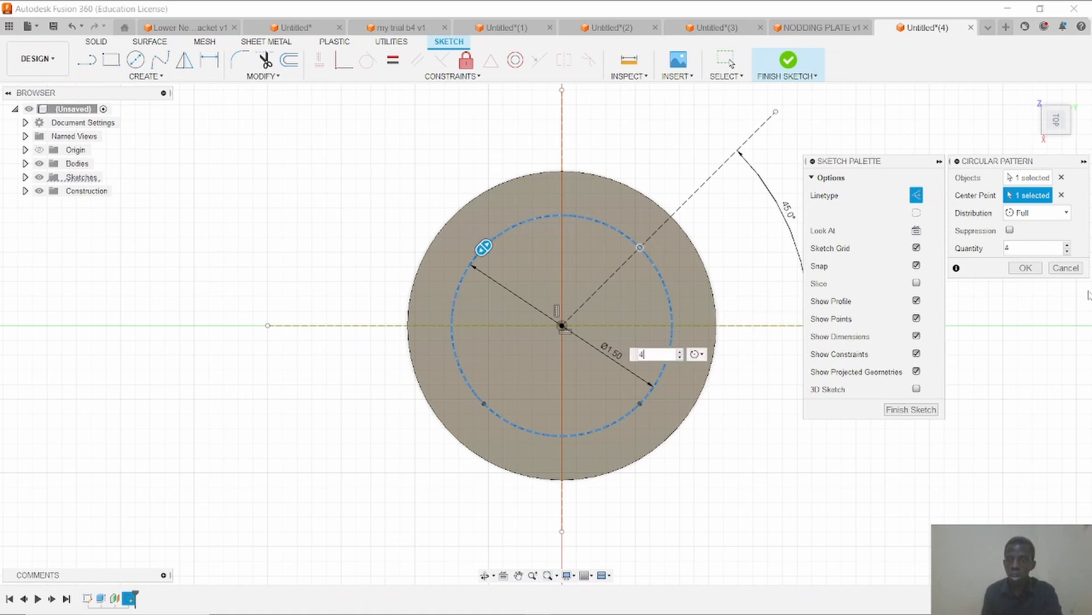
key("Return")
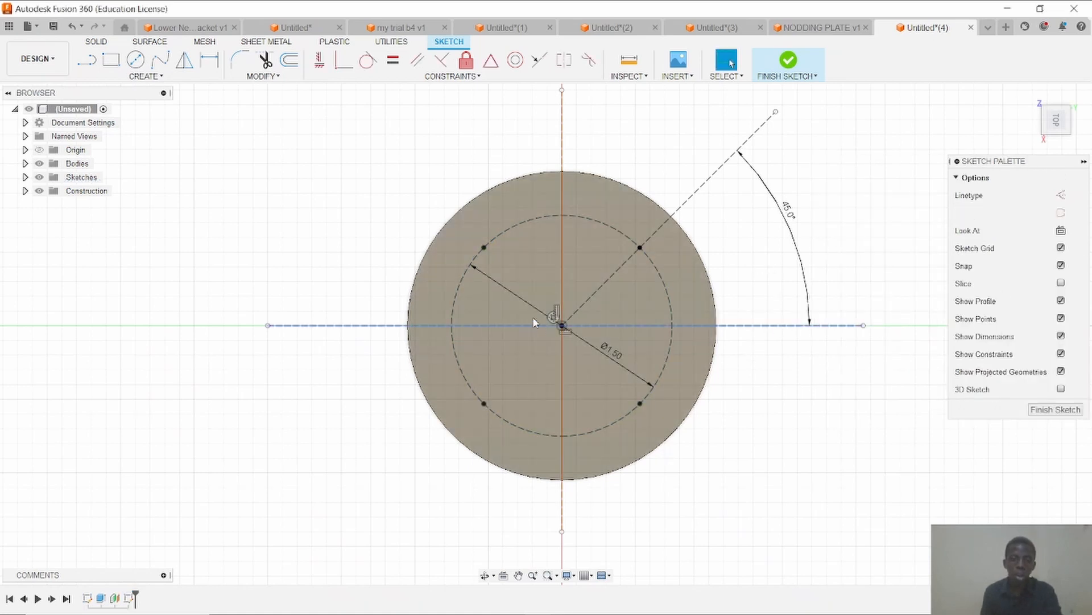
Check the side holes in the Foxit PDF drawing and, back in Fusion 360, place a sketch point at the bolt circle's right-hand horizontal-axis crossing.
mouse_move(391, 595)
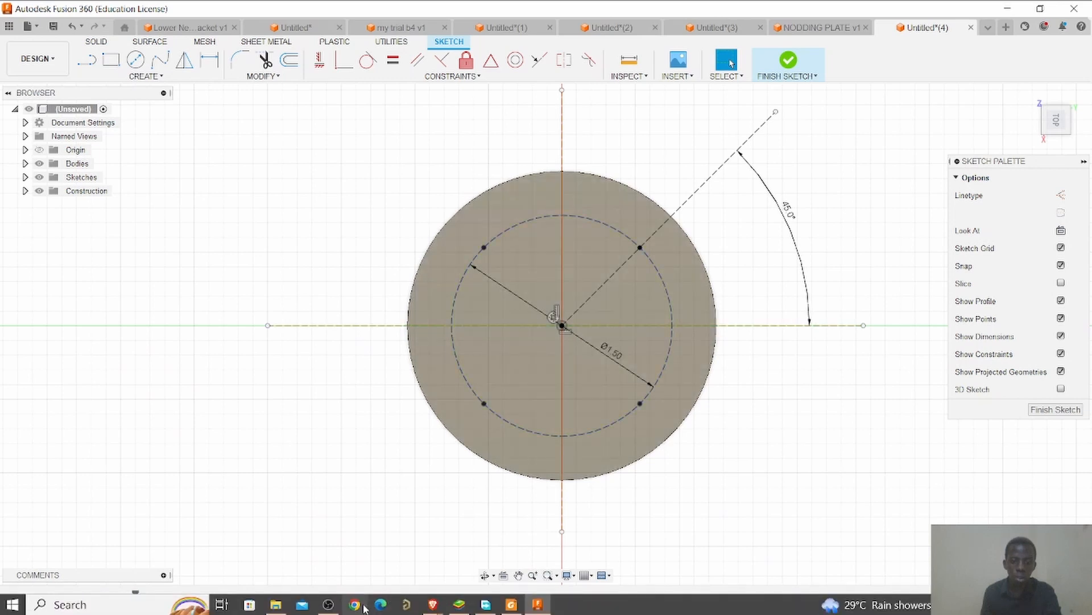
left_click(511, 605)
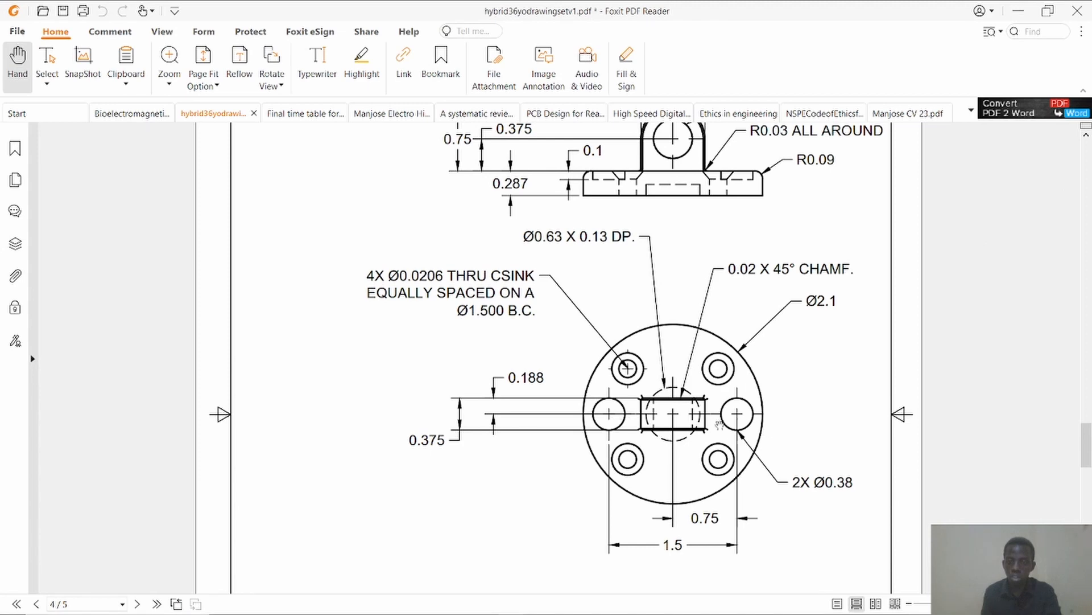
left_click(1019, 11)
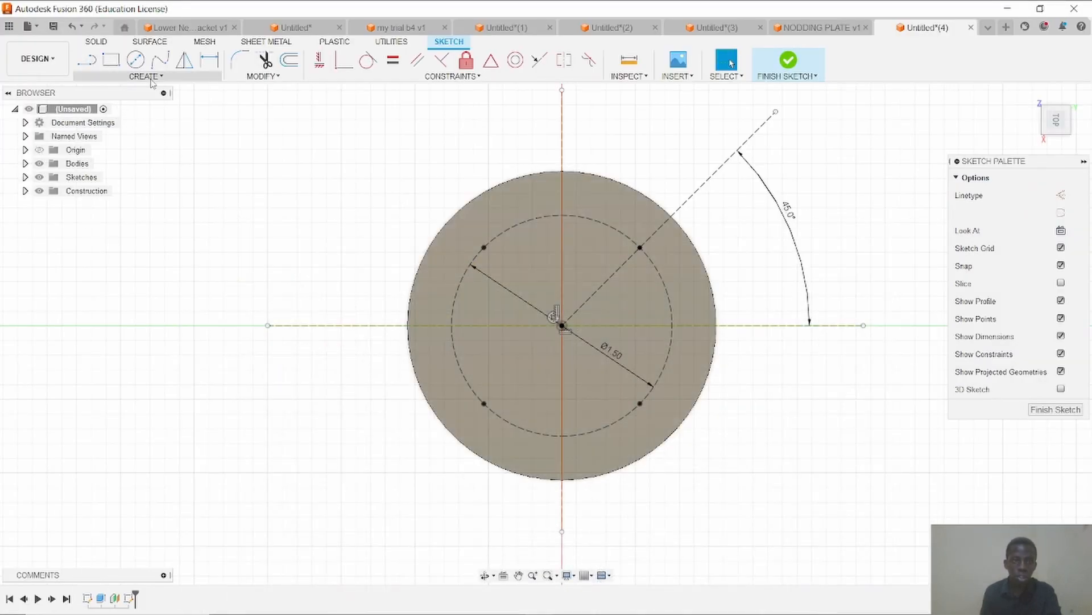
left_click(146, 76)
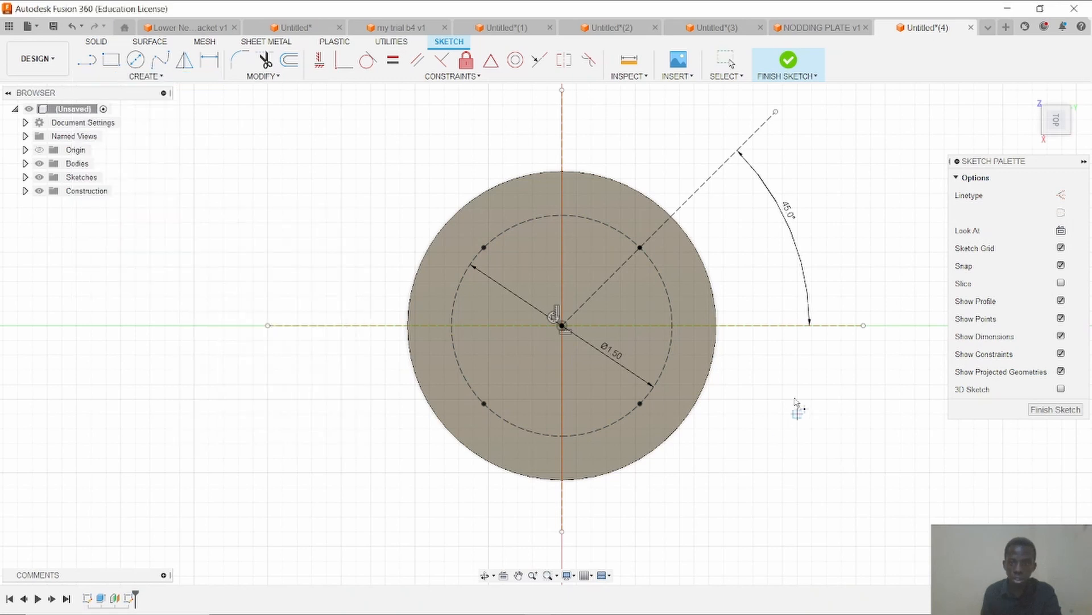
scroll(763, 380, "up", 3)
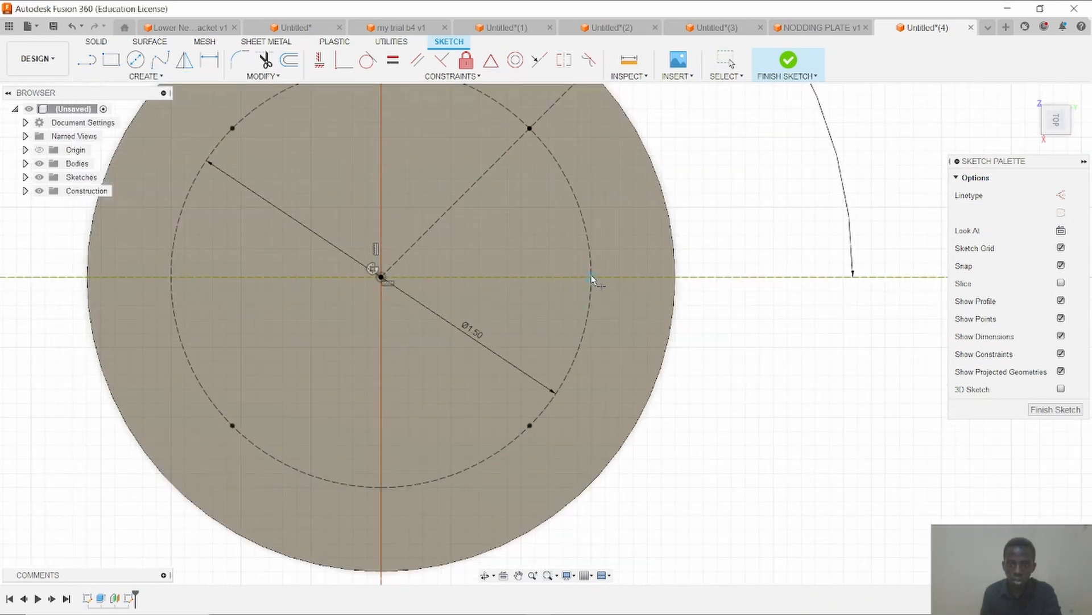
scroll(809, 382, "down", 3)
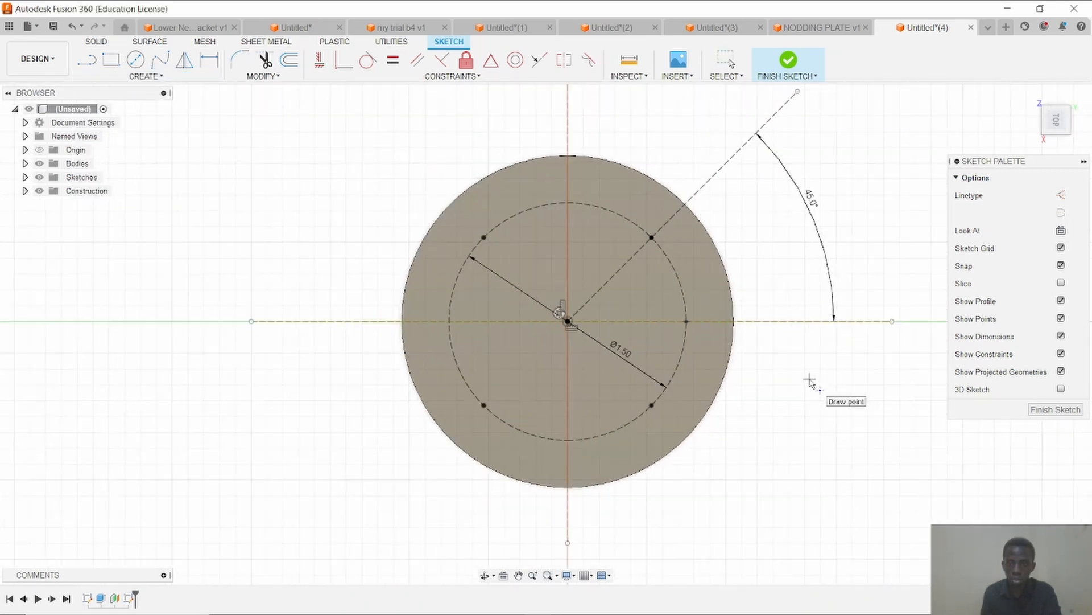
key("Escape")
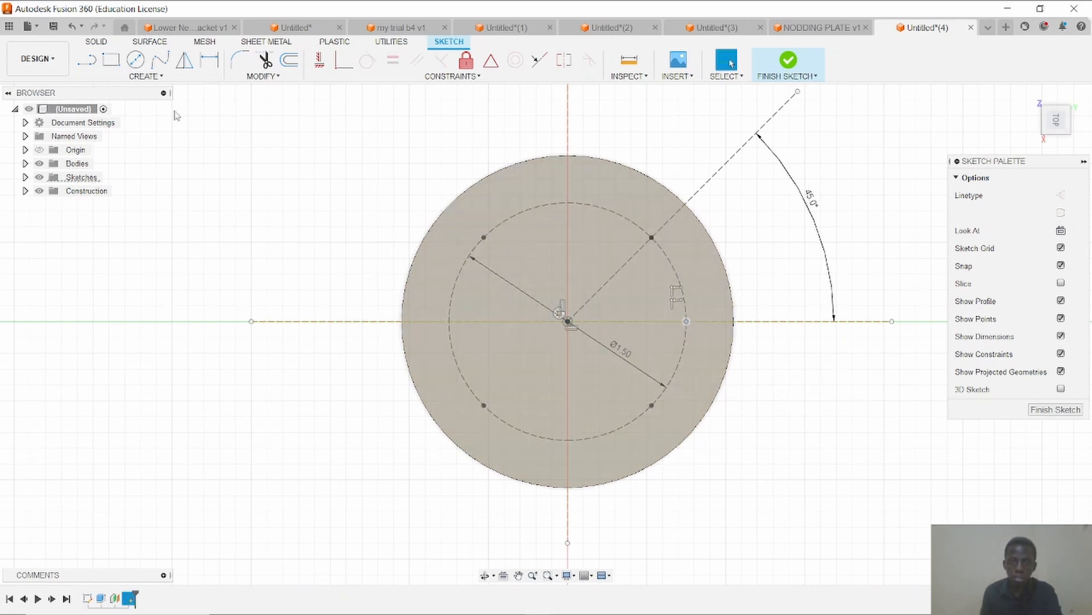
Circular-pattern the horizontal-axis point around the bolt circle with quantity 2, checking the side-hole layout in the Foxit PDF drawing.
left_click(146, 76)
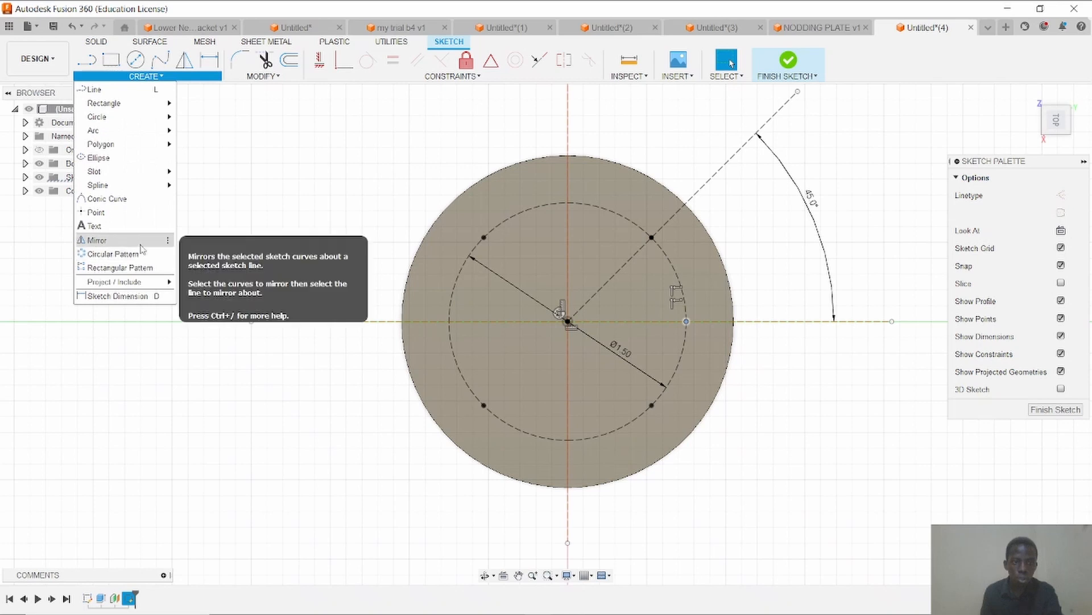
left_click(114, 254)
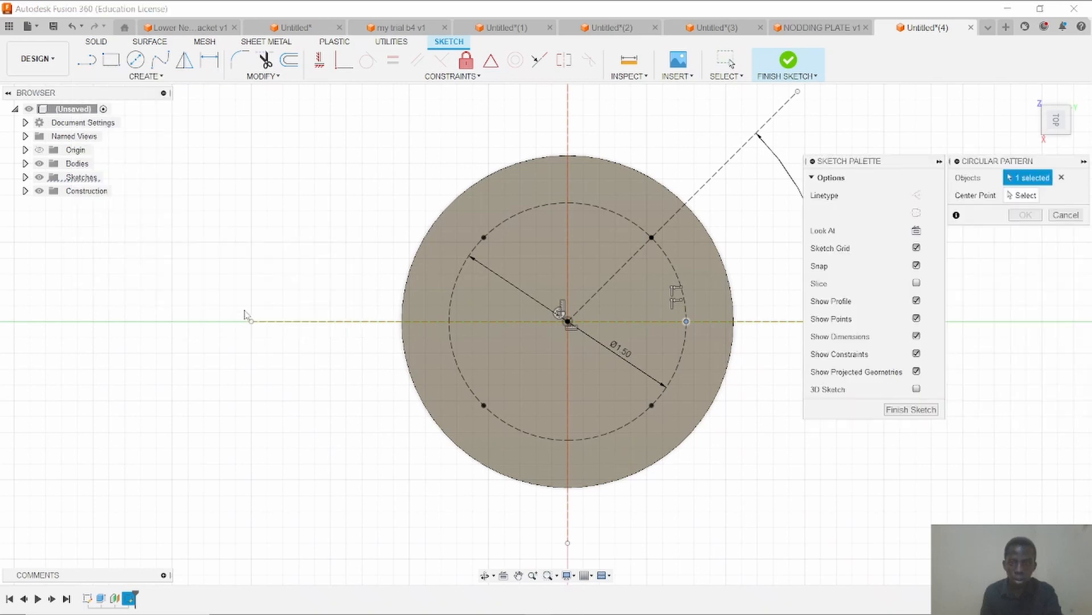
left_click(1023, 195)
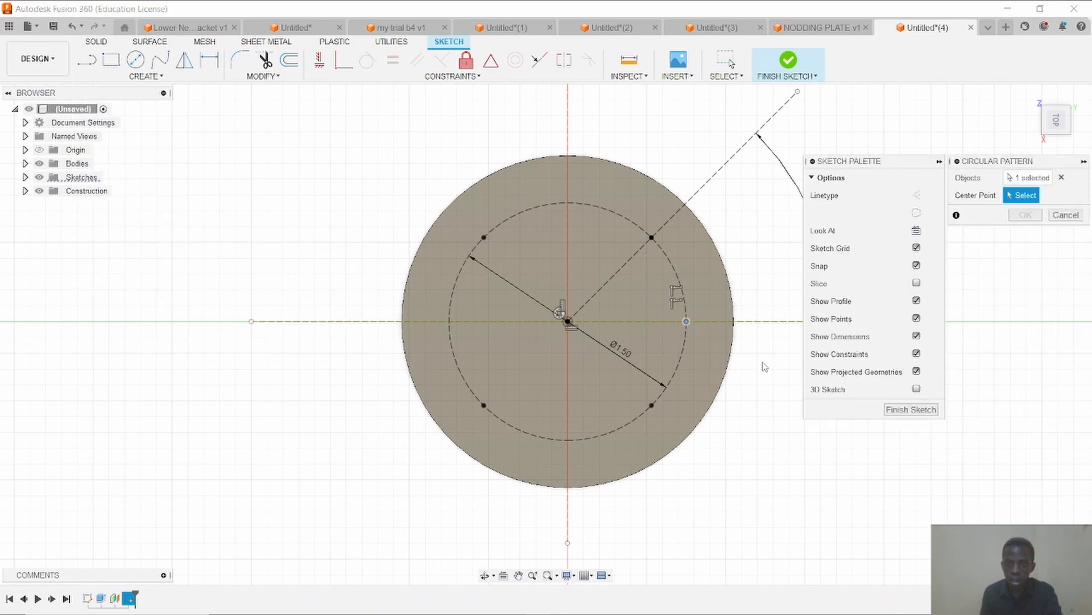
left_click(678, 361)
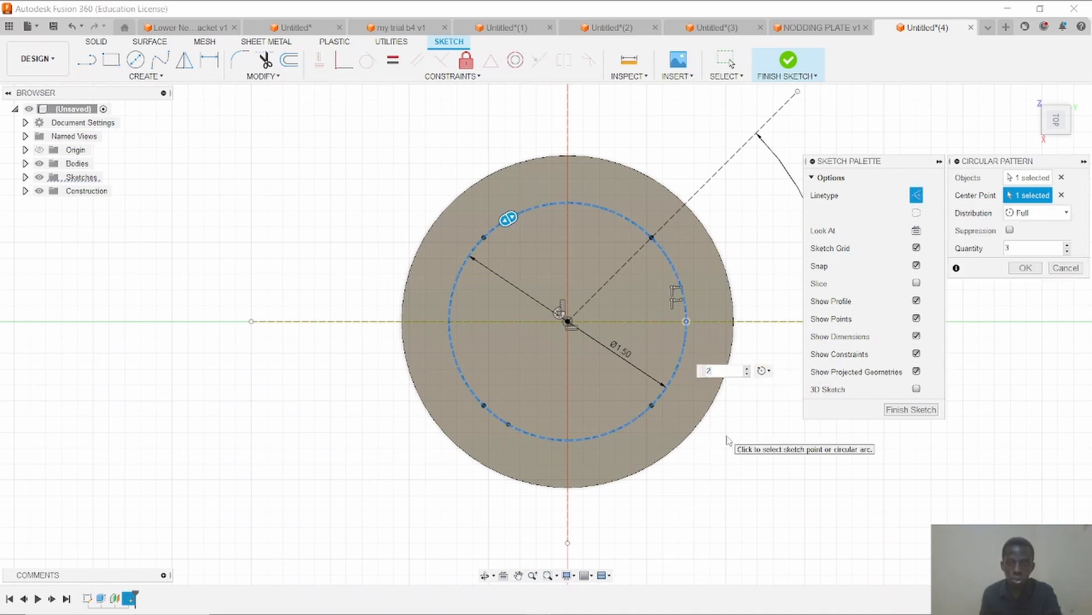
mouse_move(561, 610)
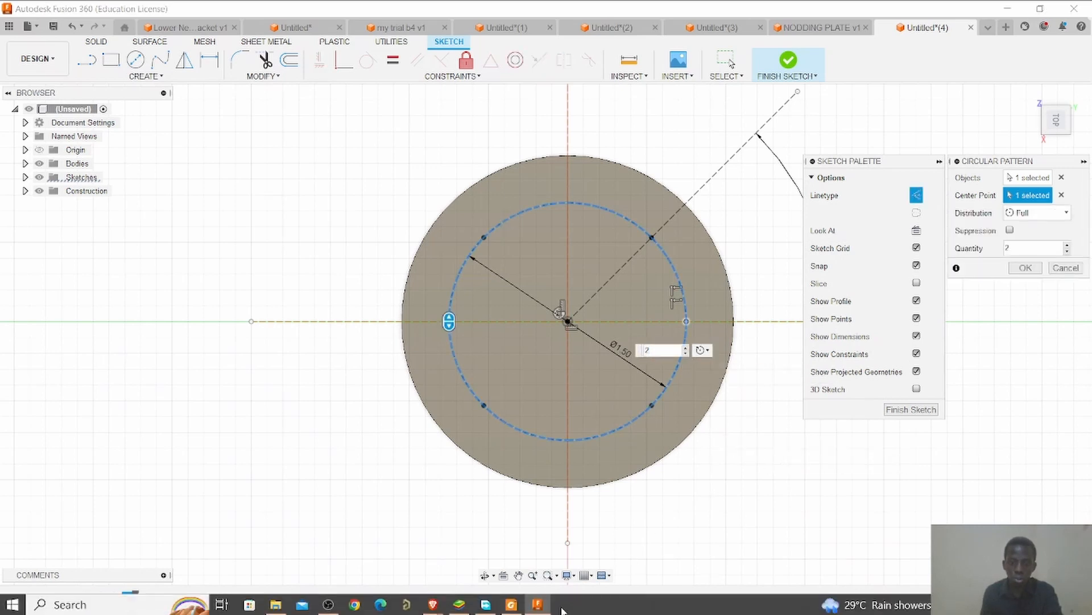
left_click(514, 606)
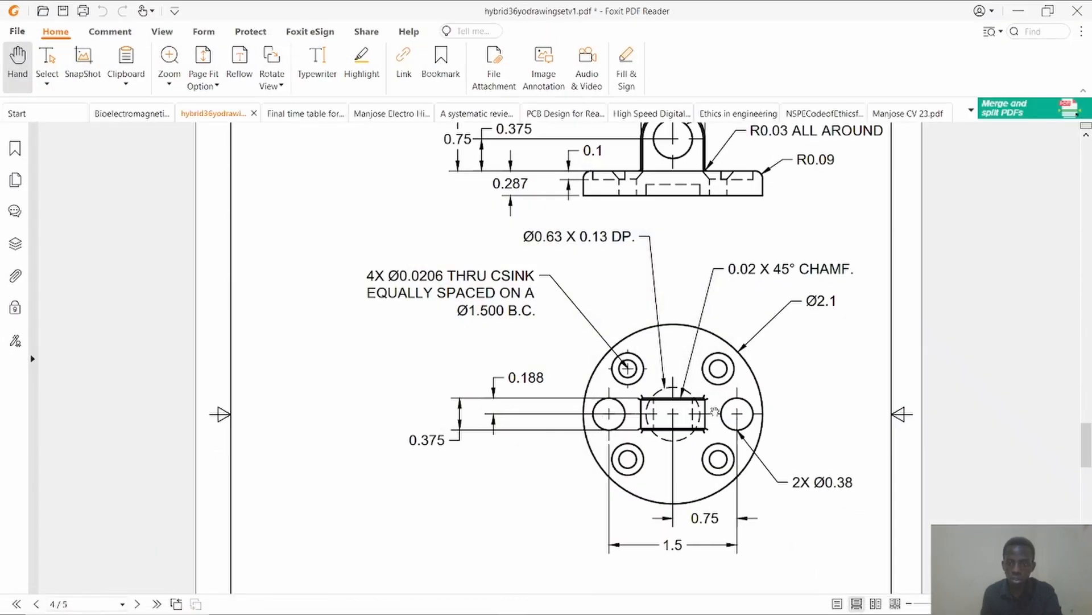
left_click(1018, 10)
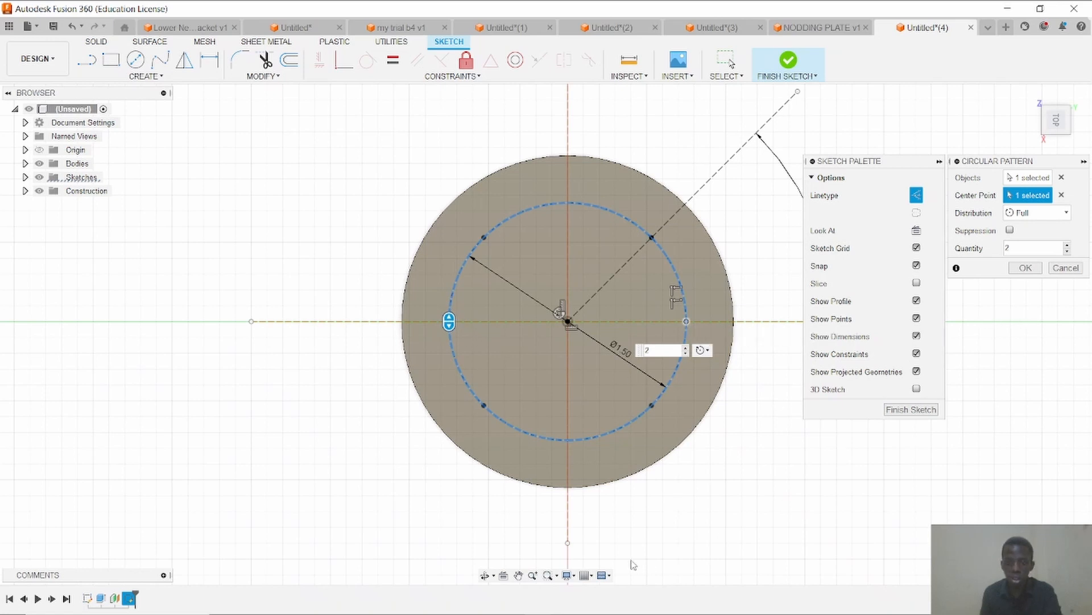
left_click(1013, 270)
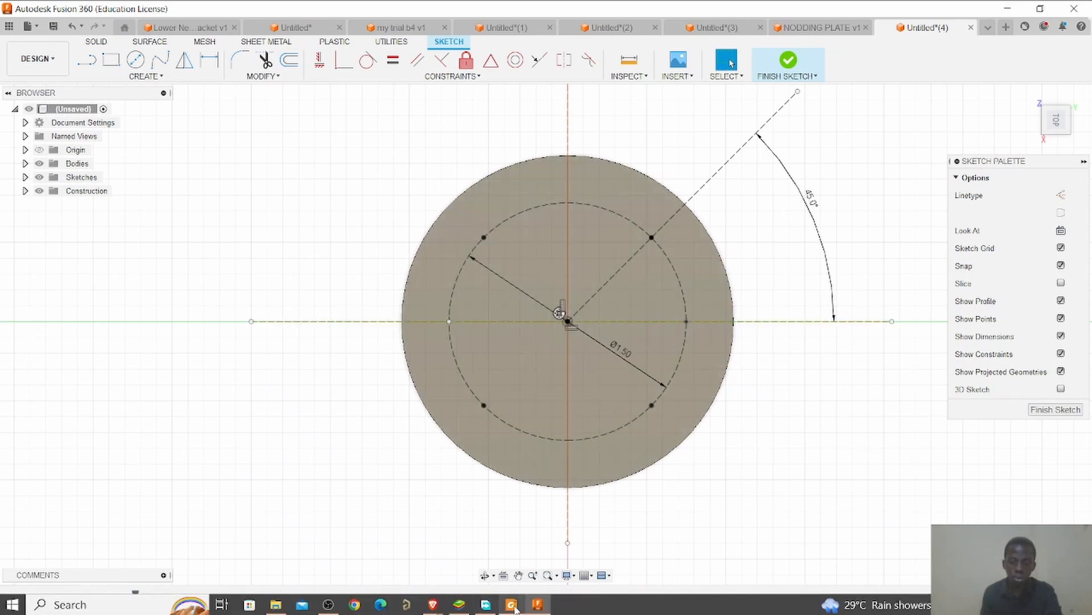
Check the side holes in the Foxit PDF drawing and, back in Fusion 360, start flat-bottomed simple holes at both horizontal-axis points on the bolt circle.
key("alt+Tab")
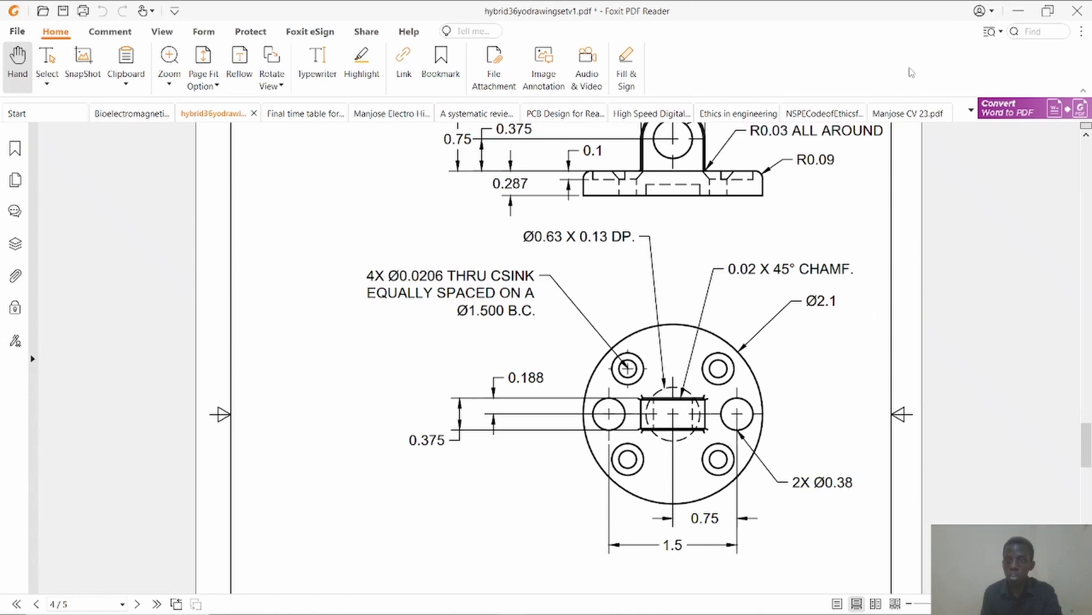
left_click(1018, 21)
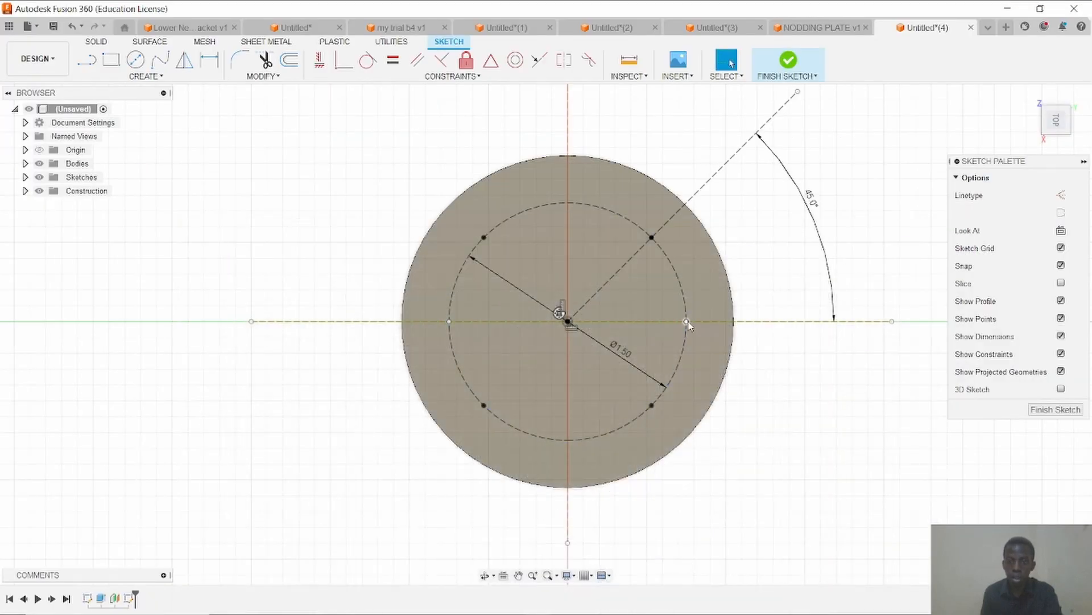
left_click(97, 42)
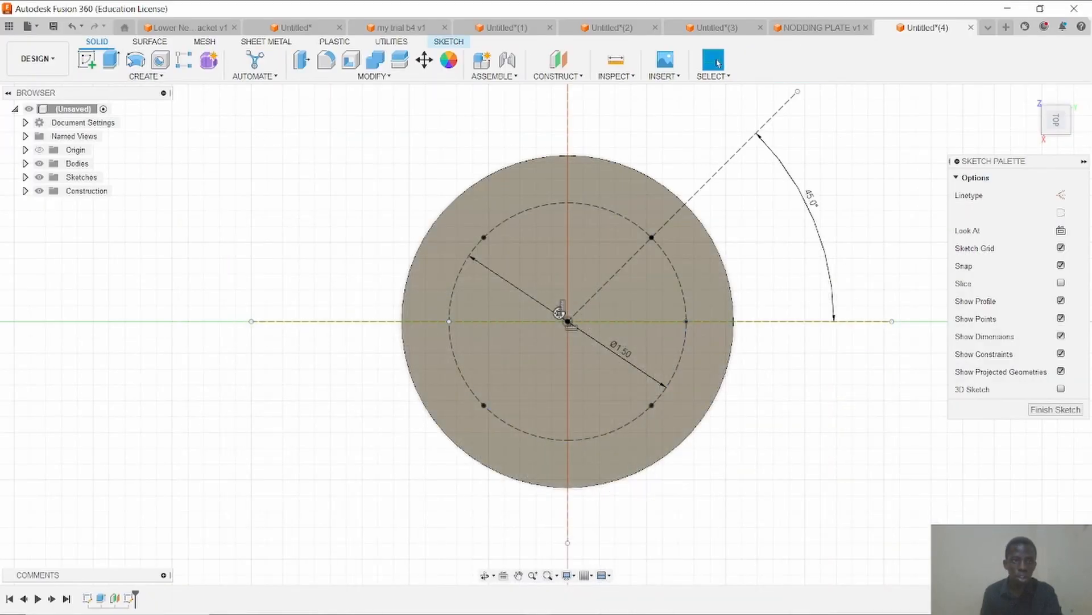
left_click(160, 60)
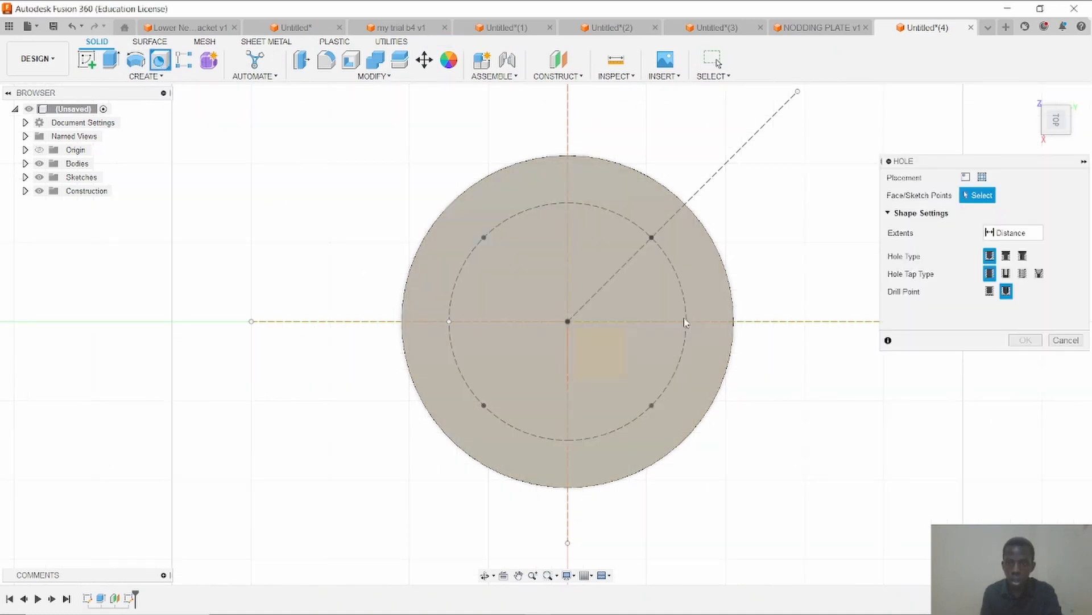
left_click(683, 325)
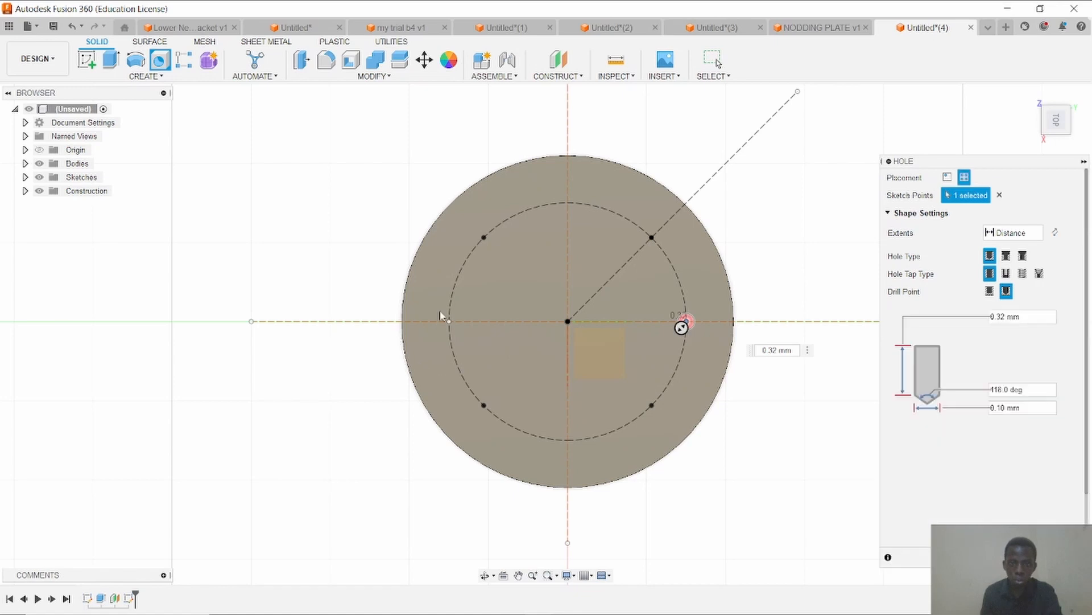
left_click(449, 322)
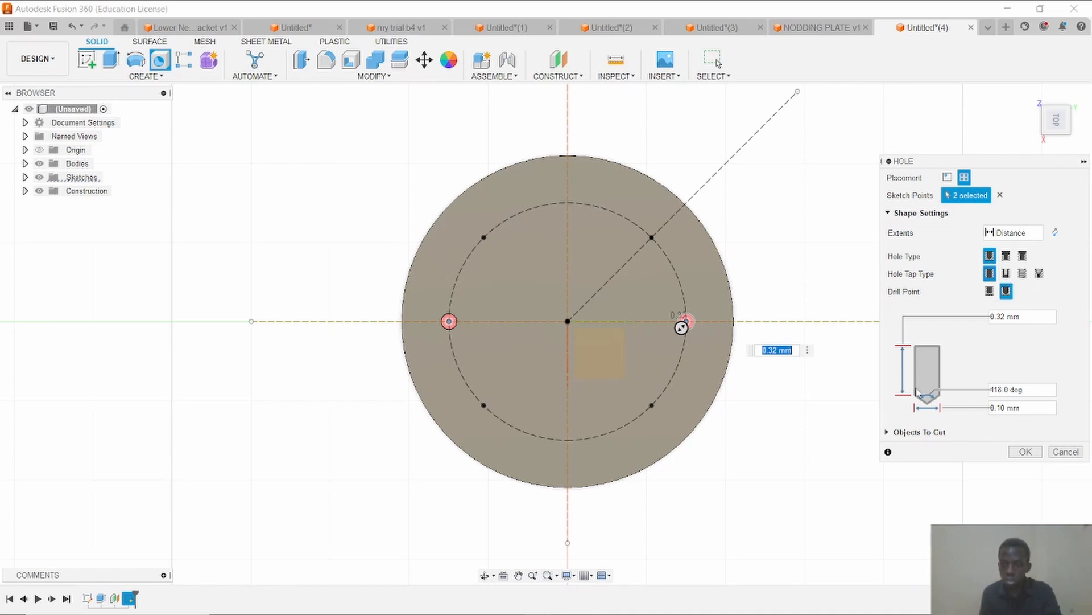
left_click(990, 291)
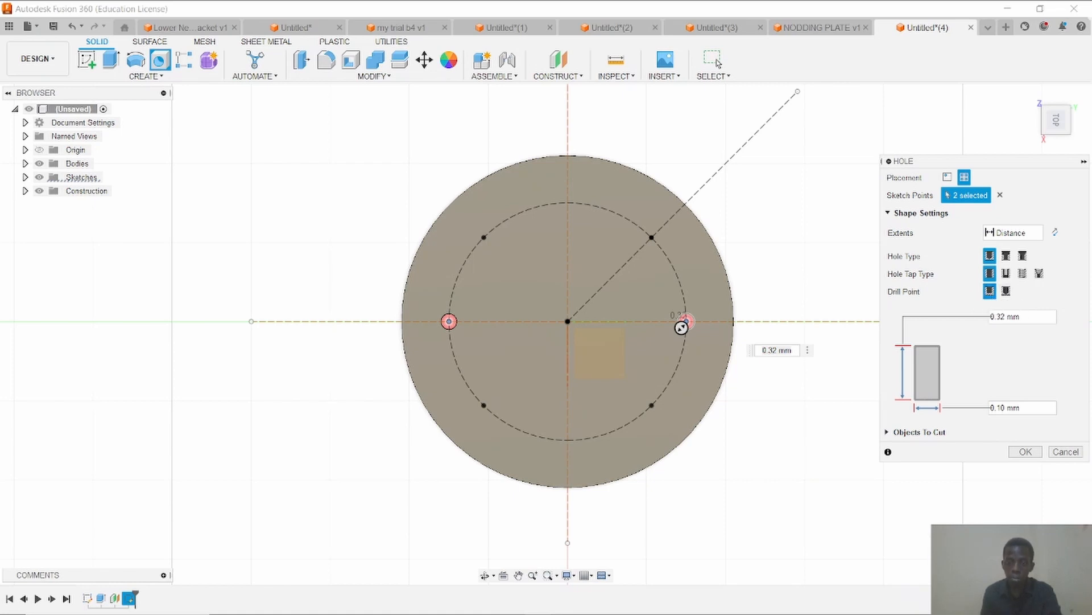
Check the hole dimensions in the Foxit PDF drawing and, back in Fusion 360, set the two side holes' depth to 0.1 mm.
left_click(514, 603)
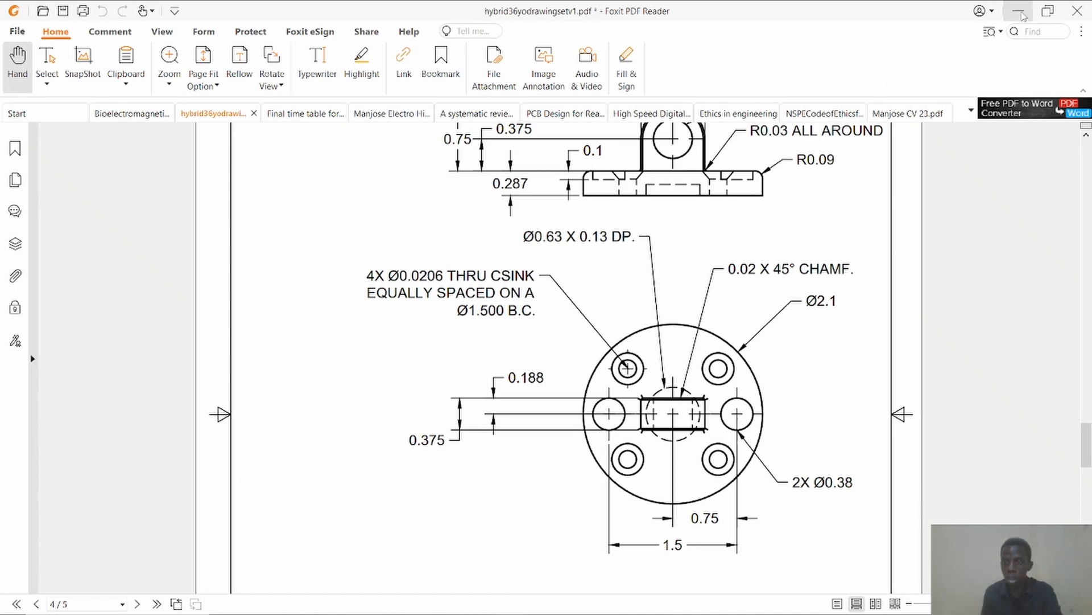
left_click(1019, 11)
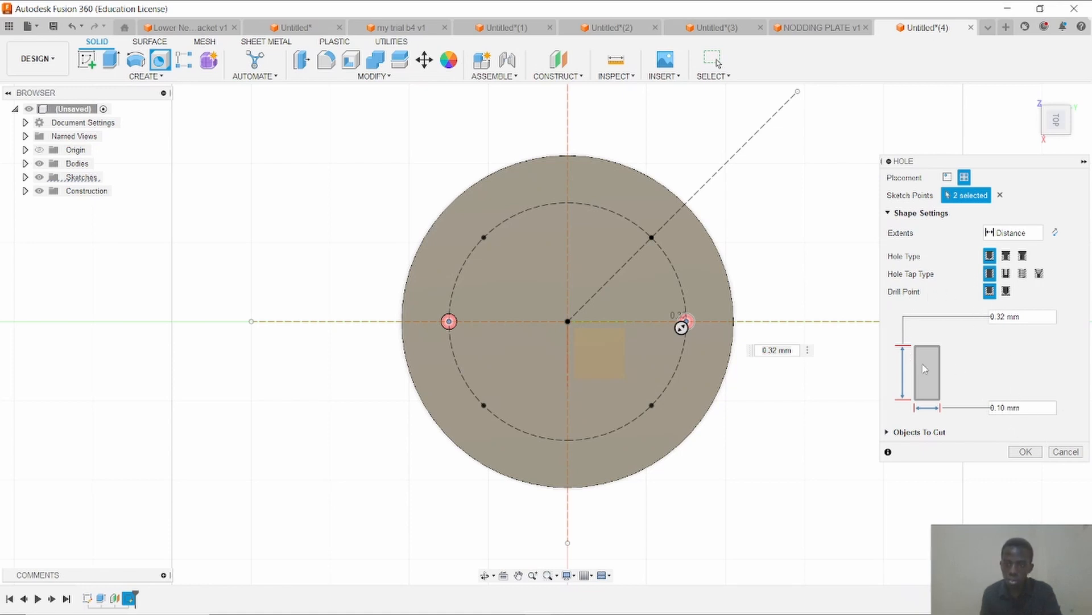
double_click(1004, 316)
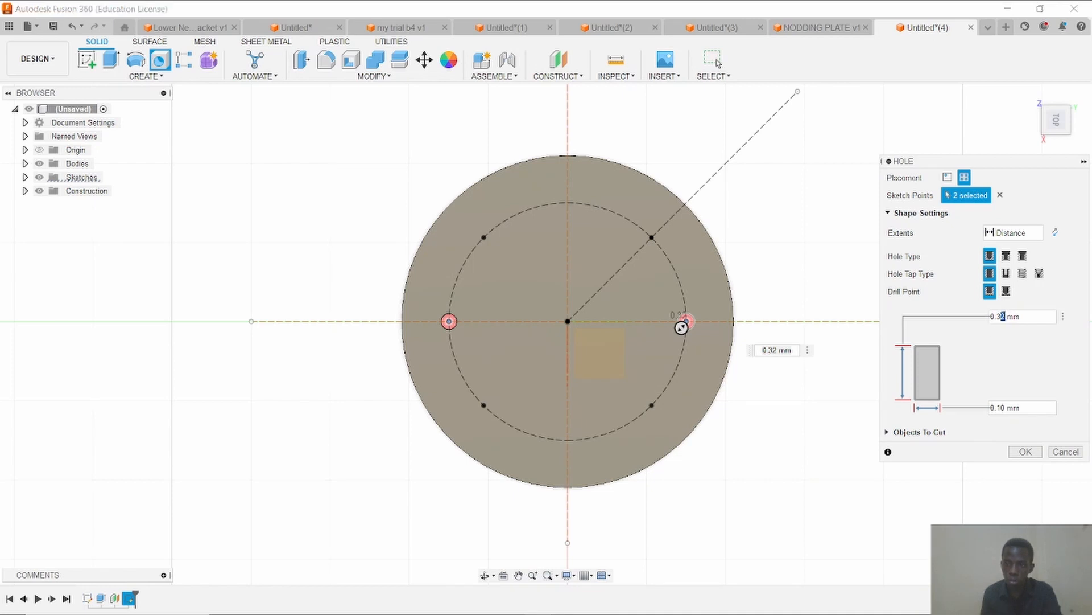
key("BackSpace")
type("1")
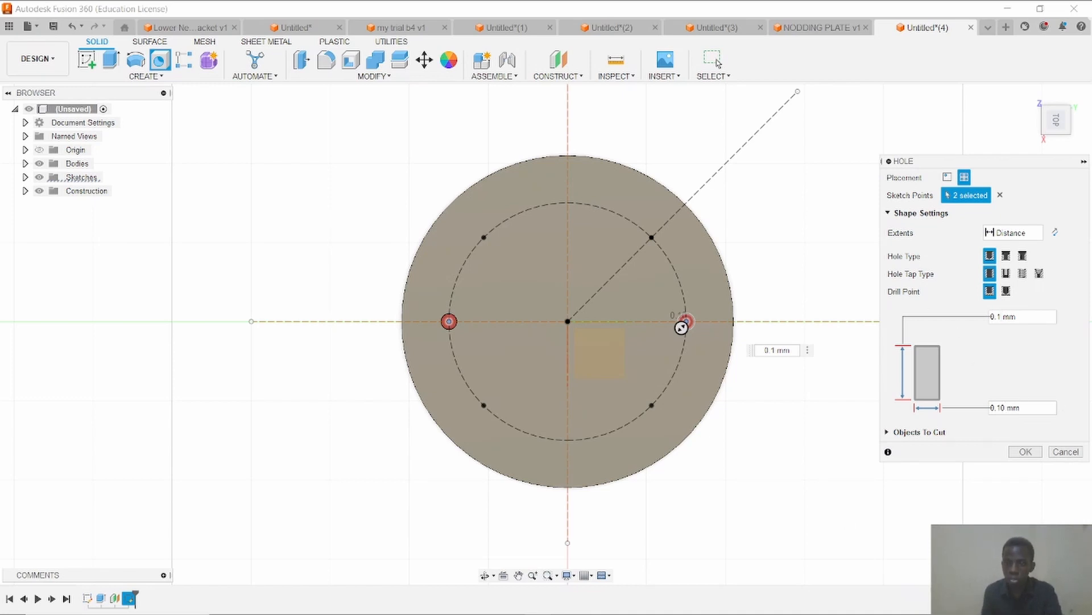
Check the side-hole diameter in the Foxit PDF drawing, set it to 0.38 mm in Fusion 360, and create the two holes.
left_click(511, 604)
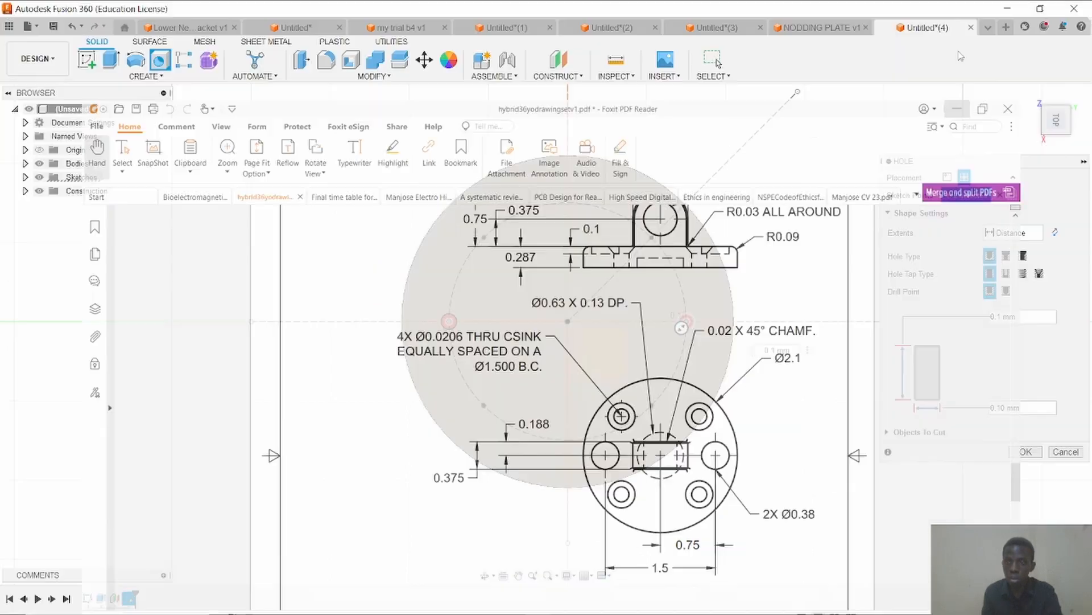
left_click(1019, 11)
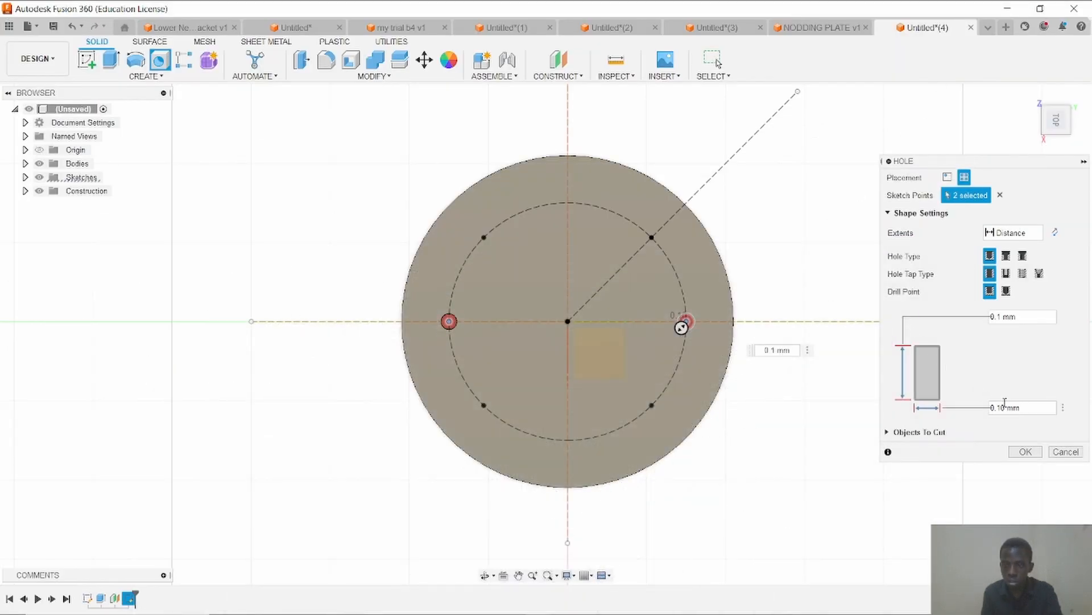
key("BackSpace")
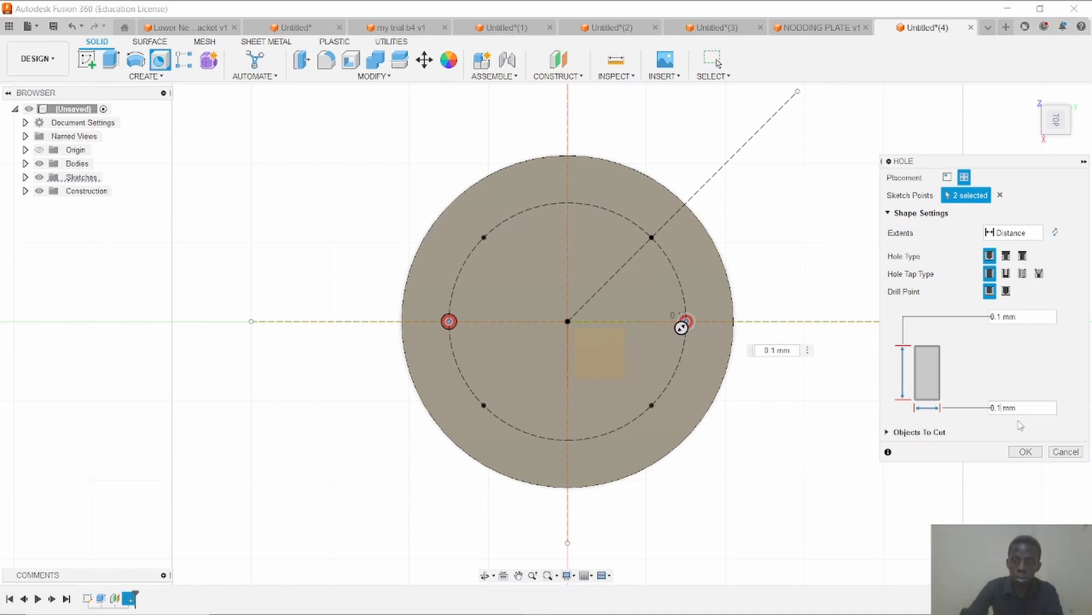
type("38")
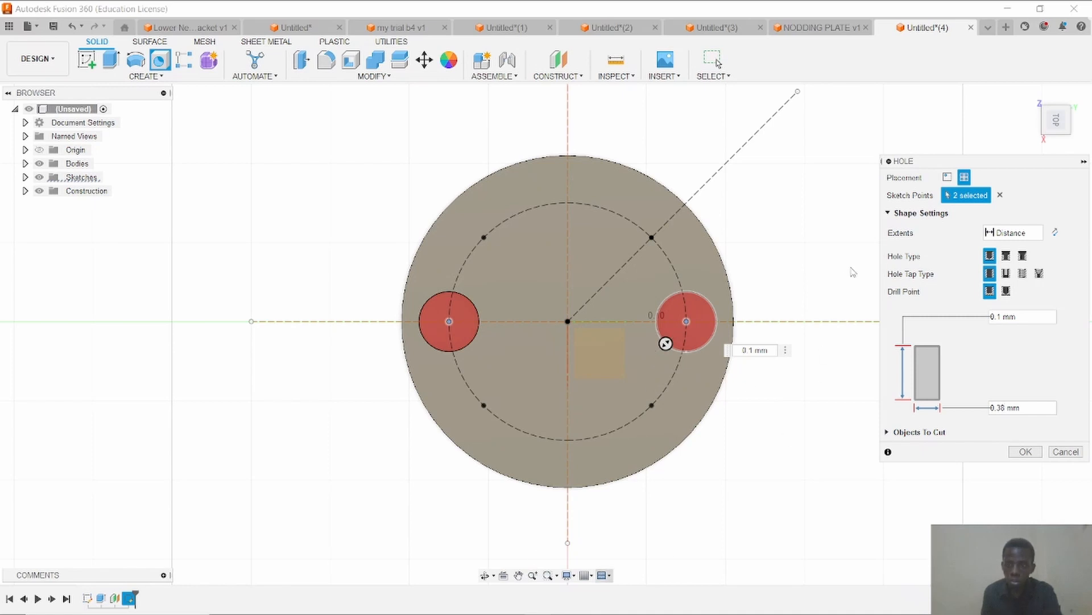
left_click(485, 575)
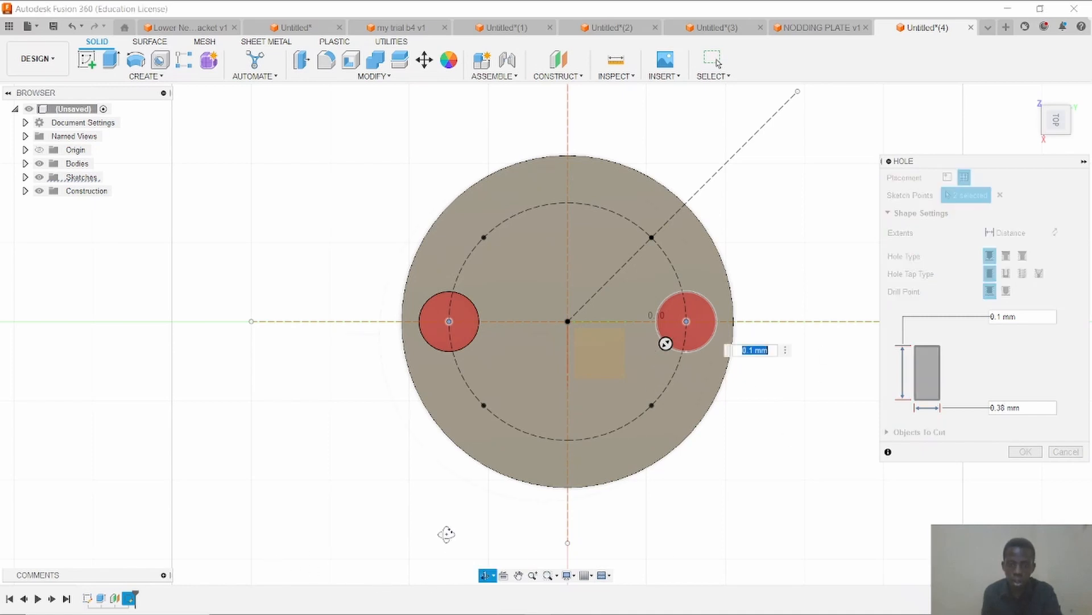
left_click_drag(446, 532, 450, 423)
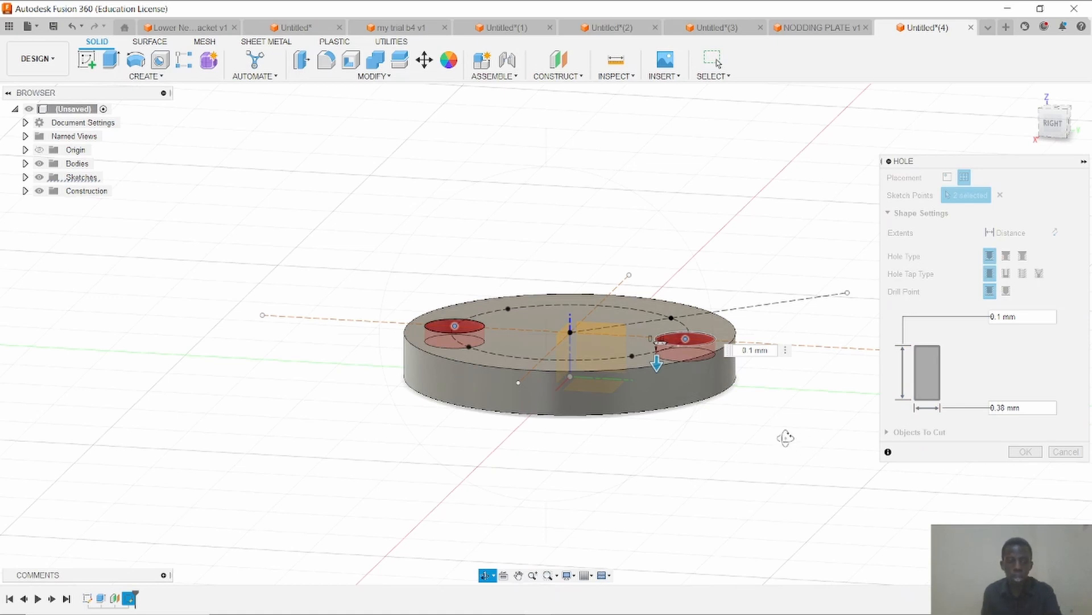
key("Escape")
left_click(1023, 451)
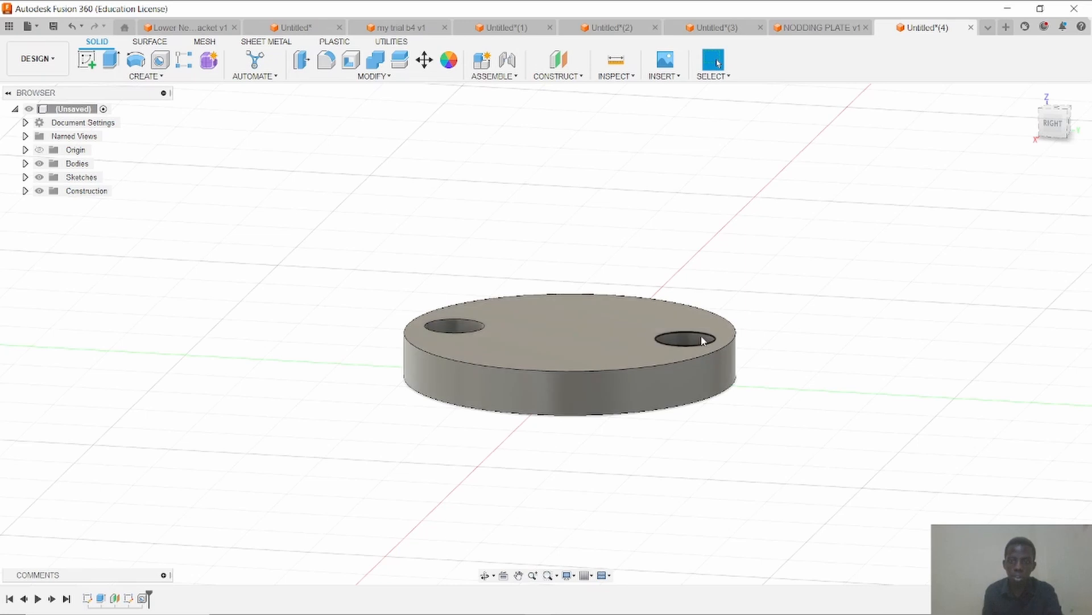
Reopen the sketch containing the 1.5 mm bolt circle and hole points for editing.
left_click(485, 575)
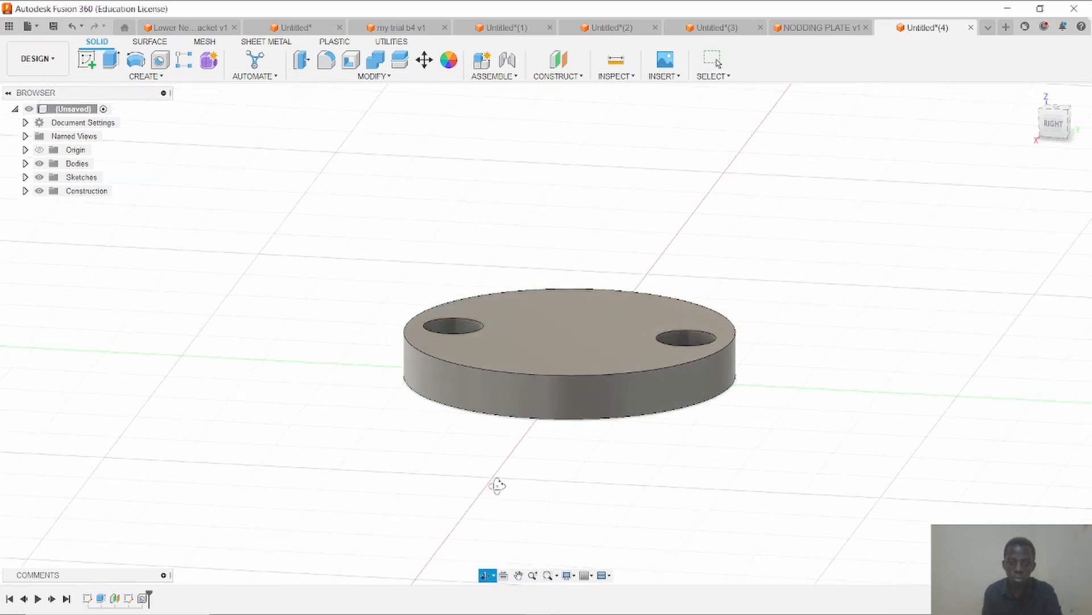
left_click_drag(499, 483, 479, 529)
key("Escape")
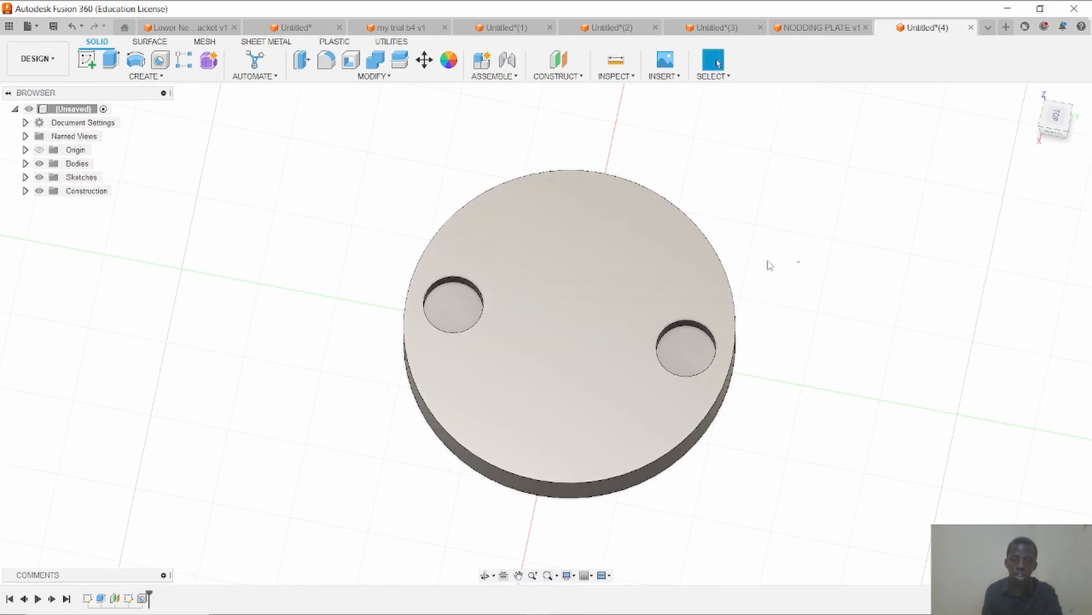
right_click(130, 598)
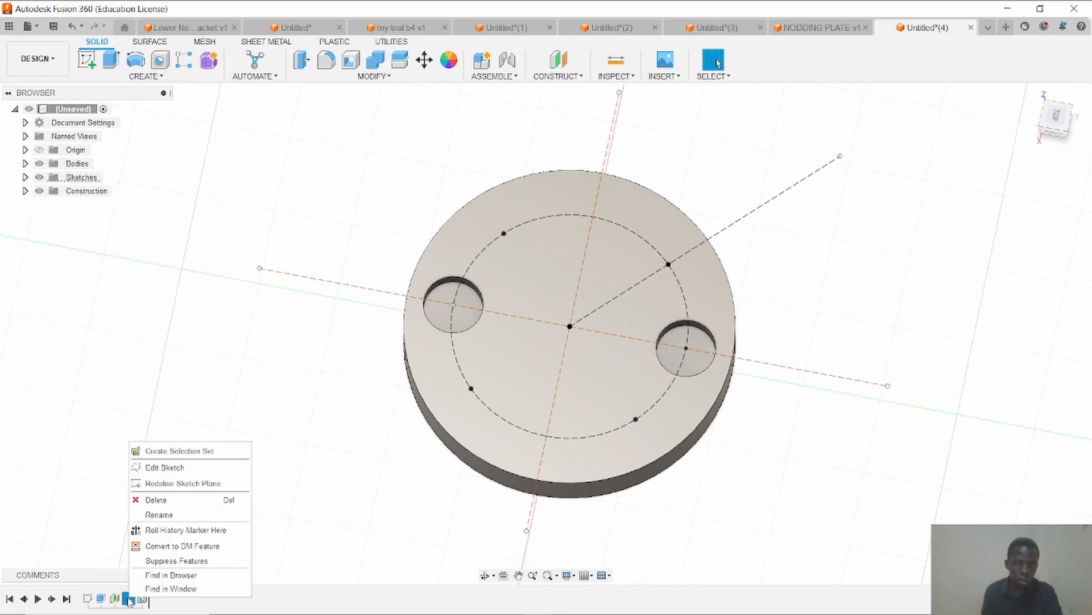
left_click(165, 467)
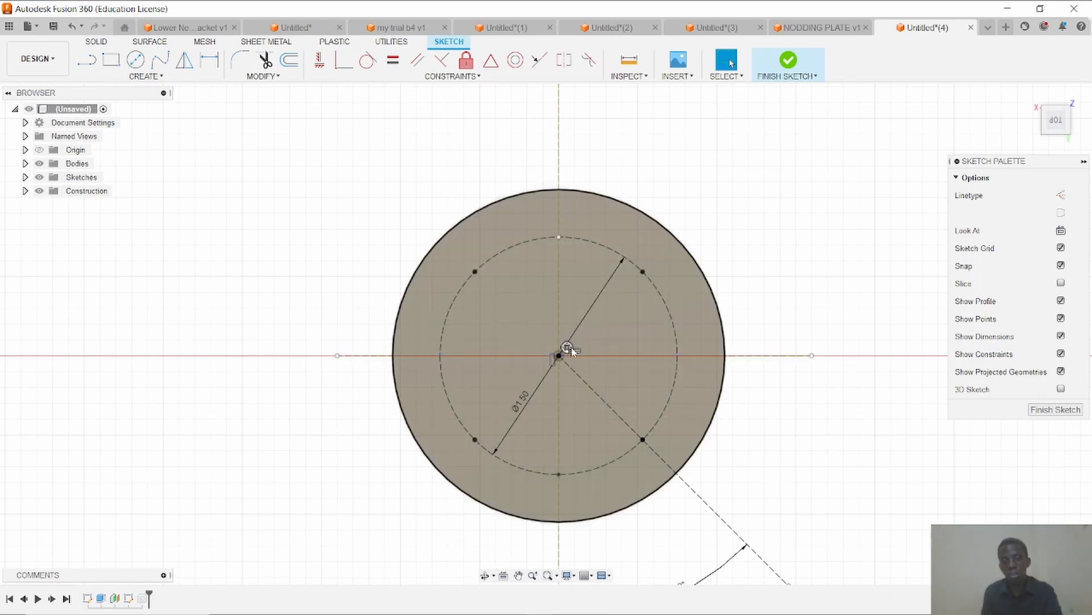
left_click(569, 356)
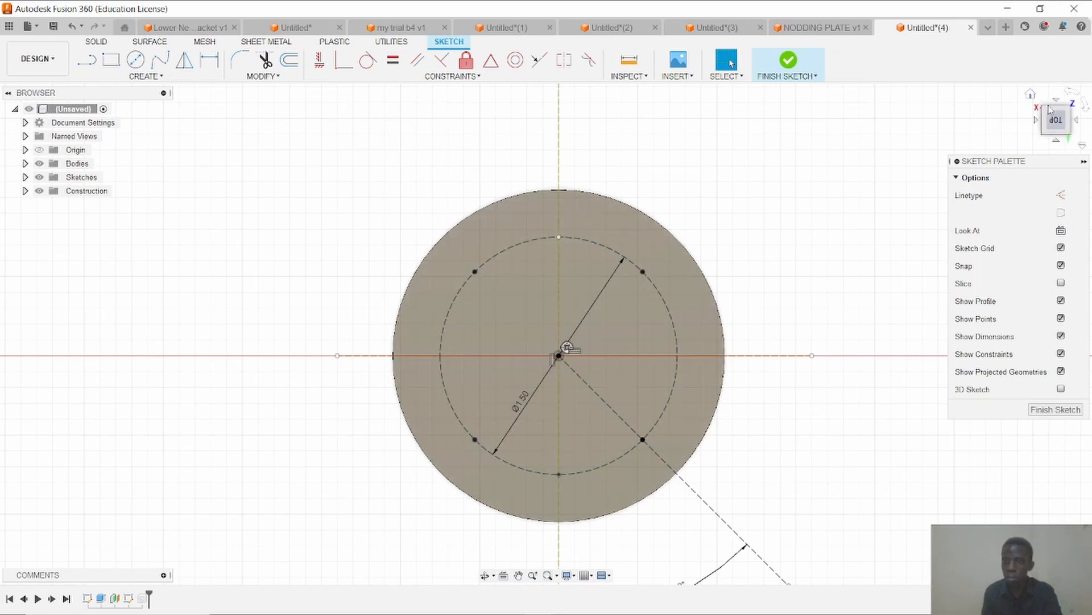
left_click(1071, 94)
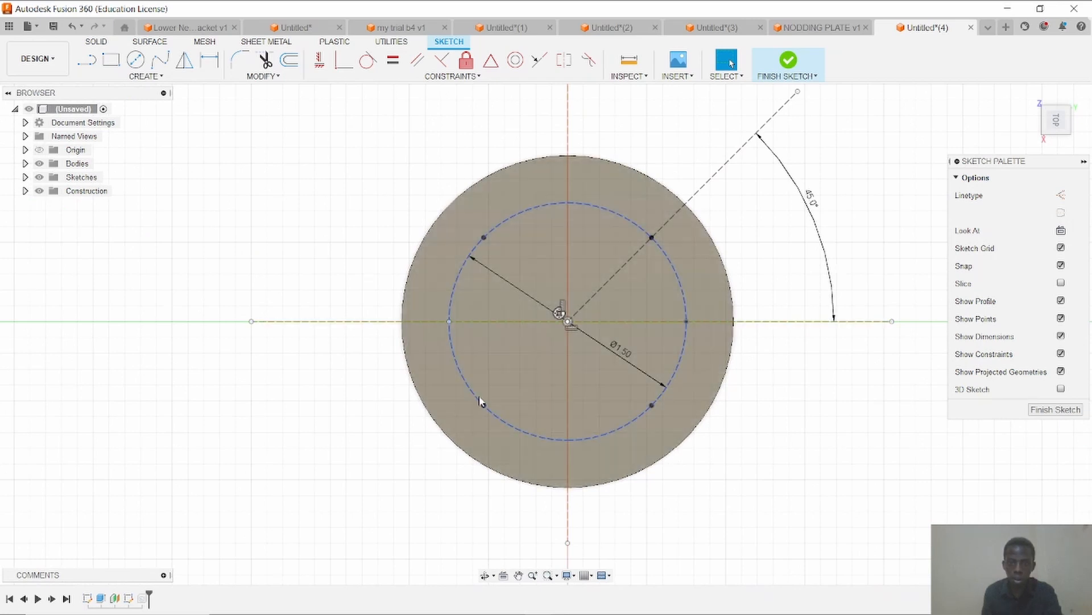
Start a second Hole feature on the four diagonal sketch points of the bolt circle.
left_click(95, 42)
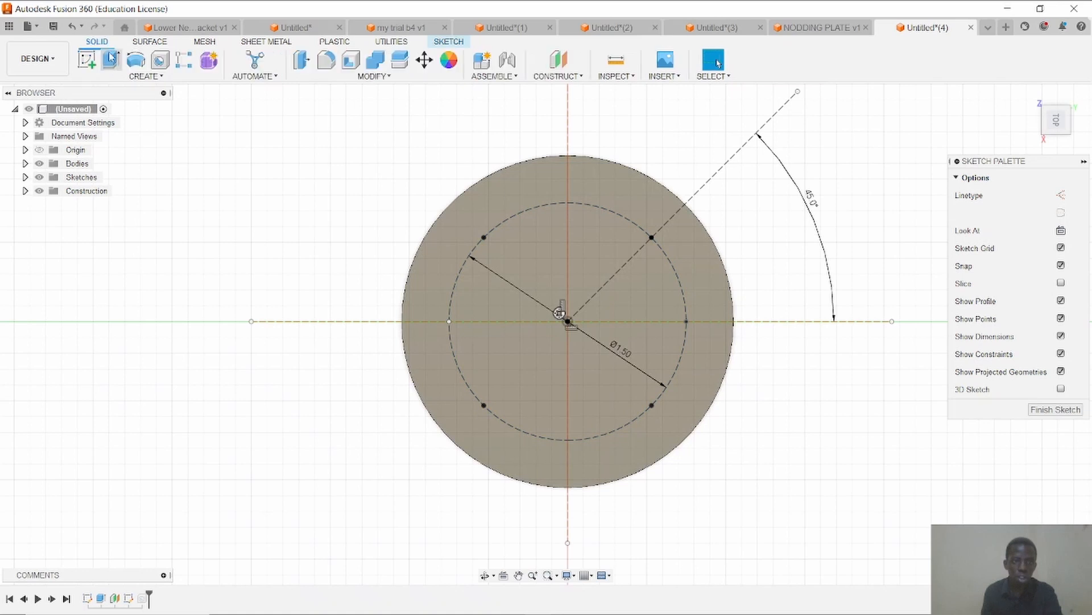
left_click(160, 62)
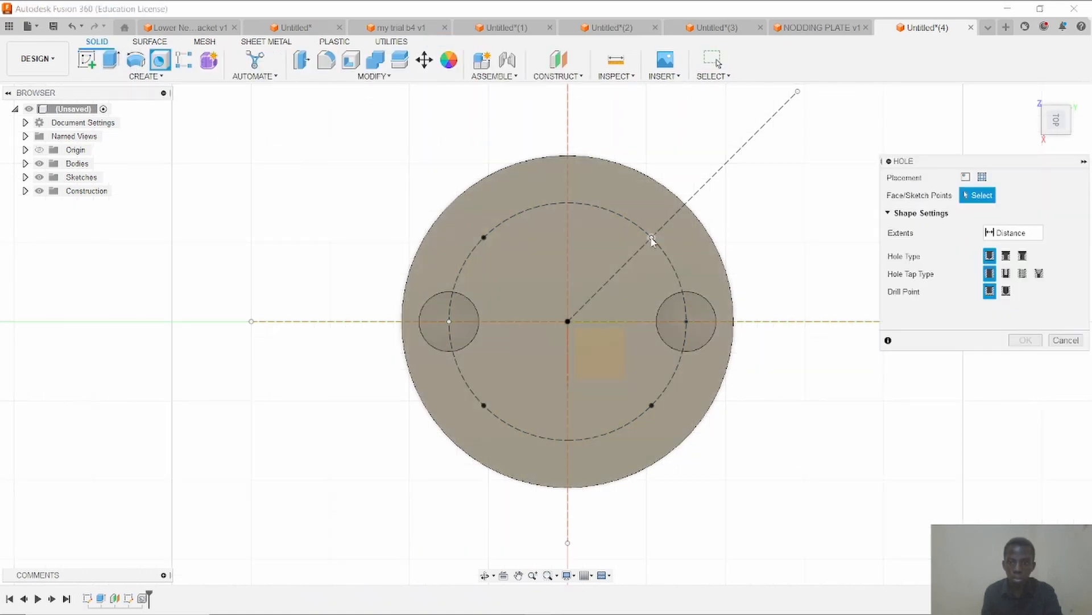
left_click(652, 239)
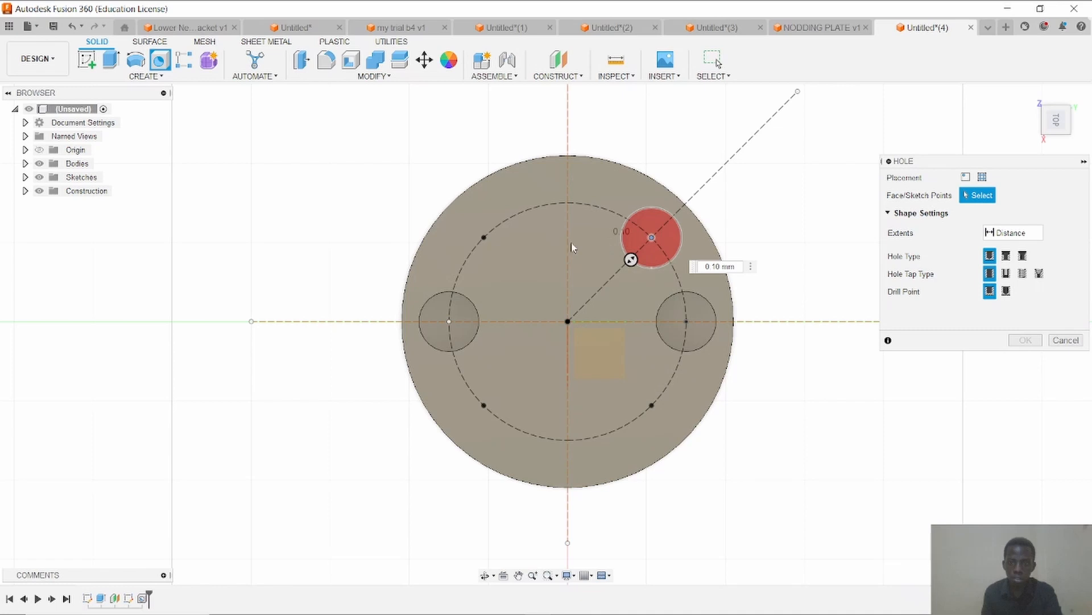
left_click(485, 236)
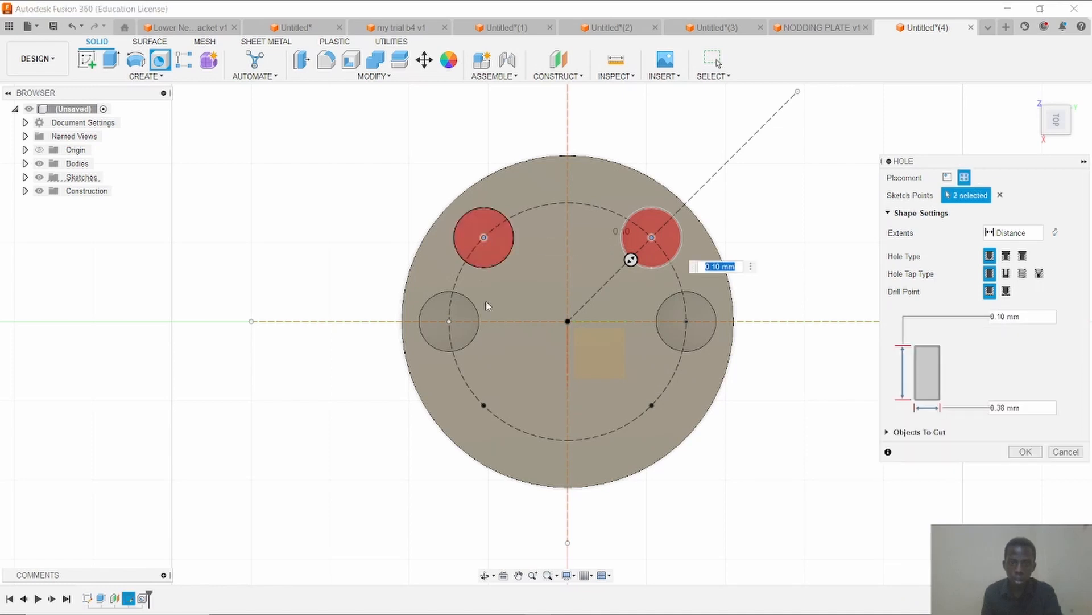
left_click(484, 407)
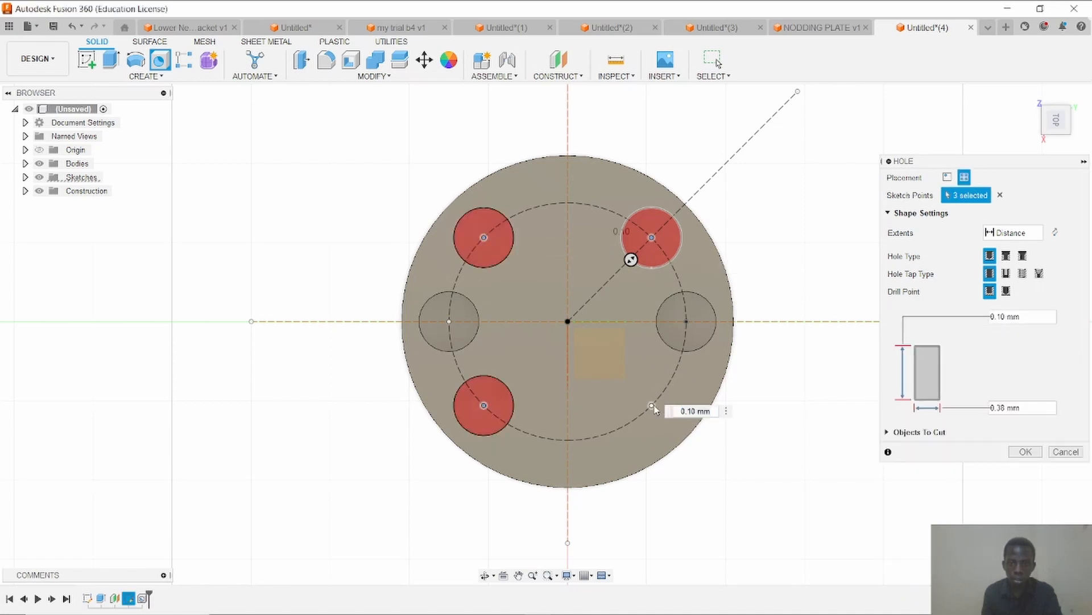
left_click(652, 406)
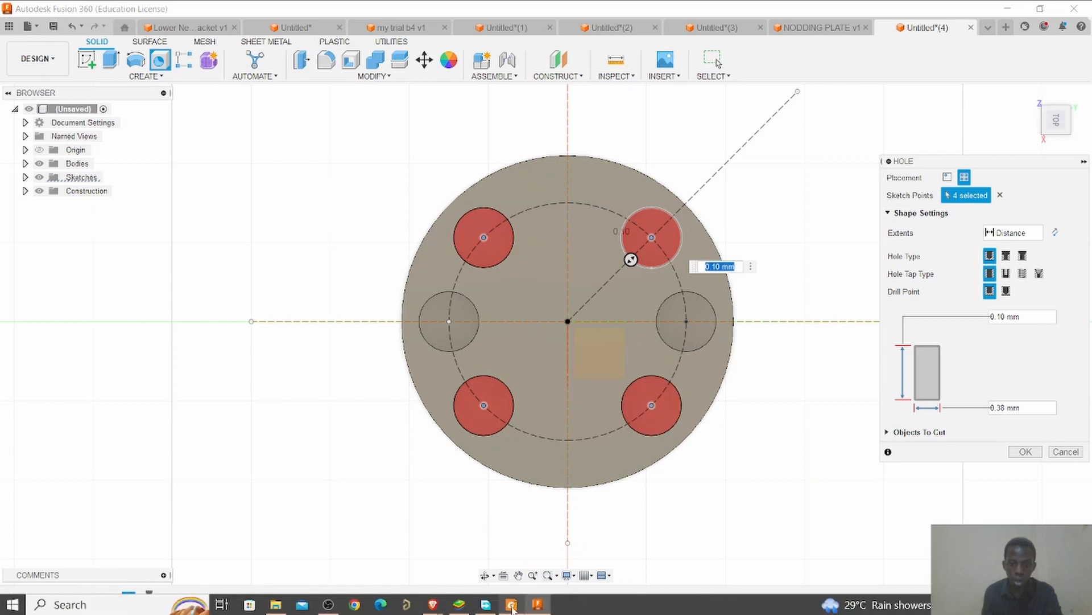
Set the four diagonal holes' type to countersink, checking their callout in the Foxit PDF drawing before and after.
left_click(511, 603)
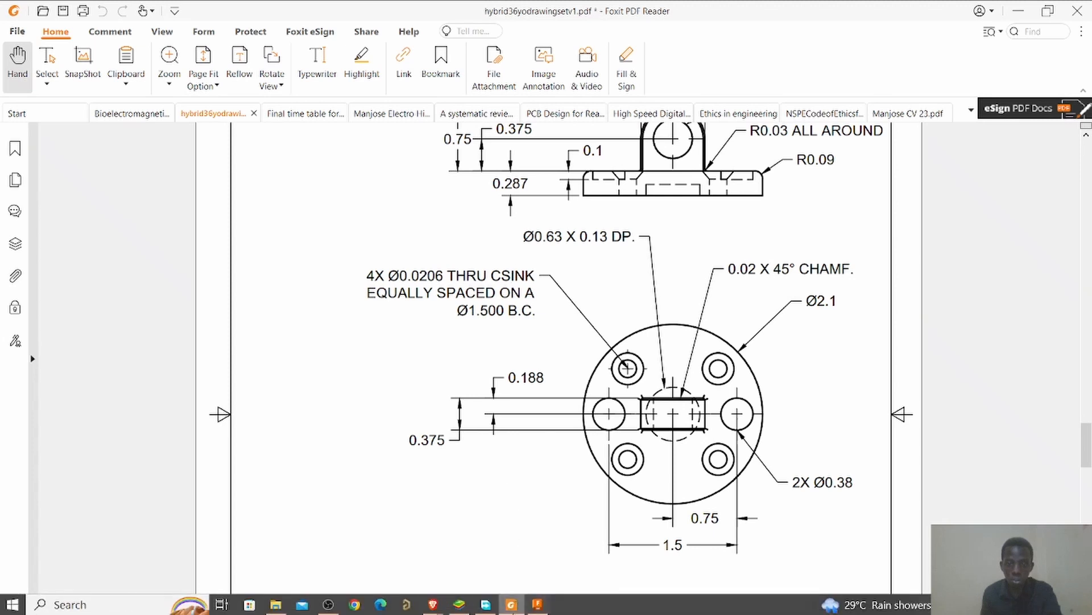
left_click(537, 604)
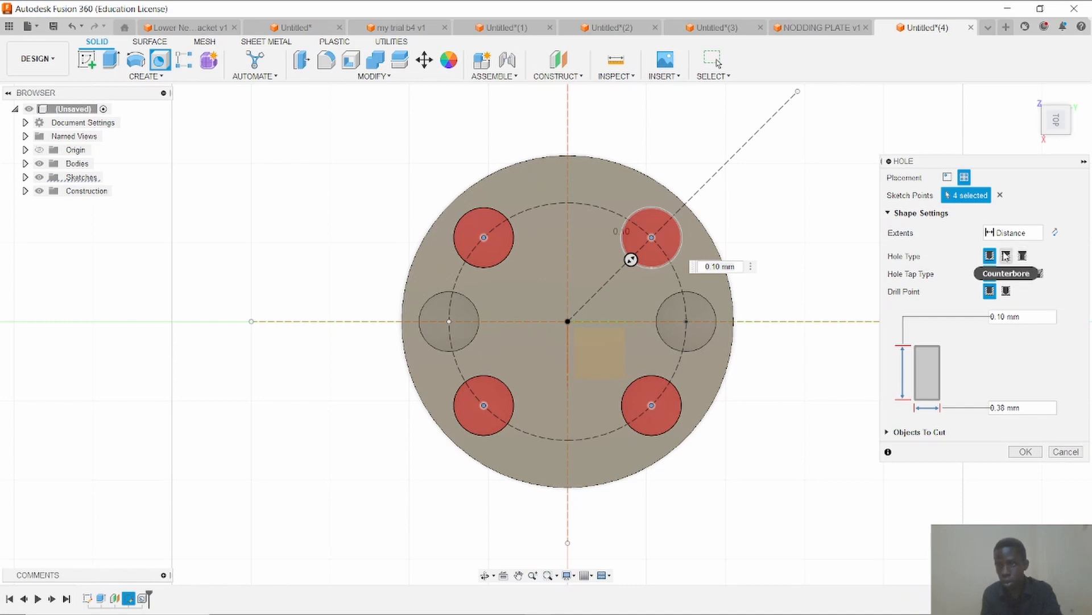
left_click(1023, 256)
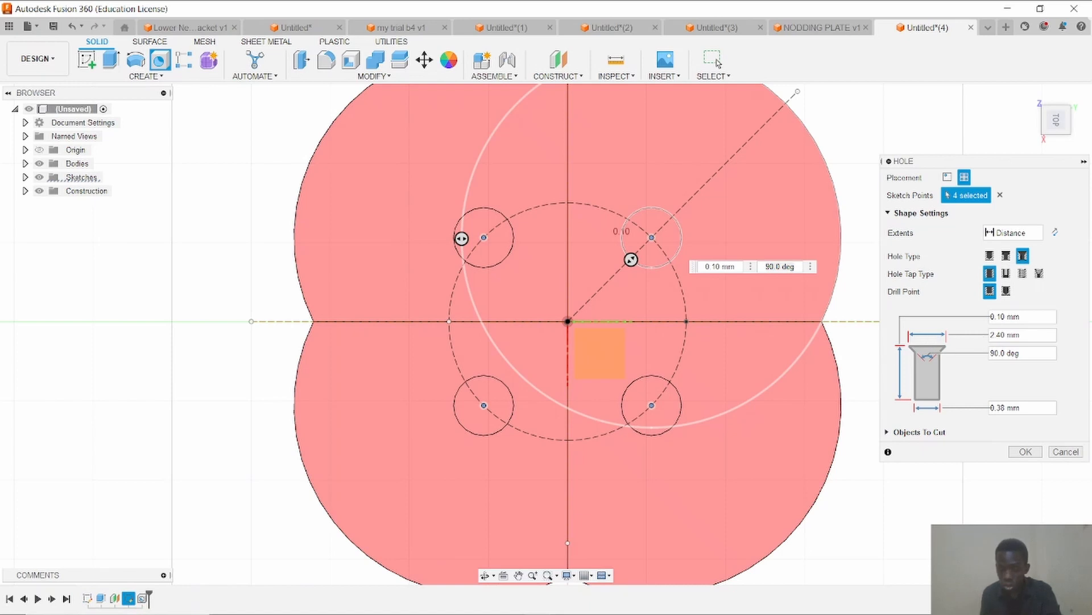
left_click(512, 605)
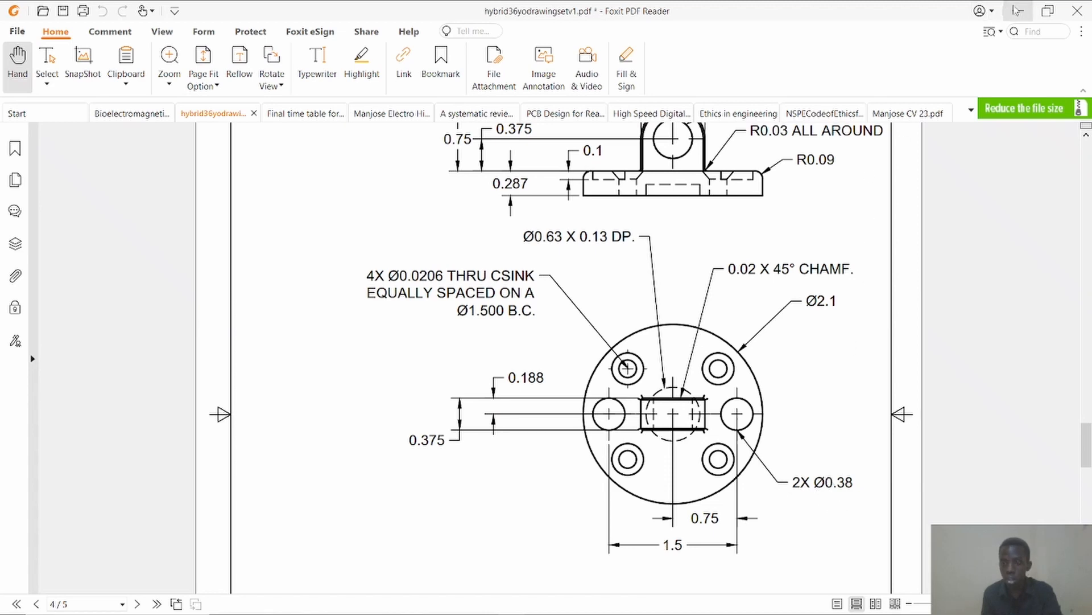
left_click(1017, 11)
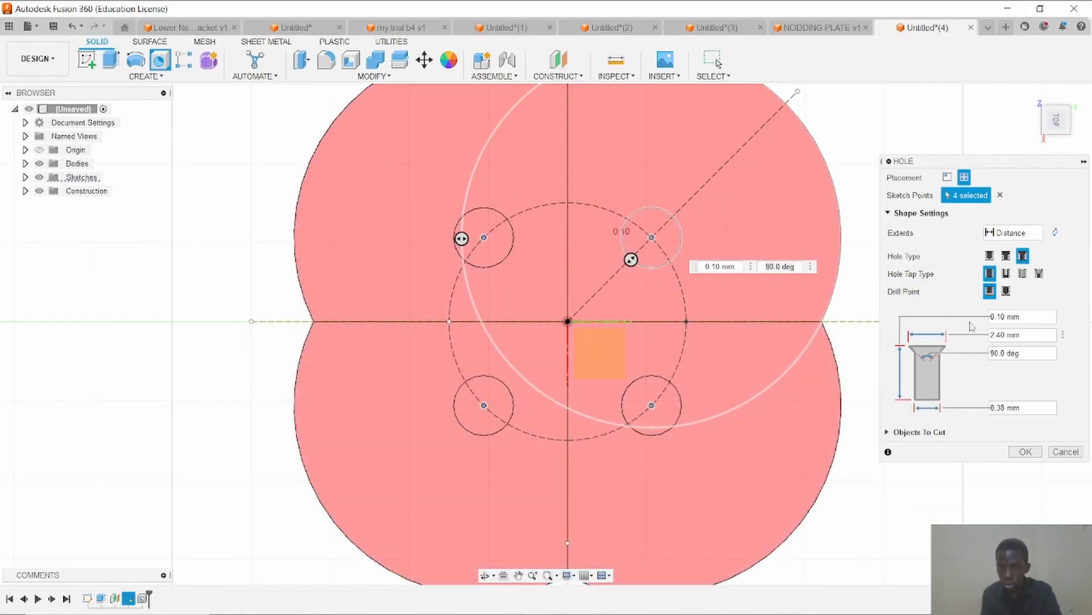
Set the countersink diameter of the four diagonal holes to 0.38 mm.
left_click(1005, 330)
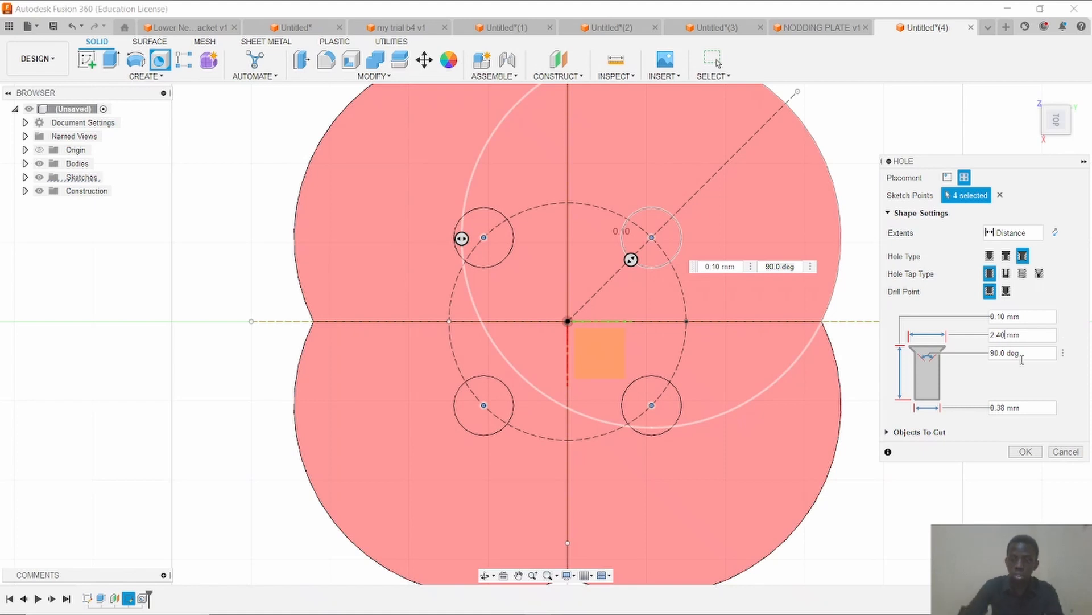
key("BackSpace")
key("BackSpace")
key("BackSpace")
key("BackSpace")
type("0")
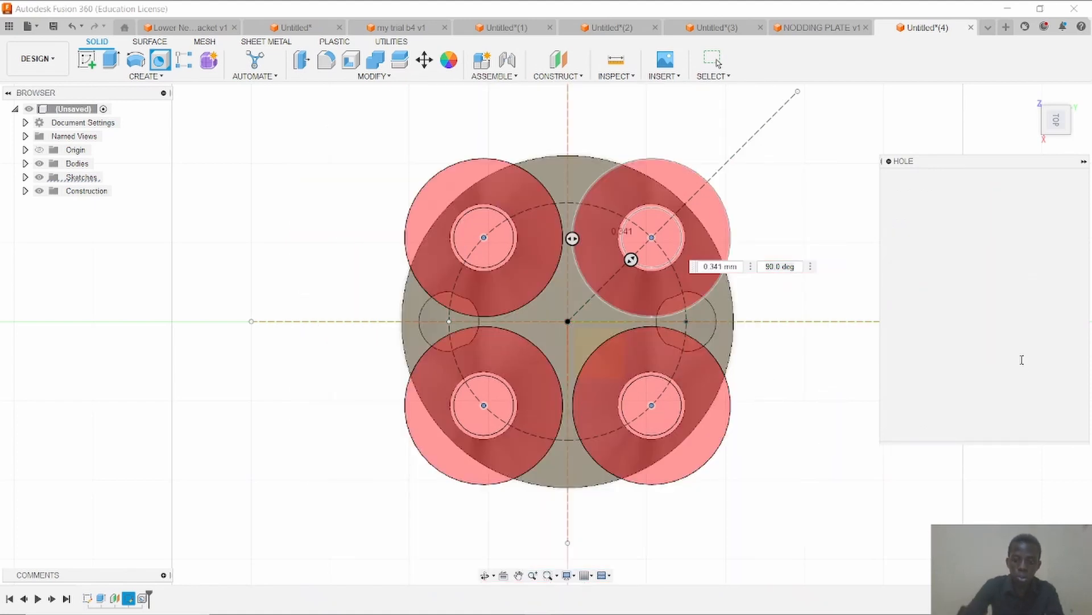
type(".38")
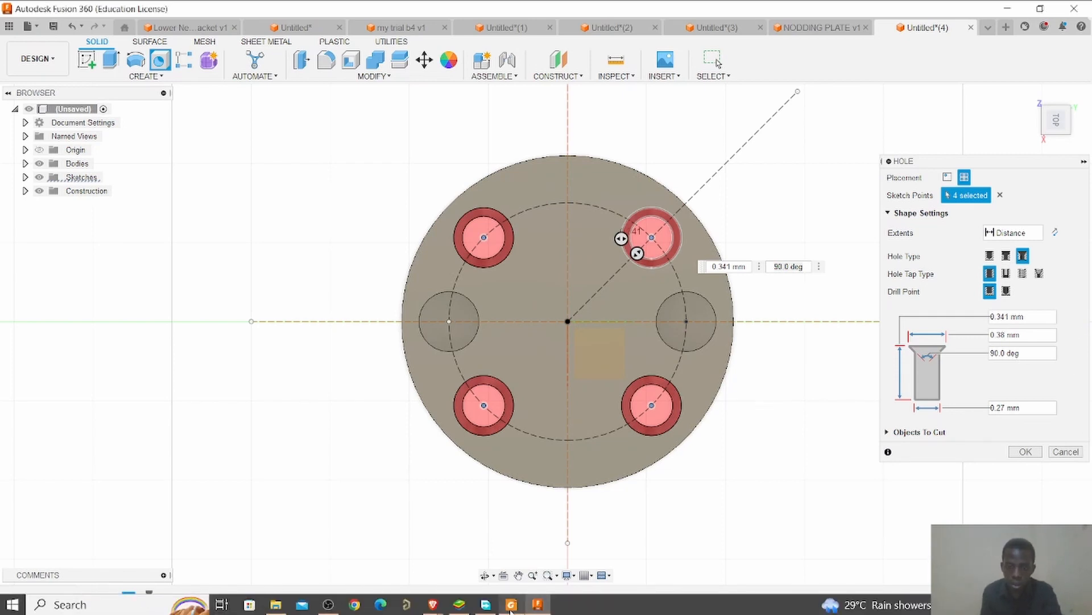
Check the countersunk hole callout in the Foxit PDF drawing and set the four holes' diameter to 0.0206 mm in Fusion 360.
left_click(510, 607)
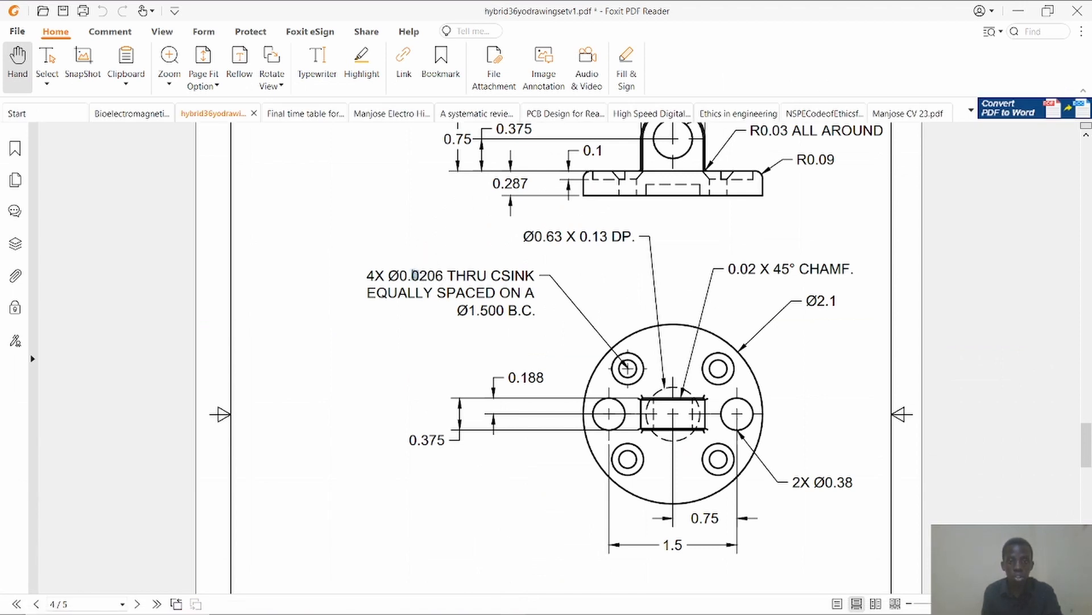
left_click_drag(413, 276, 416, 277)
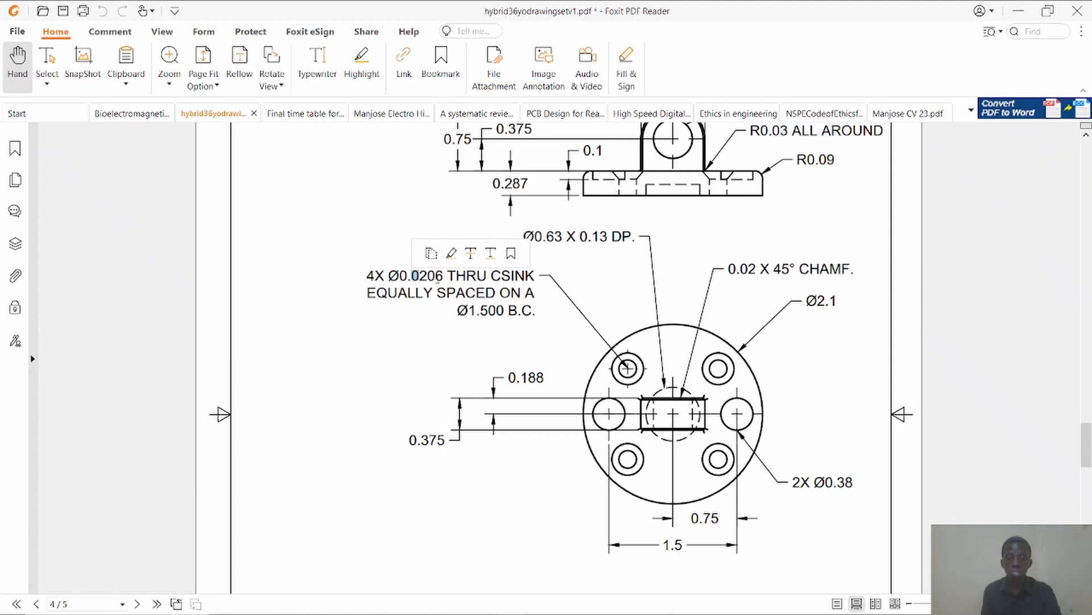
left_click(1019, 10)
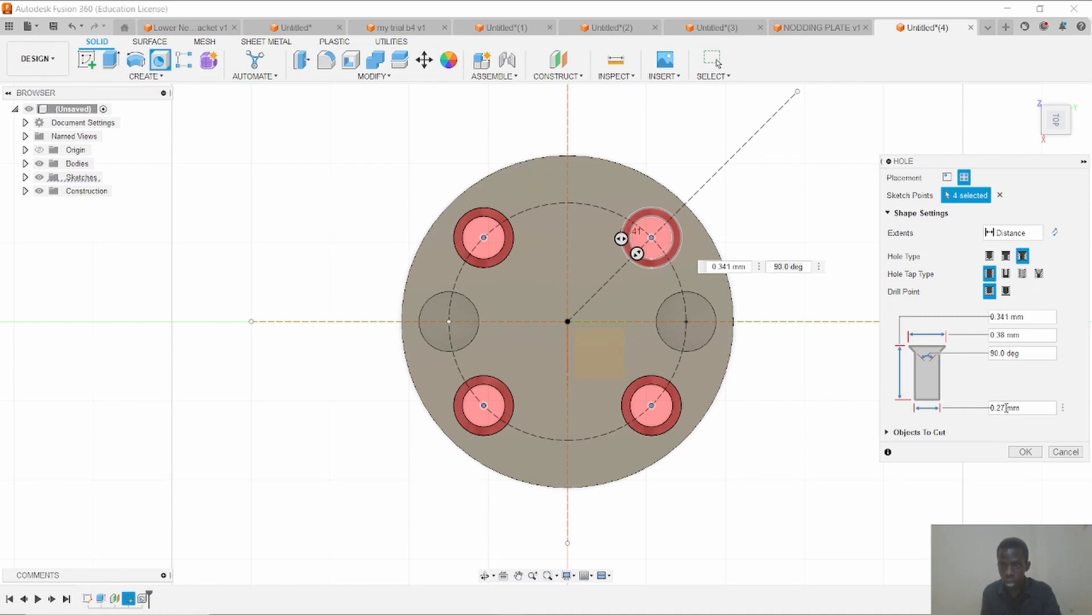
type("0.0")
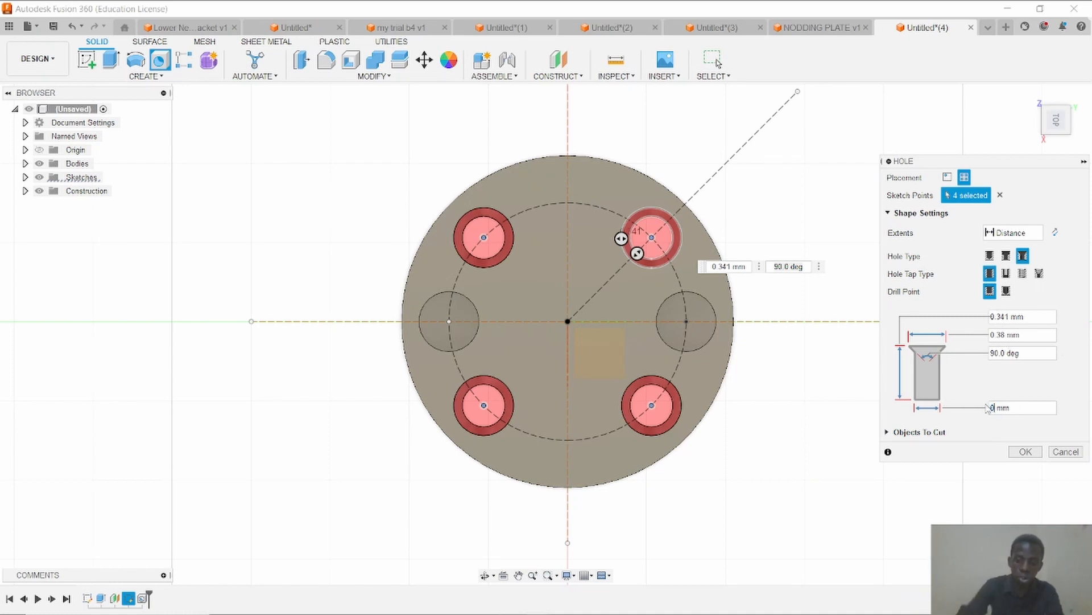
type("20")
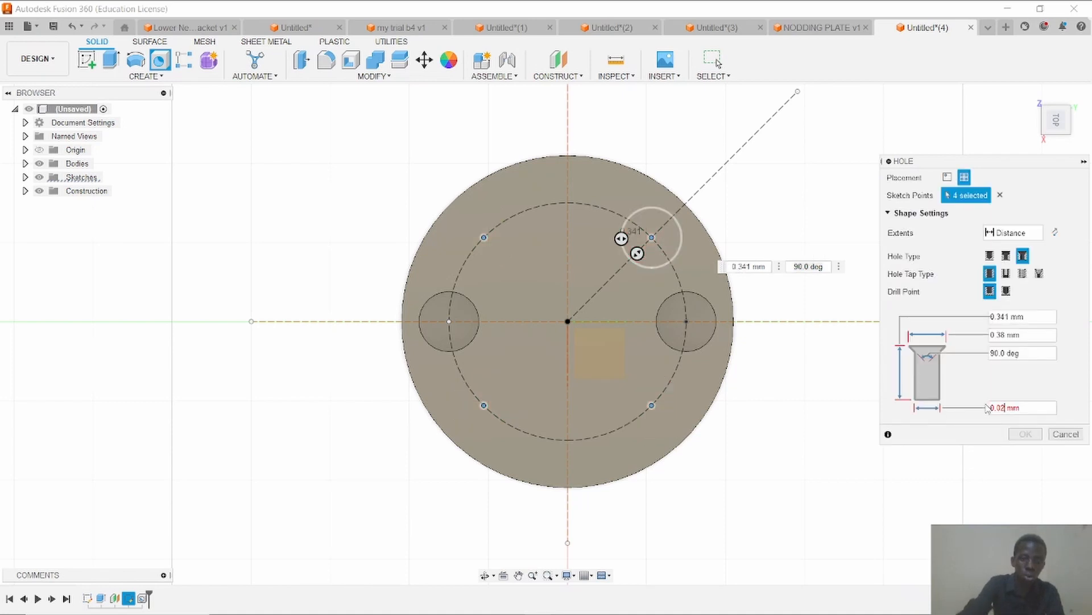
type("6")
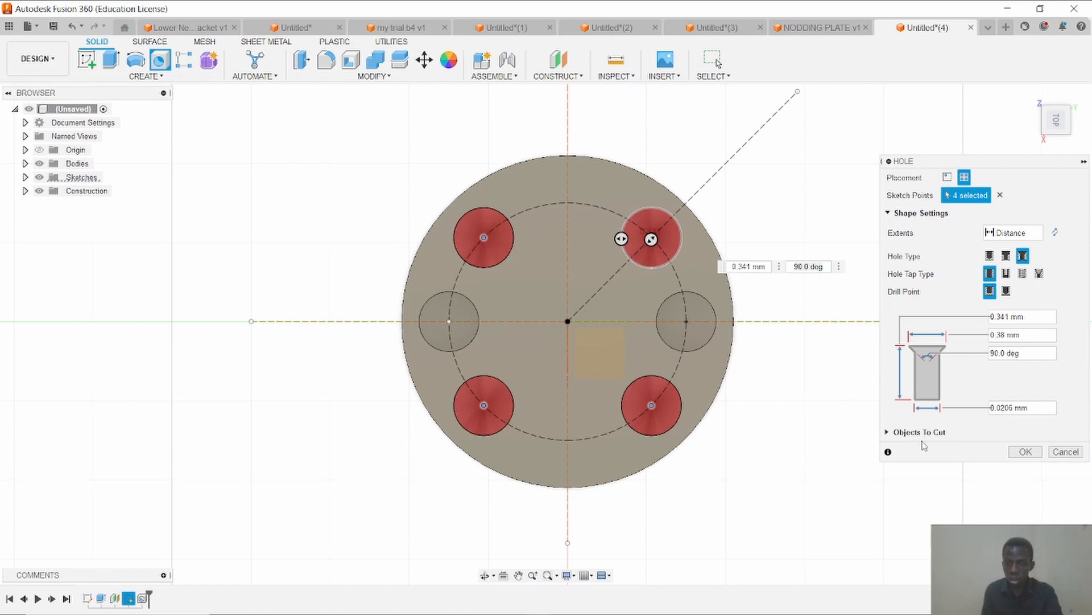
Set the four countersunk holes' diameter to 0.206 mm and inspect their preview from the side and above.
left_click(484, 575)
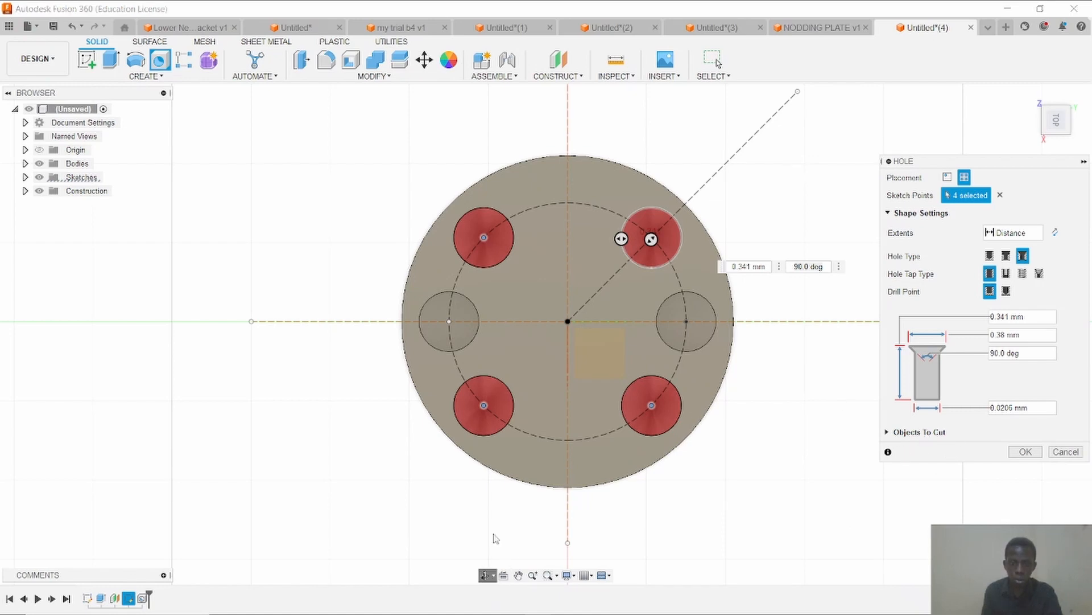
mouse_move(490, 495)
left_mouse_down()
mouse_move(500, 426)
mouse_move(487, 417)
mouse_move(561, 434)
mouse_move(552, 447)
mouse_move(559, 498)
left_mouse_up()
key("Escape")
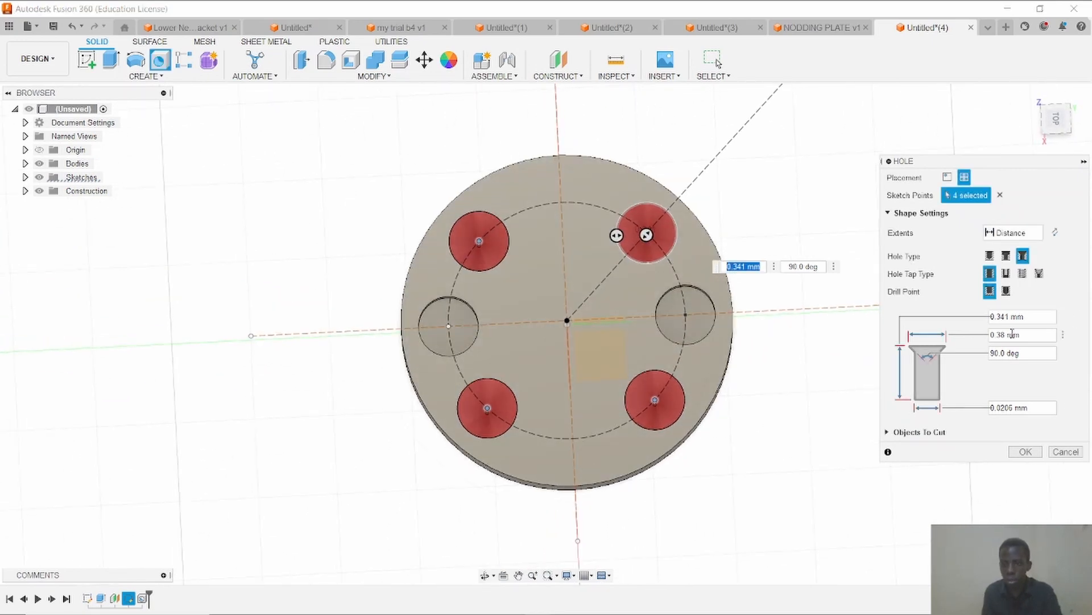
left_click_drag(1004, 404, 1008, 405)
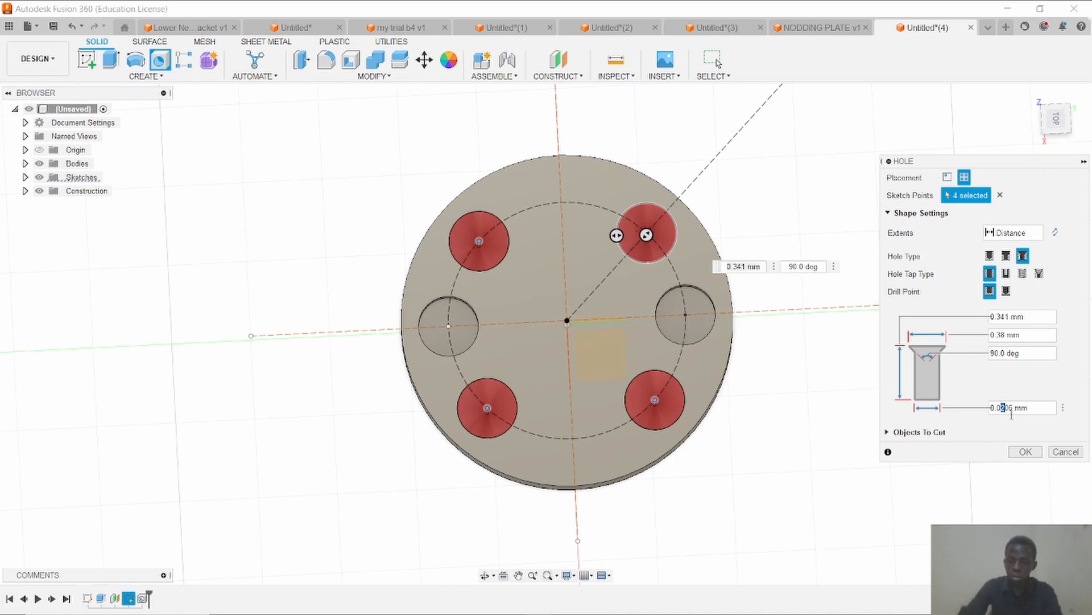
key("BackSpace")
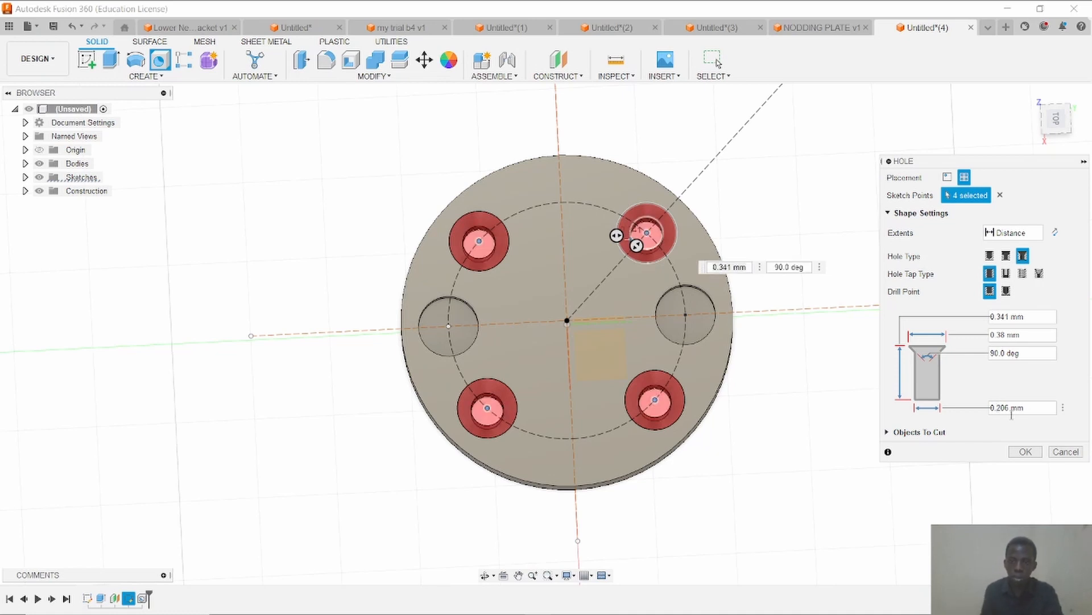
left_click(485, 575)
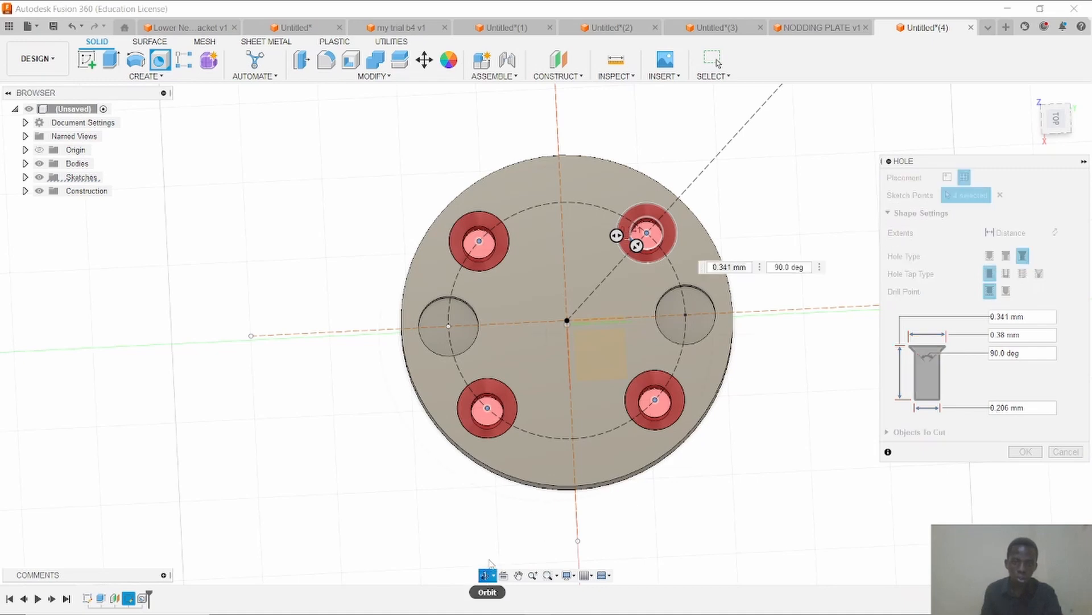
left_click_drag(496, 535, 520, 364)
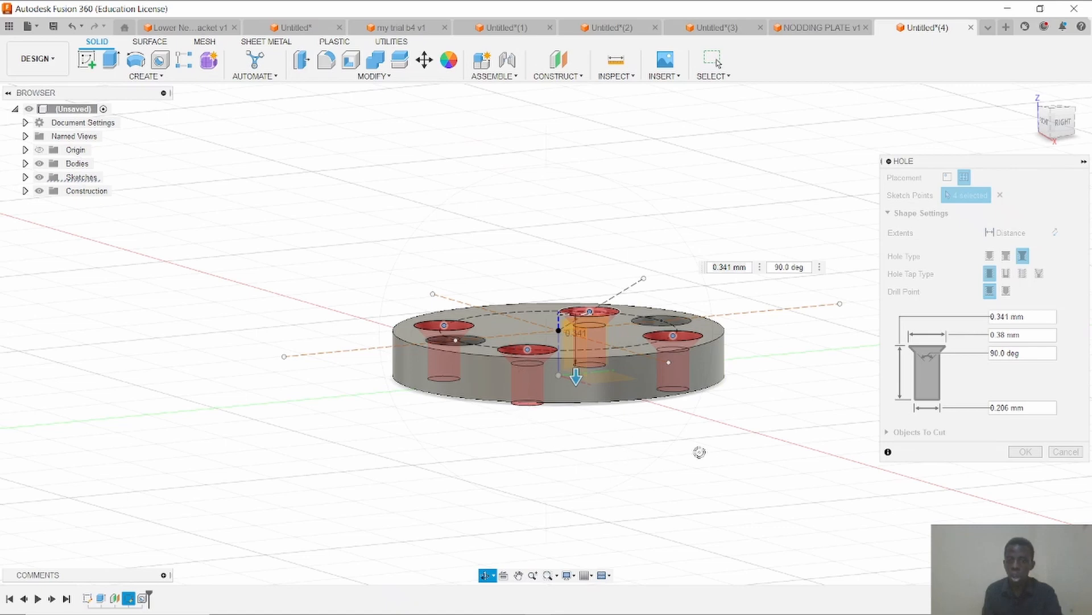
left_click_drag(714, 448, 692, 517)
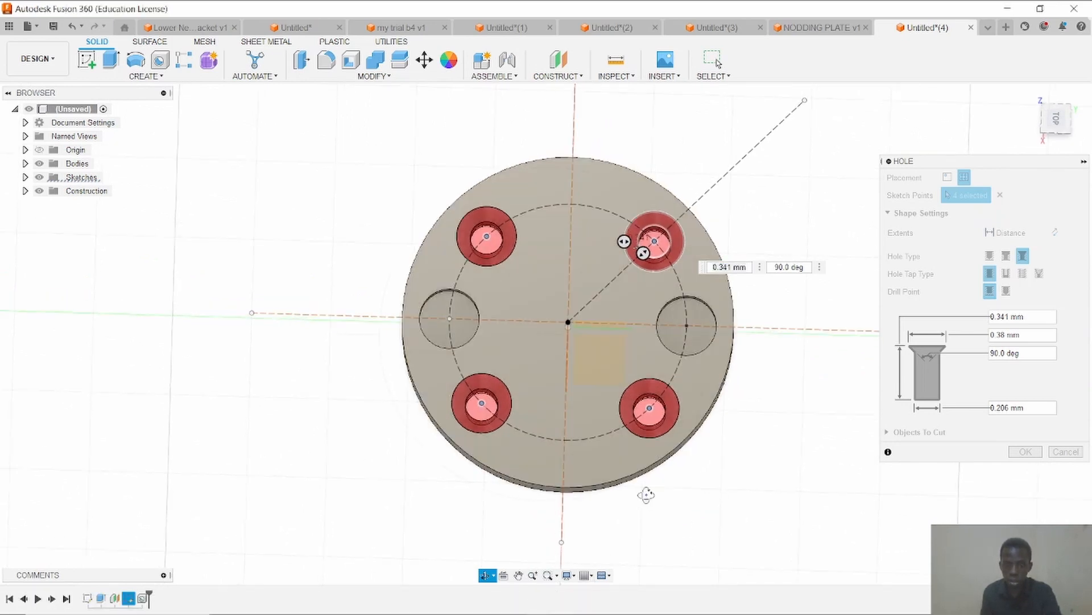
key("Escape")
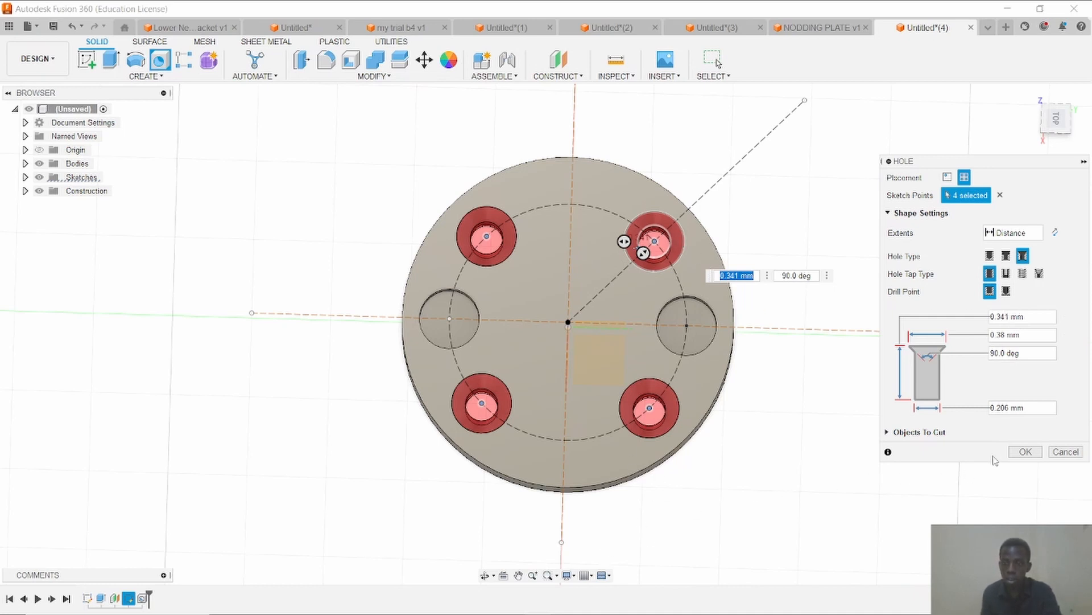
Check the plate thickness in the Foxit PDF drawing and set the countersunk holes' depth to 0.287 mm in Fusion 360.
left_click(484, 576)
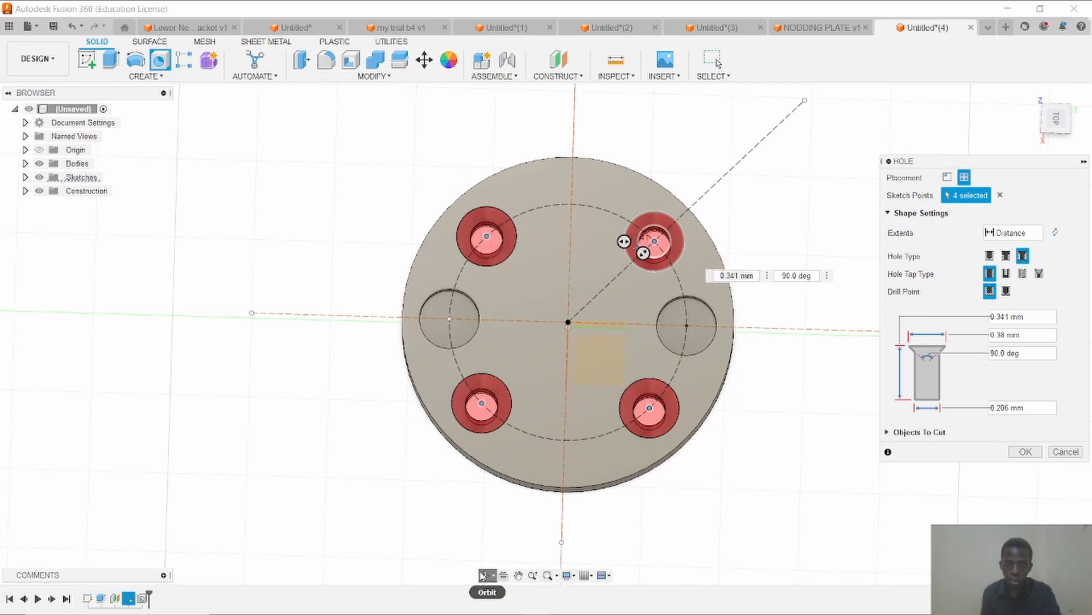
left_click_drag(481, 516, 487, 446)
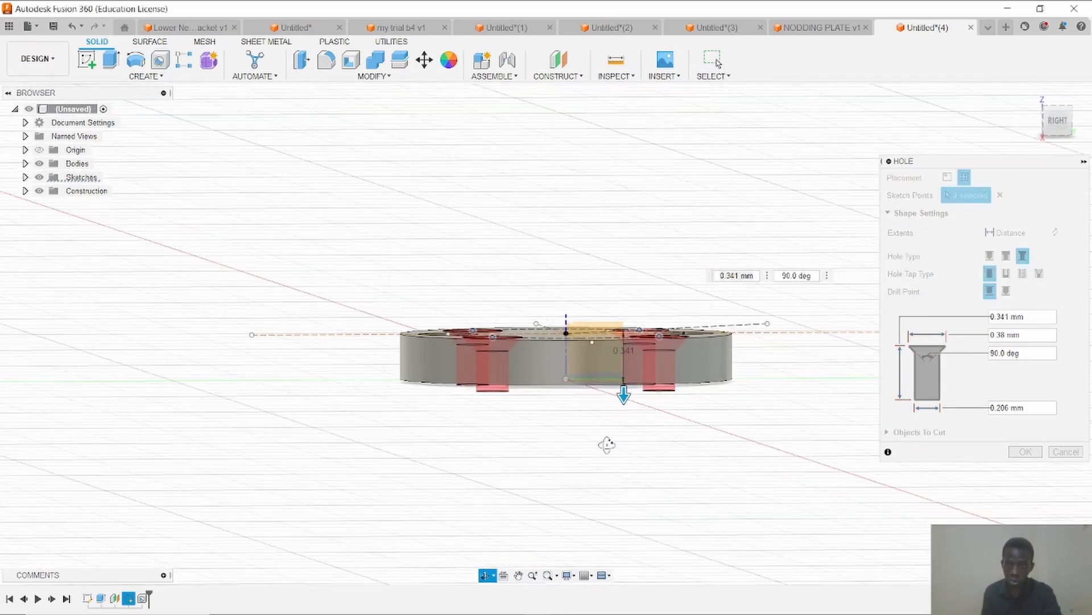
key("Escape")
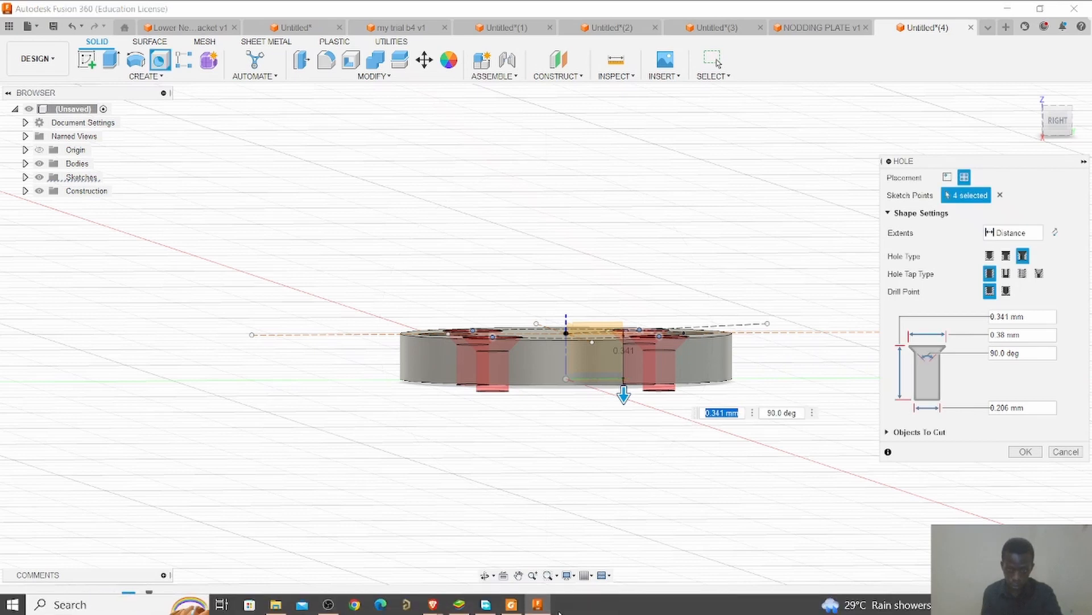
left_click(537, 603)
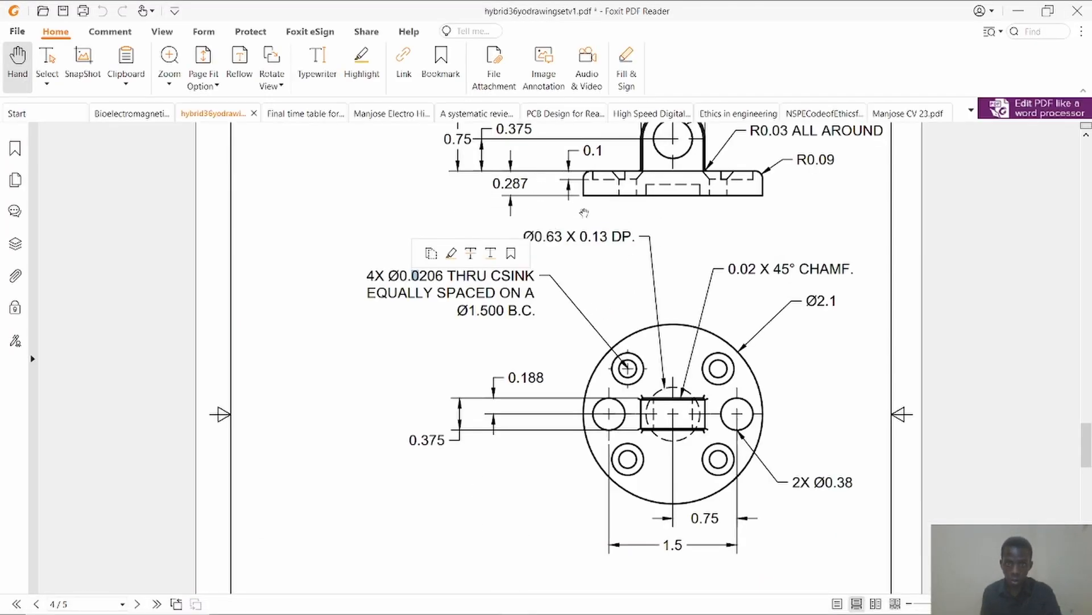
left_click(1018, 11)
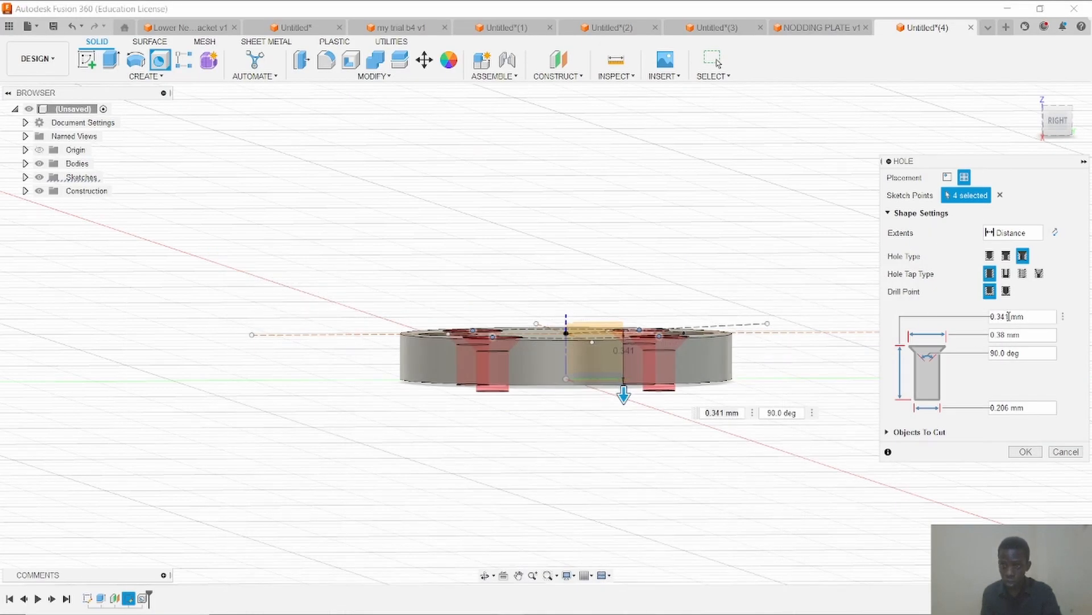
key("BackSpace")
key("BackSpace")
key("BackSpace")
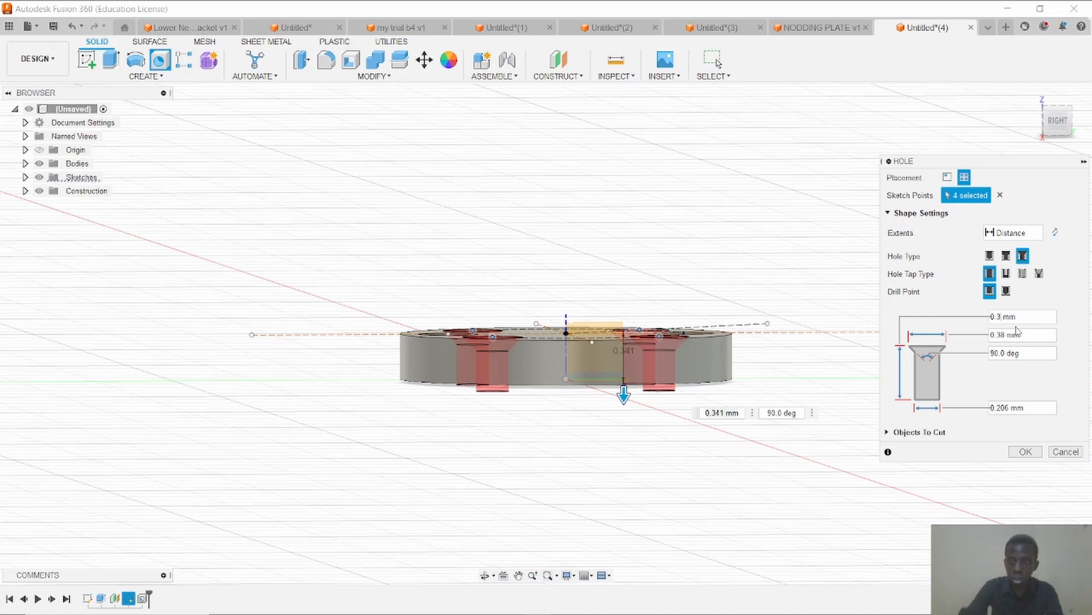
key("BackSpace")
type(".2")
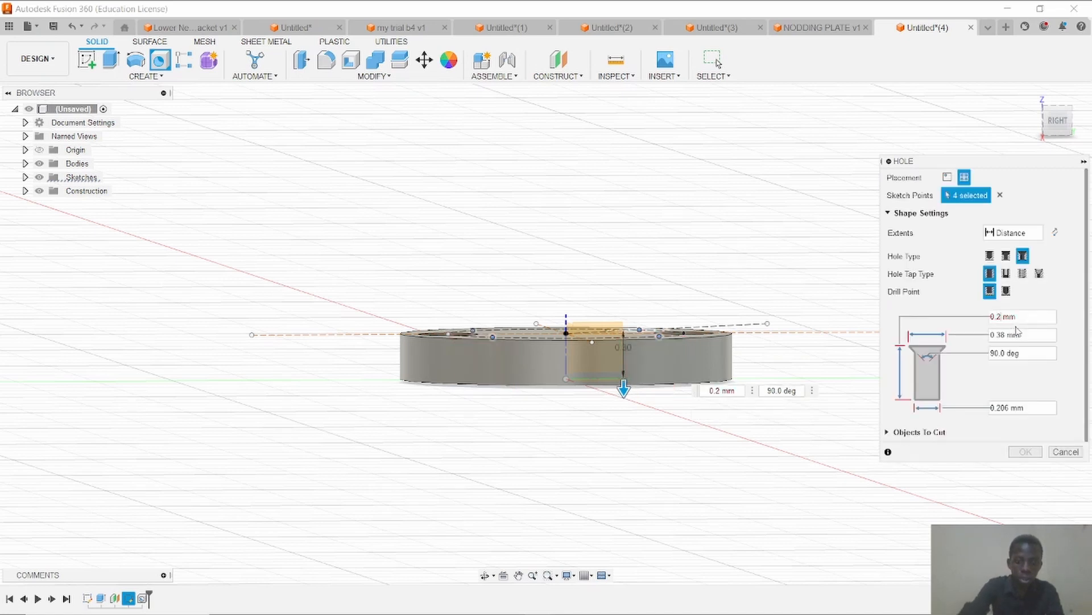
type("87")
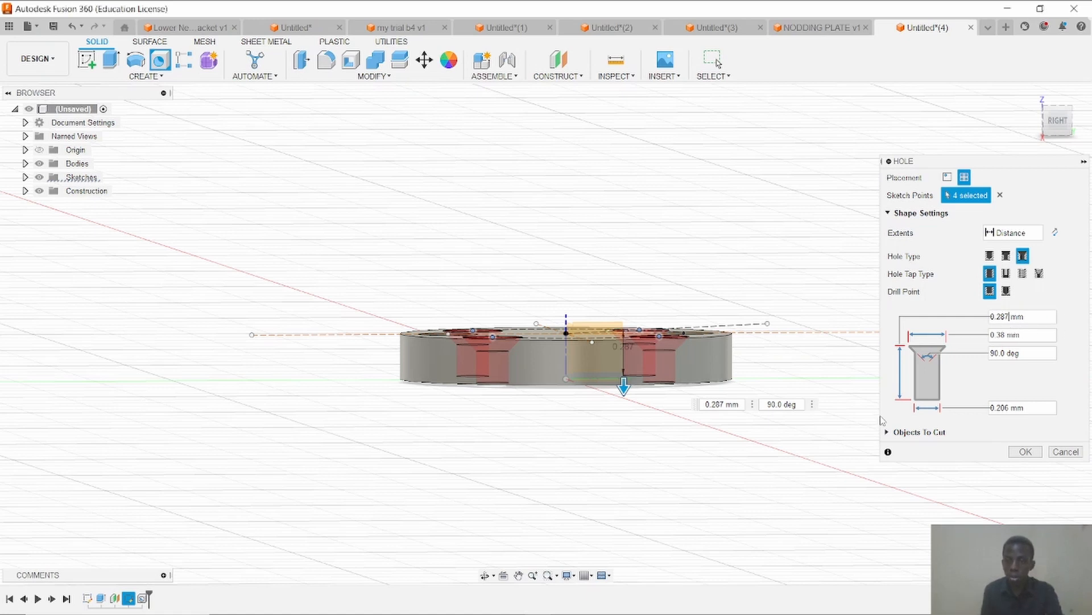
Check the hole preview against the plate's underside and create the four countersunk holes.
left_click(484, 574)
left_click_drag(463, 517, 477, 535)
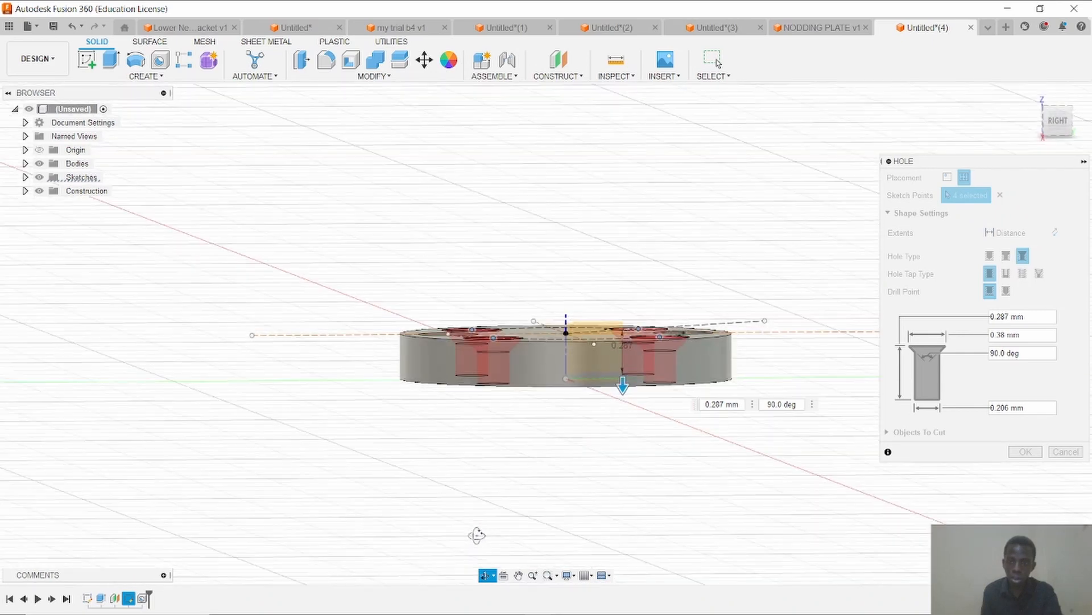
key("Escape")
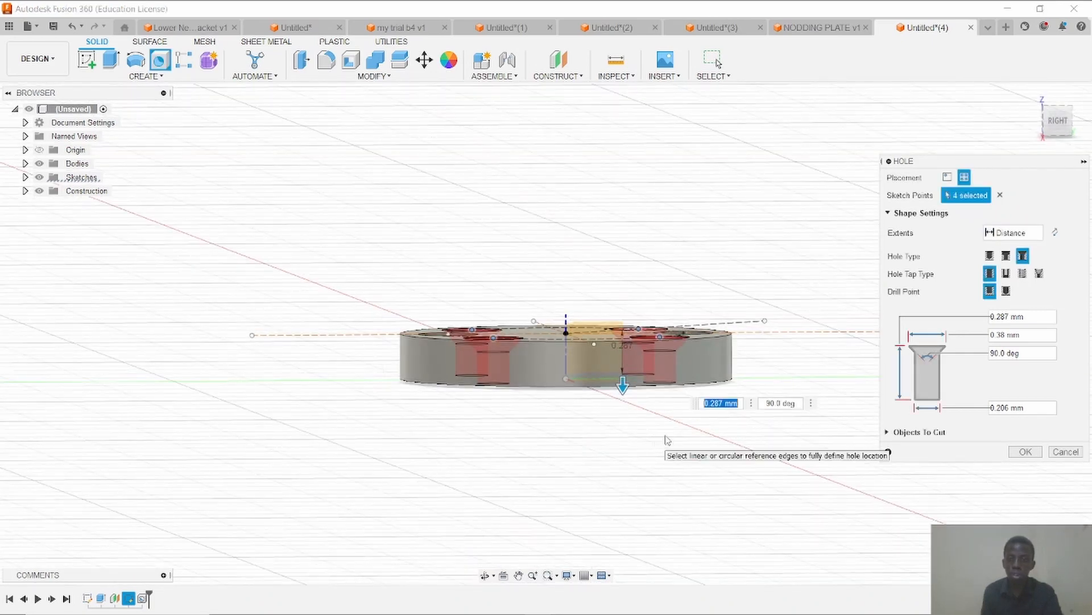
left_click(1024, 453)
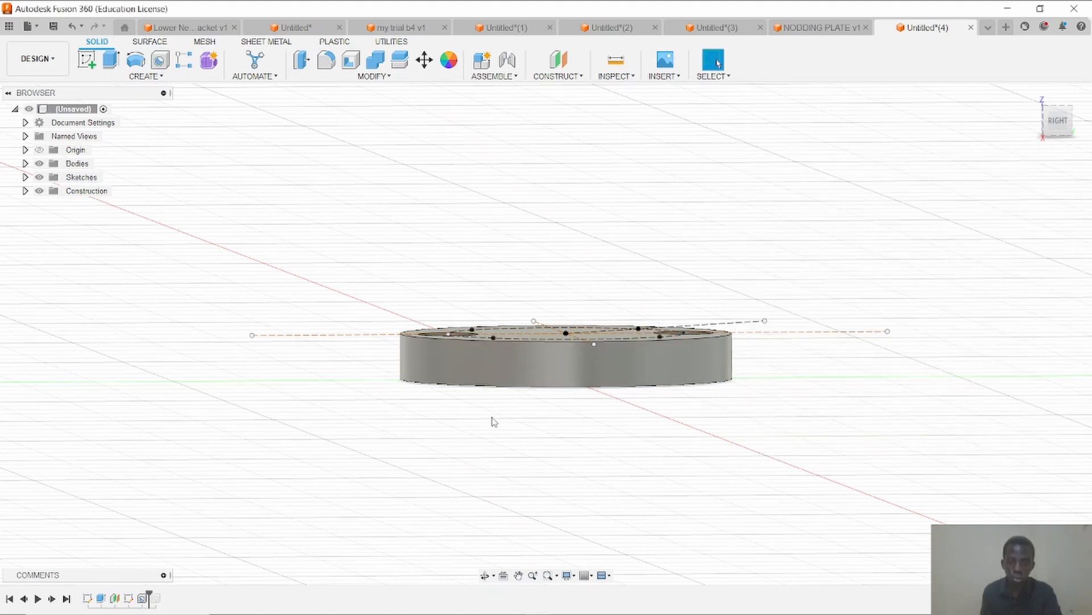
Roll the timeline marker forward past the countersunk hole feature.
left_click(484, 574)
mouse_move(457, 479)
left_mouse_down()
mouse_move(455, 497)
mouse_move(566, 444)
mouse_move(556, 488)
mouse_move(577, 390)
mouse_move(558, 529)
left_mouse_up()
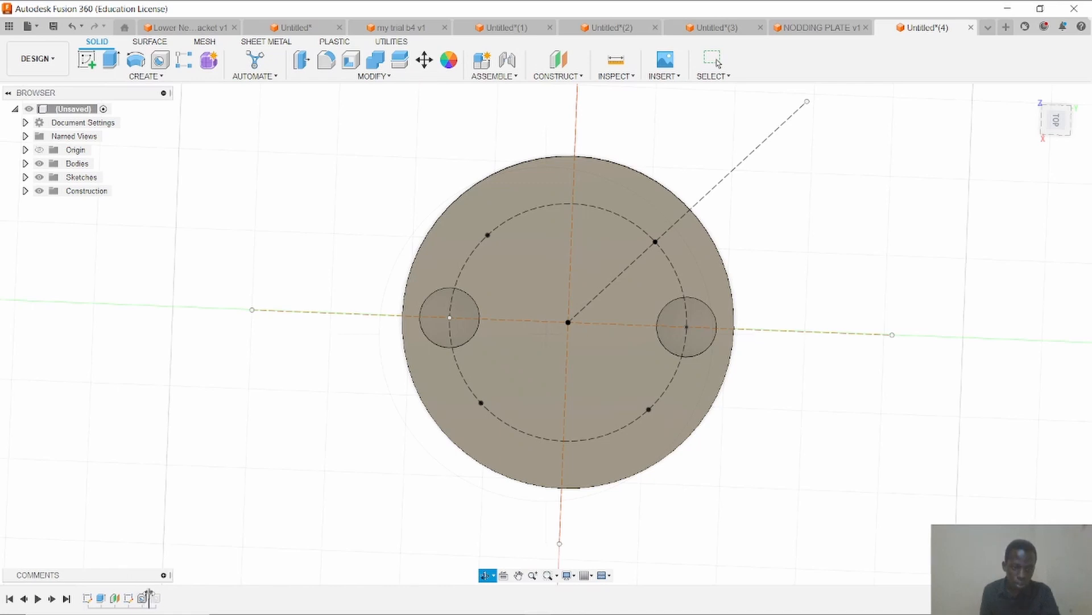
left_click_drag(149, 595, 163, 596)
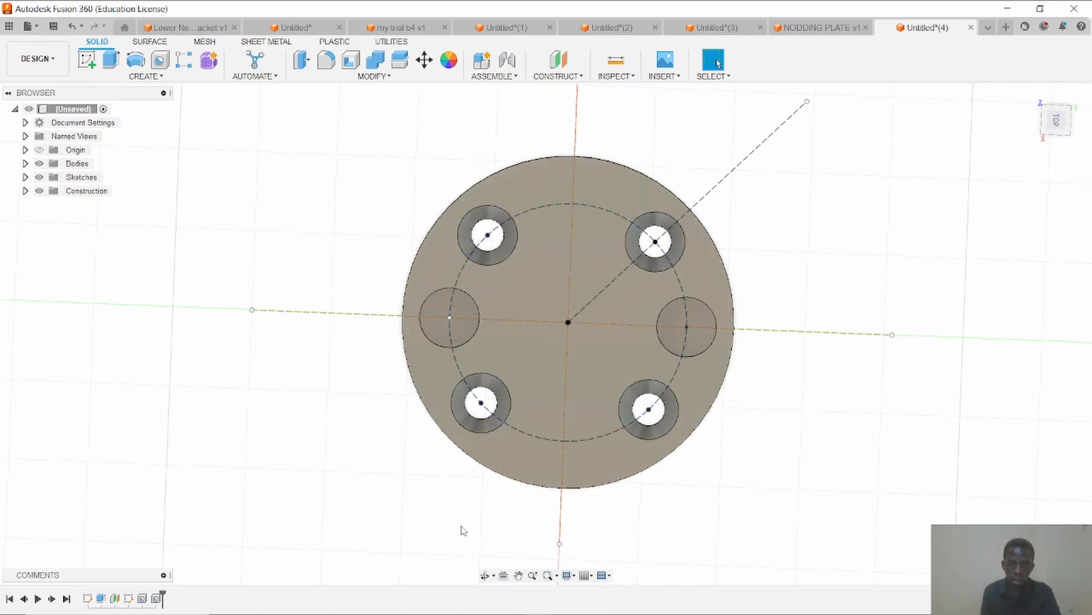
Examine the plate's two side holes and four countersunk holes from above.
left_click(485, 575)
mouse_move(554, 509)
left_mouse_down()
mouse_move(578, 481)
mouse_move(602, 324)
mouse_move(556, 456)
mouse_move(576, 514)
mouse_move(552, 529)
left_mouse_up()
left_click(719, 513)
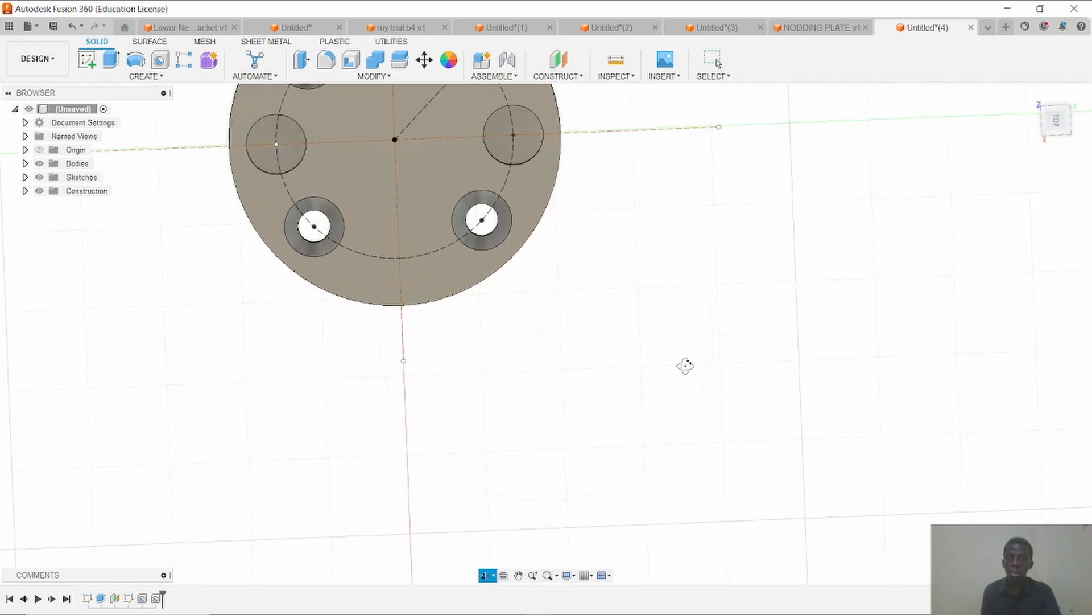
key("Escape")
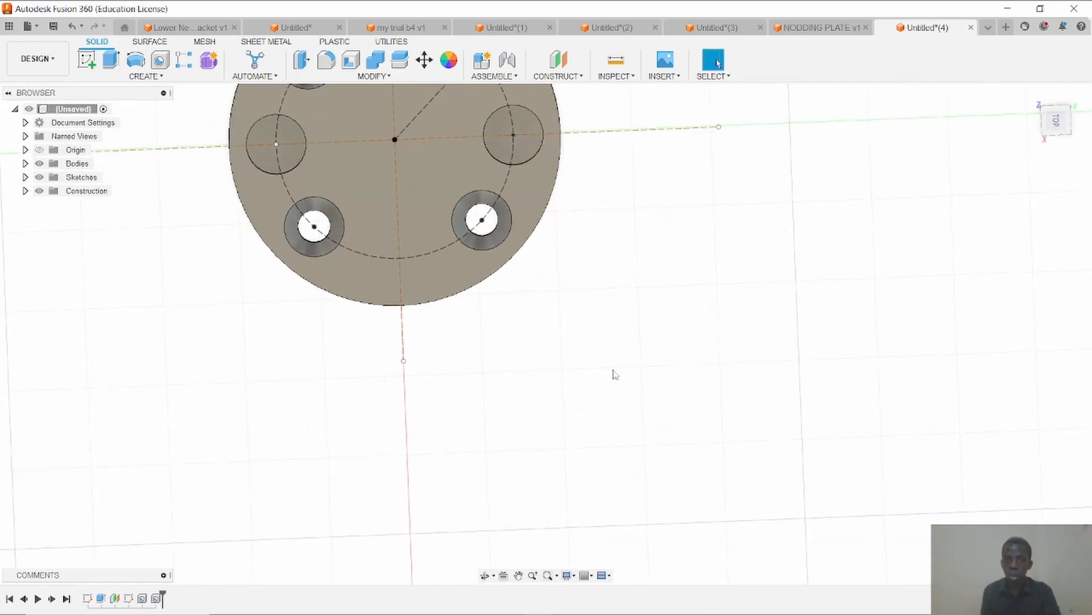
scroll(525, 427, "down", 2)
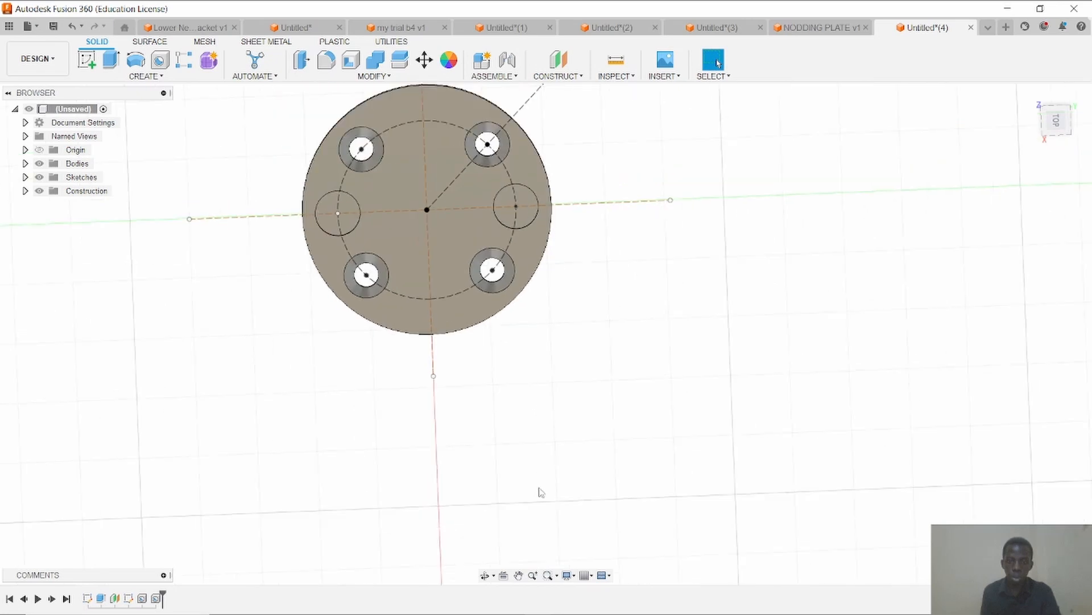
left_click(519, 575)
left_click_drag(548, 437, 662, 504)
key("Escape")
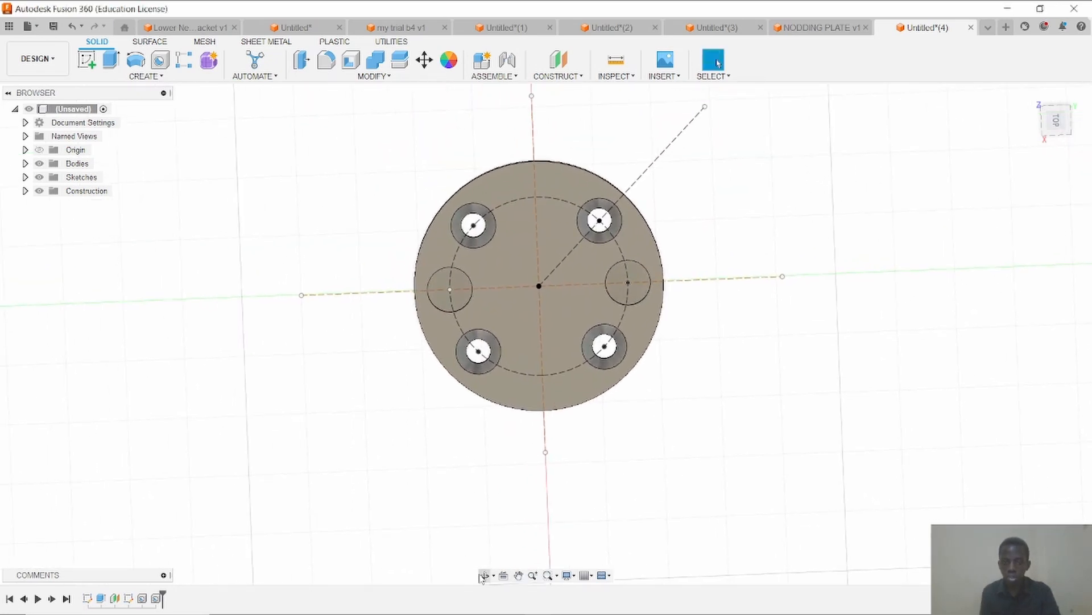
Switch to the Foxit PDF drawing and examine the plate's side view and center recess callout.
mouse_move(488, 610)
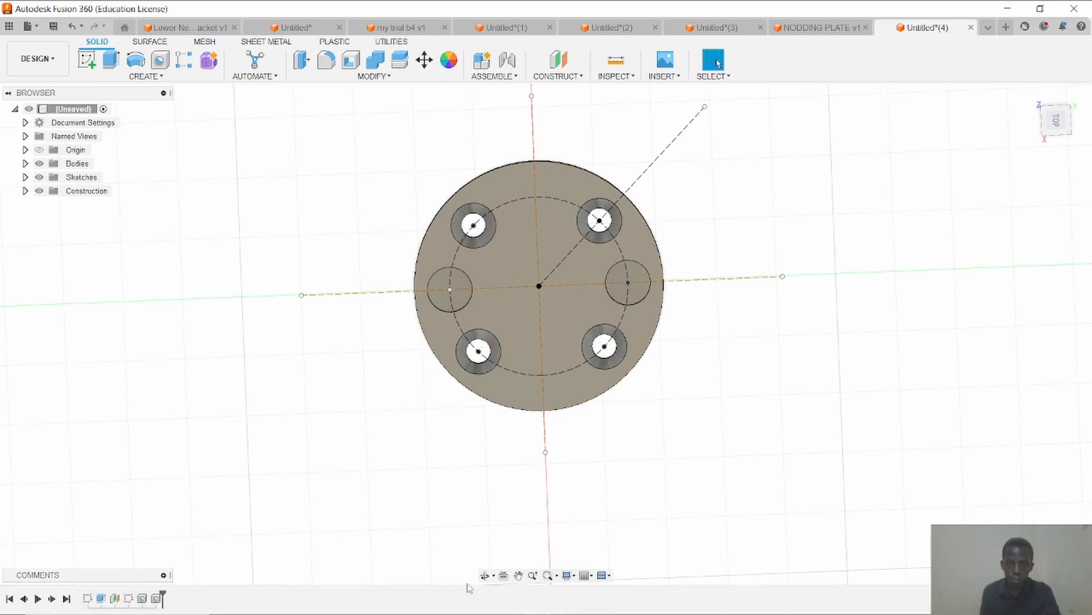
left_click(514, 605)
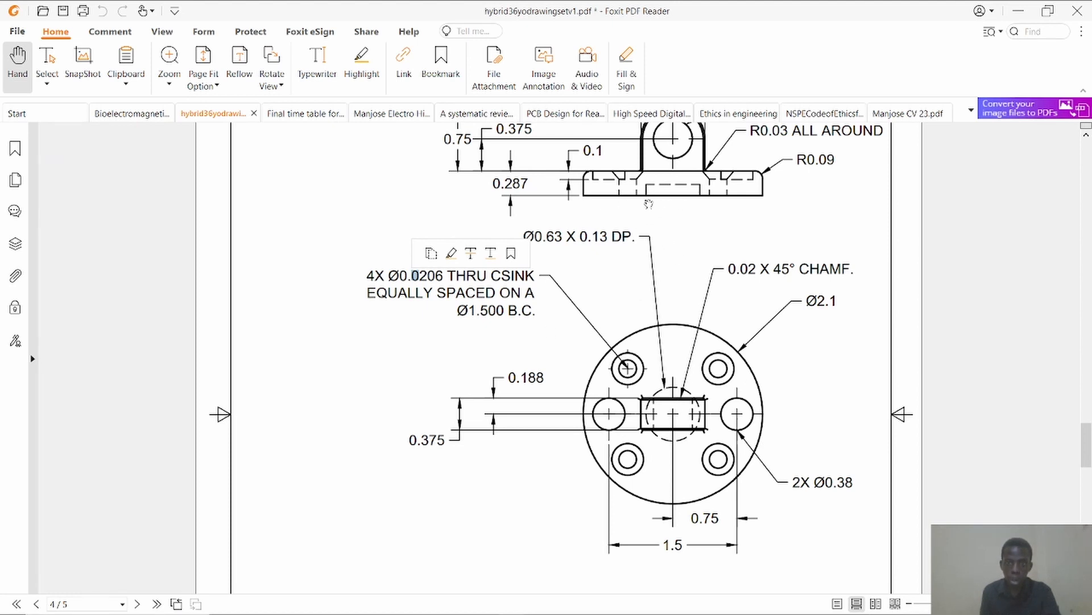
scroll(666, 211, "up", 2)
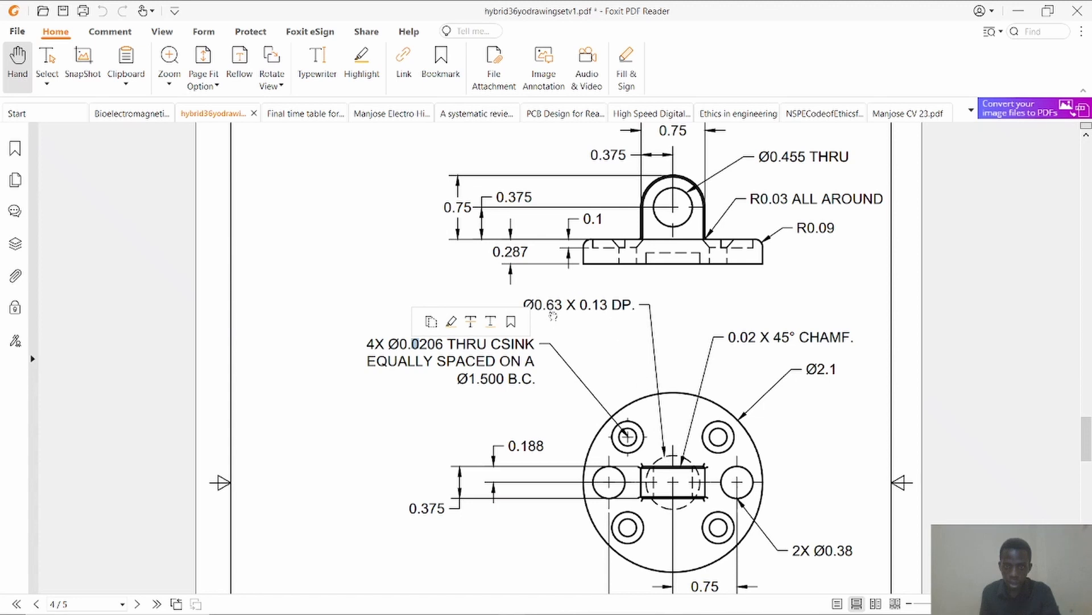
Leave the PDF drawing for Autodesk Fusion 360 and hide Sketch2 on the round plate.
left_click(565, 330)
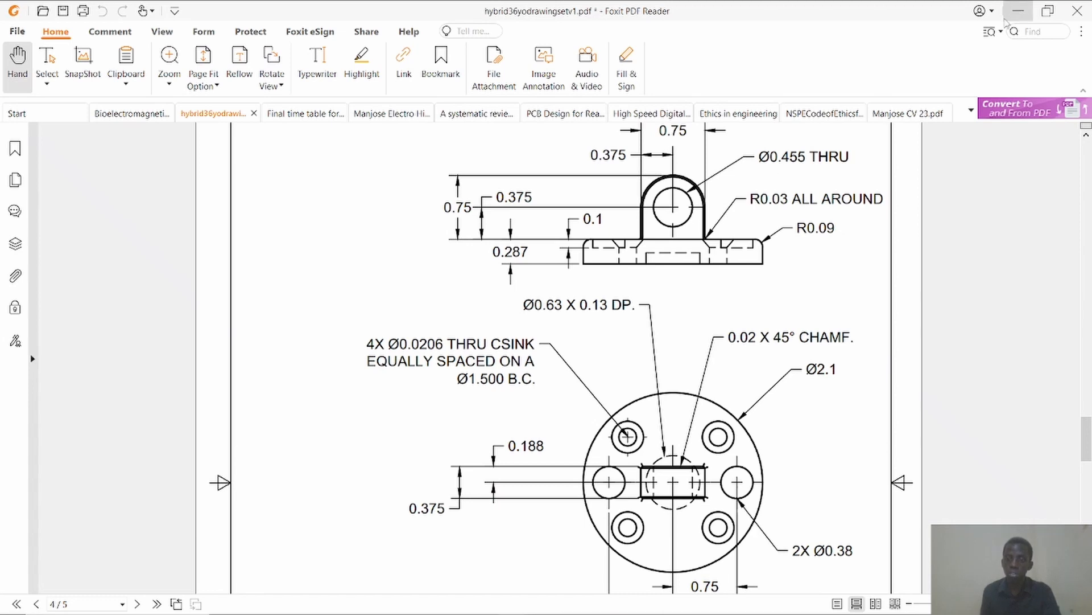
left_click(1018, 11)
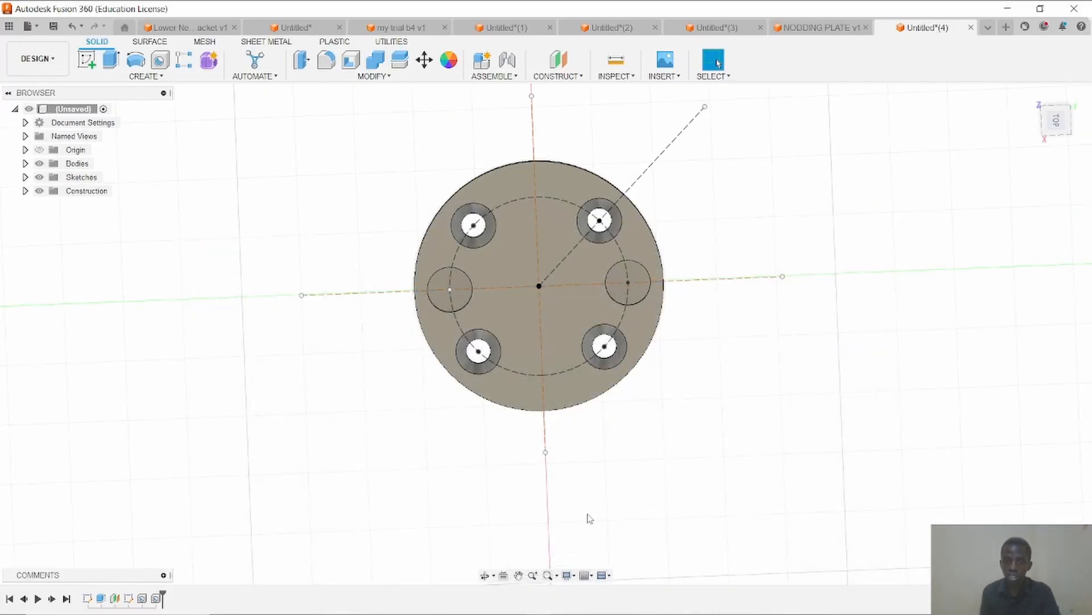
left_click(485, 574)
left_click_drag(521, 532, 629, 351)
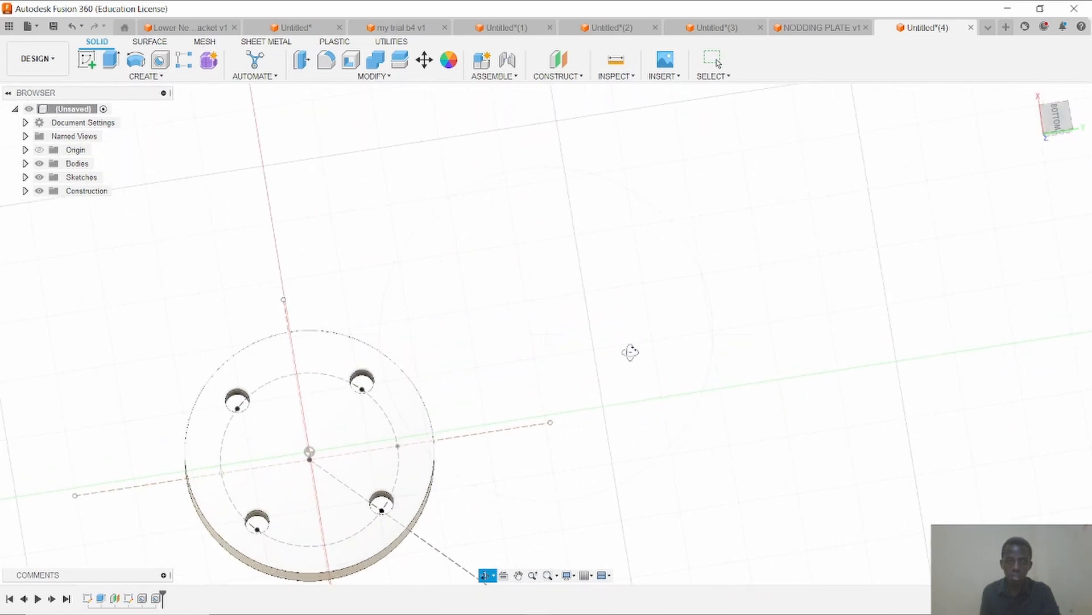
left_click(520, 576)
left_click_drag(554, 480, 759, 414)
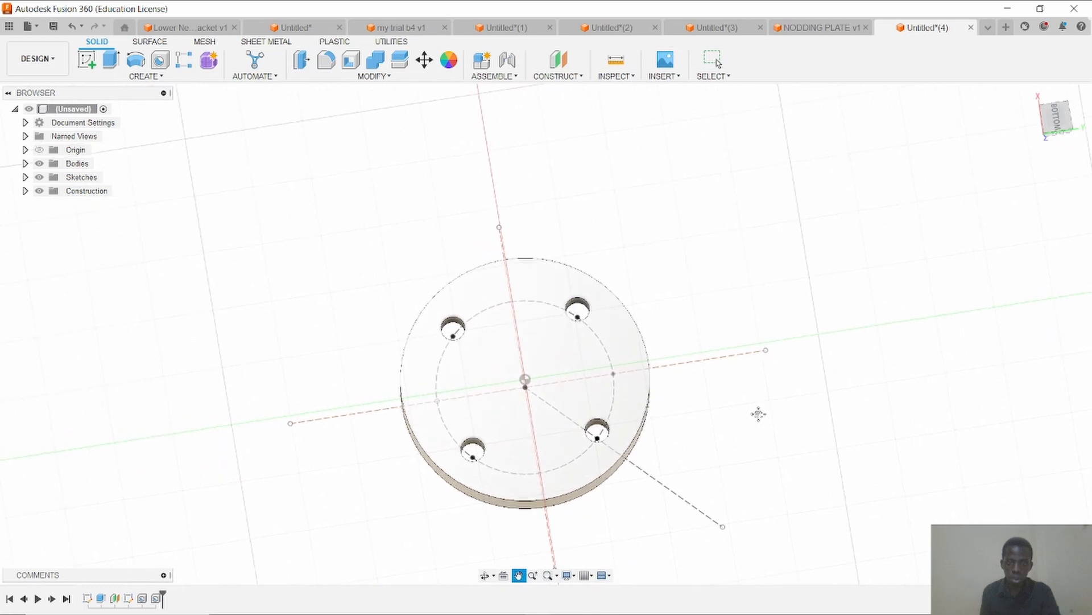
key("Escape")
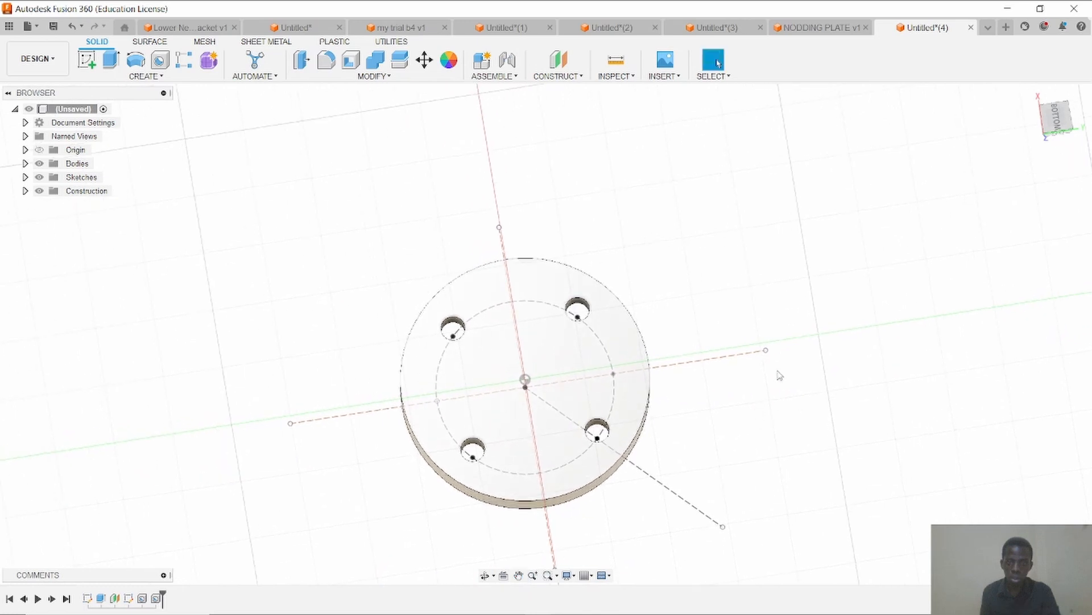
left_click(25, 177)
left_click(49, 204)
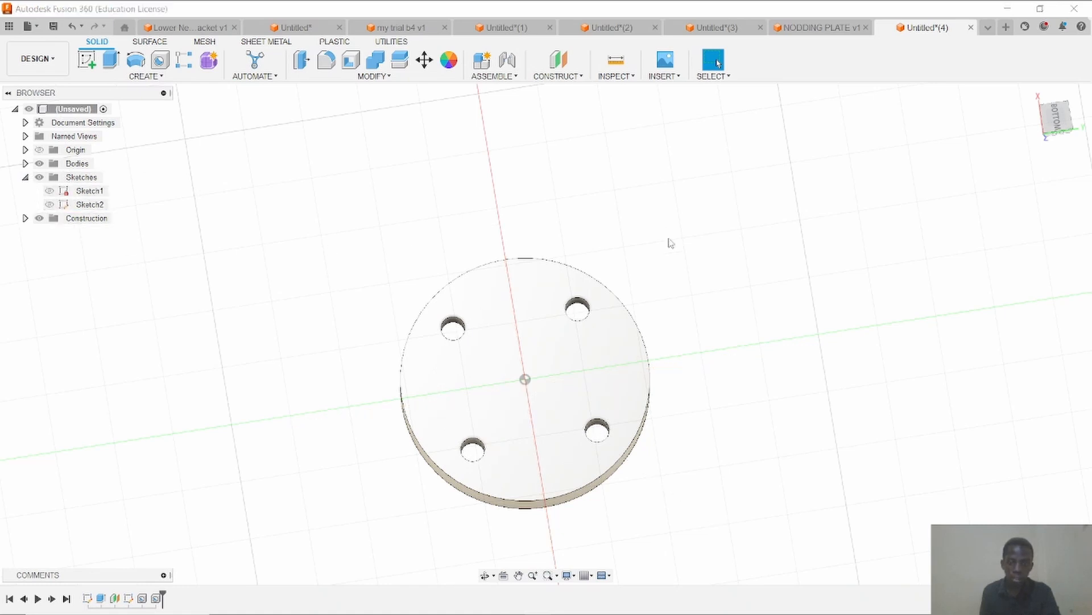
Create a construction plane at 0 mm offset from the plate's bottom face and start a sketch on it.
left_click(558, 75)
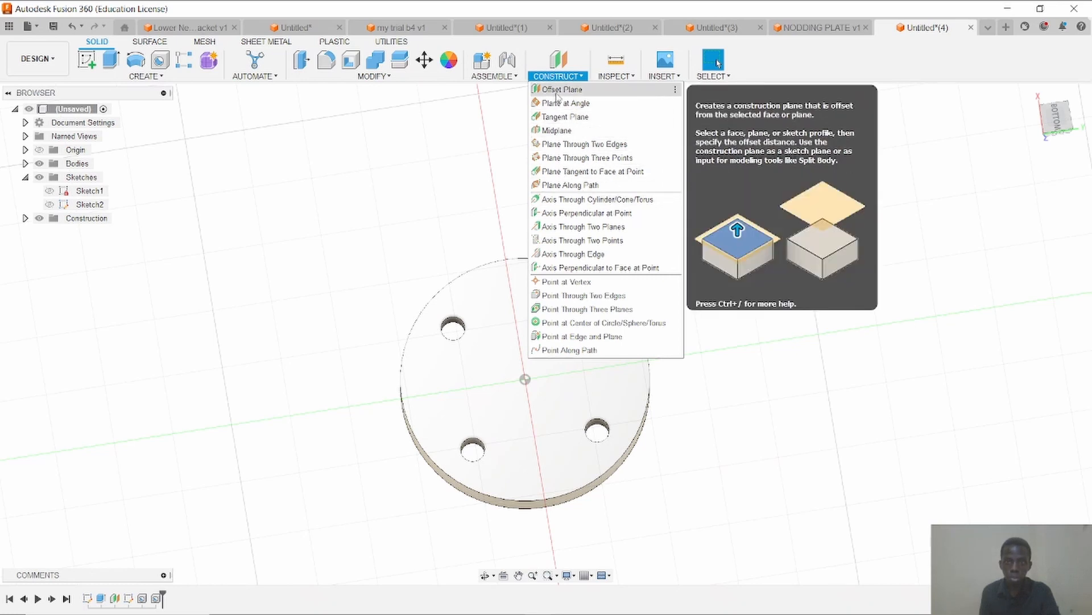
left_click(556, 93)
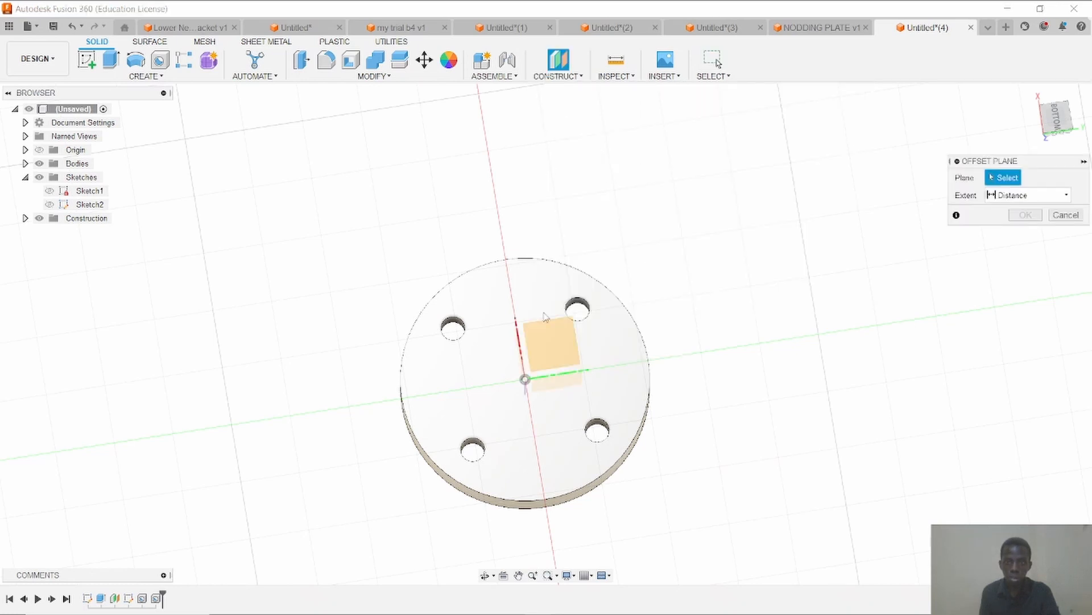
left_click(557, 419)
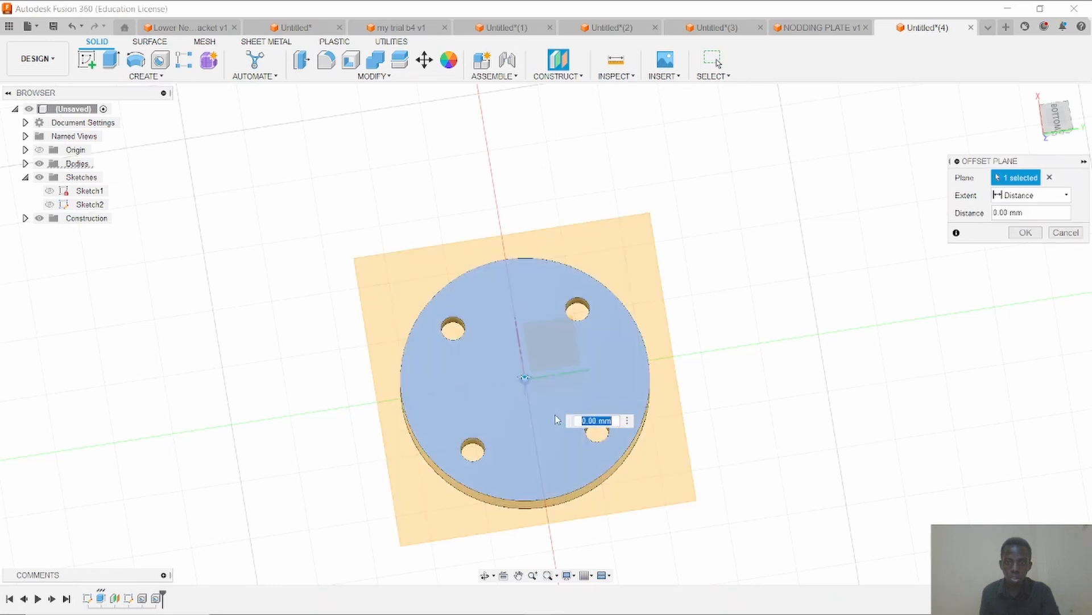
left_click(1025, 232)
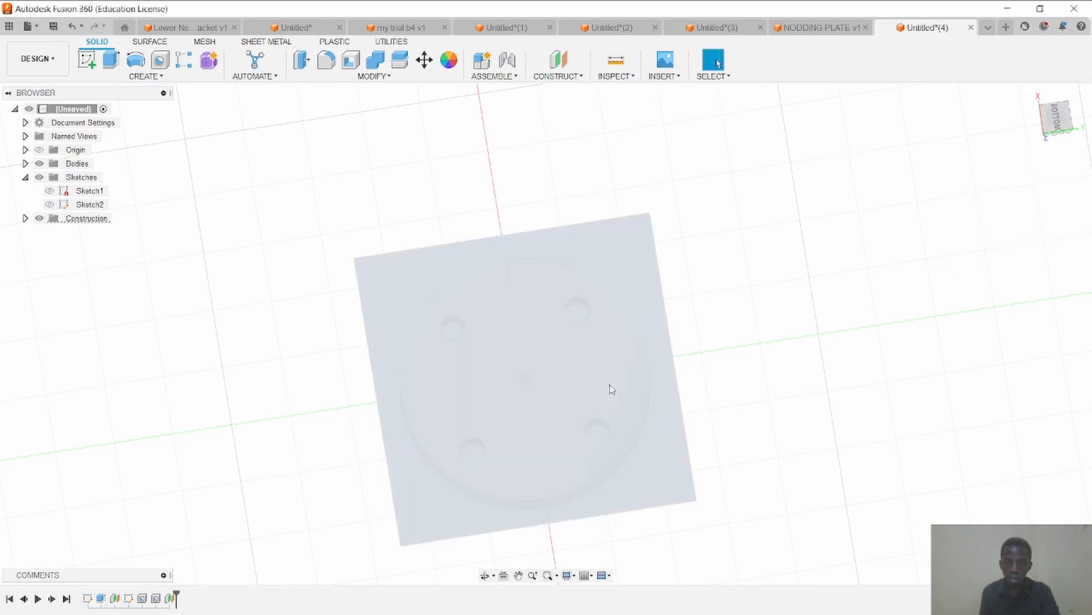
right_click(610, 389)
left_click(625, 448)
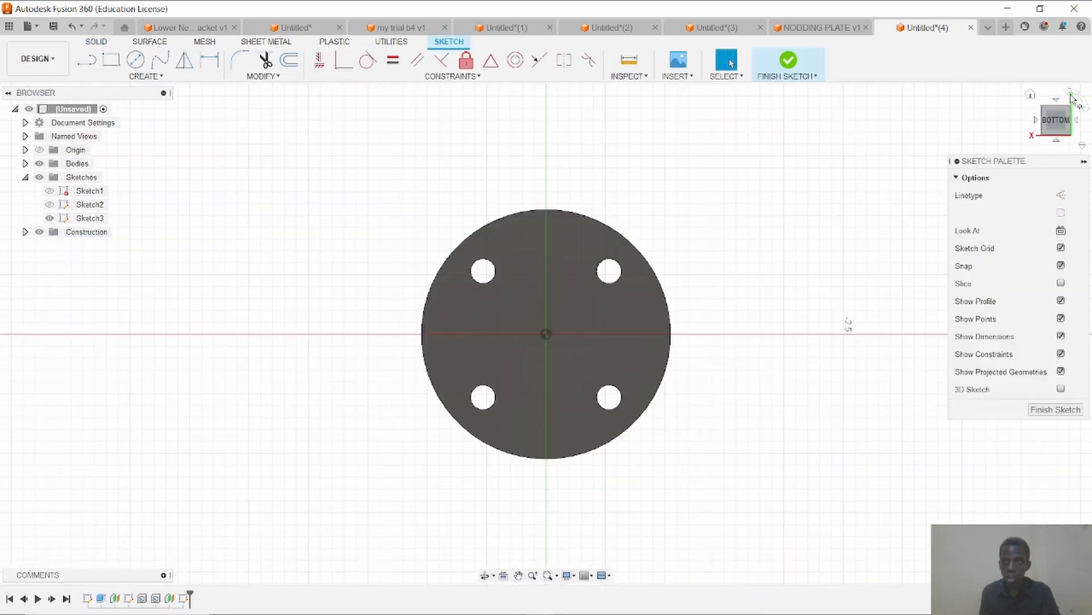
left_click(1088, 111)
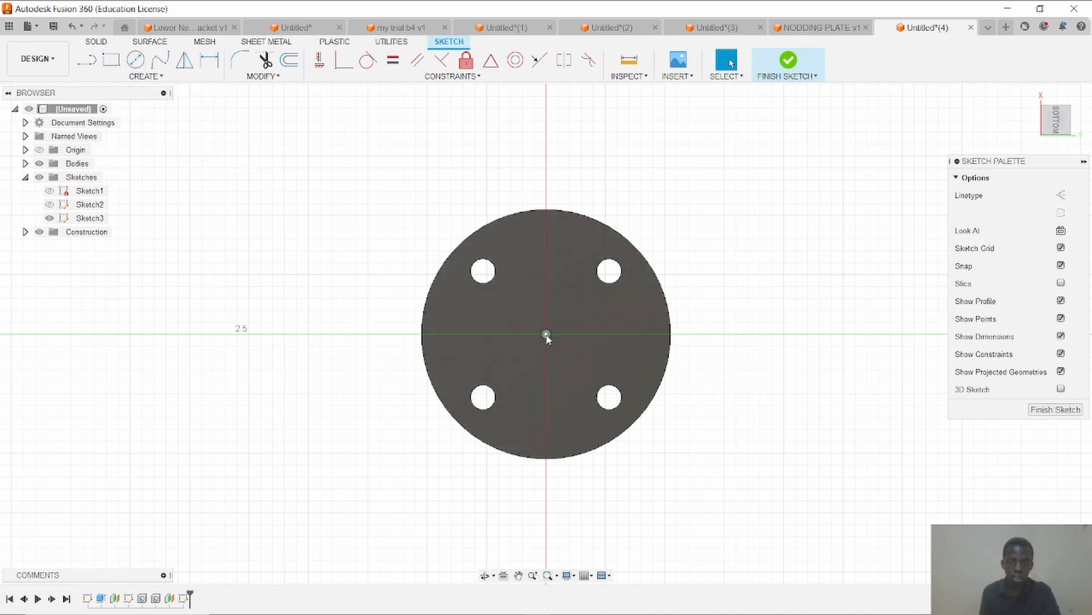
Place a simple hole at the sketch origin in the centre of the plate's bottom face.
left_click(98, 41)
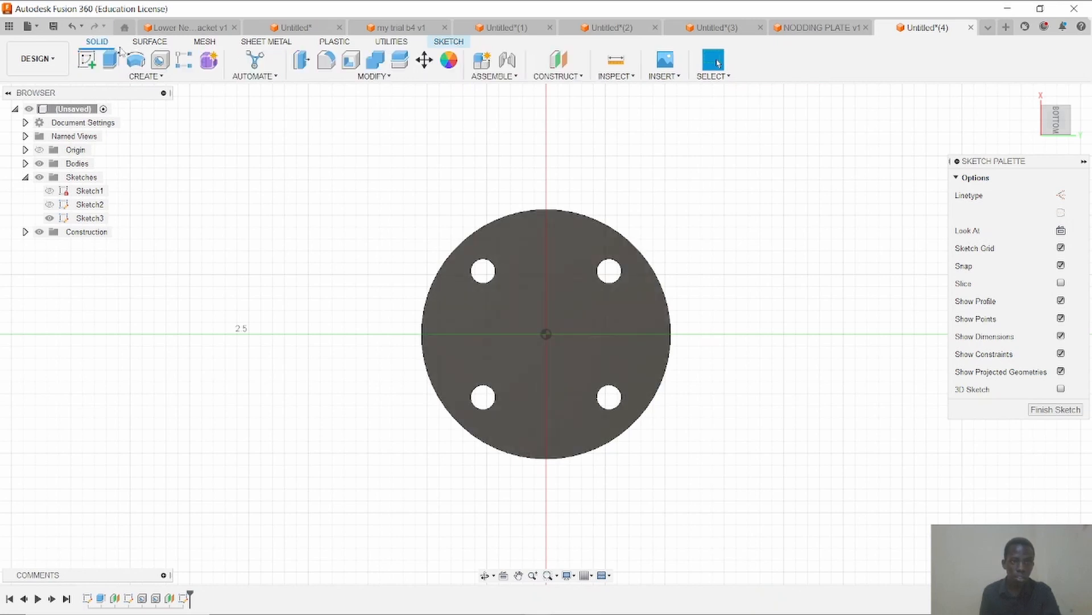
key("h")
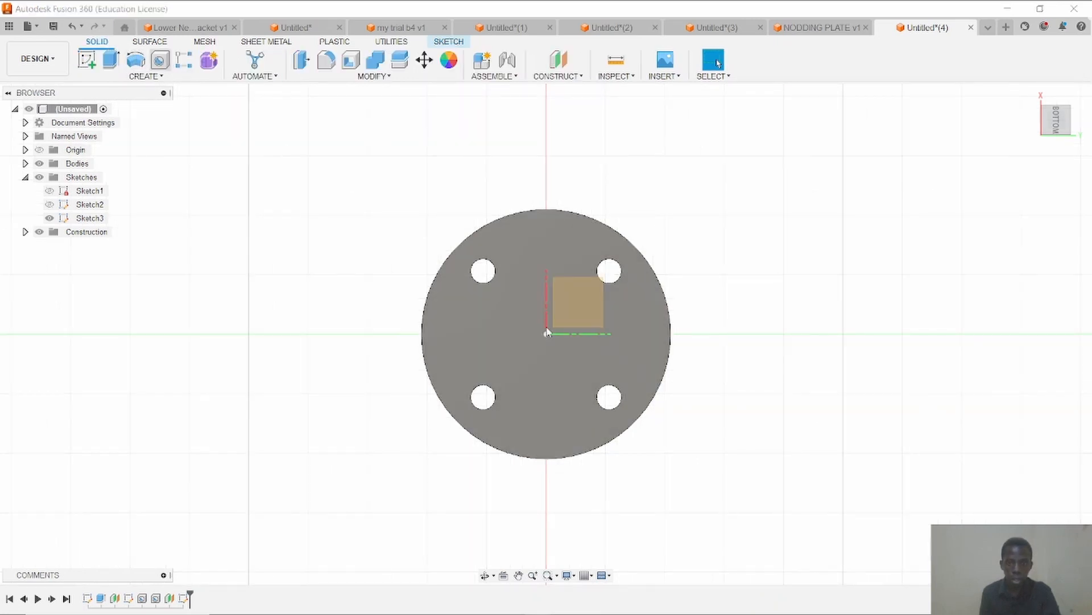
left_click(545, 337)
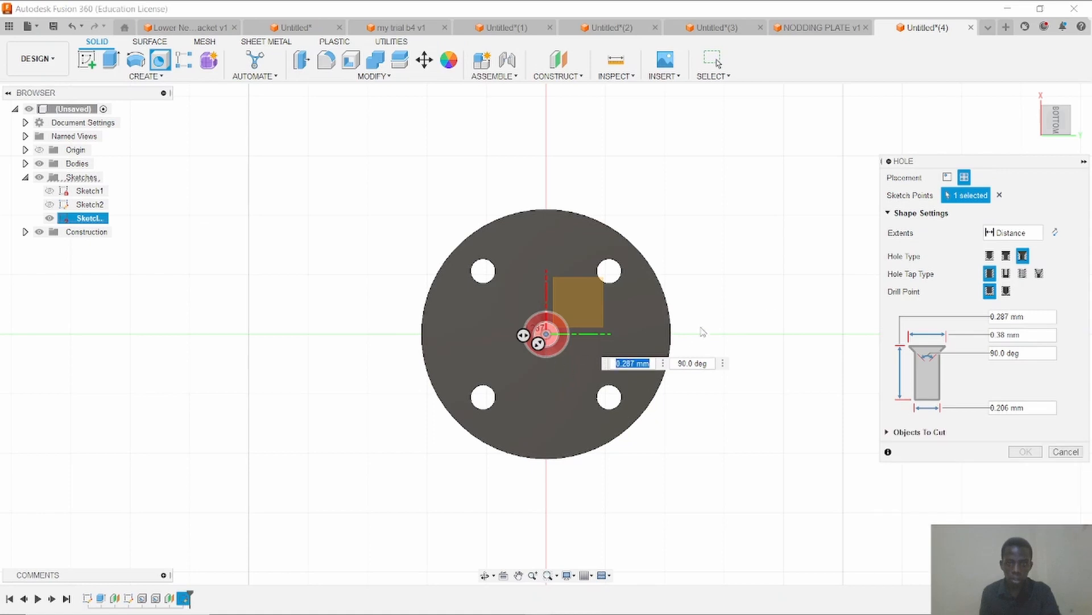
left_click(990, 255)
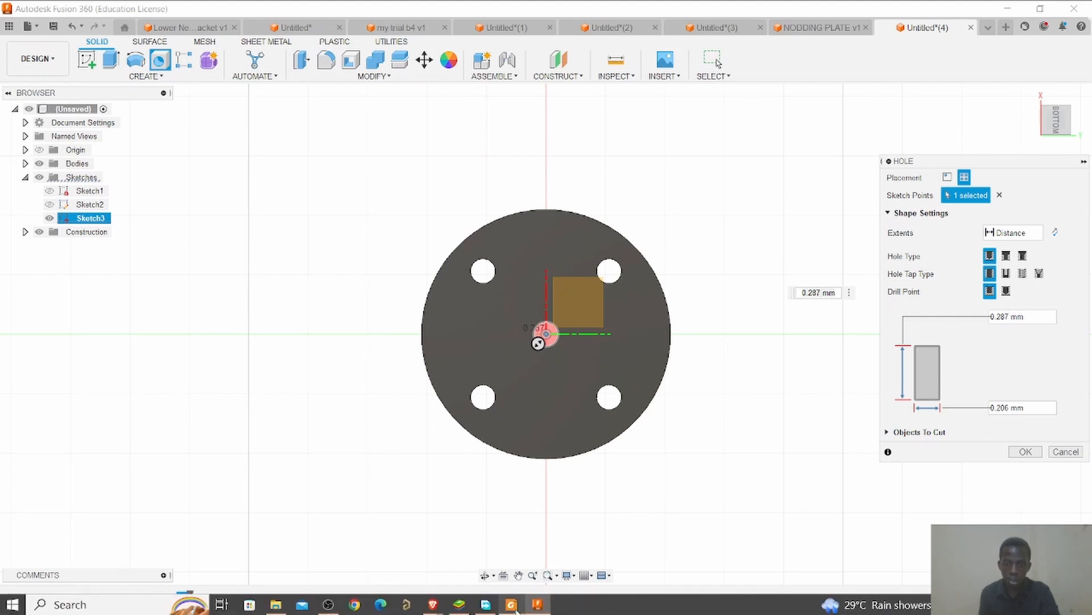
Consult the centre recess callout in the PDF drawing, and set the hole's depth to 0.13 mm and diameter to 0.63 mm.
left_click(516, 604)
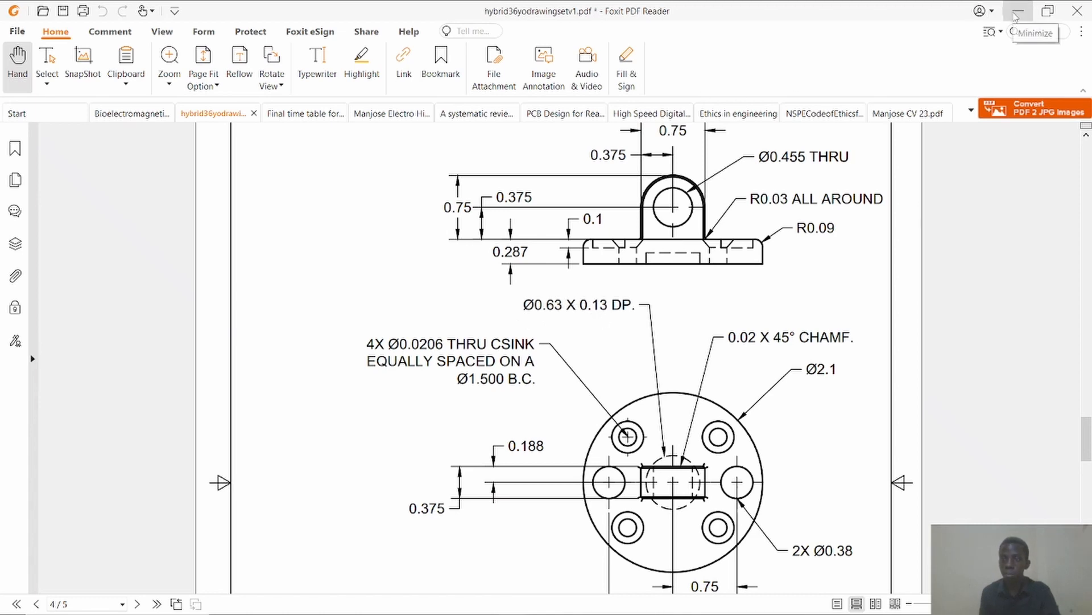
left_click(1018, 11)
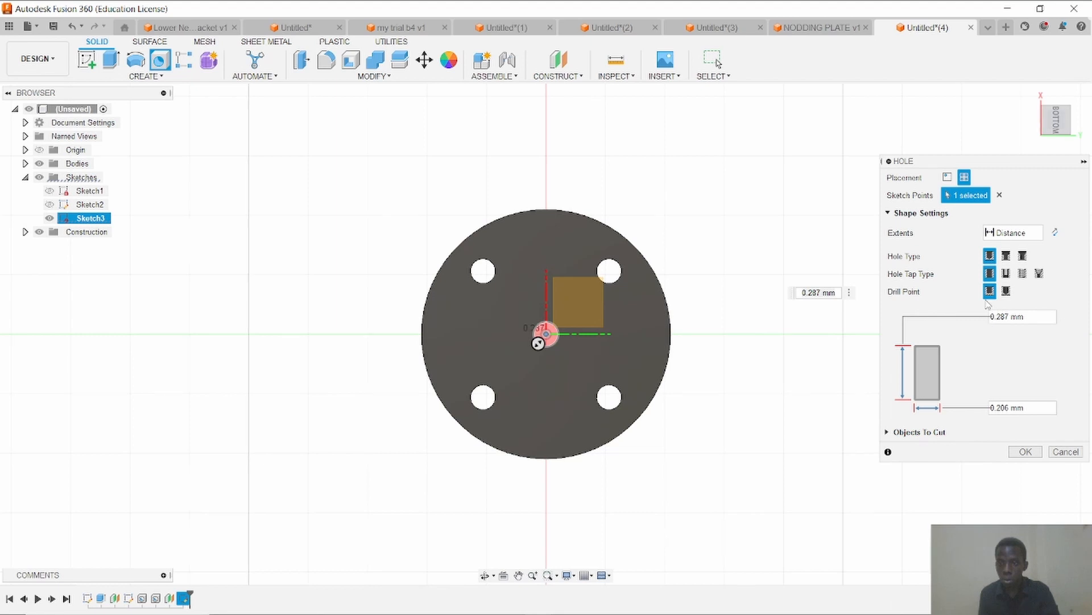
left_click_drag(1010, 321, 985, 317)
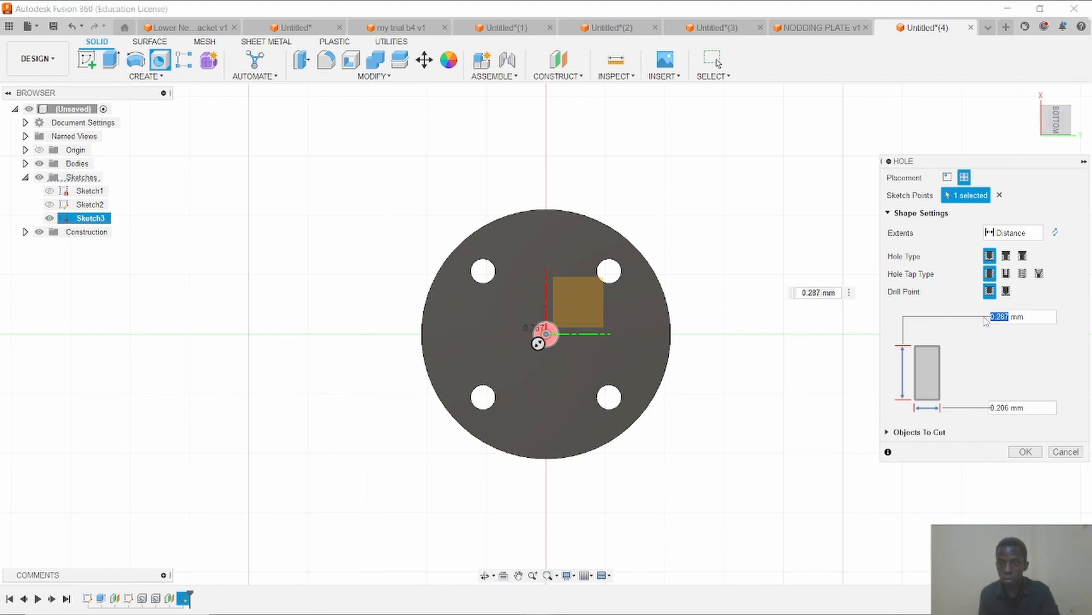
type("0")
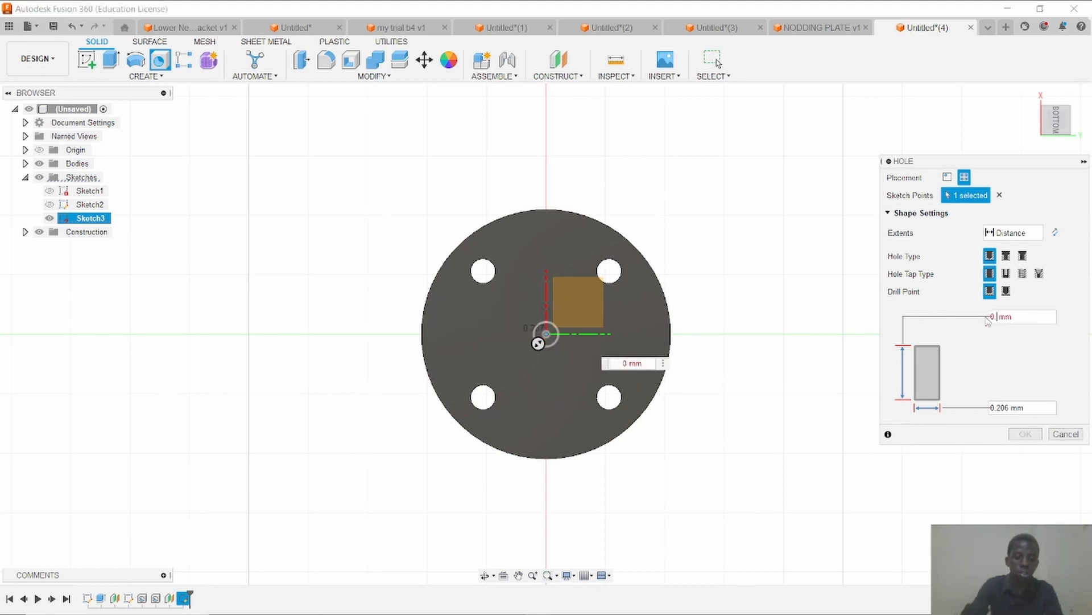
type(".13")
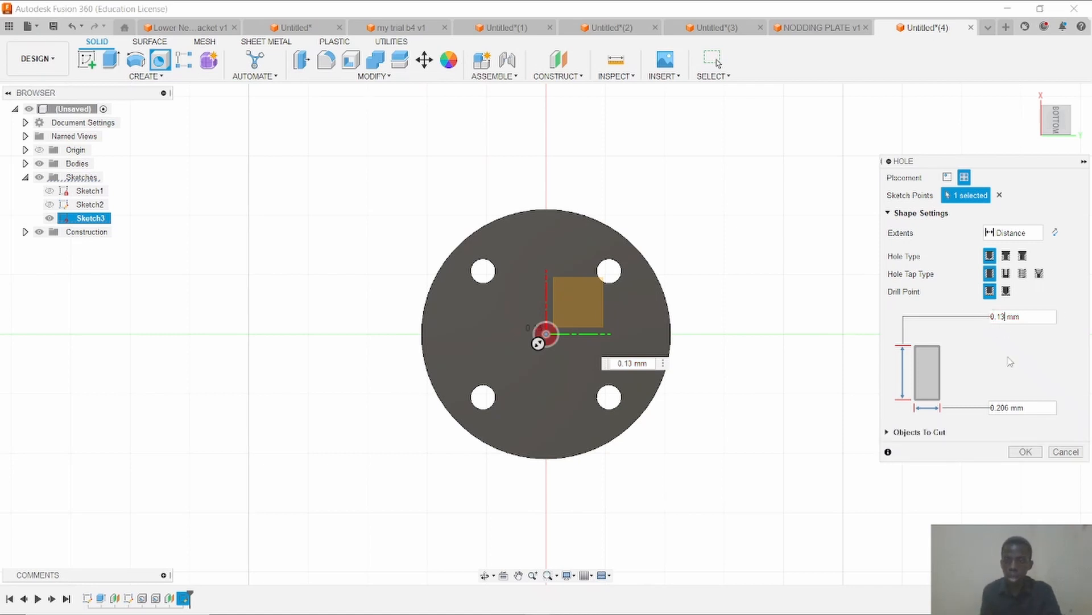
left_click(1011, 407)
type("0.6")
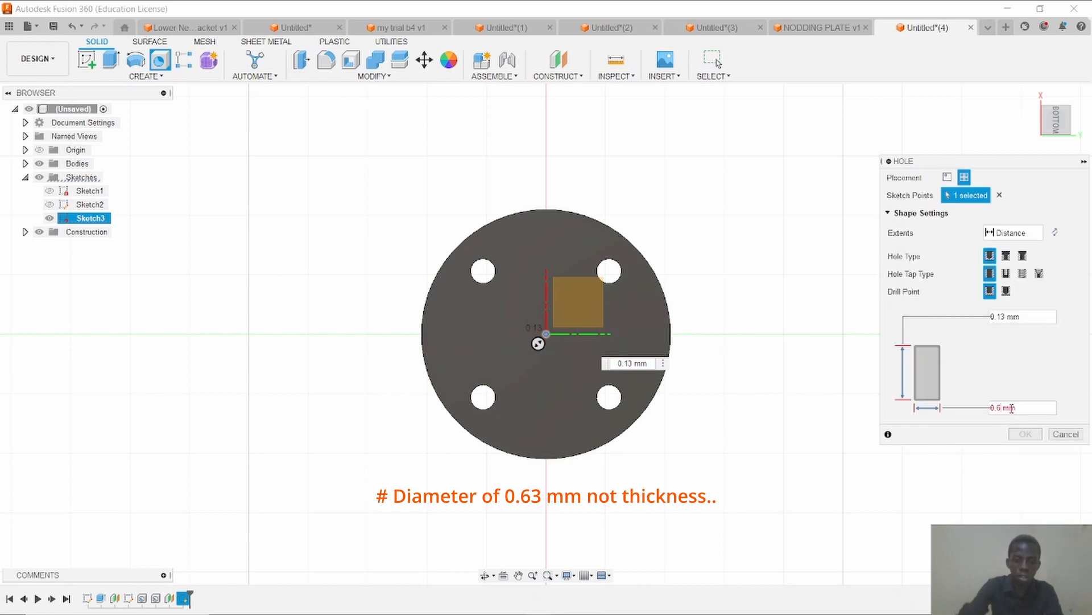
type("3")
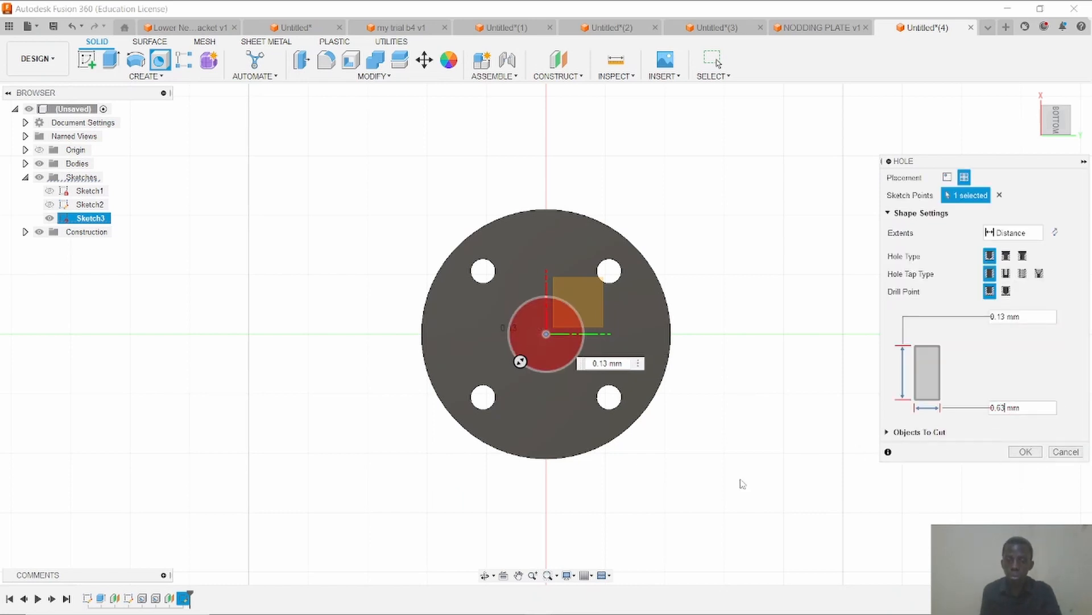
left_click(485, 575)
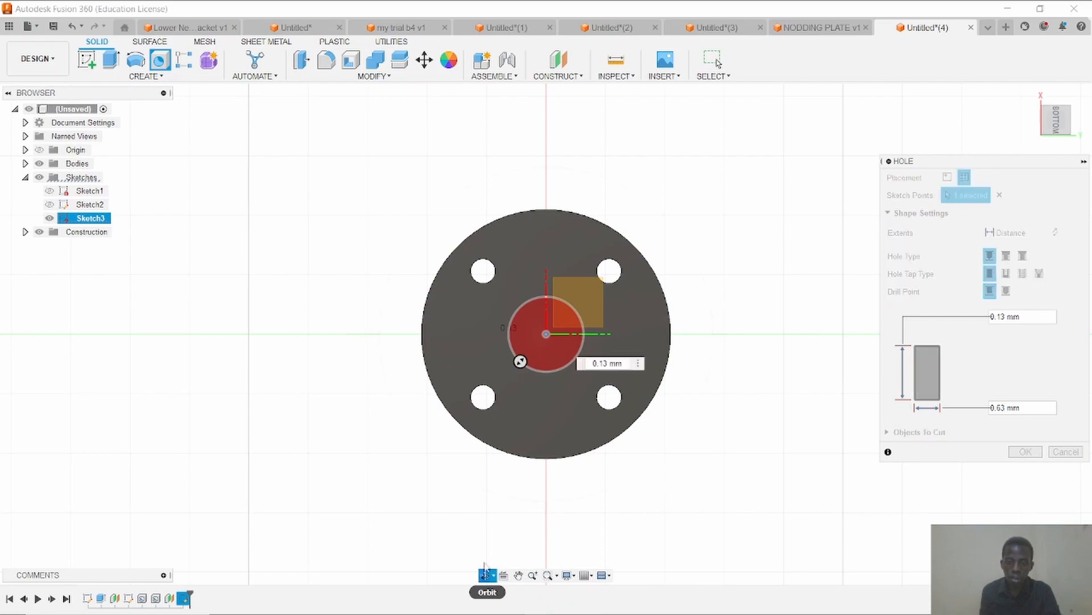
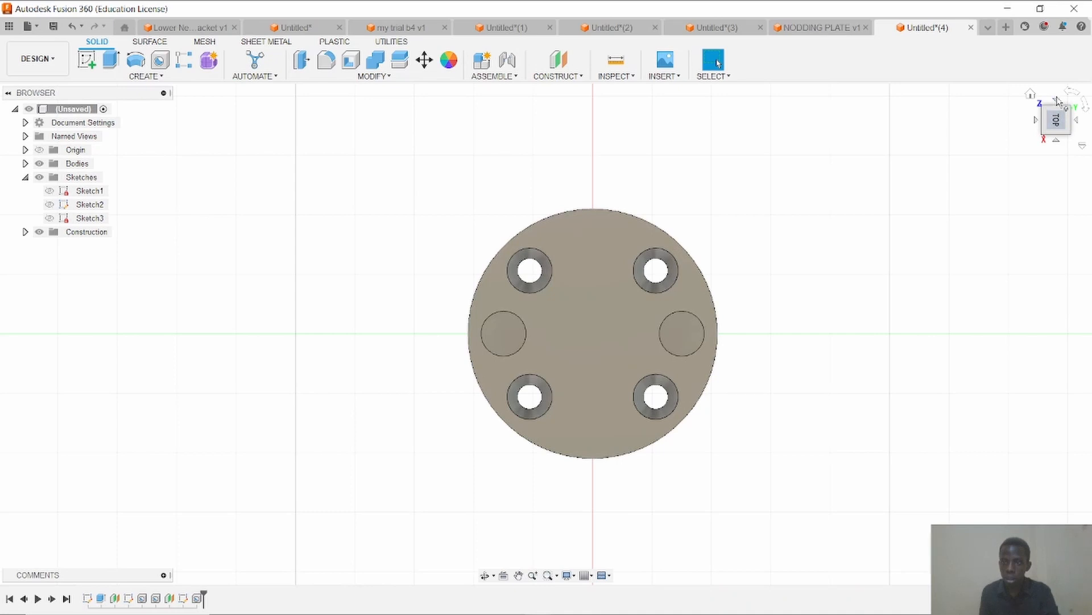
Create a construction plane at 0 mm offset from the vertical YZ origin plane and start a sketch on it.
left_click(1057, 100)
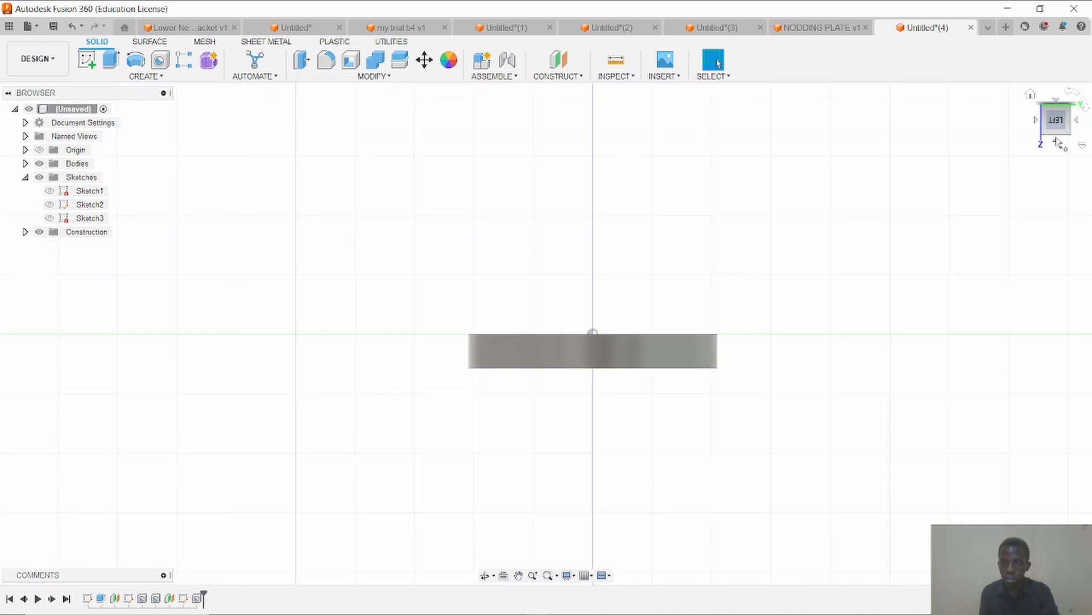
left_click(1059, 142)
left_click(1059, 143)
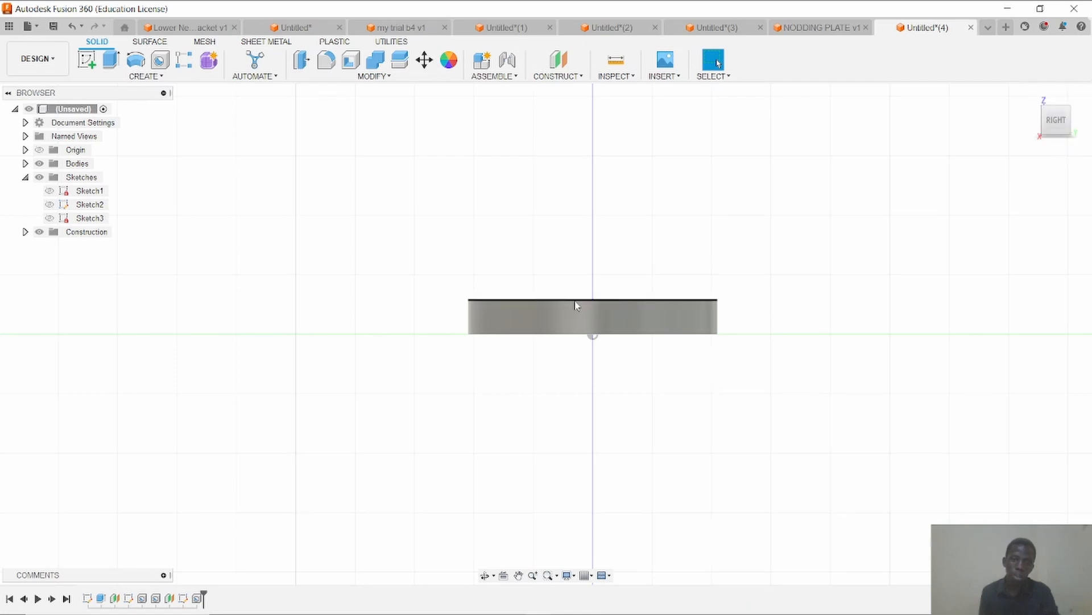
left_click(485, 574)
mouse_move(537, 476)
left_mouse_down()
mouse_move(532, 495)
mouse_move(537, 463)
mouse_move(530, 469)
left_mouse_up()
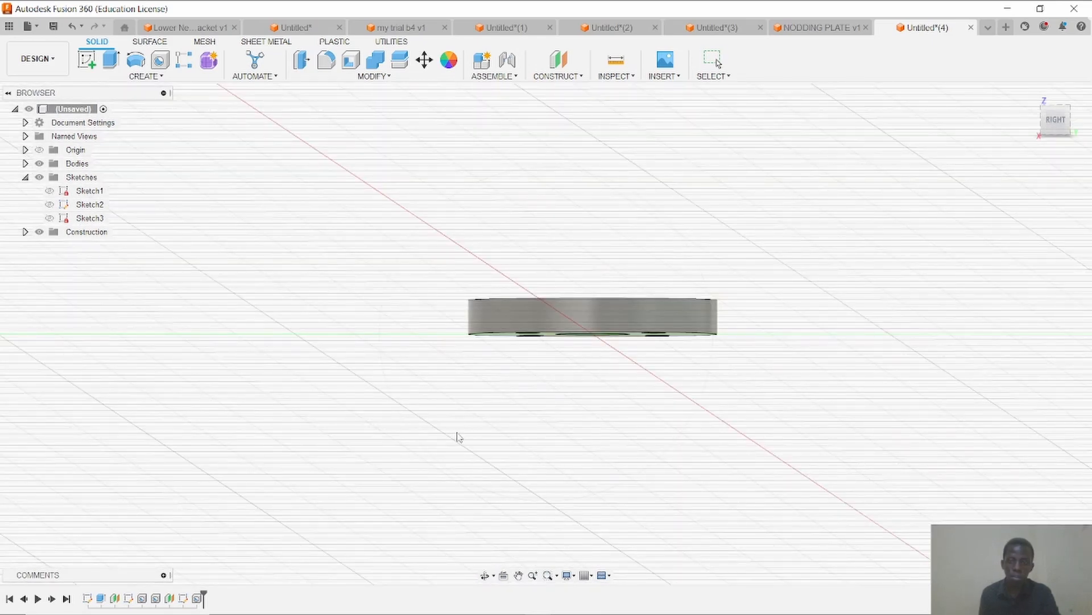
key("Escape")
left_click(1051, 129)
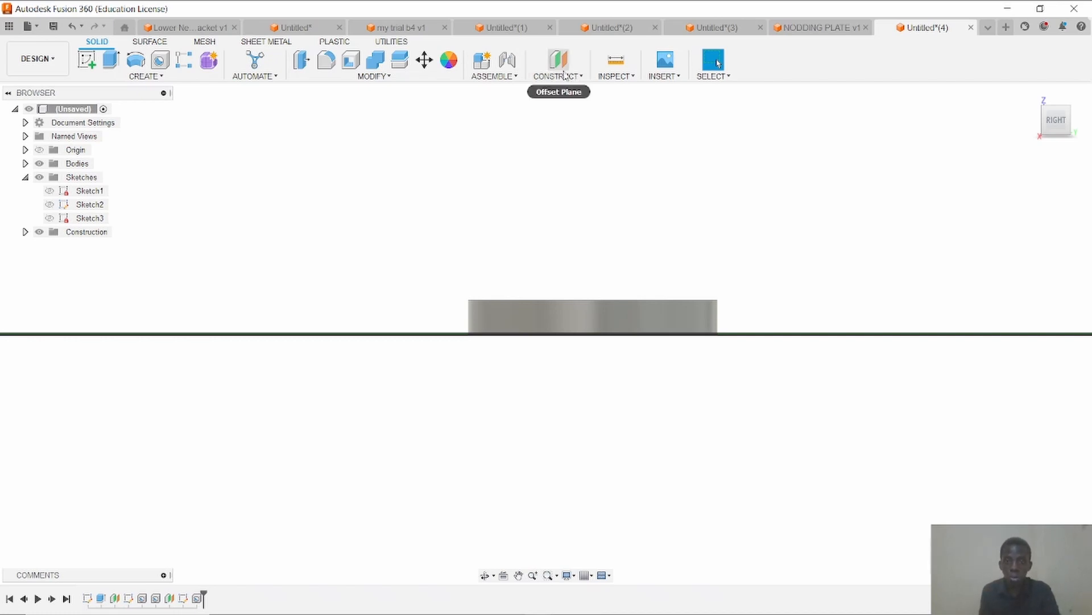
left_click(566, 77)
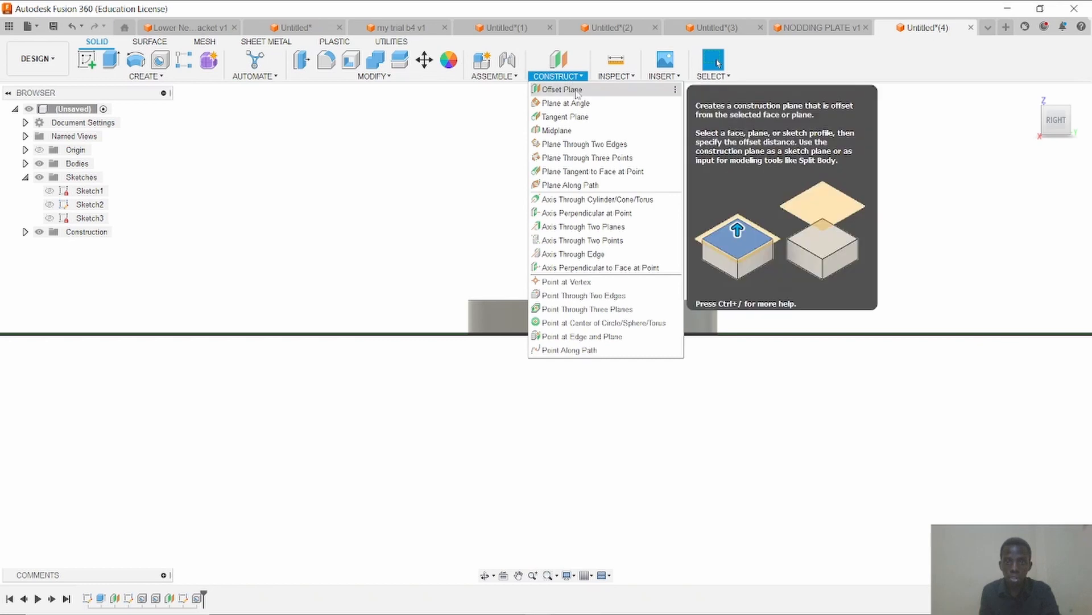
left_click(576, 91)
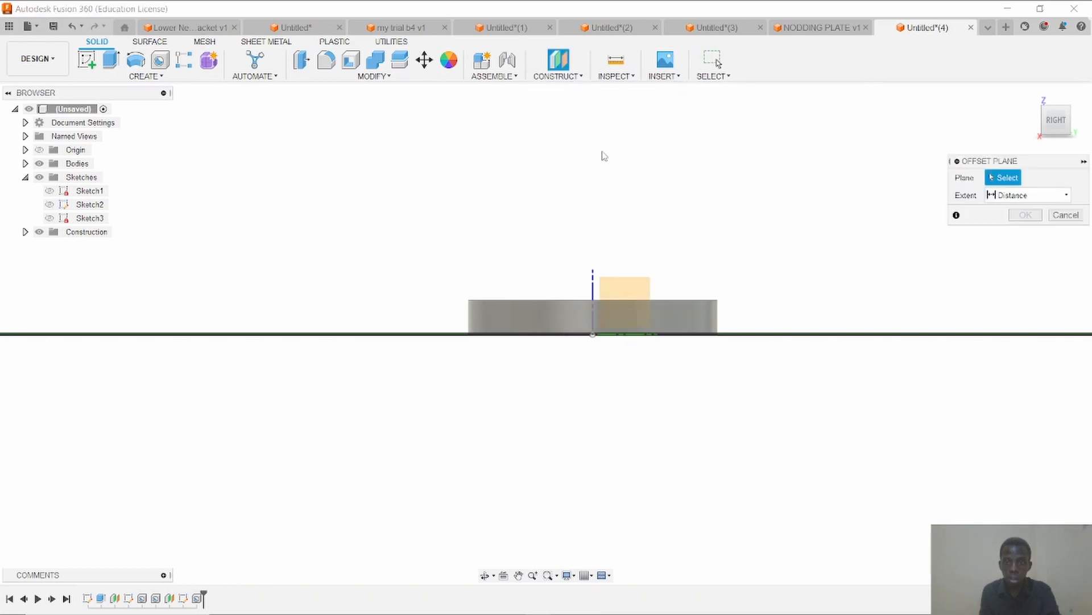
left_click(635, 299)
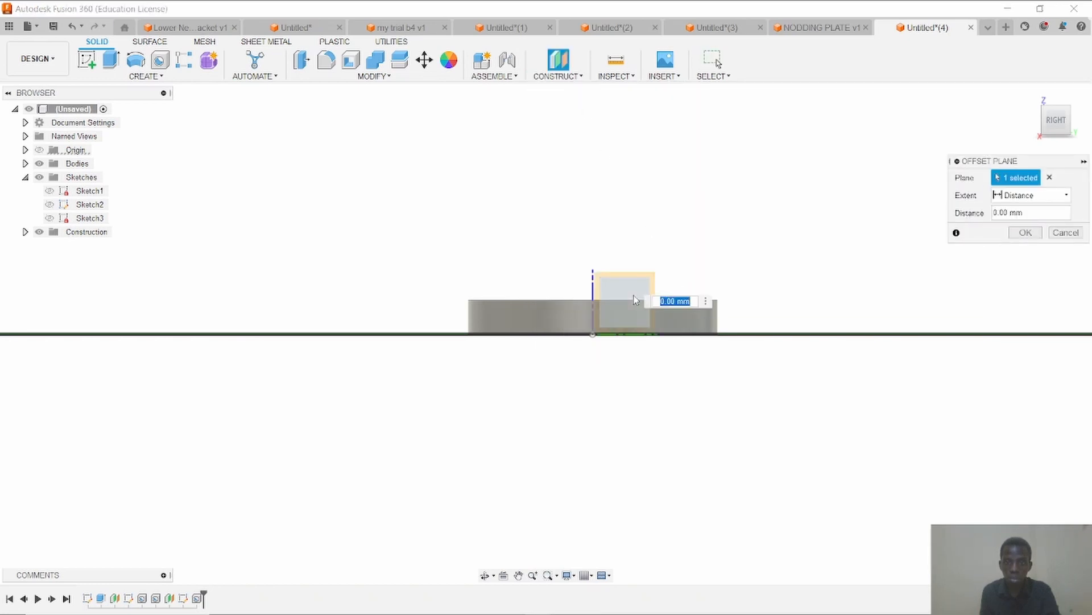
left_click(1025, 232)
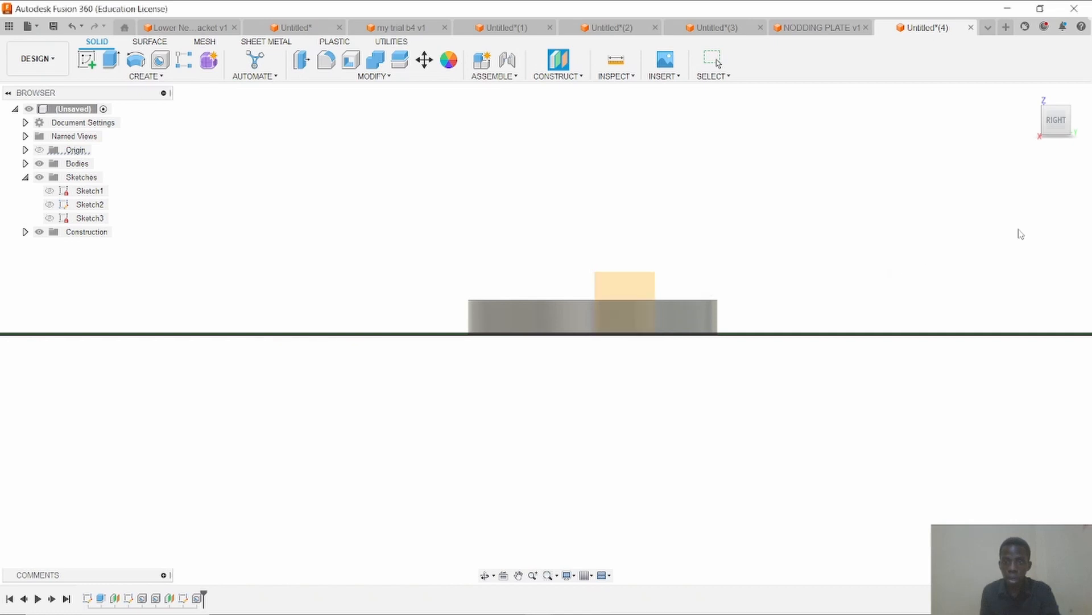
right_click(644, 289)
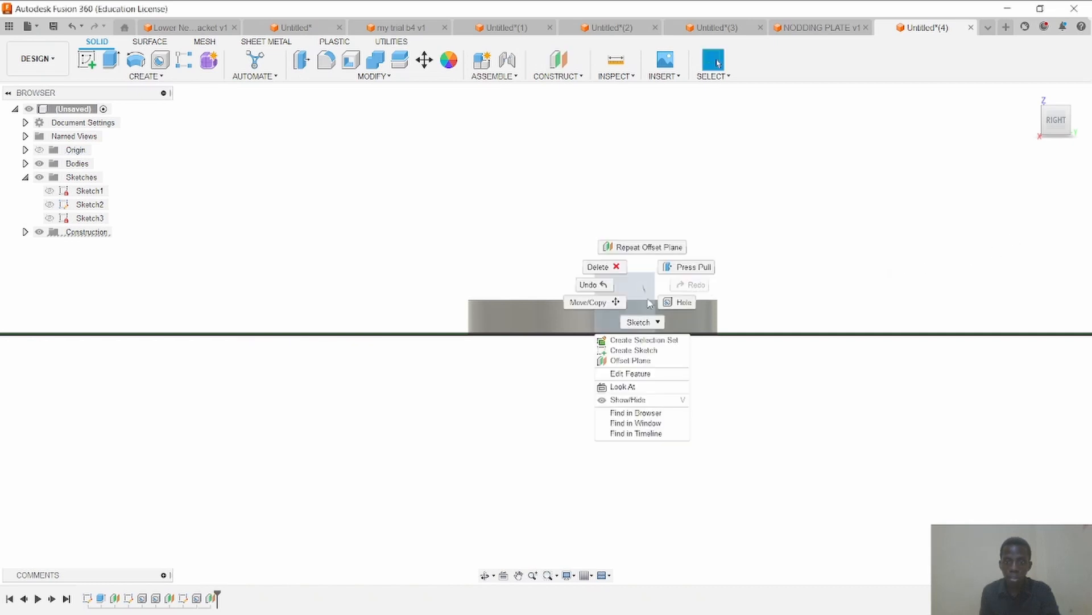
left_click(649, 350)
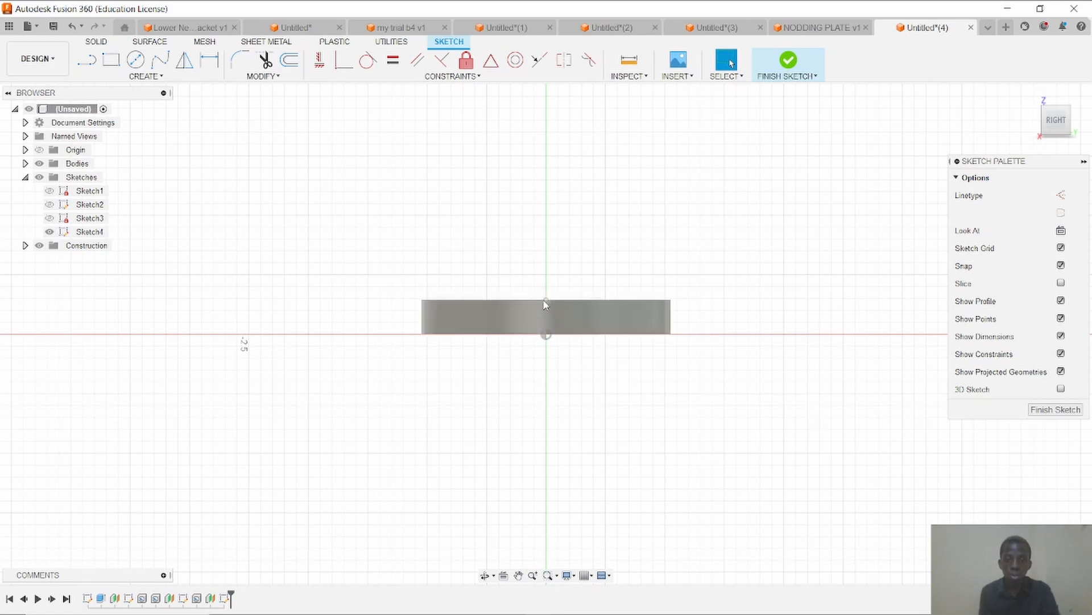
Draw a horizontal line about 4.5 mm long above the plate in the side-view sketch.
left_click(86, 60)
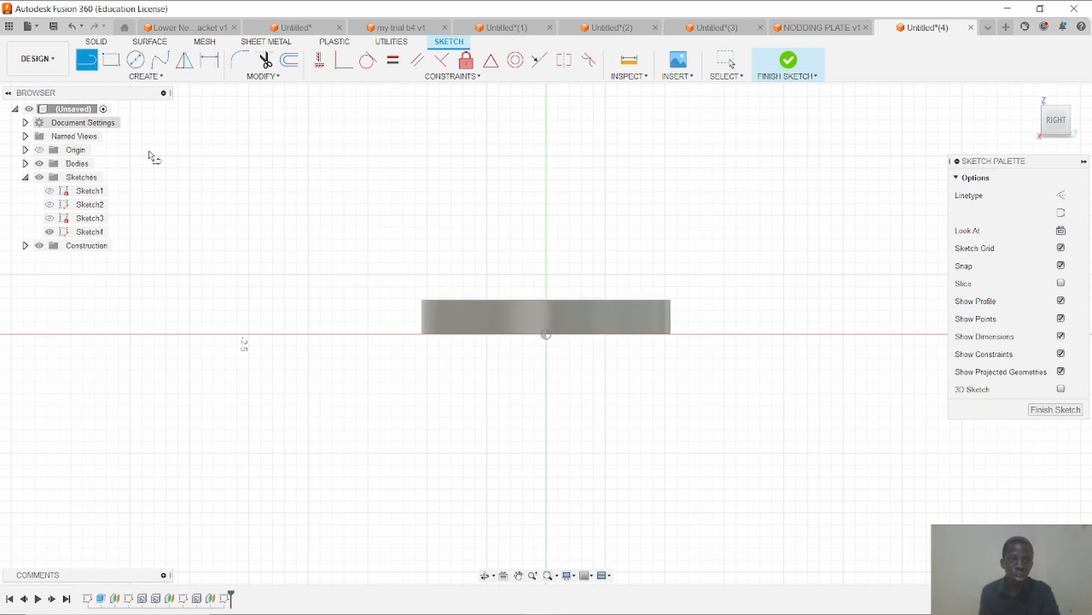
left_click(248, 240)
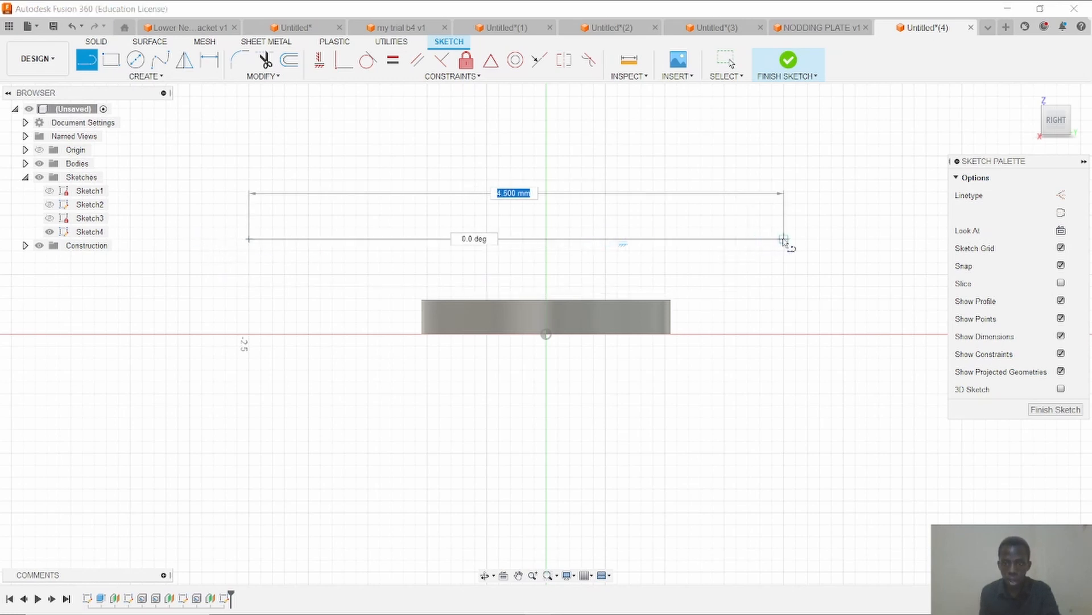
left_click(784, 239)
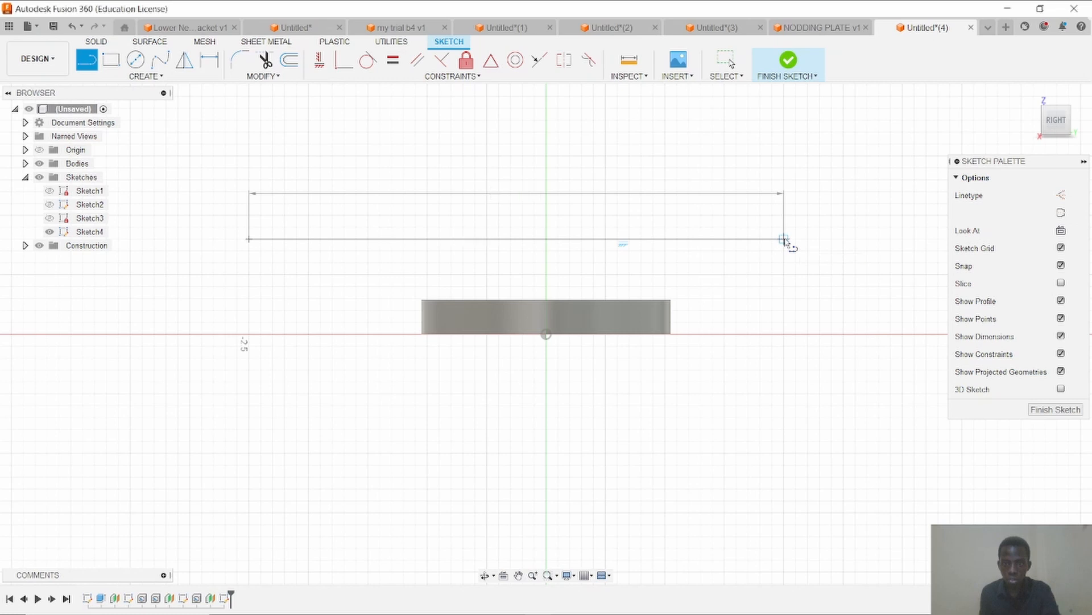
right_click(830, 299)
left_click(819, 286)
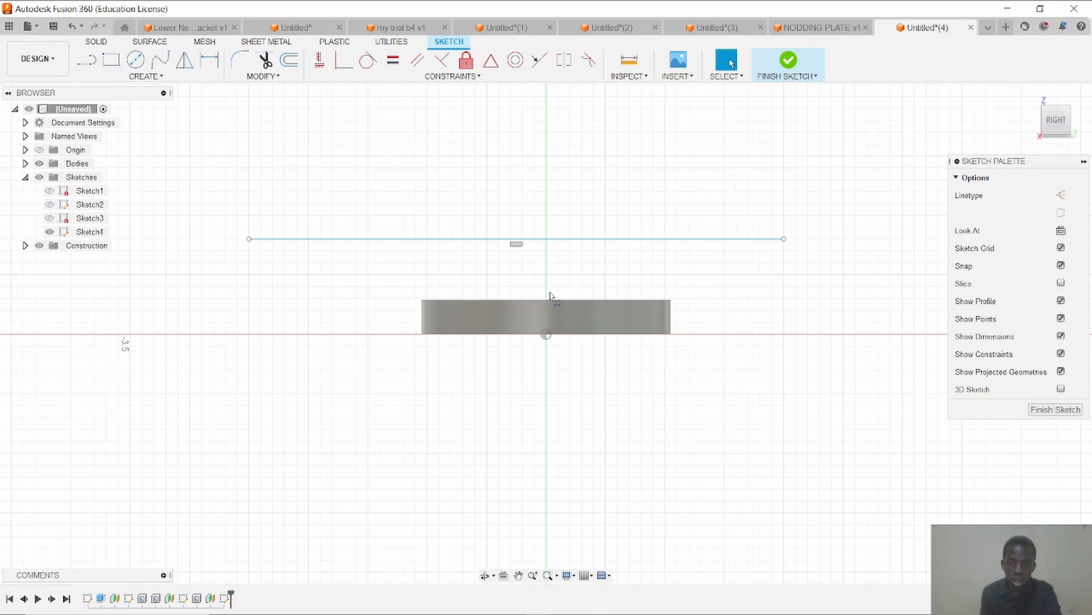
right_click(760, 289)
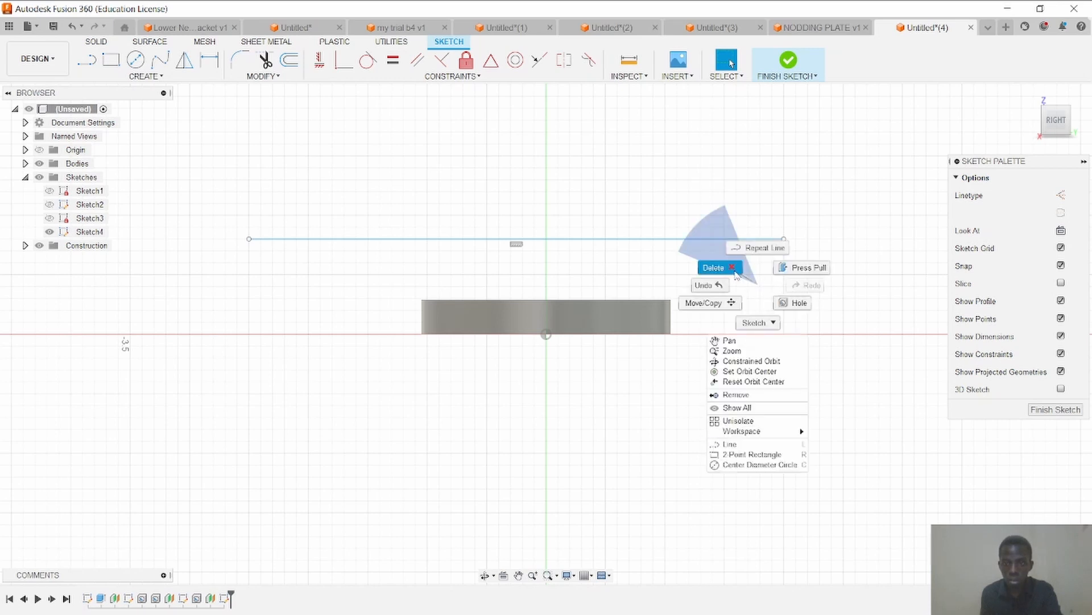
left_click(856, 252)
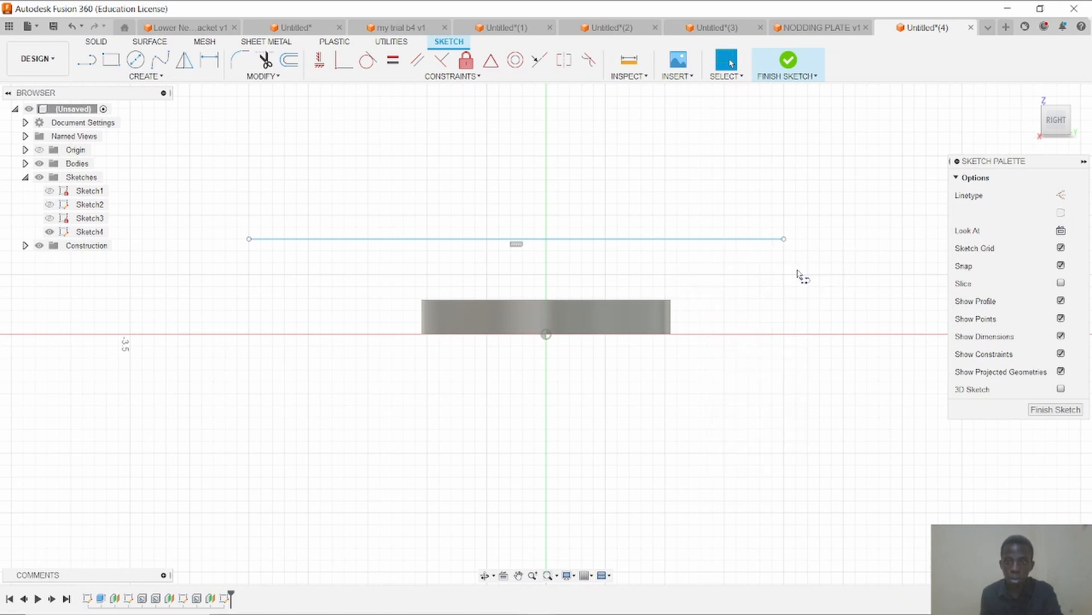
right_click(754, 303)
left_click(730, 289)
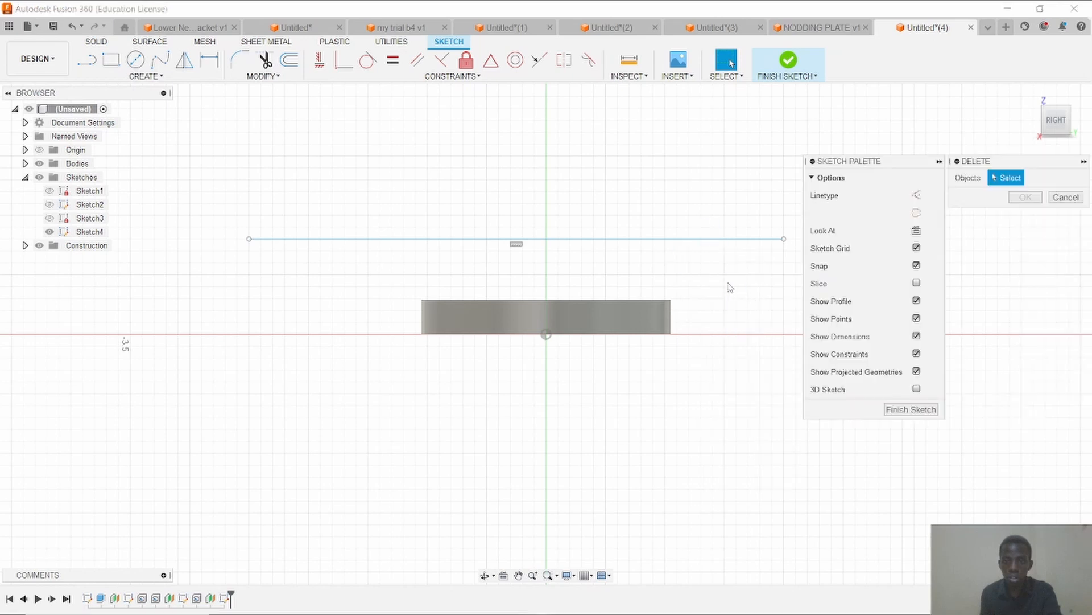
left_click(1065, 197)
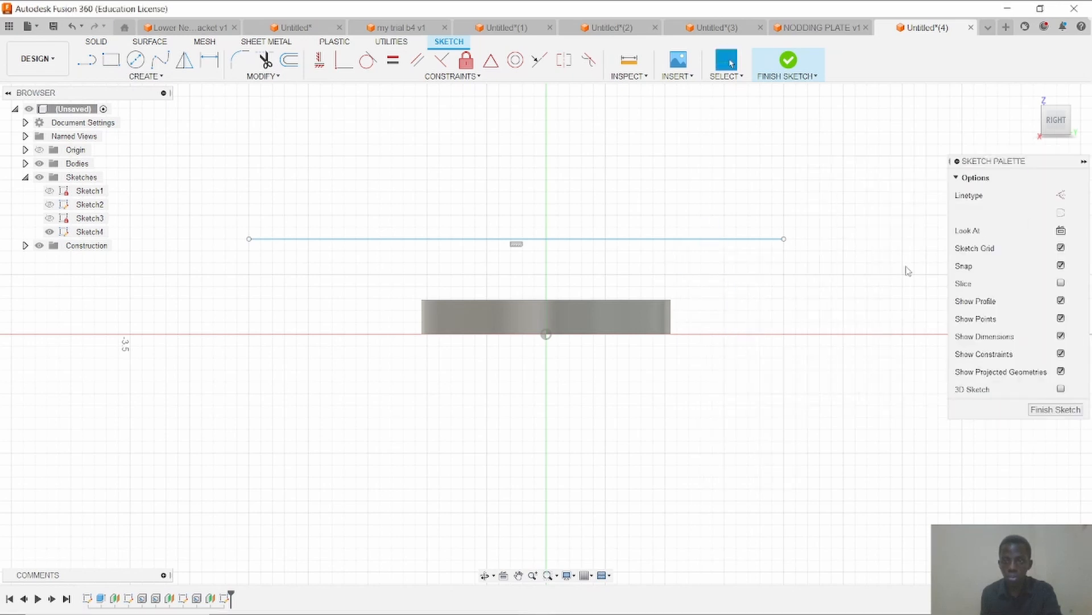
Constrain the horizontal line coincident with the centre point on the plate's top edge.
left_click(536, 243)
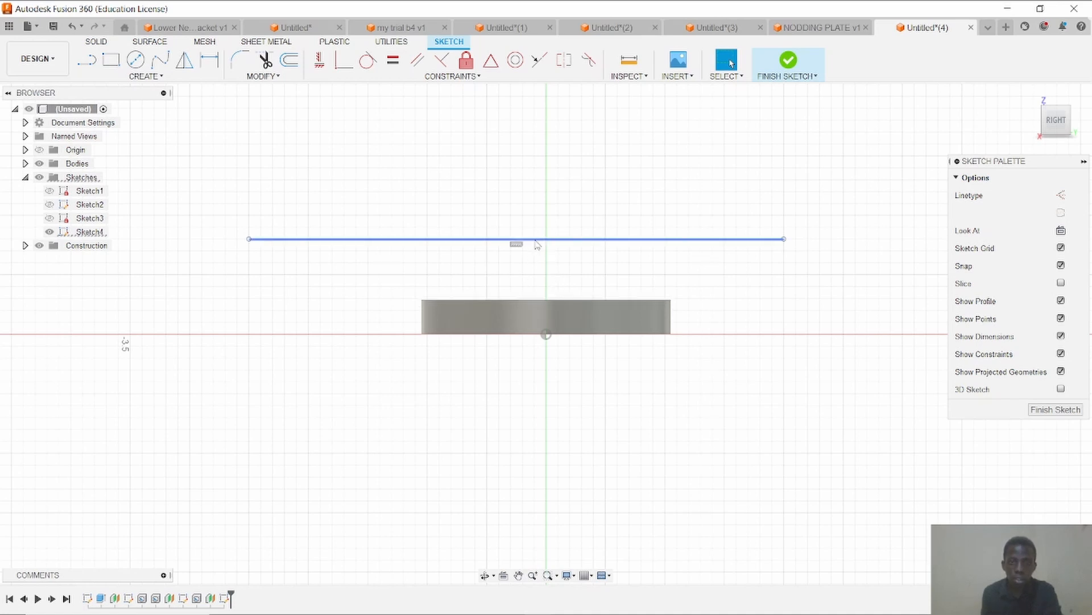
left_click(344, 63)
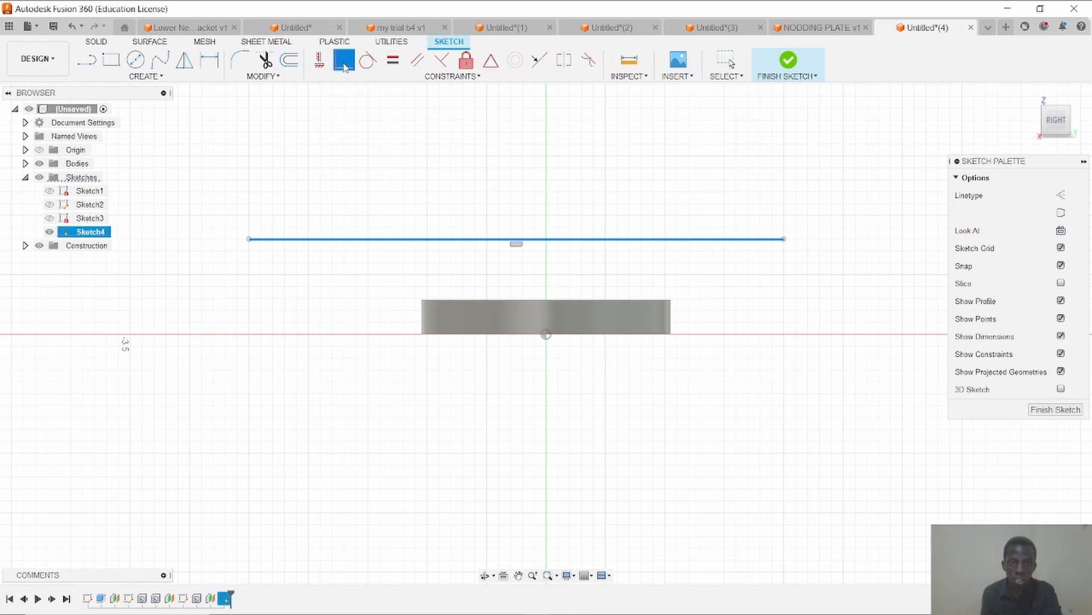
left_click(546, 300)
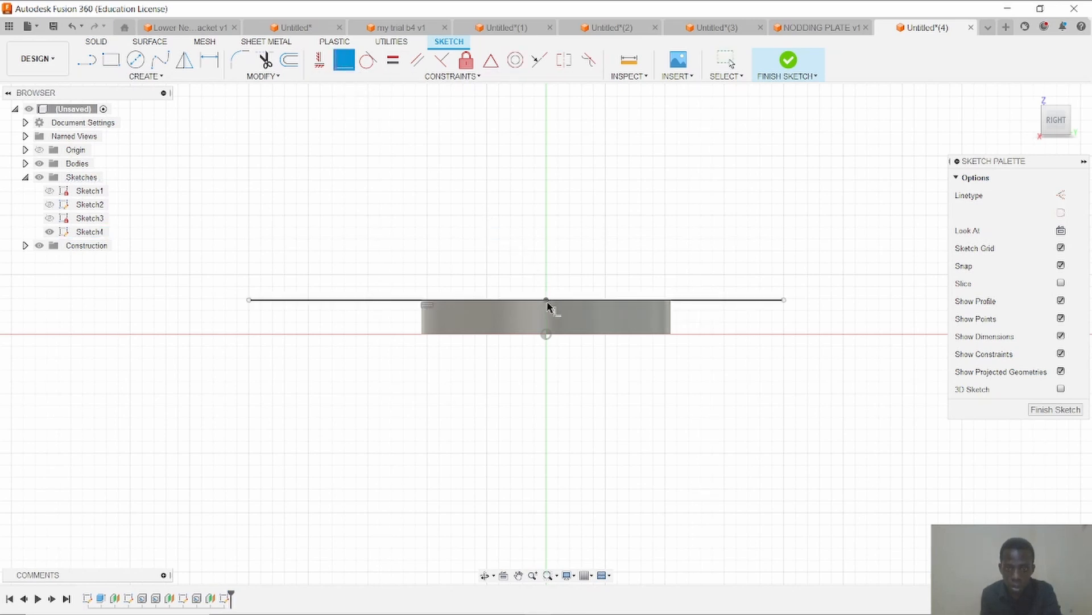
scroll(529, 293, "up", 6)
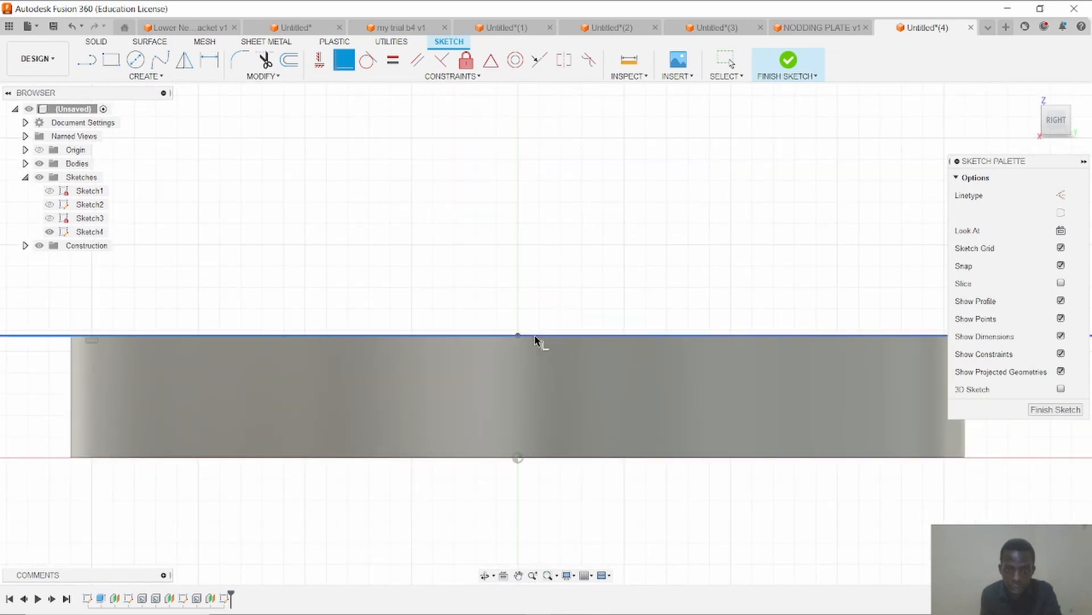
scroll(548, 335, "down", 5)
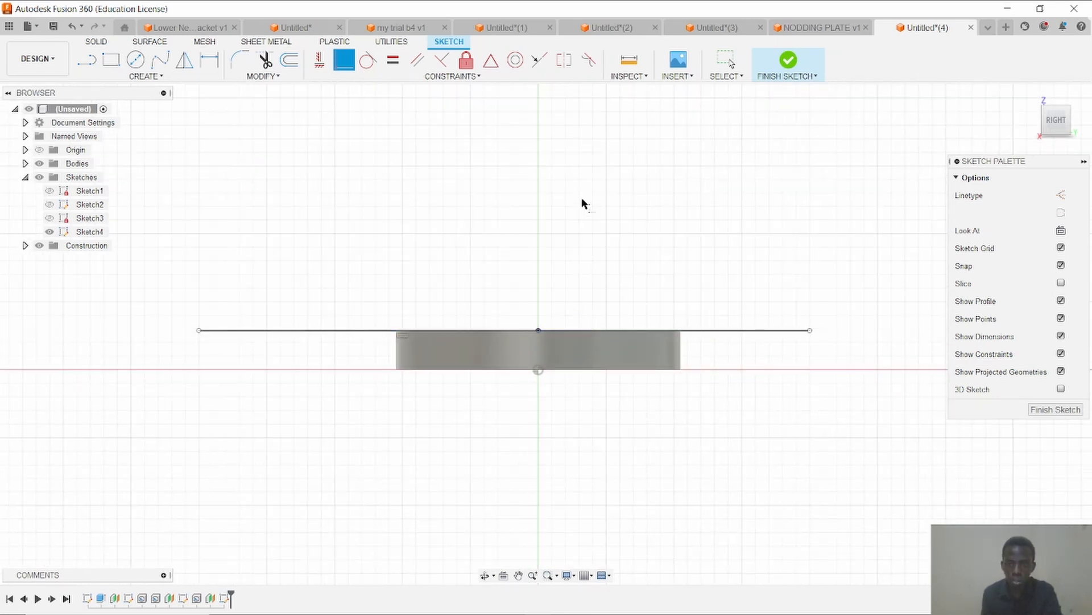
key("Escape")
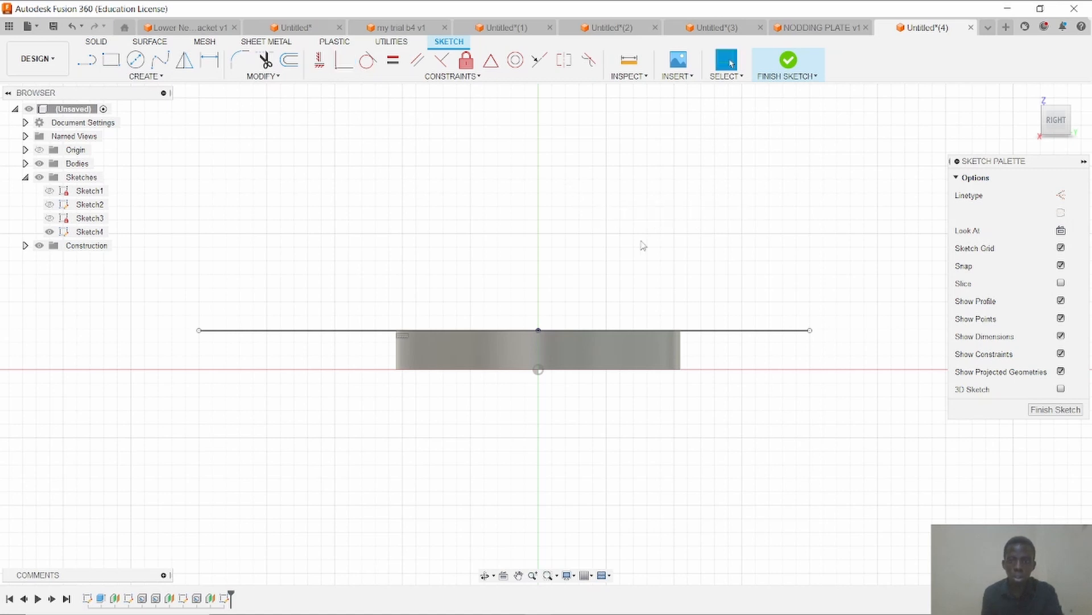
Convert the horizontal line along the plate's top edge to a construction line.
left_click(787, 330)
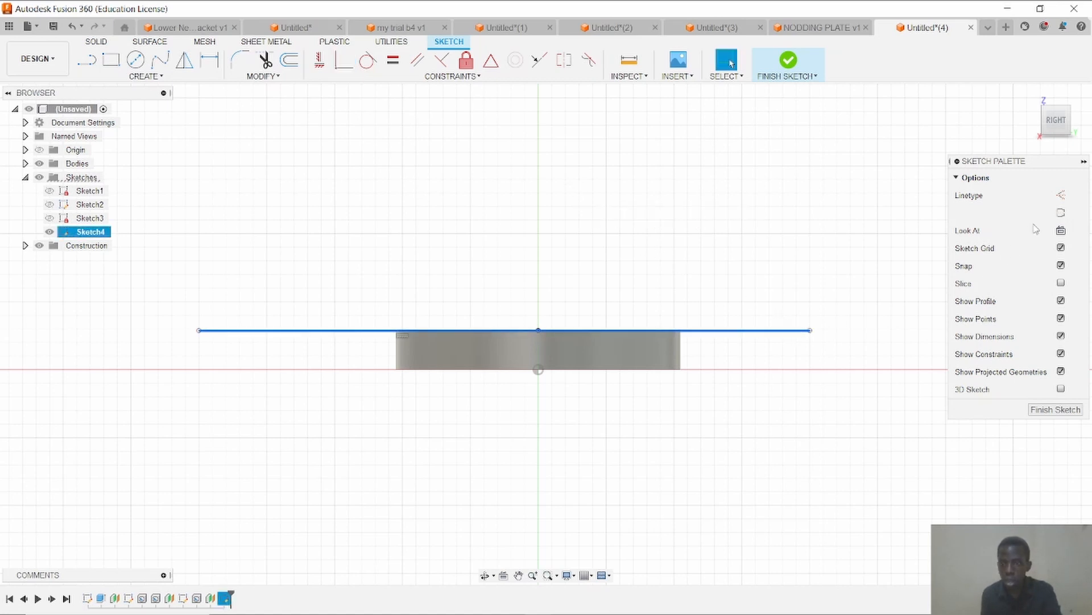
left_click(1062, 195)
key("Escape")
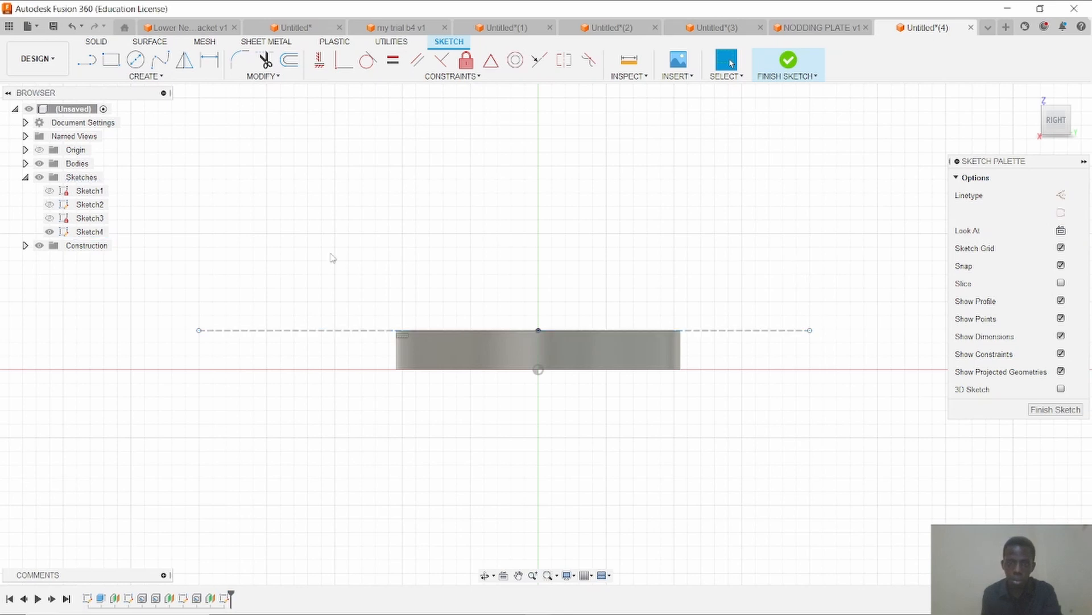
Draw a vertical line through the plate's centre, extending above and below it, and convert it to a construction line.
left_click(87, 60)
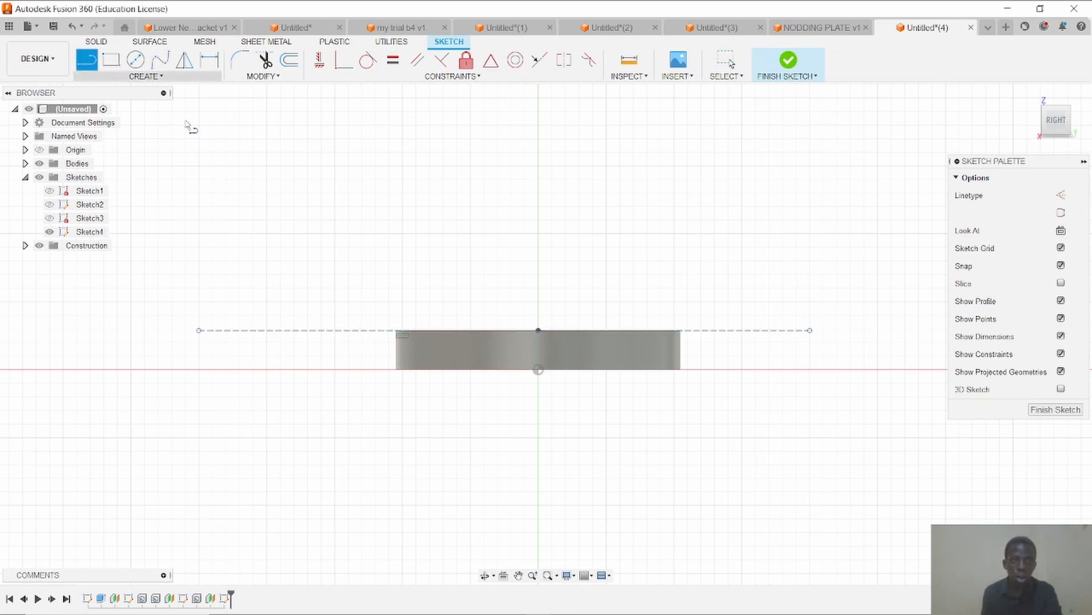
left_click(538, 125)
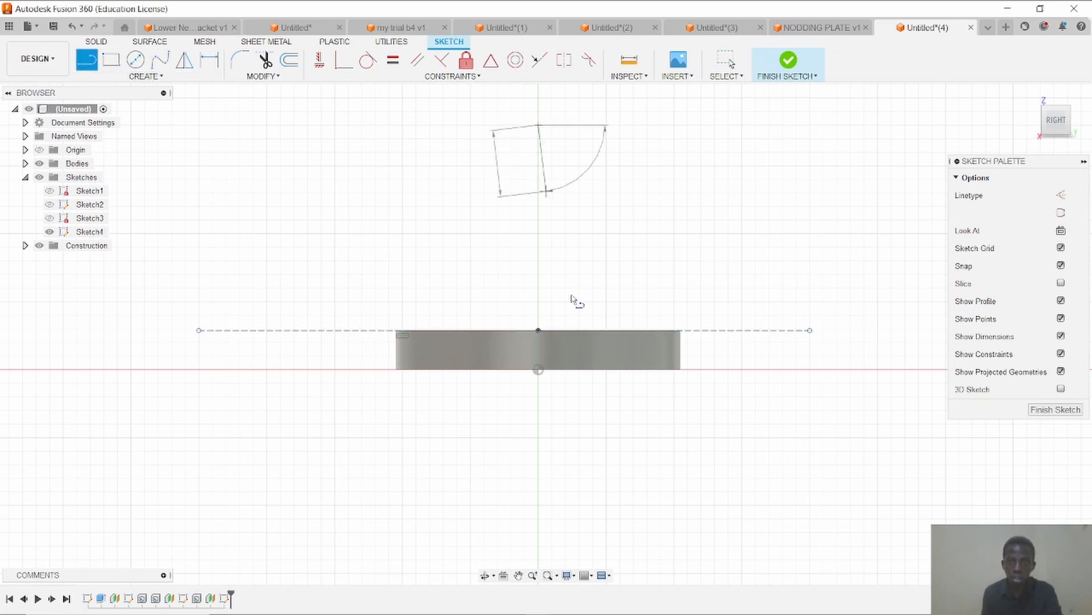
left_click(538, 540)
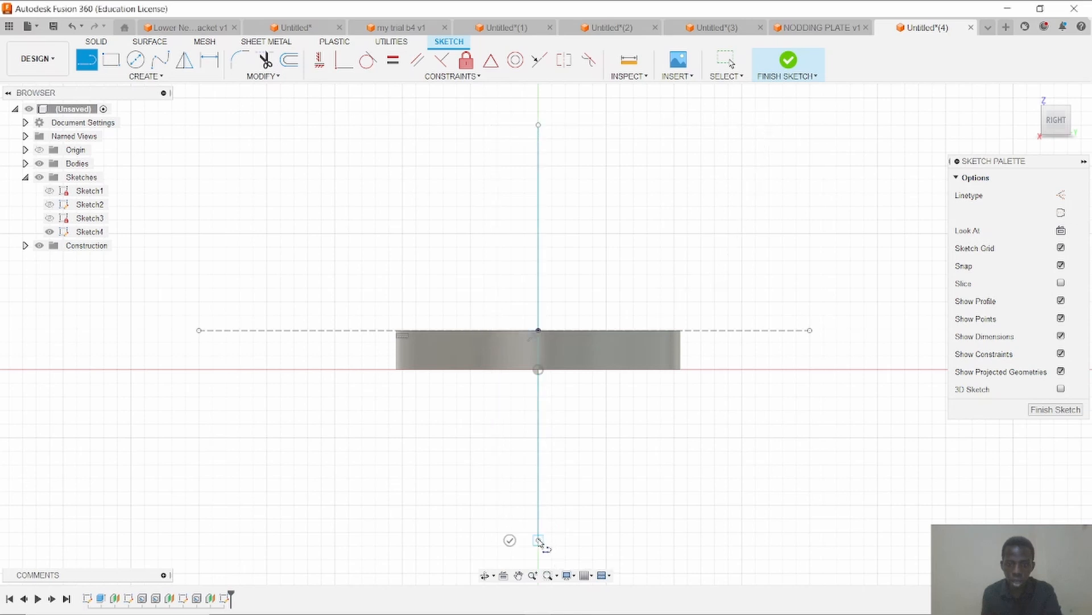
key("Escape")
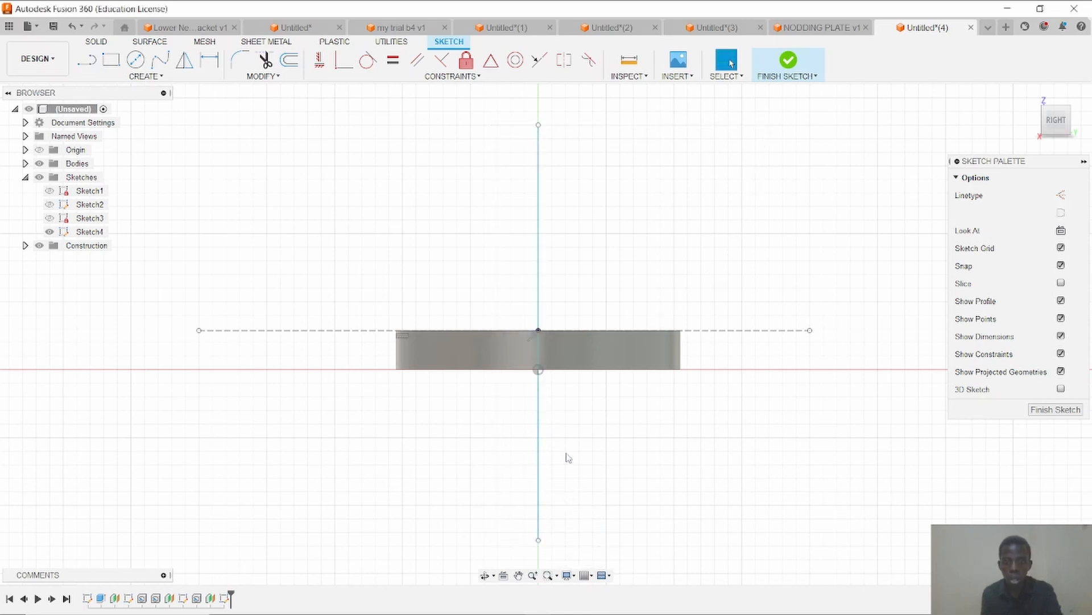
left_click(538, 191)
left_click(1061, 195)
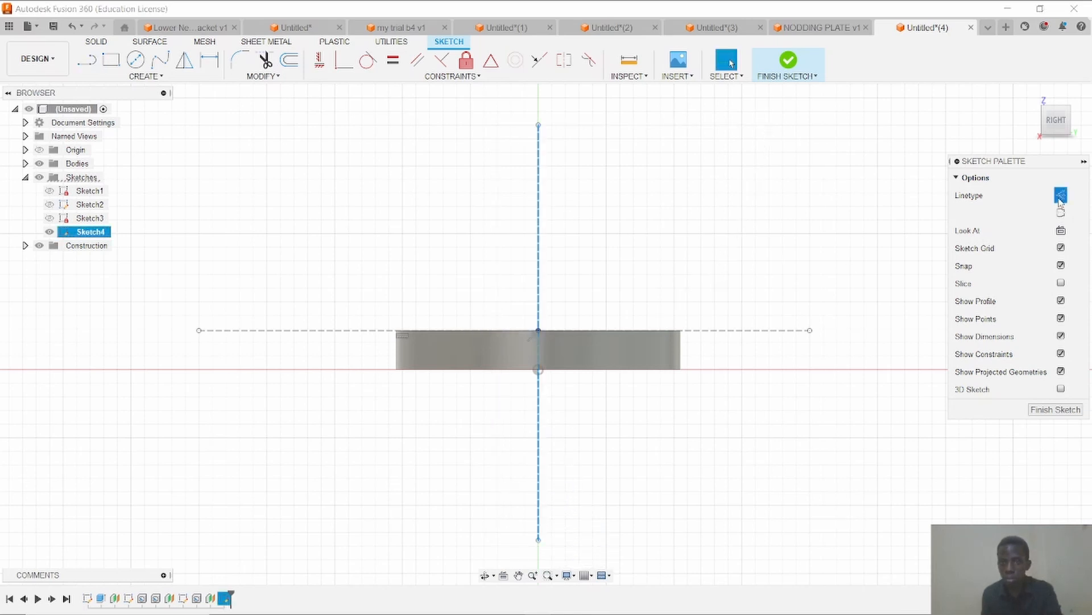
left_click(726, 235)
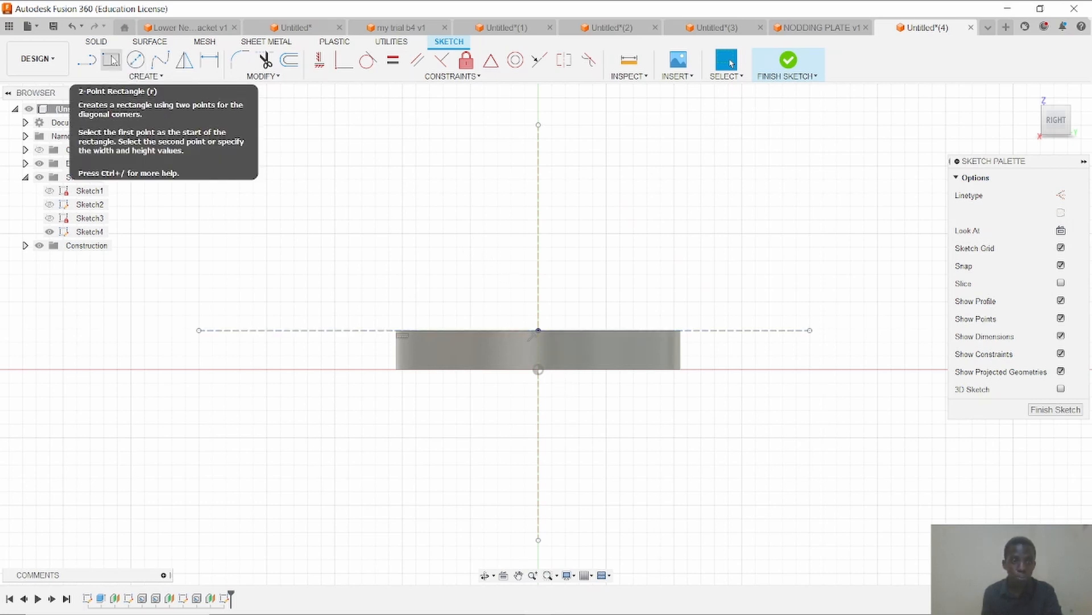
Sketch a two-point rectangle about 1 mm wide and 1 mm high on the plate's top edge, straddling the vertical construction line.
left_click(110, 60)
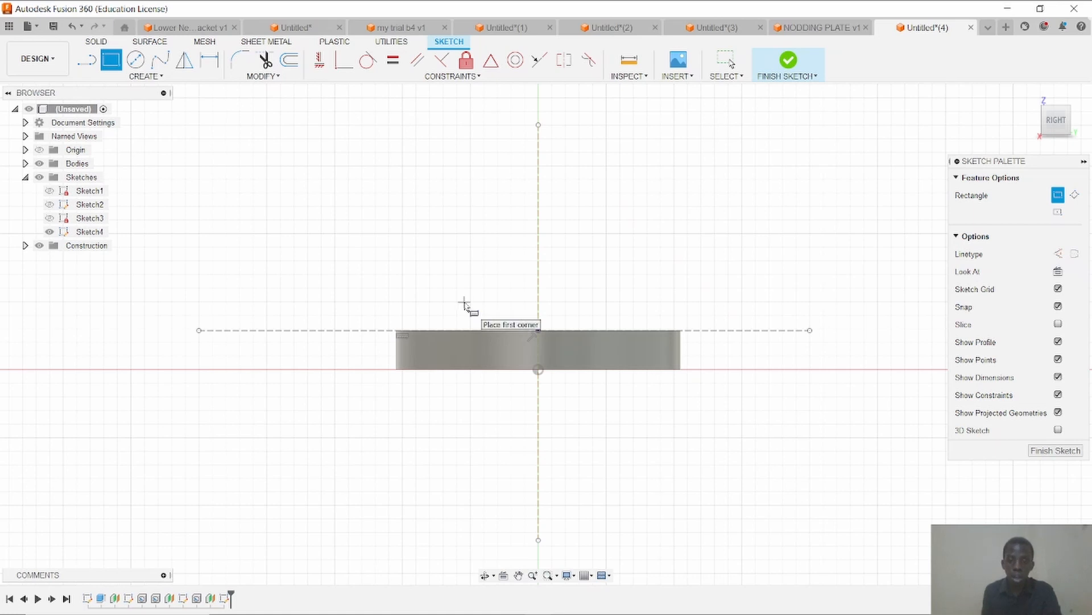
left_click(472, 329)
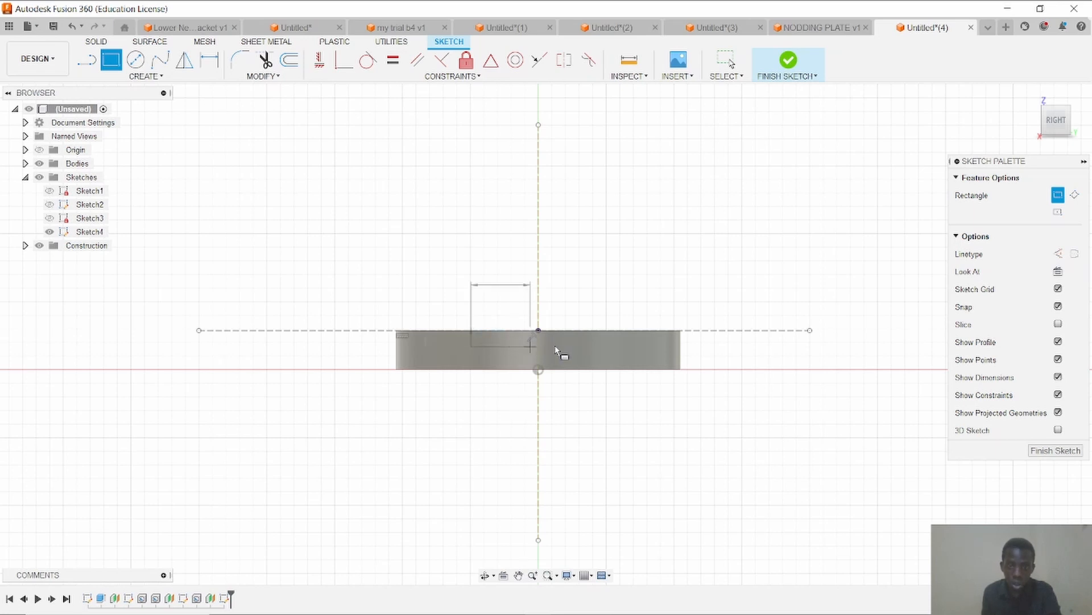
key("Escape")
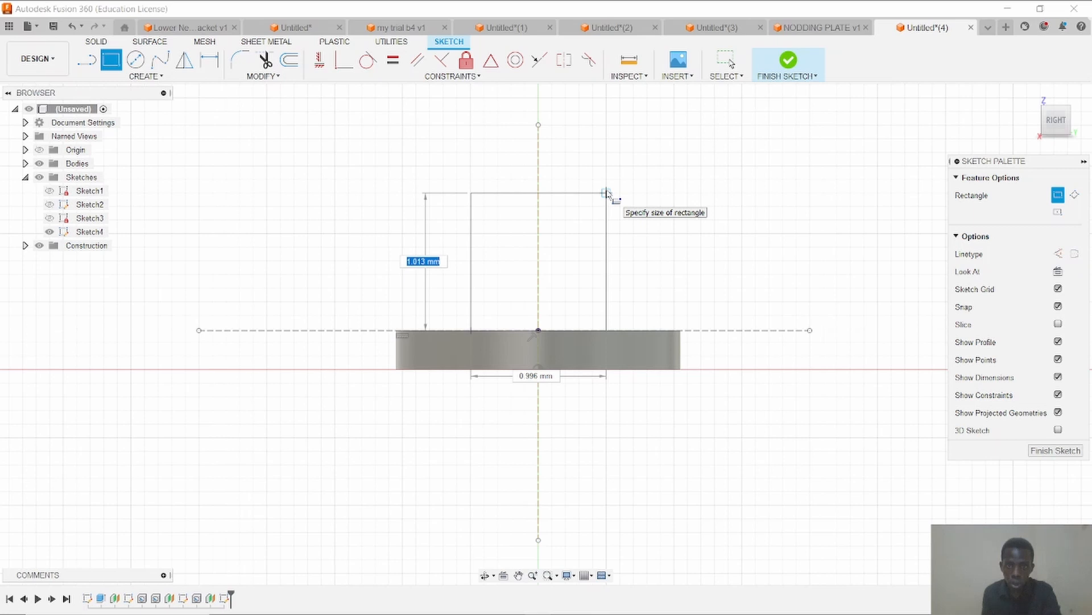
left_click(607, 194)
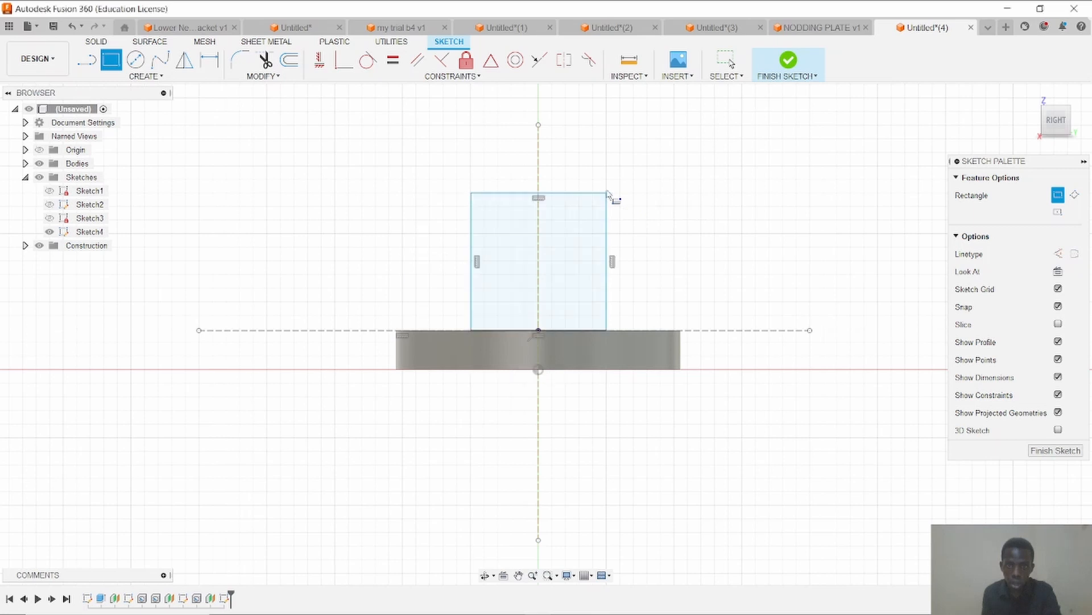
right_click(715, 154)
left_click(772, 159)
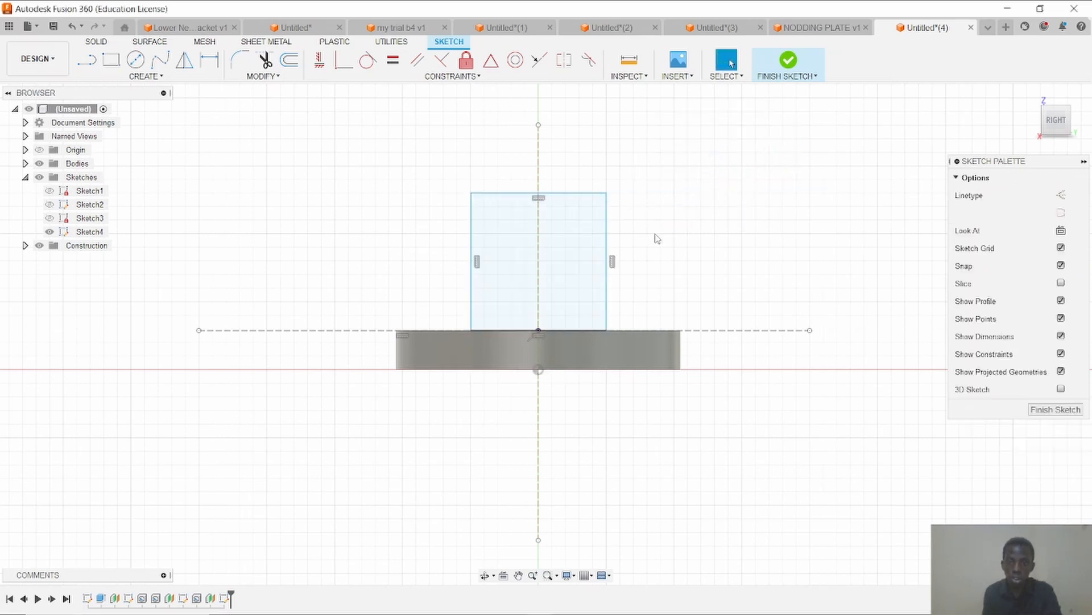
left_click(588, 260)
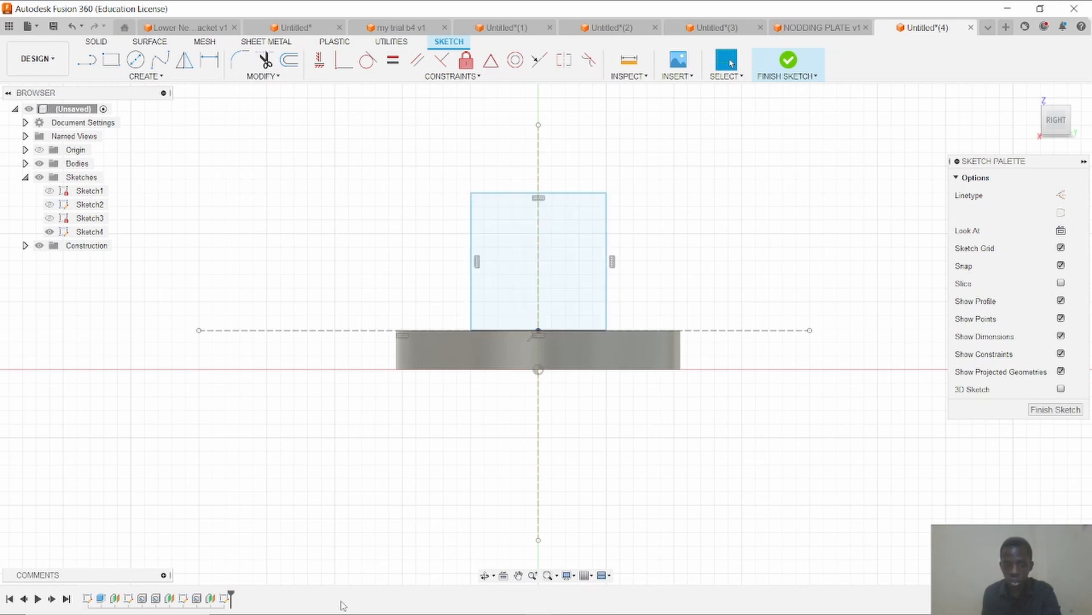
Inspect the rectangle's position on the plate in 3D, and consult the lug's views and dimensions in the PDF drawing.
mouse_move(348, 606)
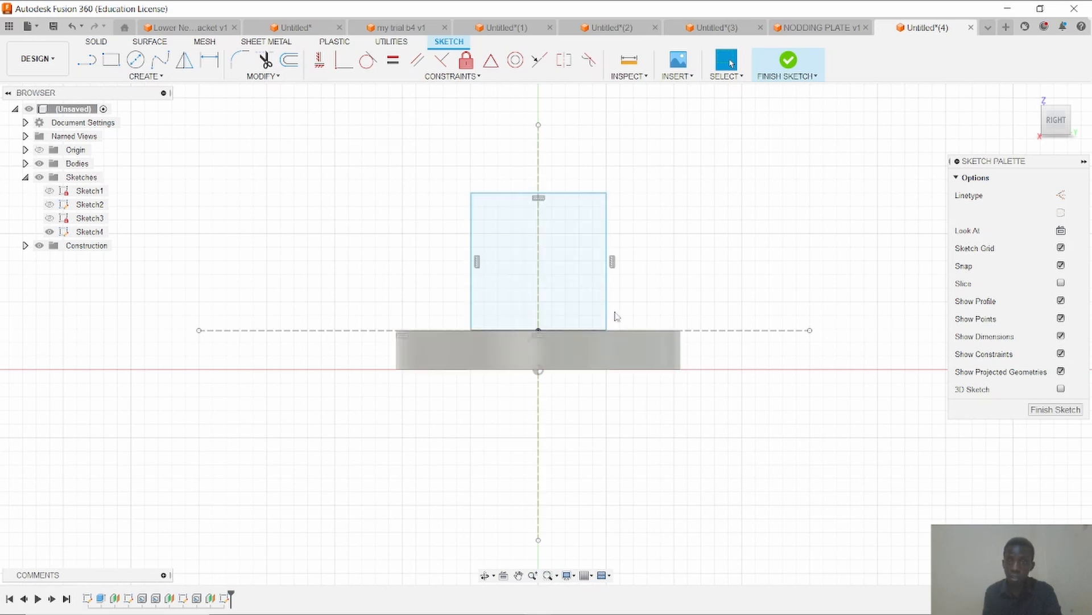
left_click(485, 575)
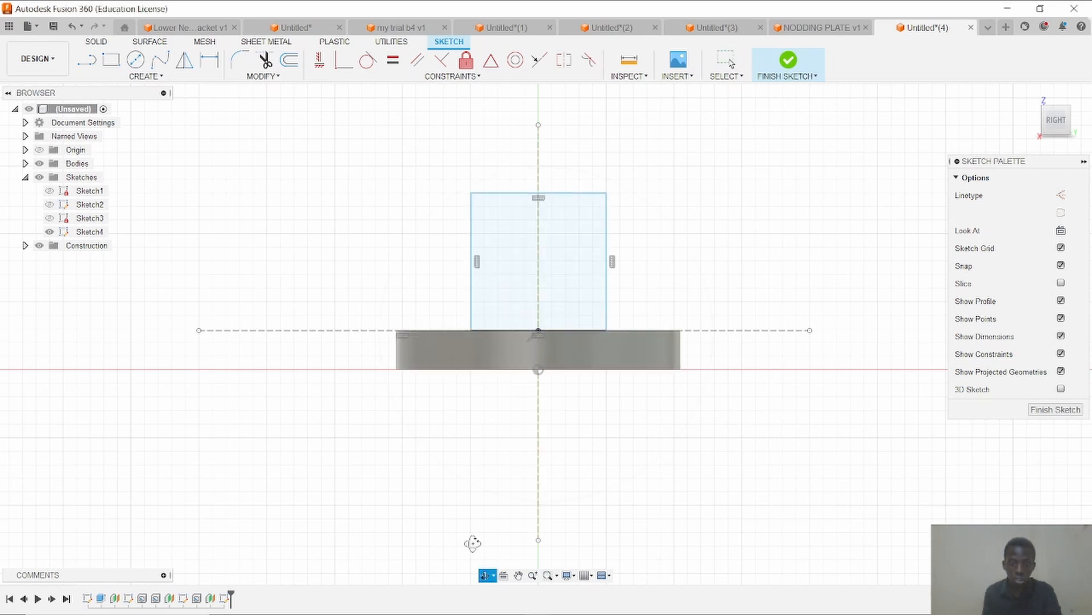
left_click_drag(441, 458, 443, 493)
left_click_drag(478, 431, 520, 478)
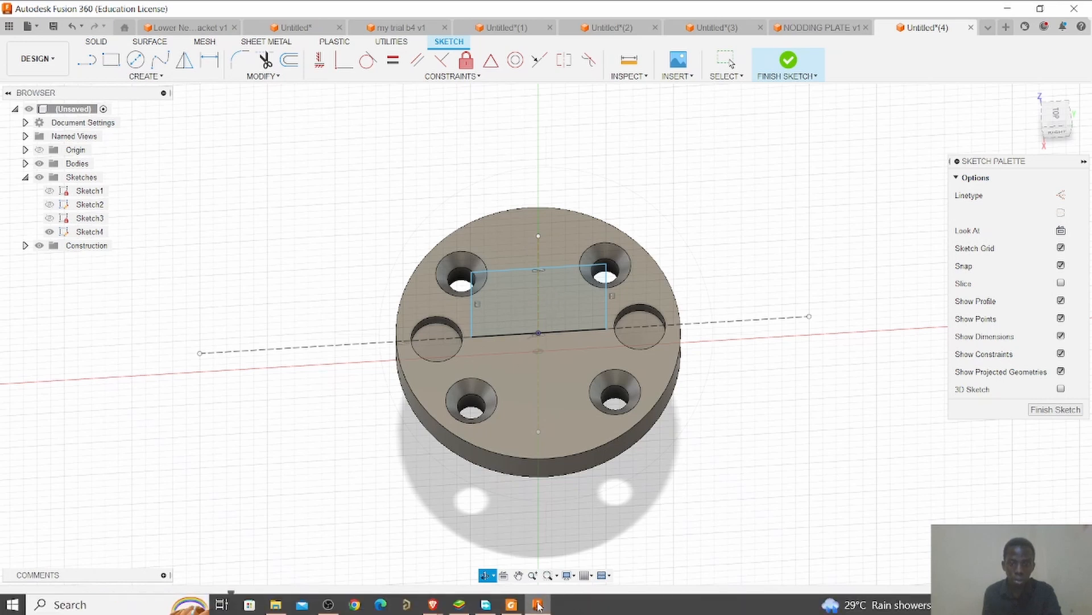
left_click(511, 605)
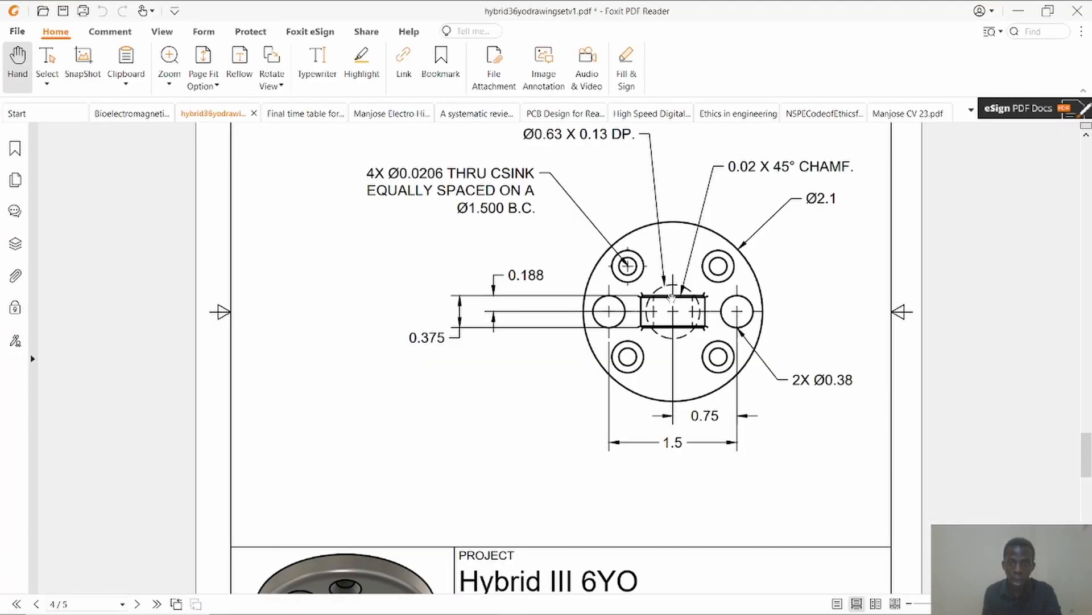
scroll(671, 296, "down", 3)
scroll(706, 352, "up", 6)
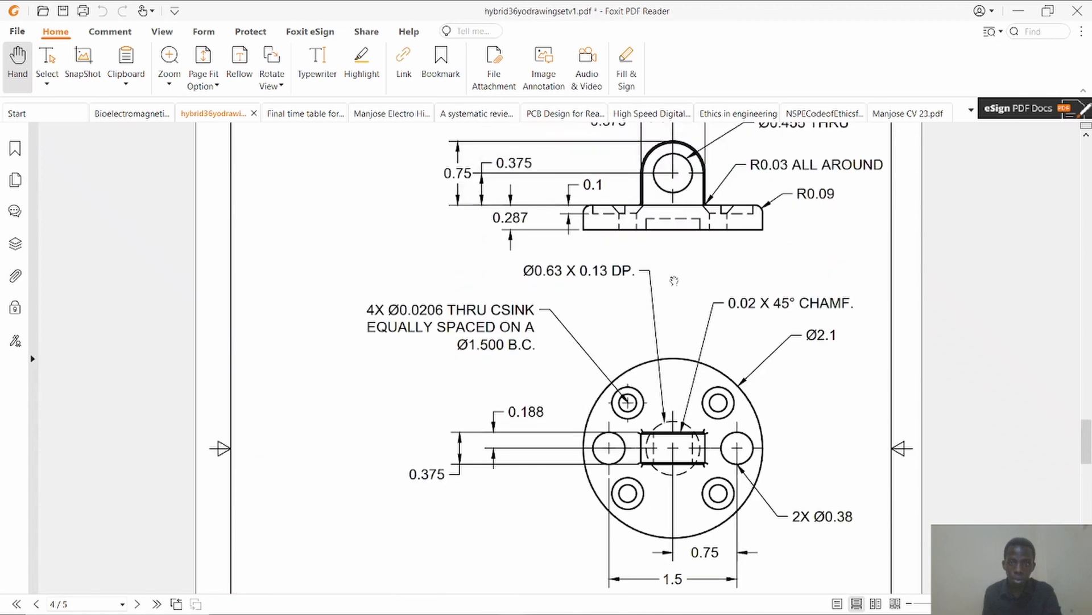
scroll(697, 182, "down", 4)
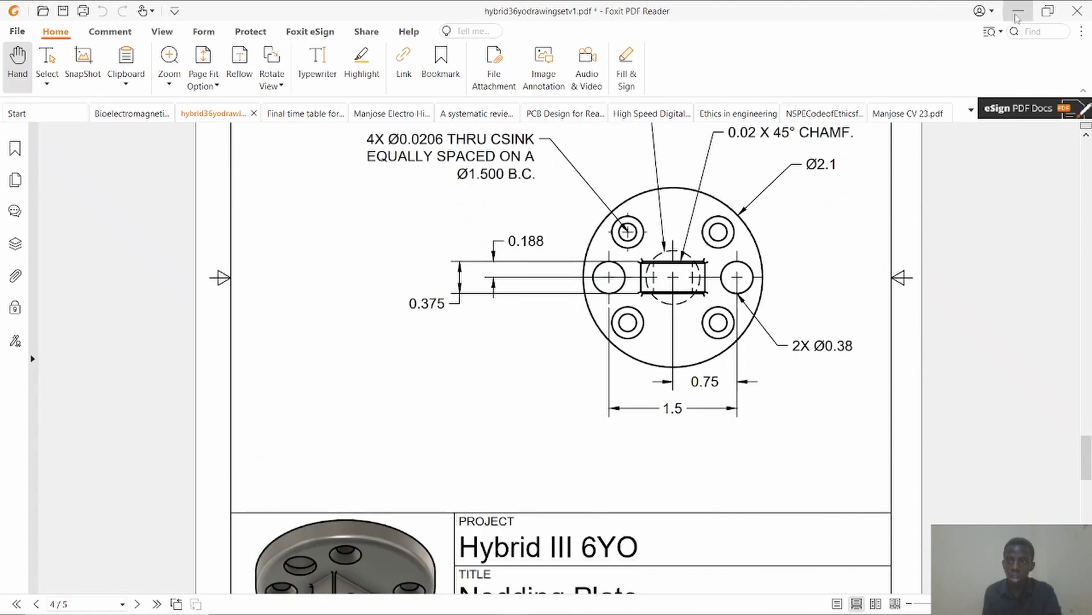
left_click(1018, 11)
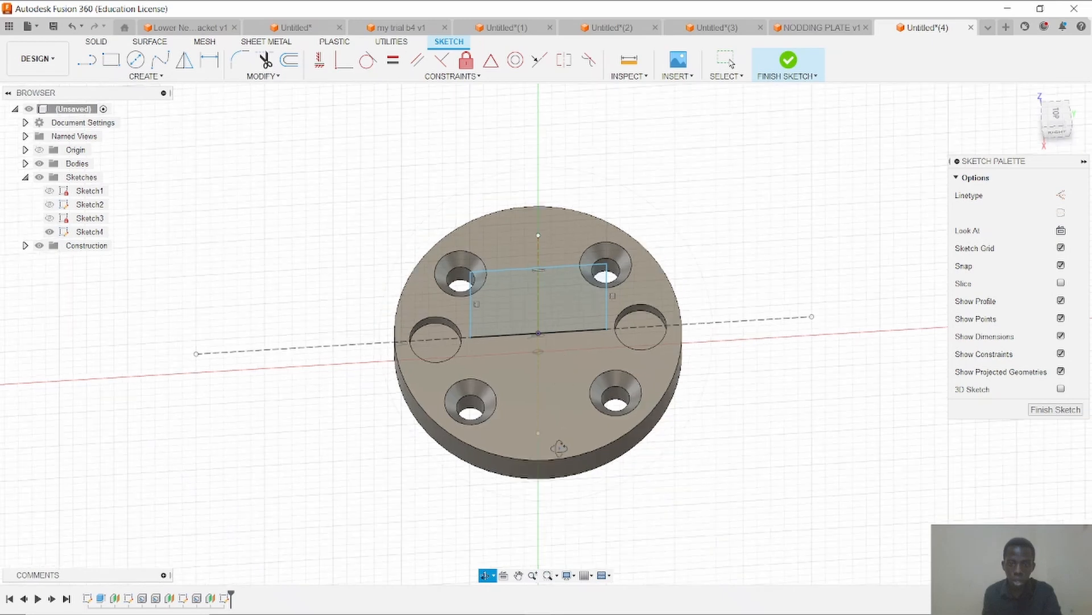
Make the rectangle's two vertical sides symmetric about the vertical construction line.
mouse_move(558, 448)
middle_mouse_down("shift")
mouse_move(557, 425)
mouse_move(568, 433)
middle_mouse_up("shift")
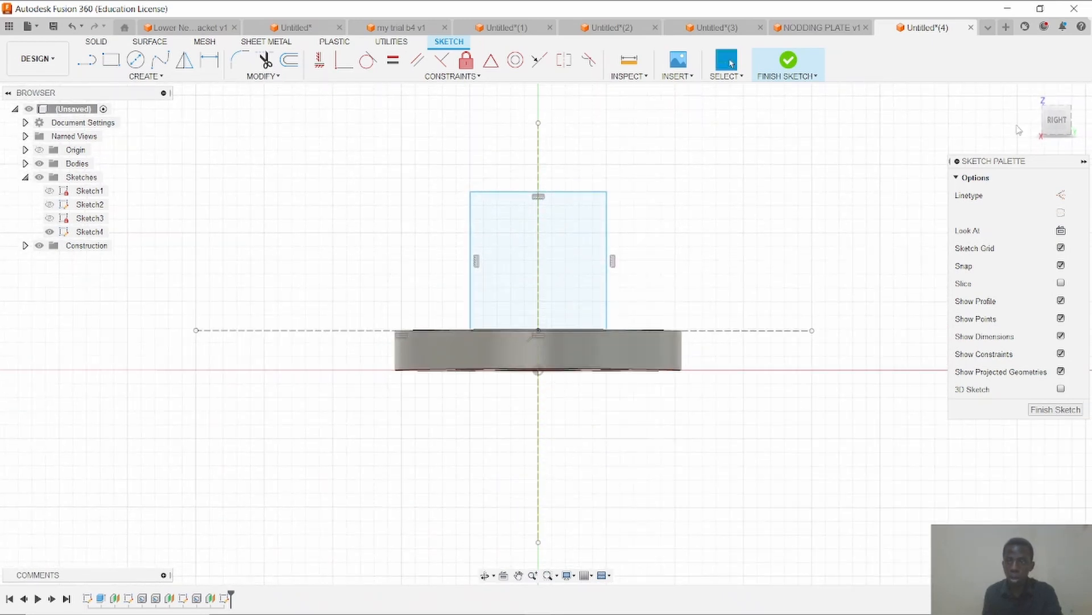
left_click(1059, 126)
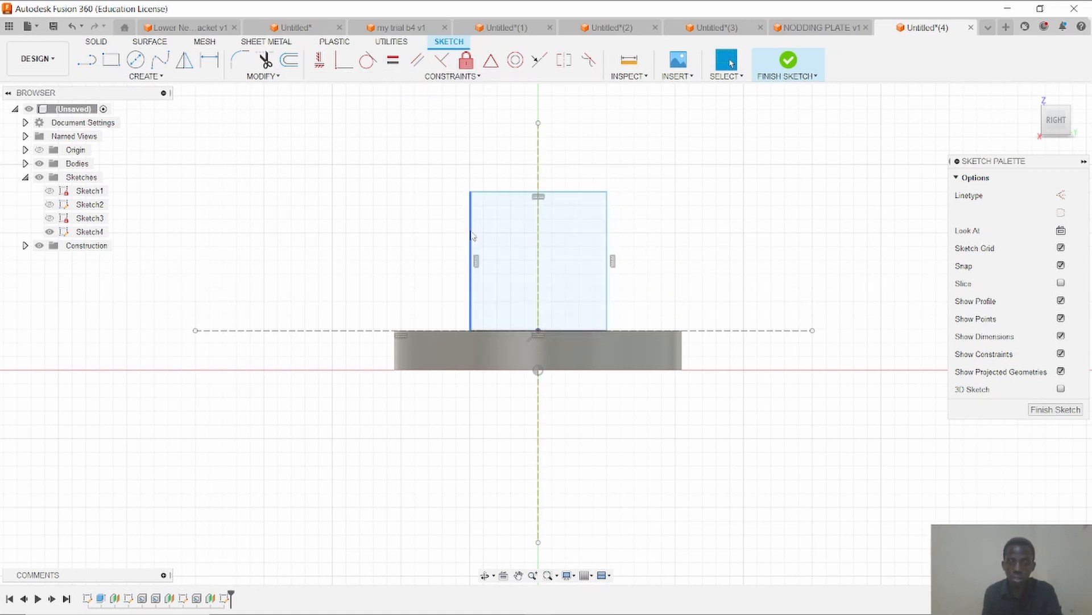
left_click(592, 245)
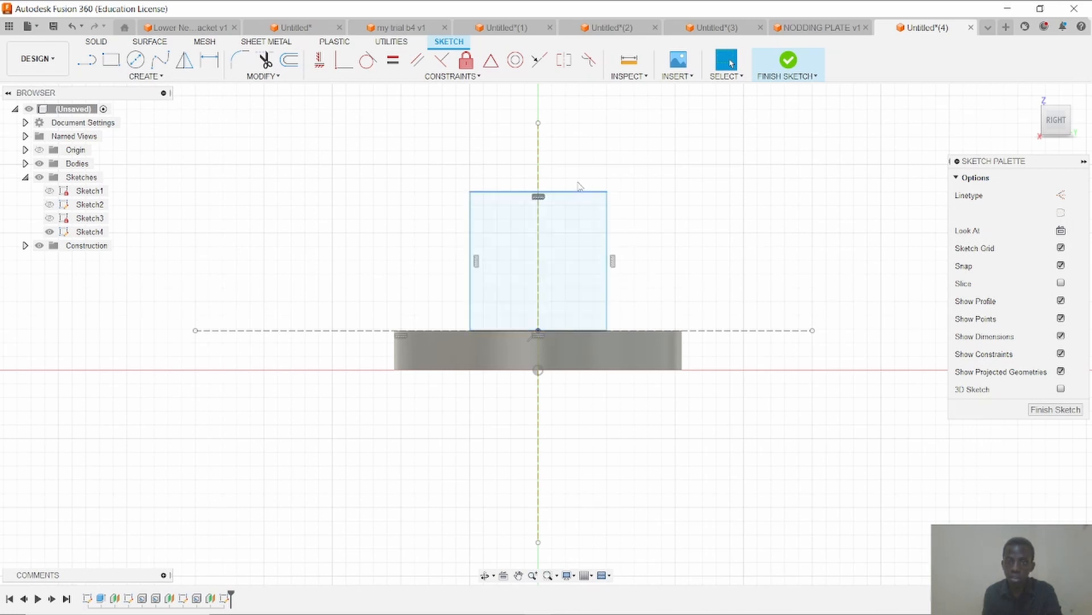
left_click(564, 59)
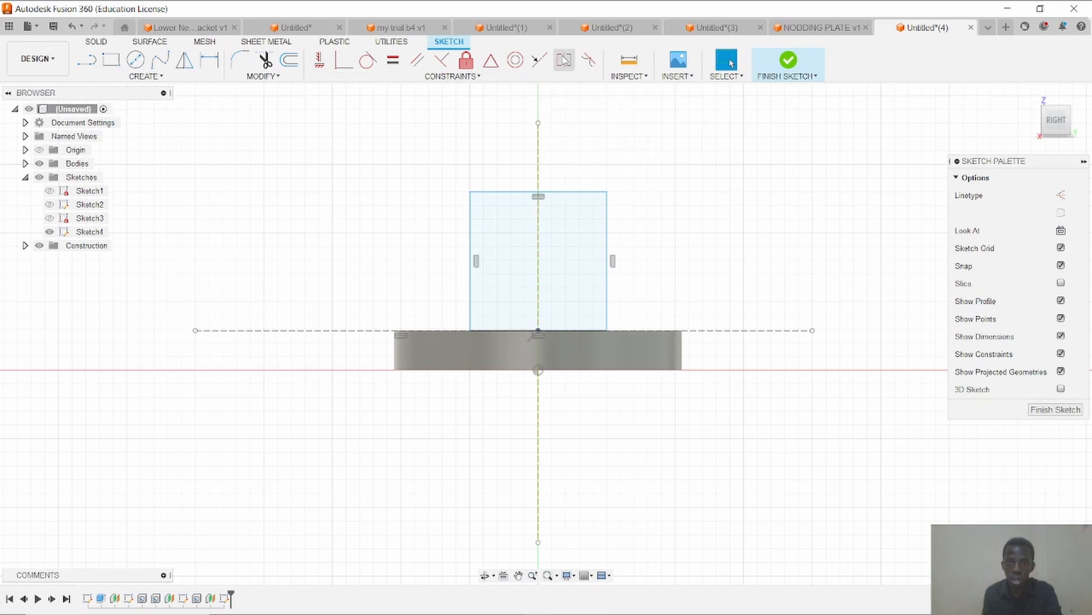
left_click(607, 230)
left_click(471, 244)
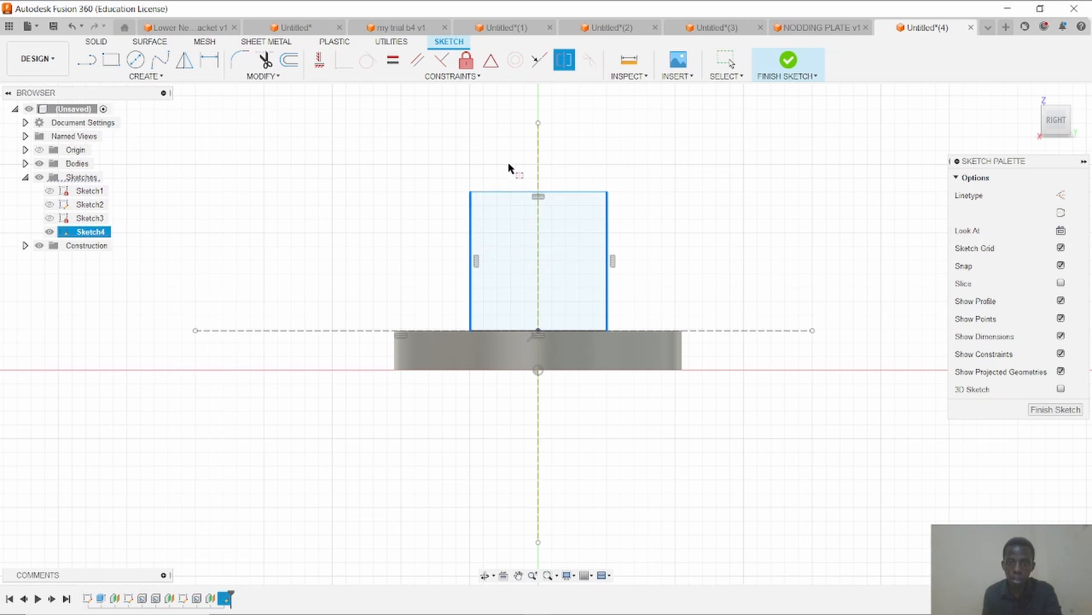
left_click(538, 153)
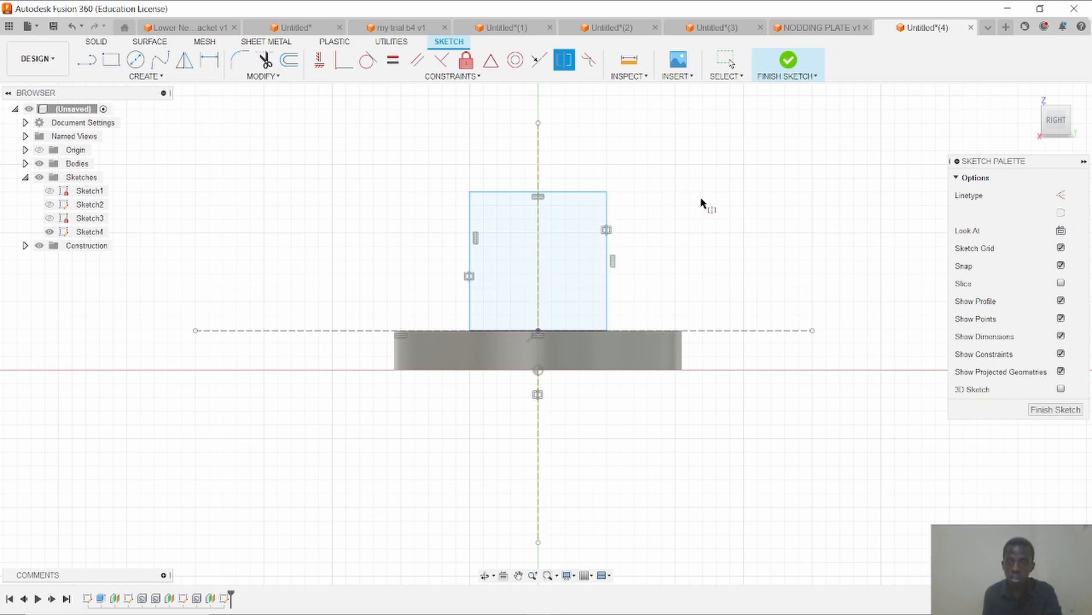
right_click(727, 202)
left_click(775, 202)
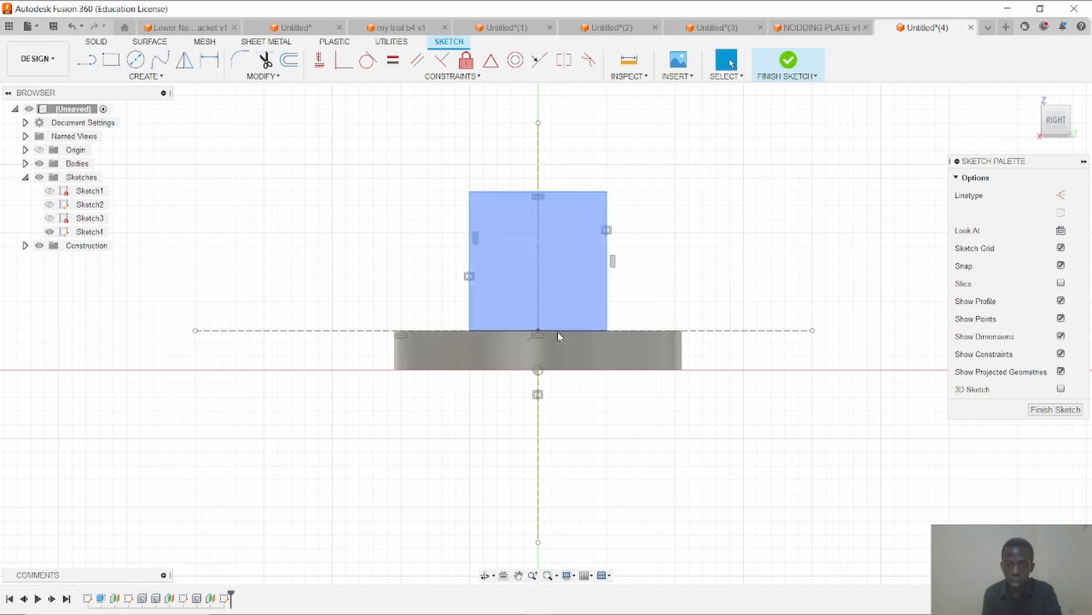
scroll(555, 330, "up", 10)
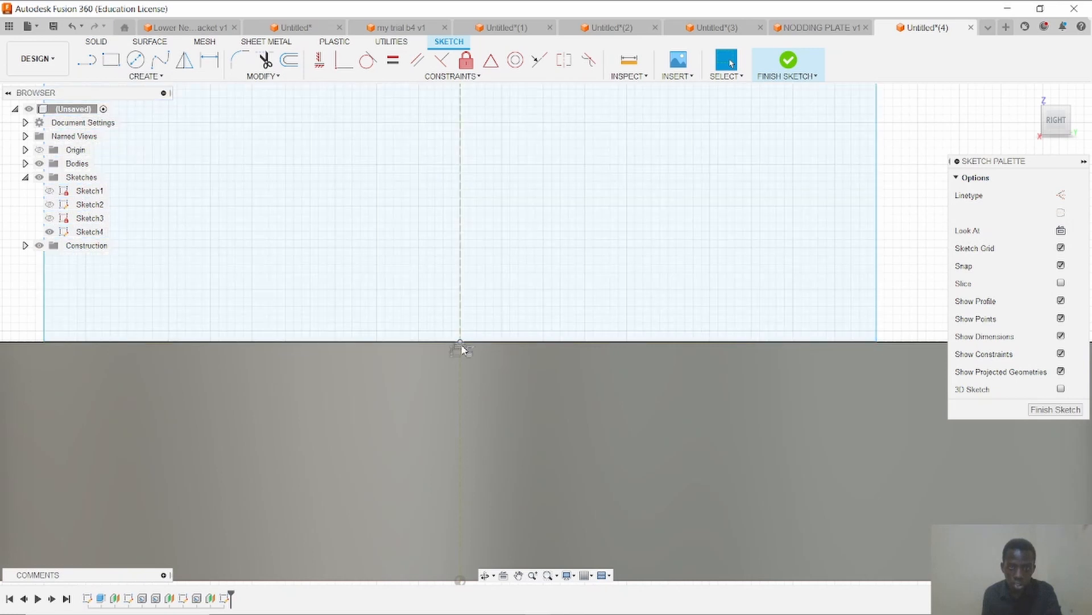
scroll(462, 350, "down", 10)
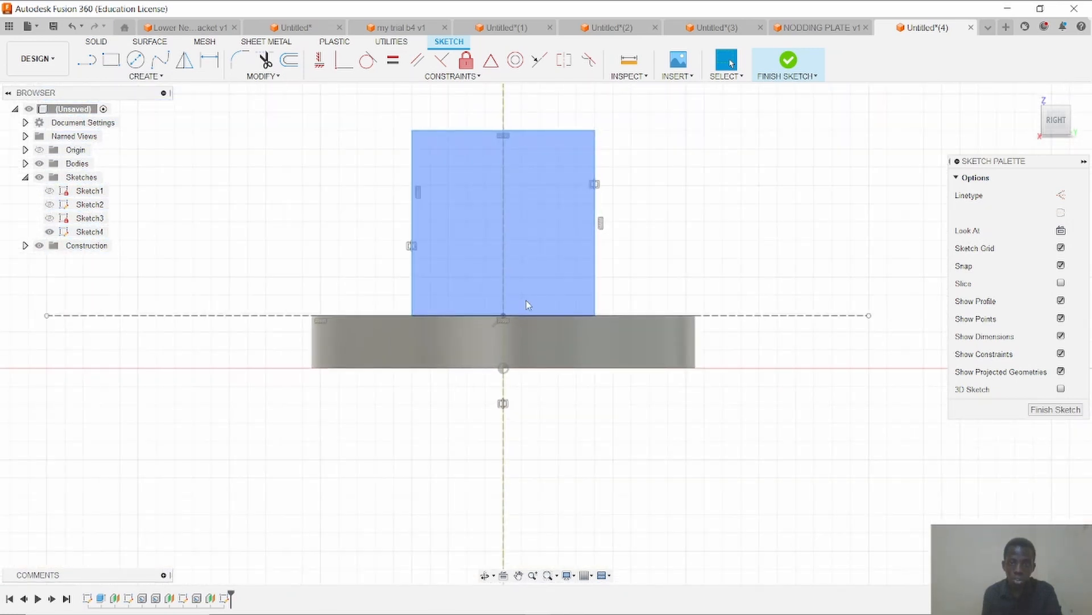
scroll(705, 273, "down", 1)
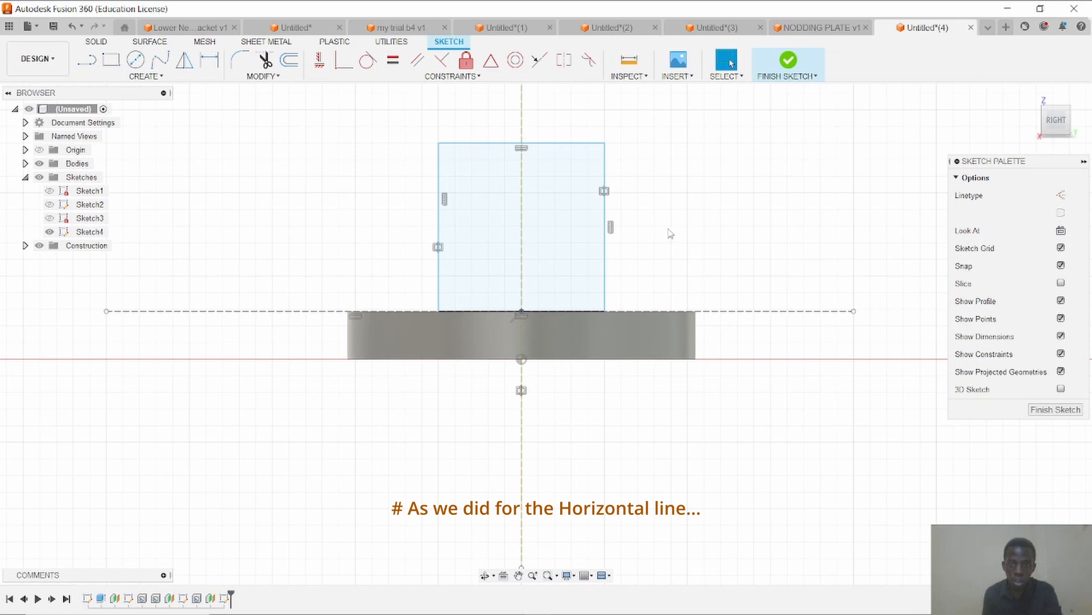
mouse_move(674, 231)
middle_mouse_down()
mouse_move(707, 295)
mouse_move(706, 320)
middle_mouse_up()
scroll(706, 321, "up", 1)
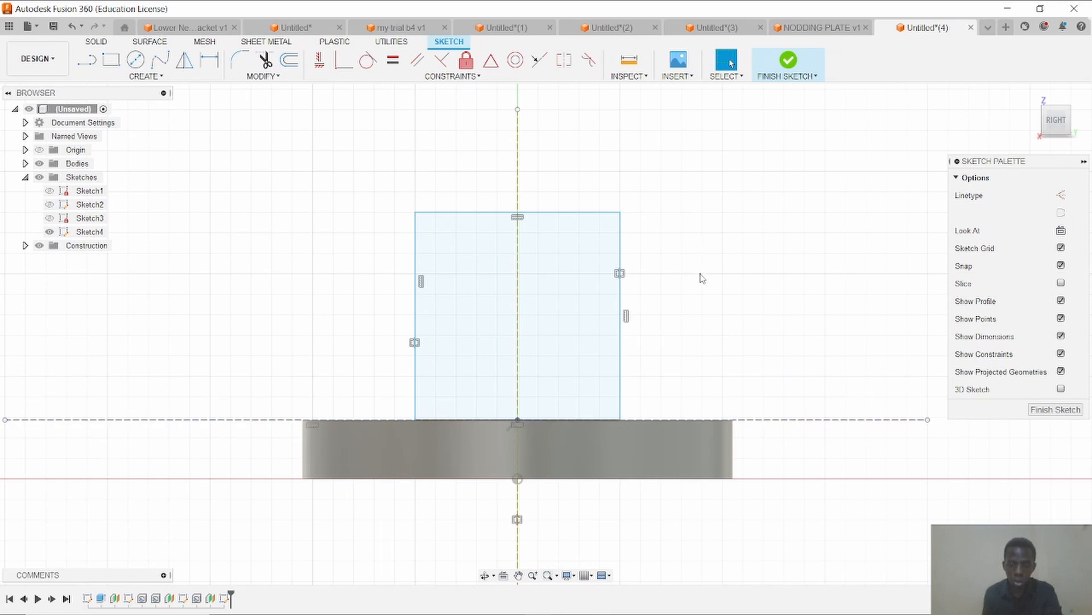
scroll(702, 276, "down", 2)
middle_click_drag(708, 273, 653, 229)
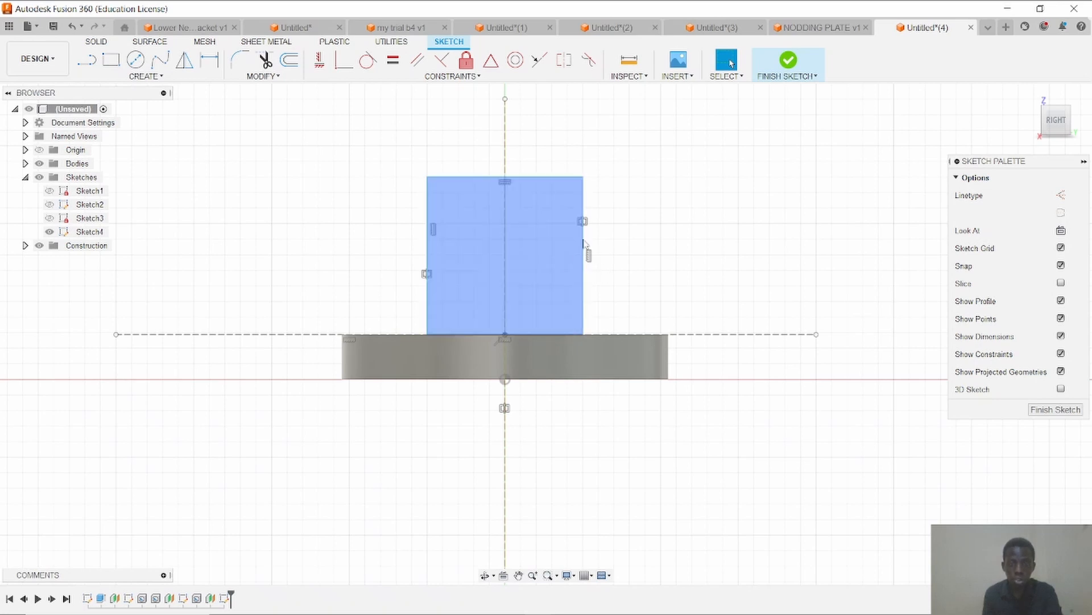
Check the lug's height in the PDF drawing and dimension the rectangle's height to 0.75 mm.
key("d")
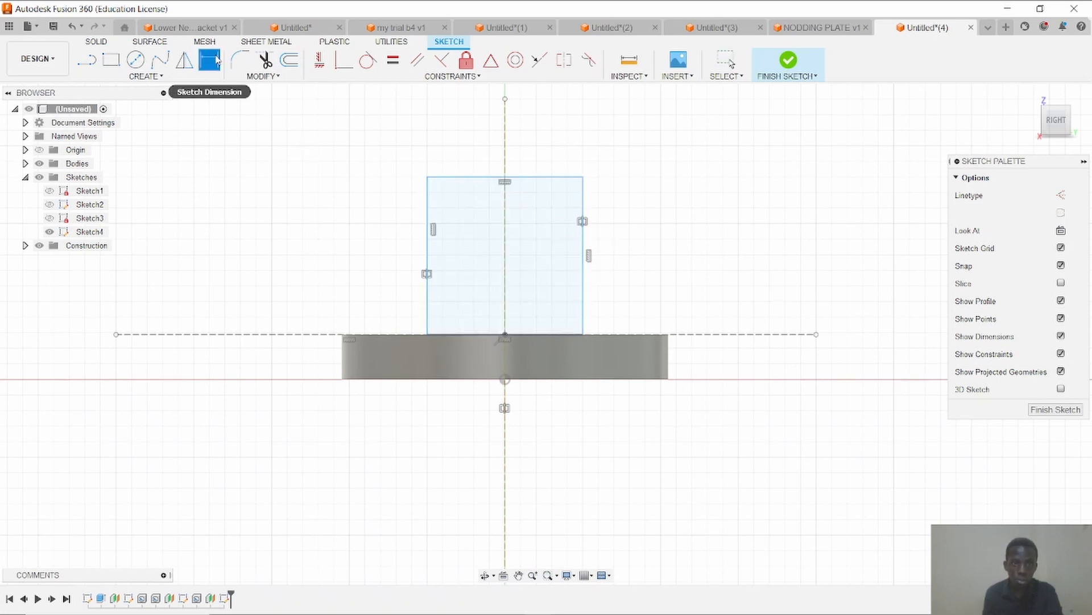
left_click(582, 290)
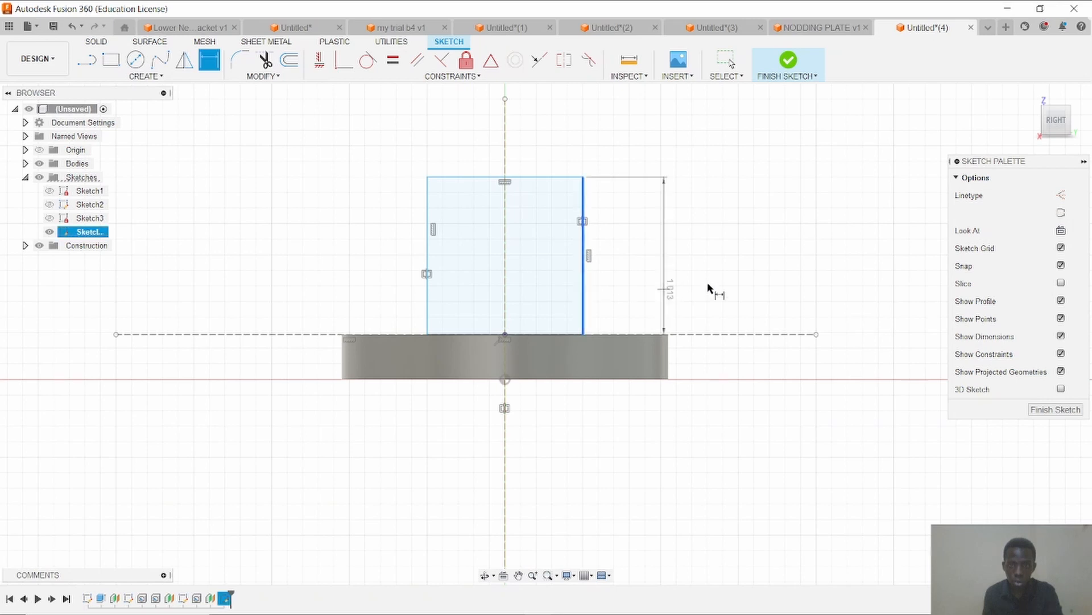
left_click(763, 253)
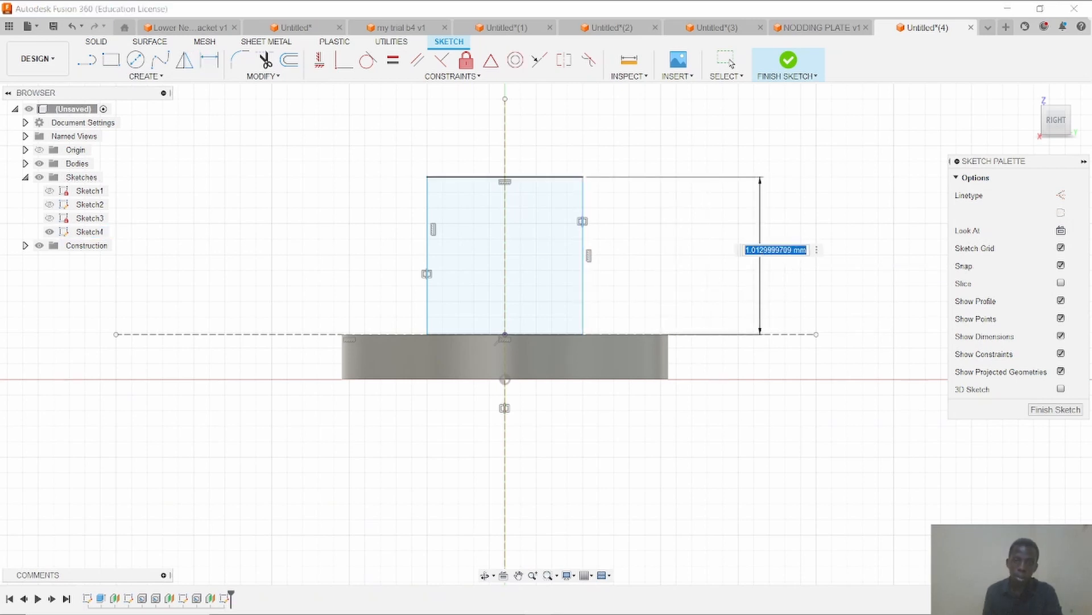
left_click(509, 606)
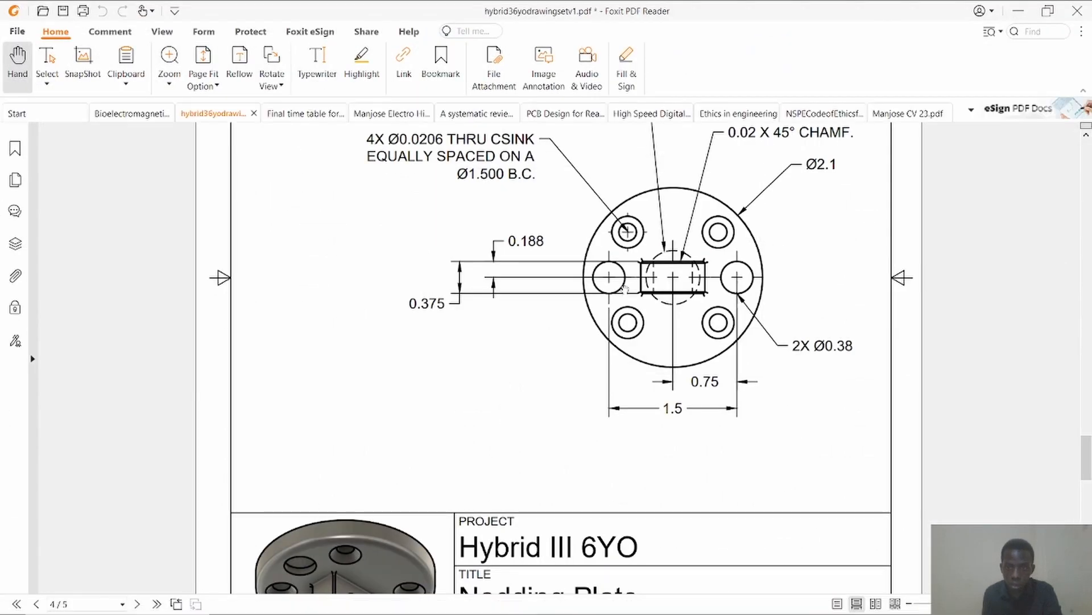
scroll(625, 289, "up", 10)
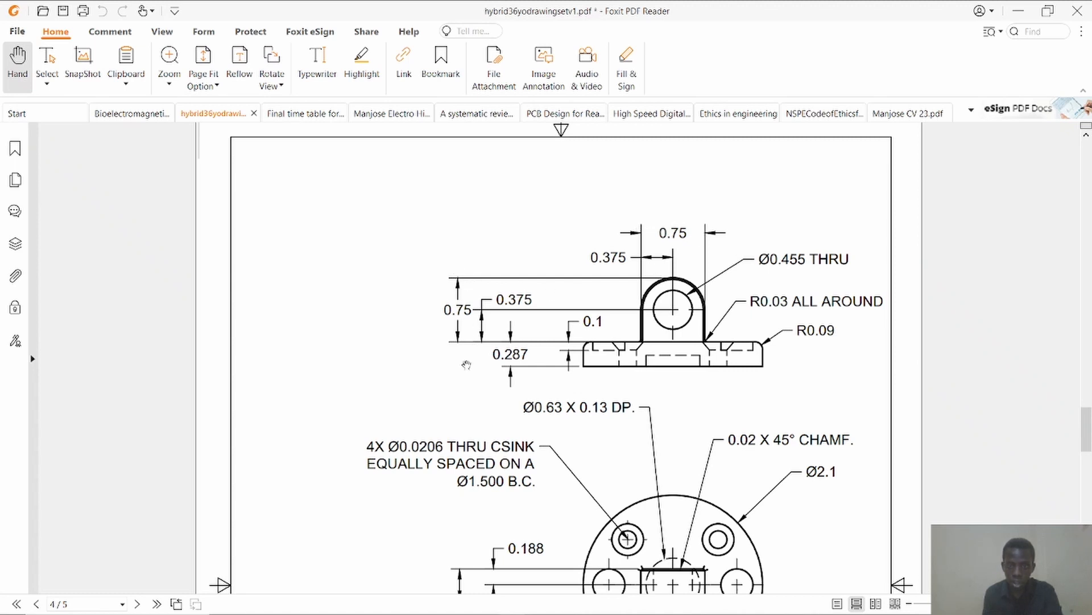
left_click(538, 605)
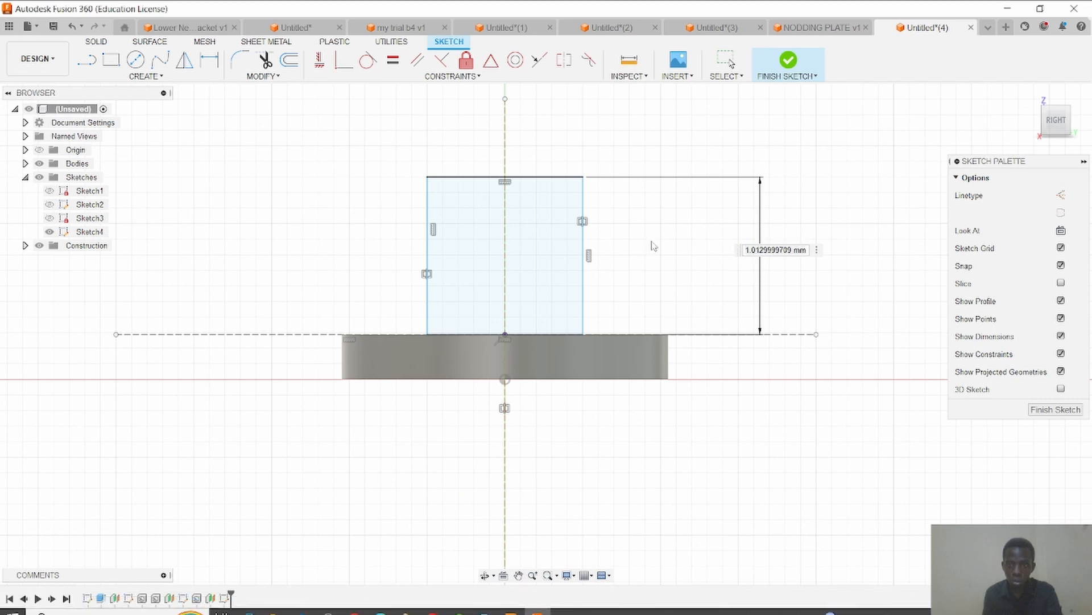
double_click(783, 251)
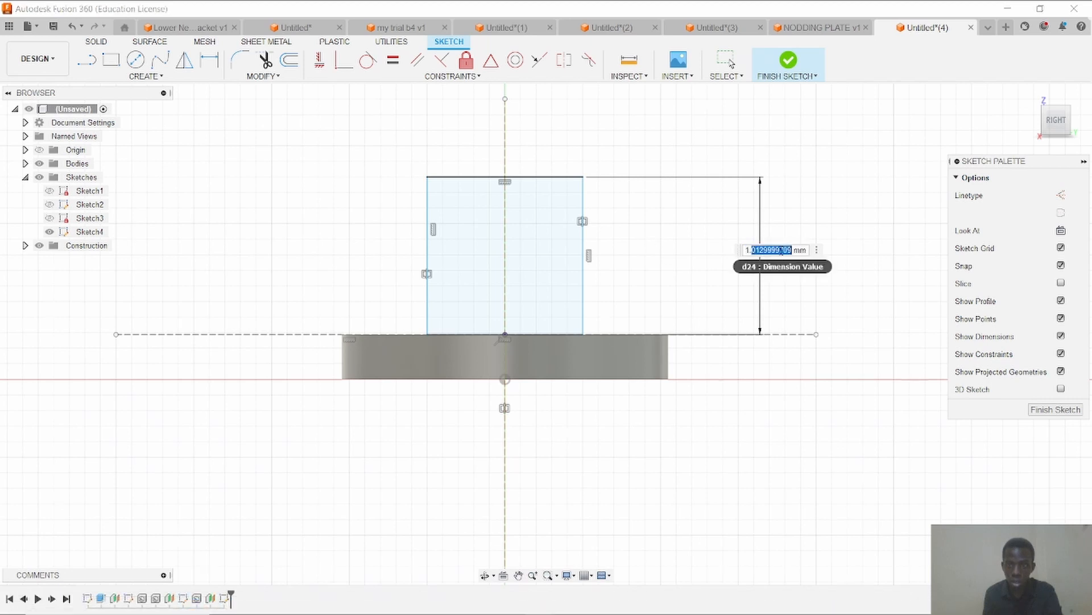
key("BackSpace")
key("BackSpace")
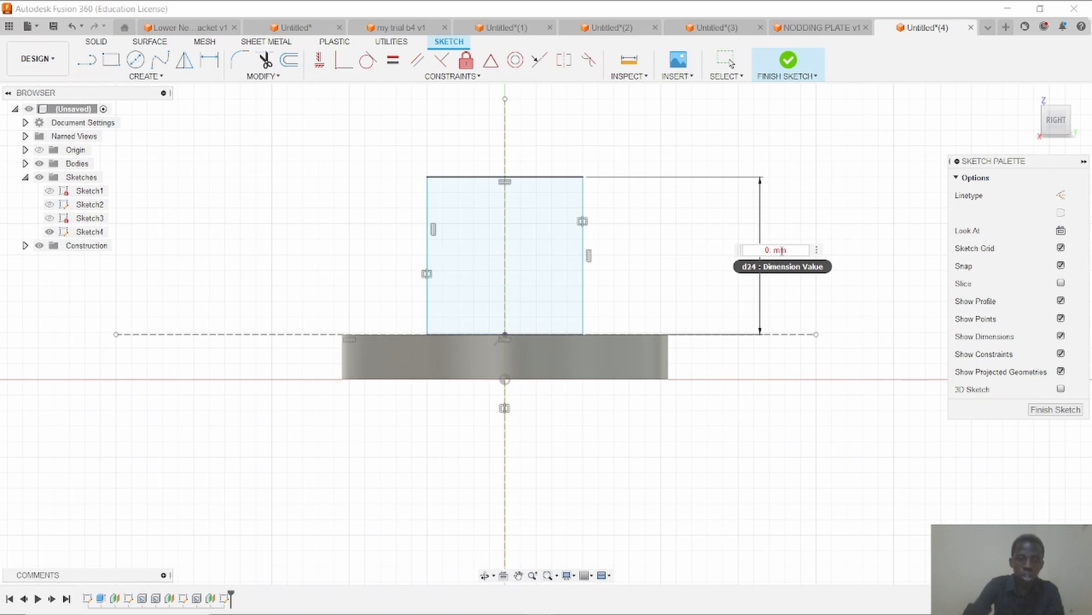
type("0.75")
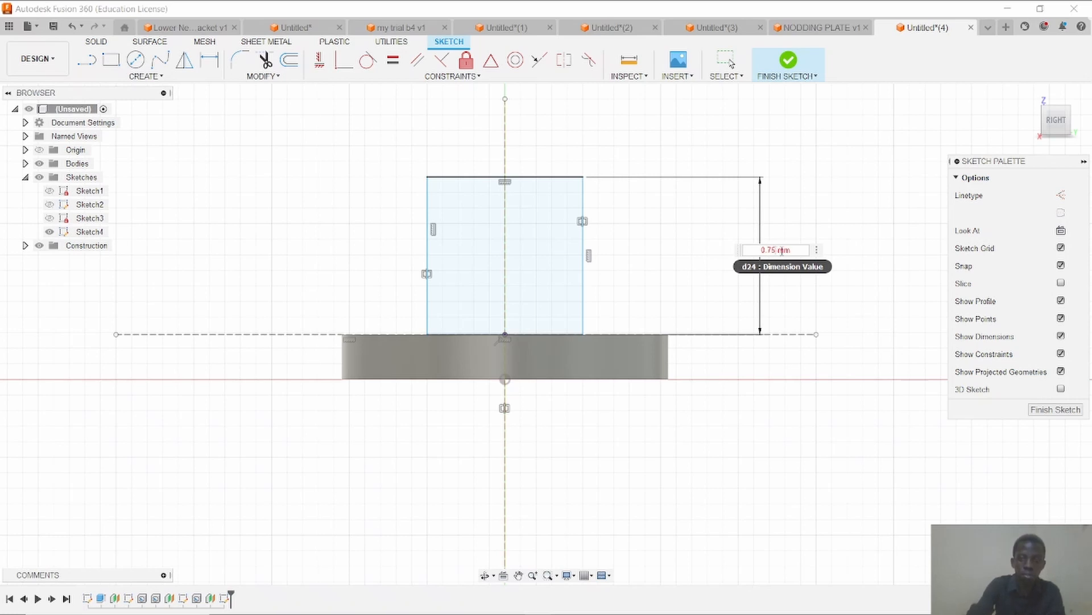
key("Return")
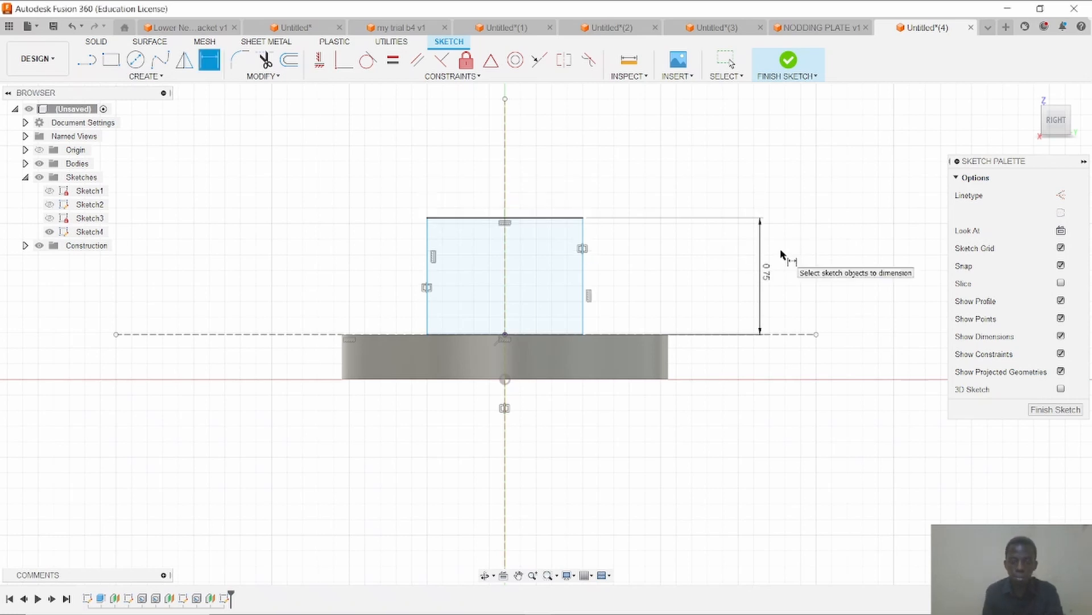
Dimension the rectangle's top edge to a width of 0.75 mm.
left_click(522, 219)
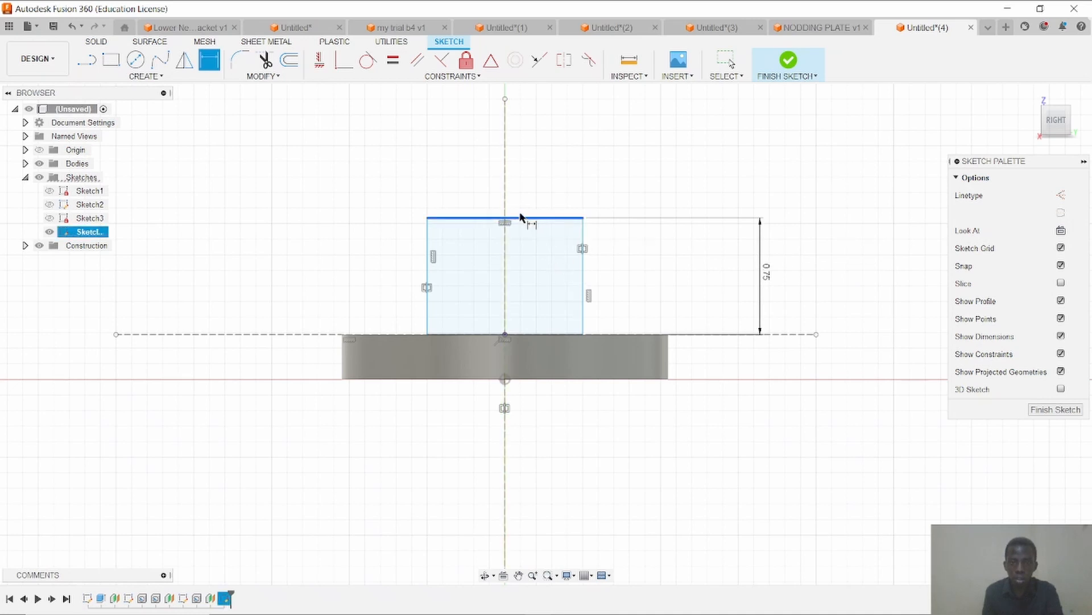
left_click(523, 146)
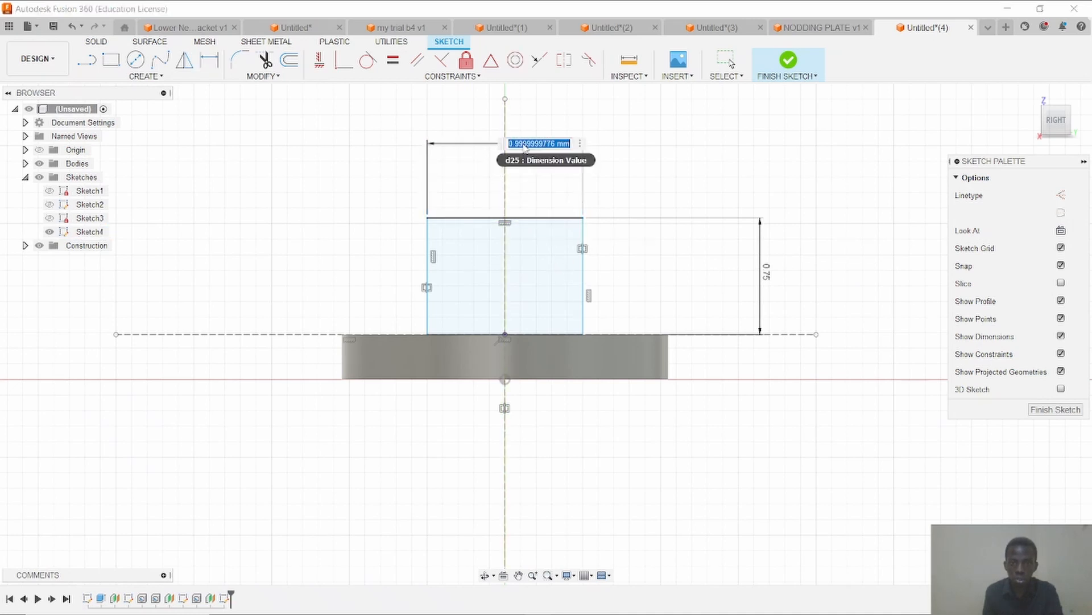
type("0")
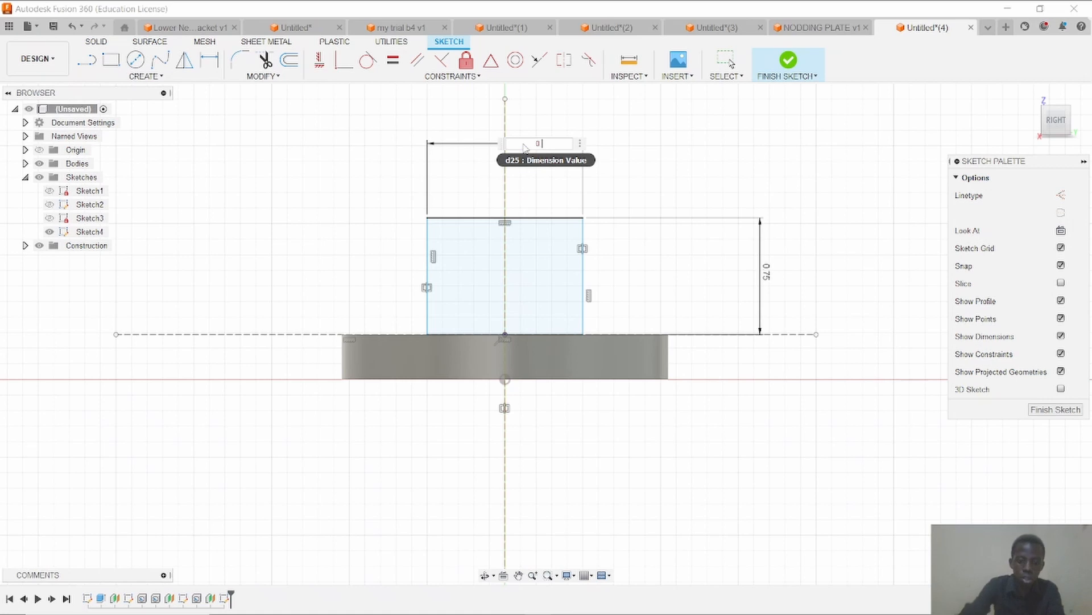
type(".75")
key("Return")
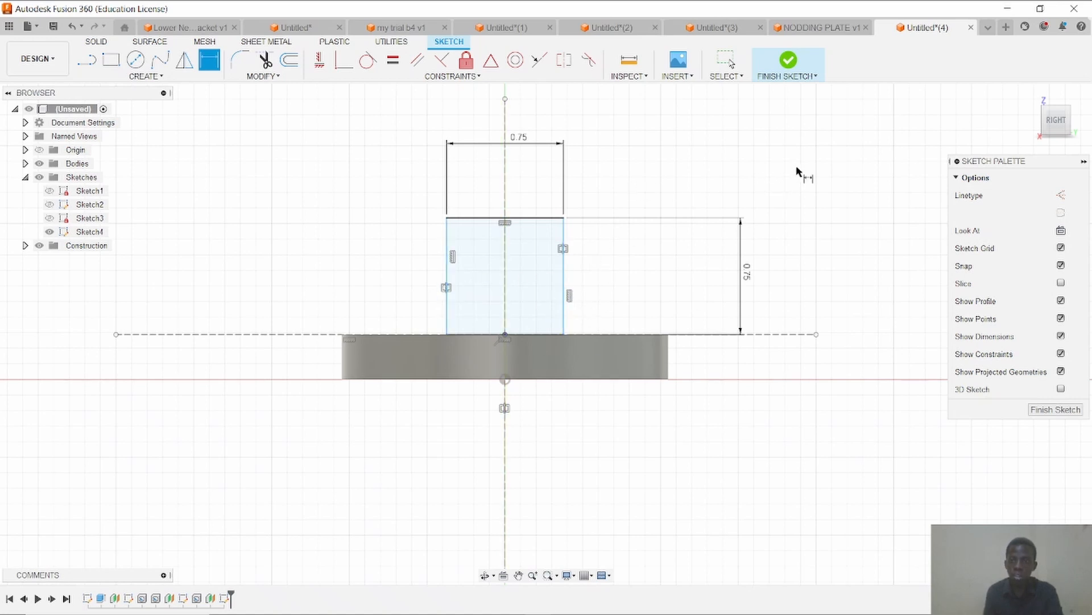
key("Escape")
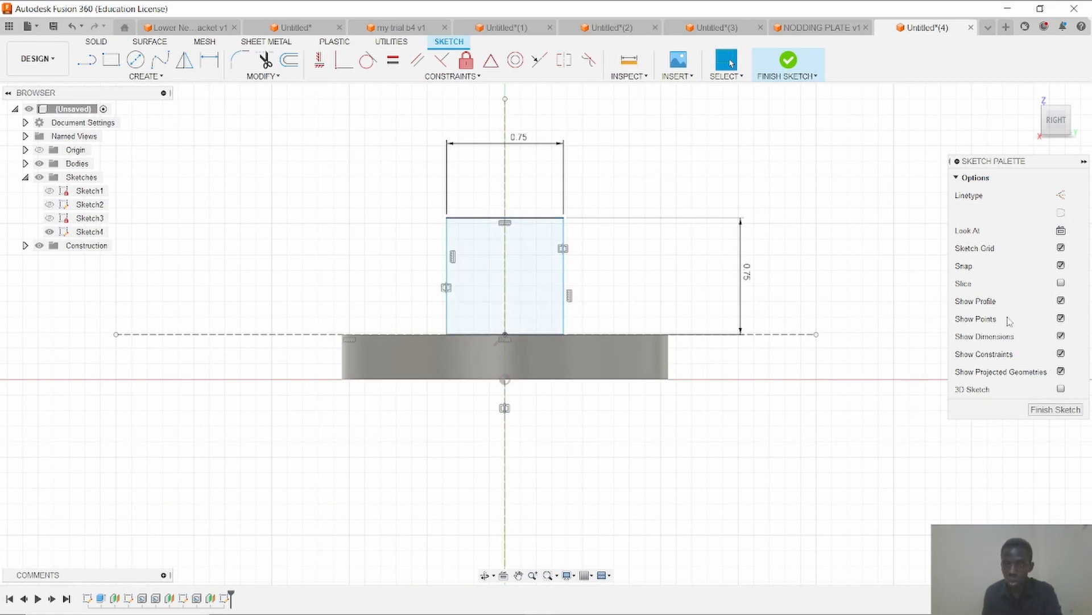
Hide the sketch's dimensions and constraints, and draw a 3-tangent circle touching the rectangle's left, top and right sides.
left_click(1061, 336)
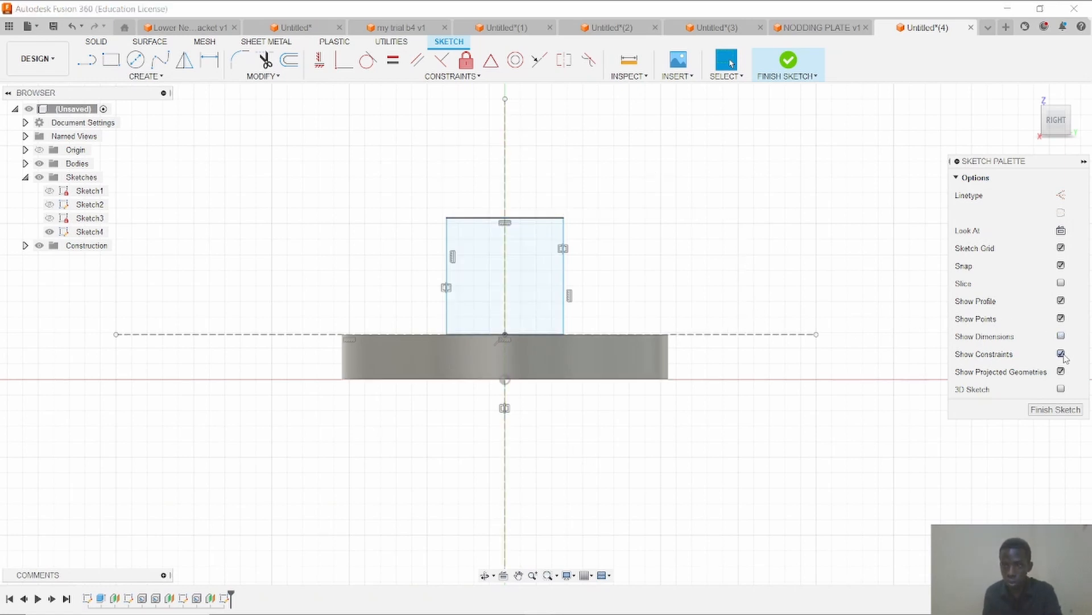
left_click(1062, 354)
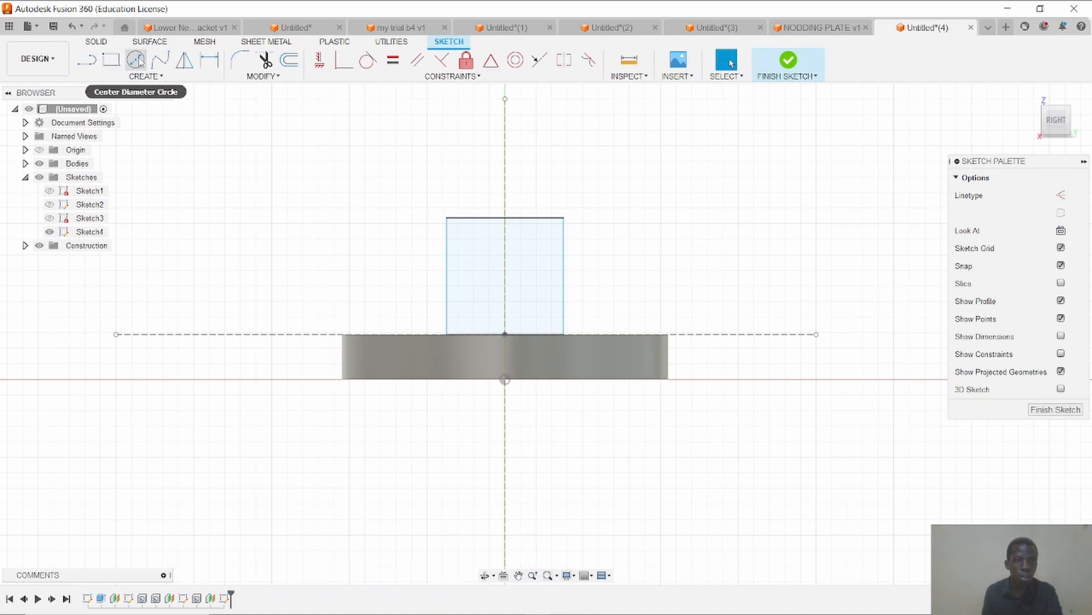
left_click(145, 77)
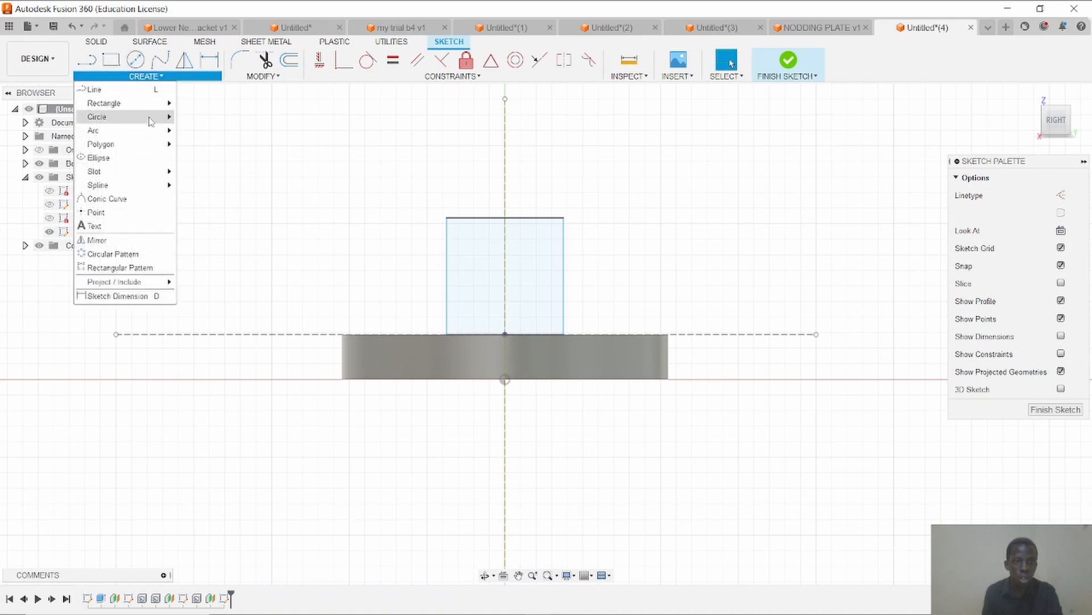
mouse_move(164, 121)
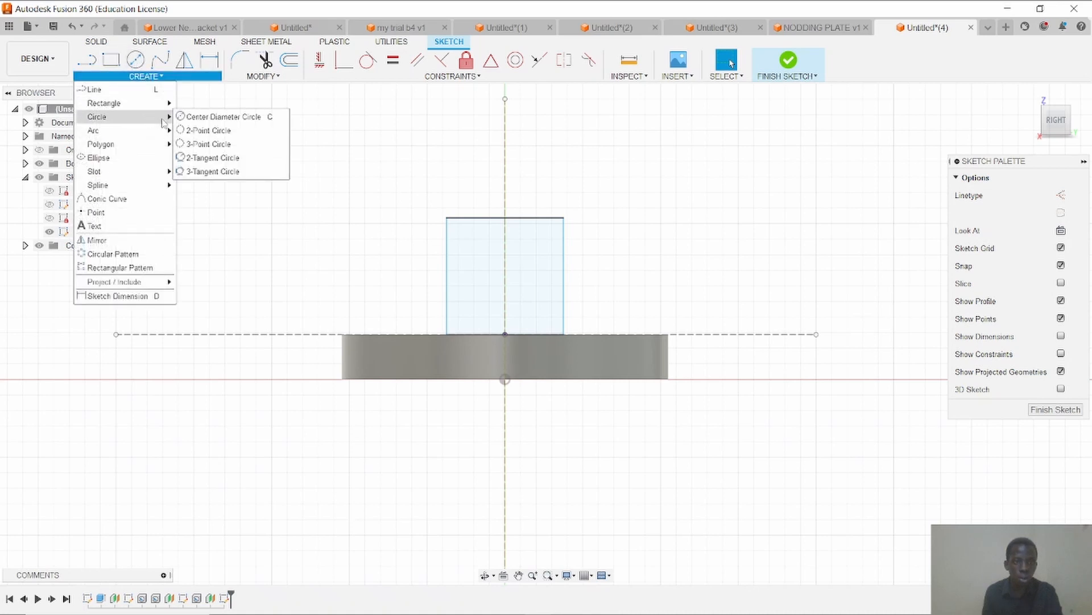
left_click(224, 179)
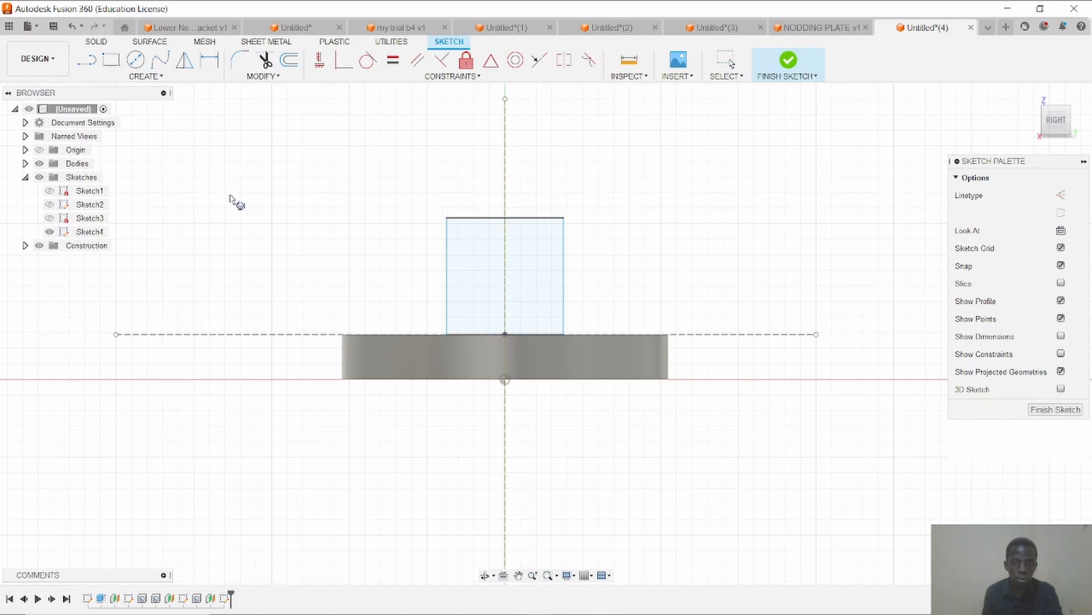
left_click(447, 255)
left_click(479, 220)
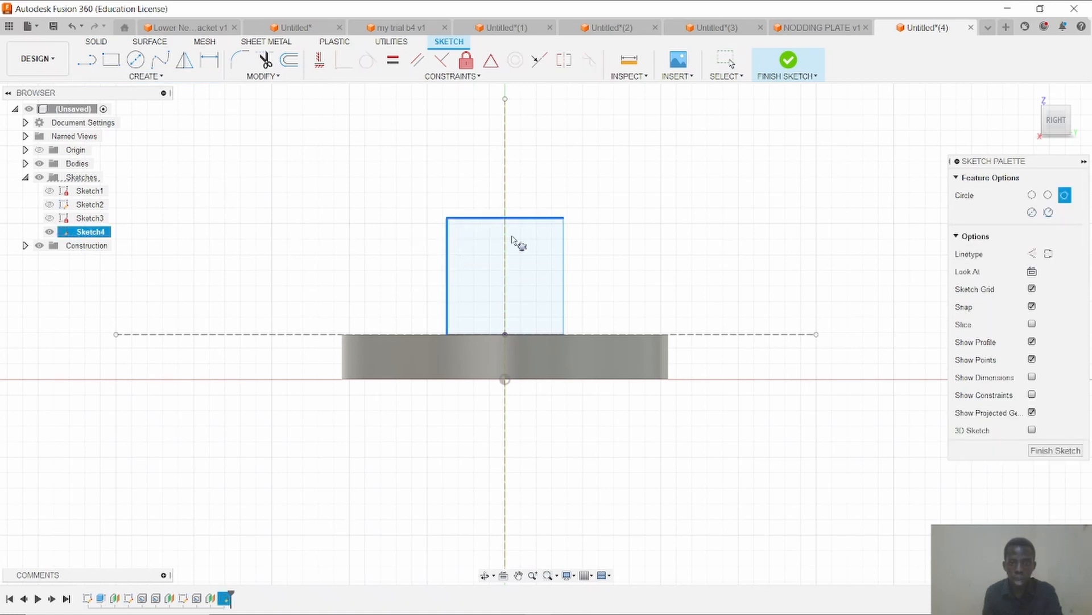
left_click(564, 264)
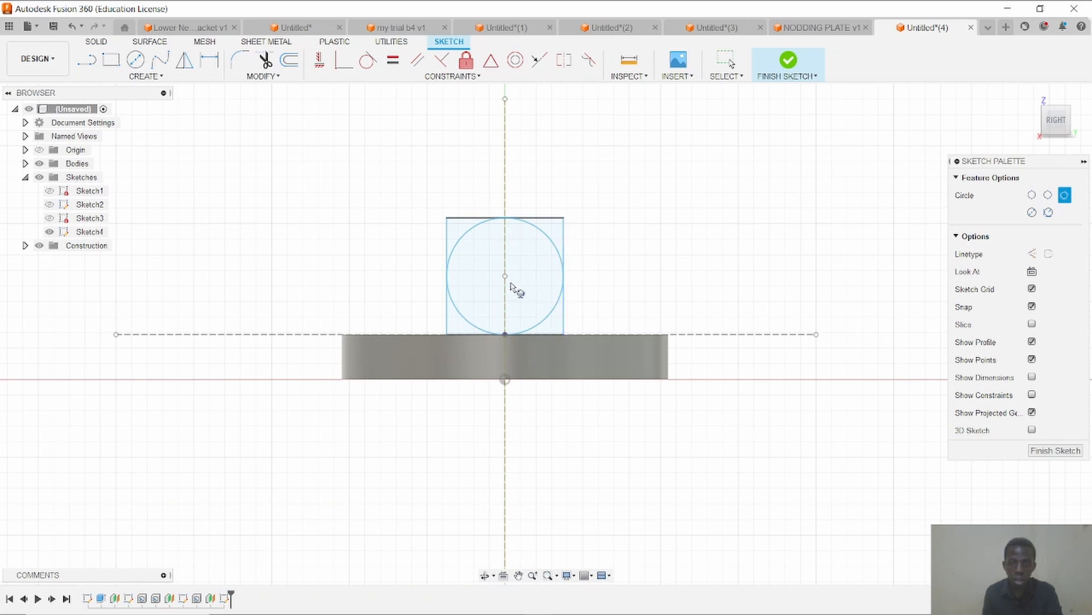
mouse_move(562, 613)
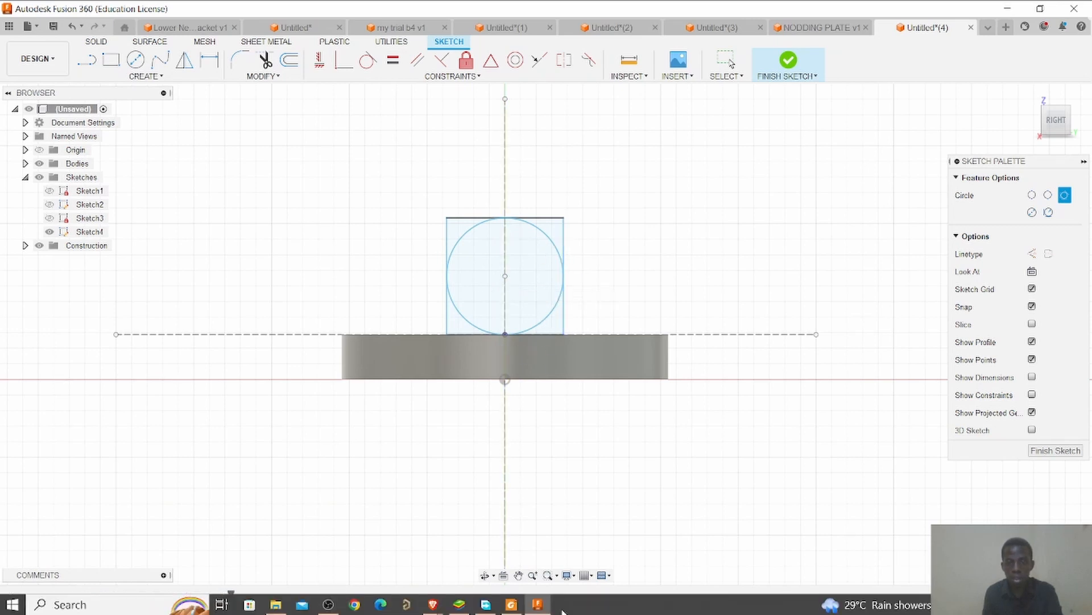
Check the lug hole's diameter in the PDF drawing and draw a 0.455 mm circle concentric with the existing circle.
left_click(512, 605)
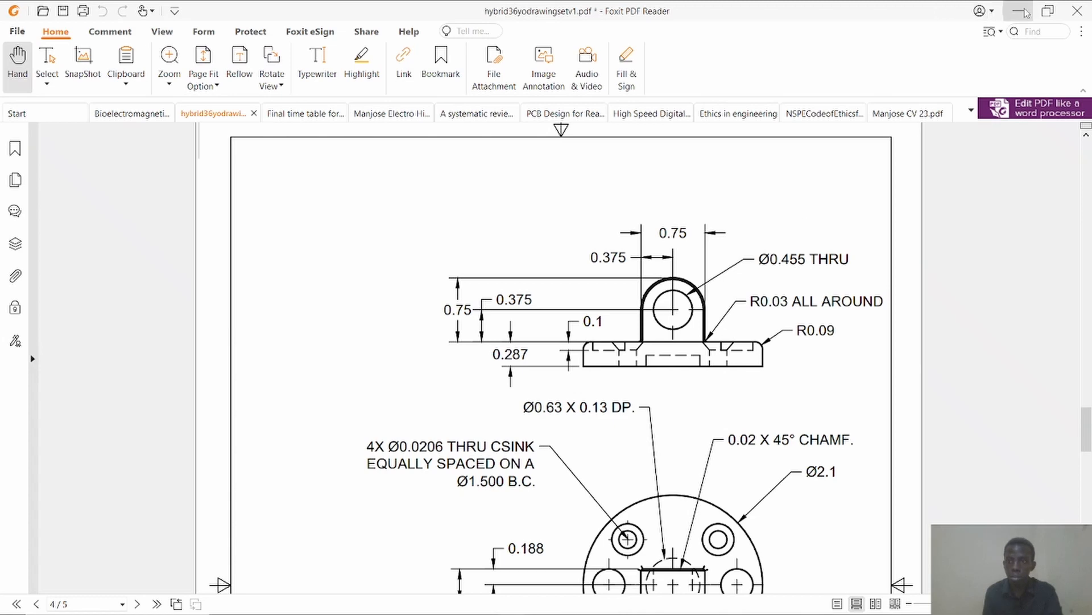
left_click(1019, 10)
left_click(135, 59)
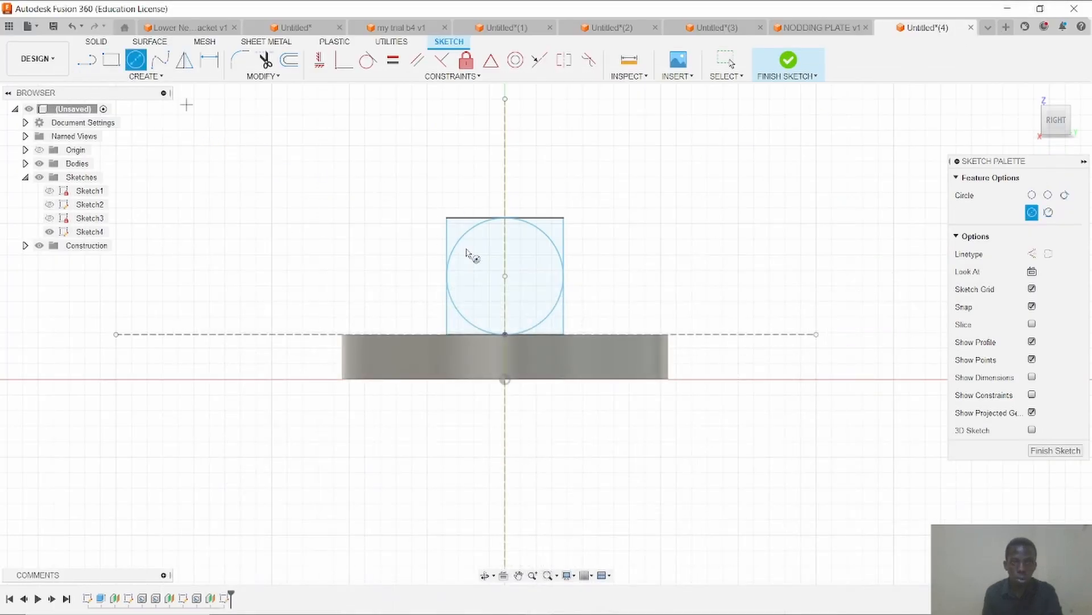
left_click(505, 276)
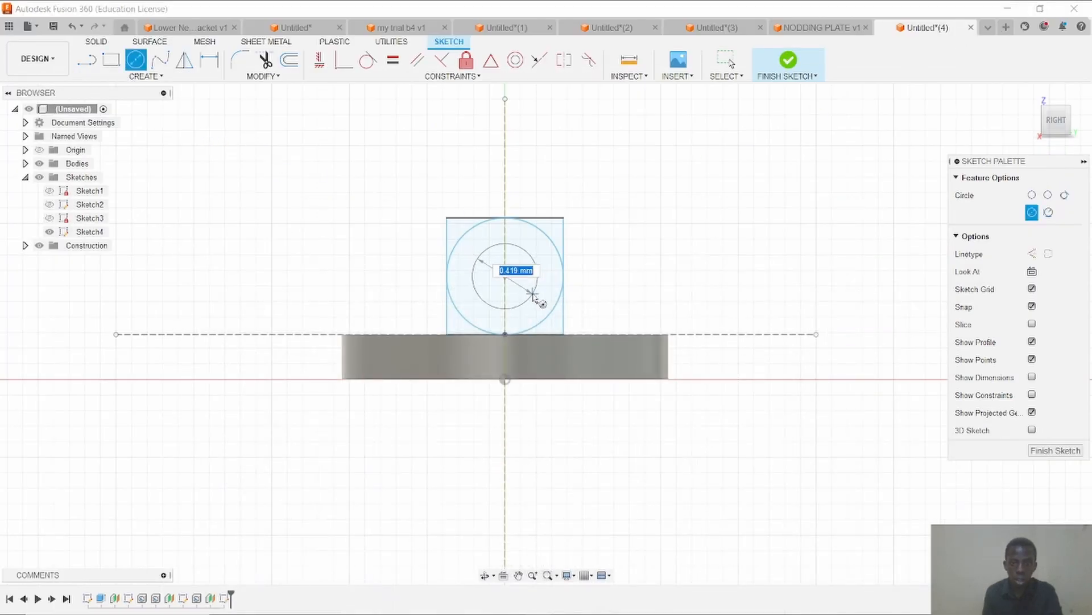
type("0.")
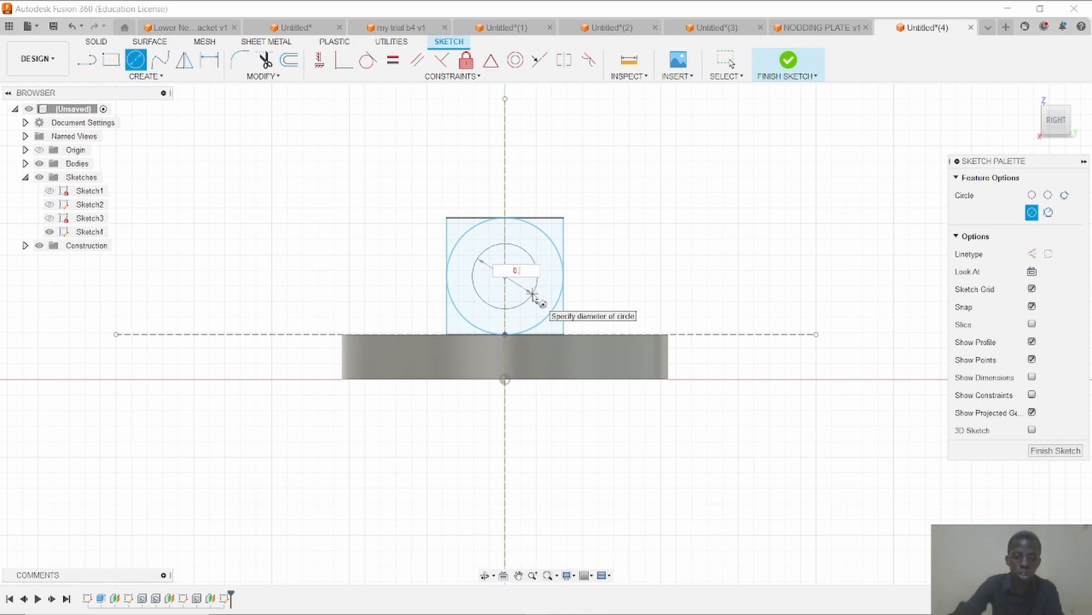
type("455")
key("Return")
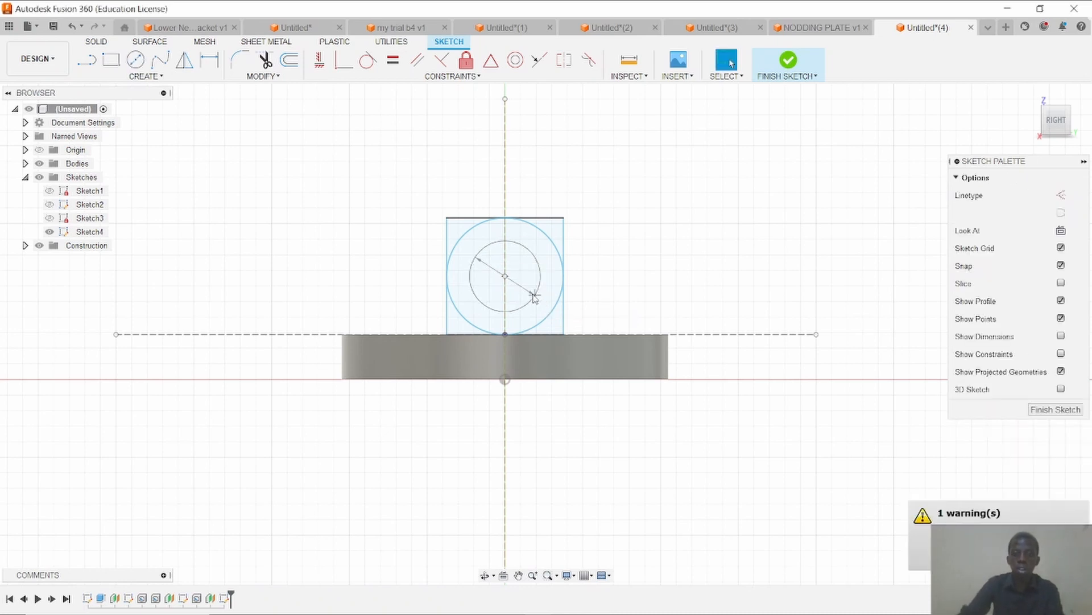
key("Escape")
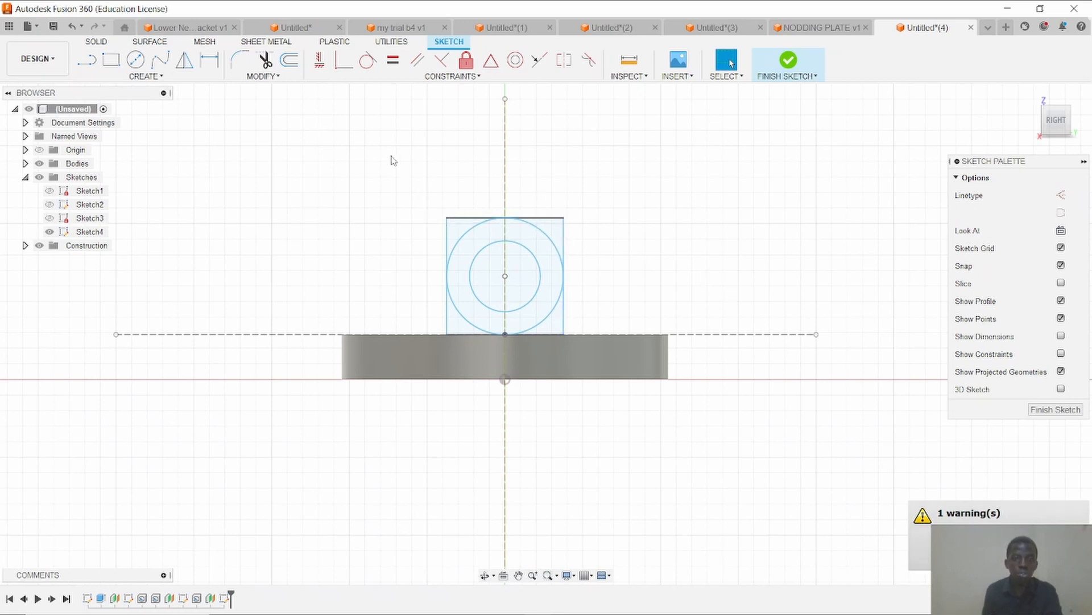
Trim the rectangle's top edge and upper side segments and the large circle's lower arc to leave a round-topped lug outline.
left_click(264, 60)
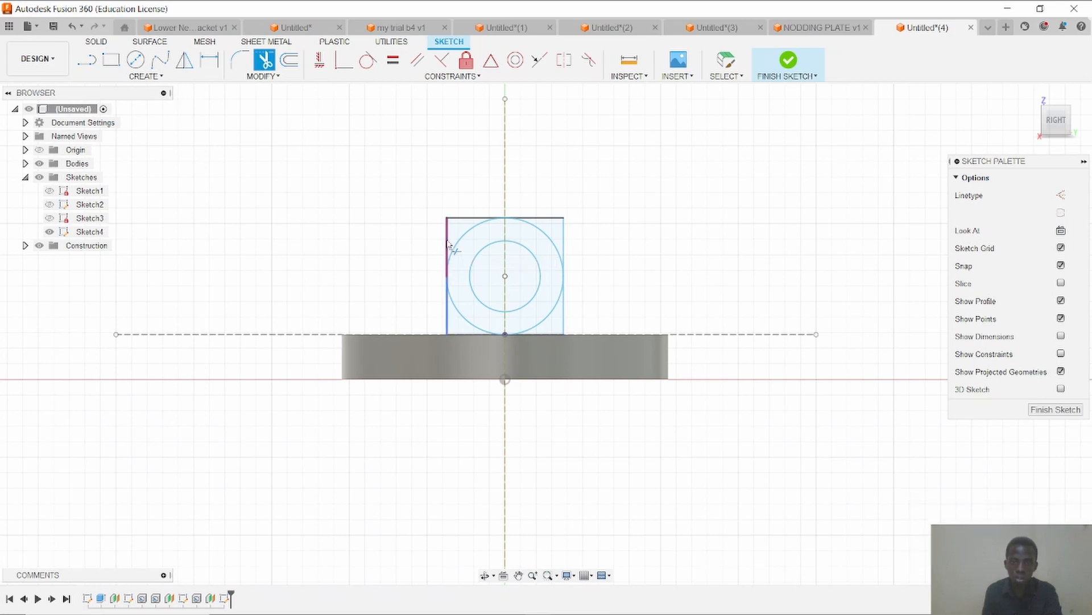
left_click(448, 243)
left_click(475, 218)
left_click(545, 219)
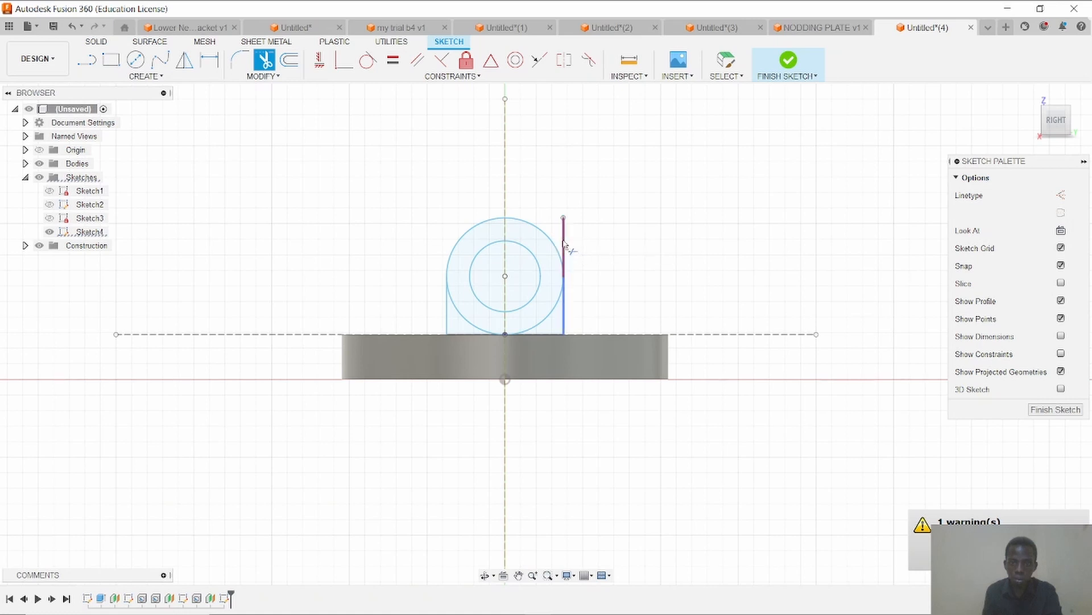
left_click(565, 245)
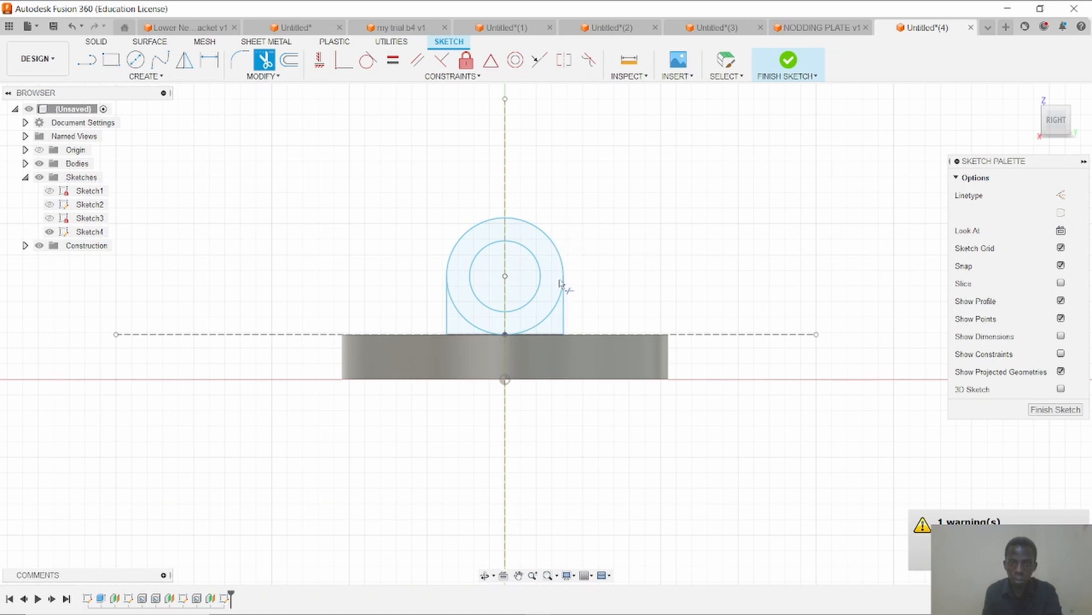
left_click(551, 312)
left_click(475, 328)
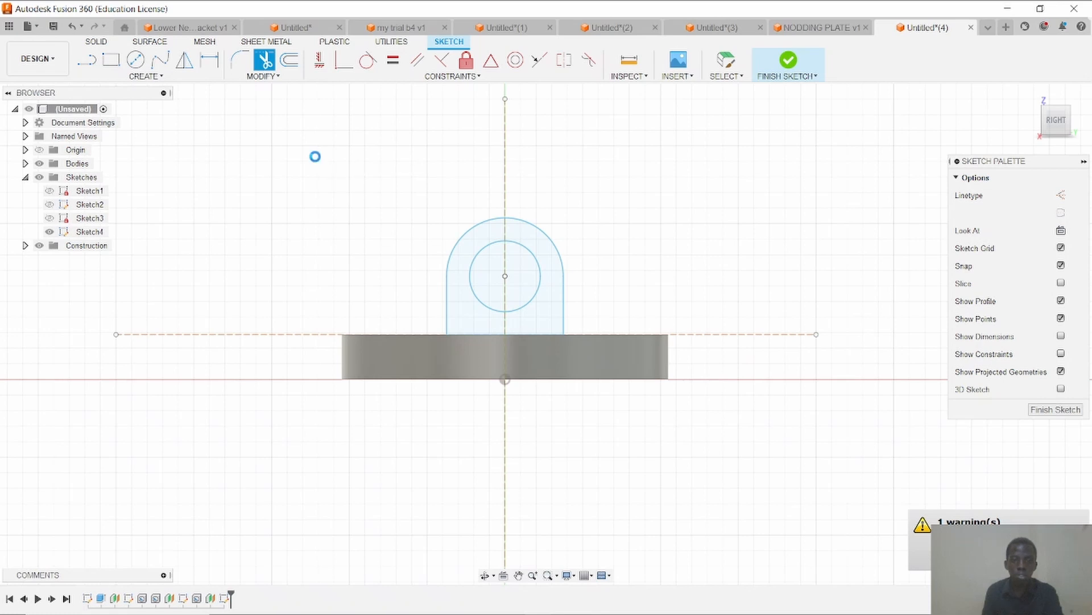
key("Escape")
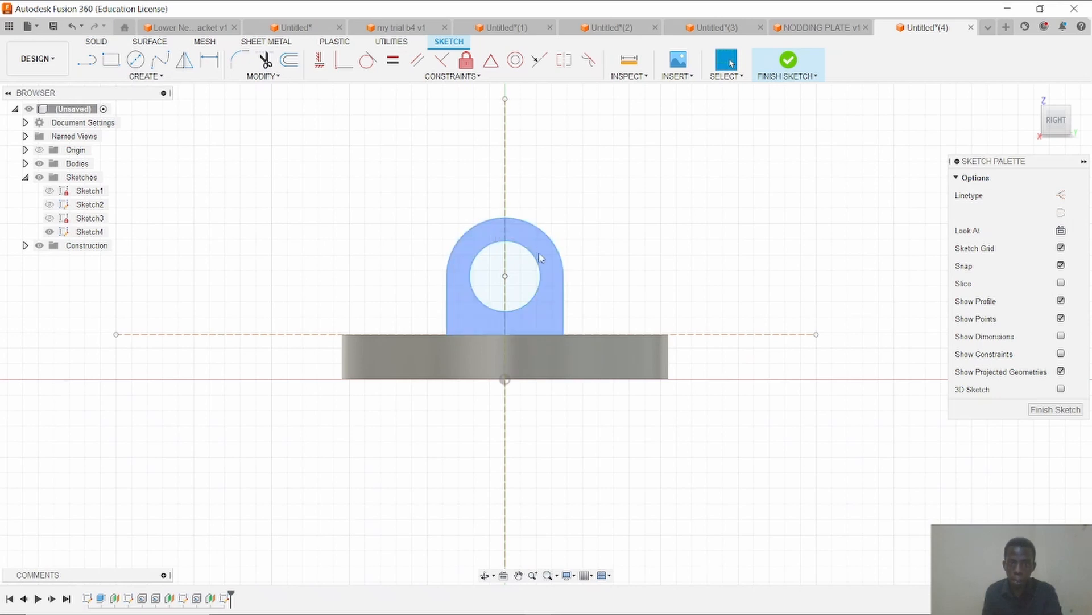
Start an extrusion of the lug profile around the hole with its direction set to Symmetric.
left_click(544, 311)
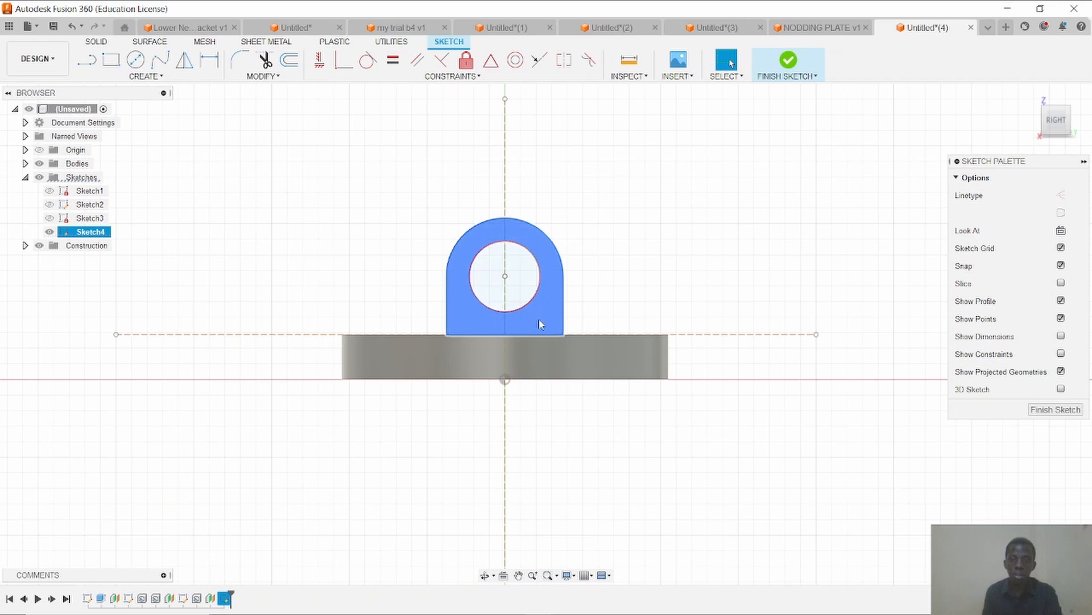
key("e")
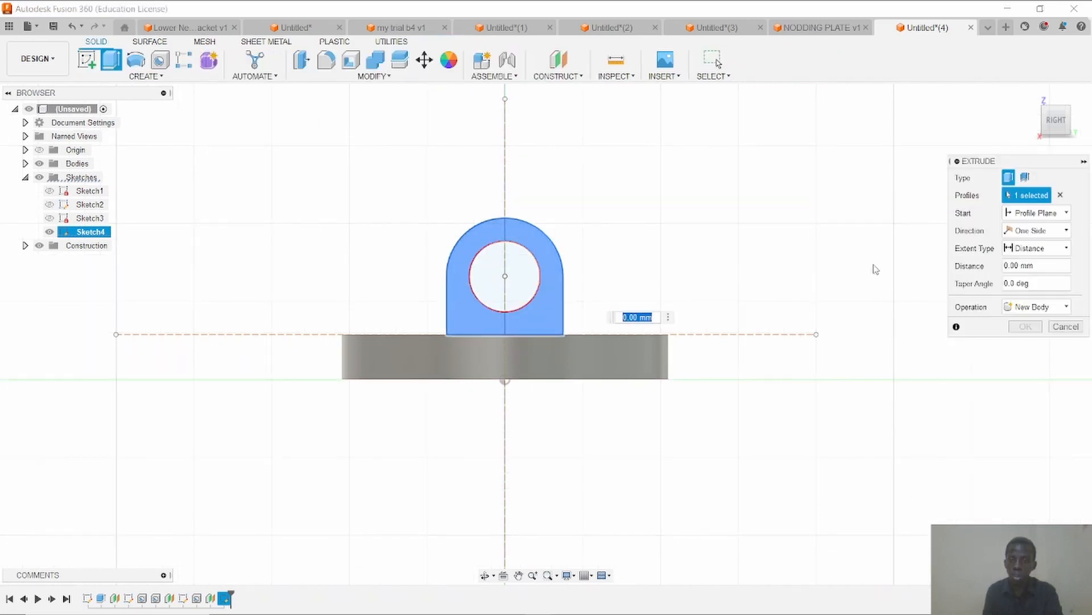
left_click(1057, 231)
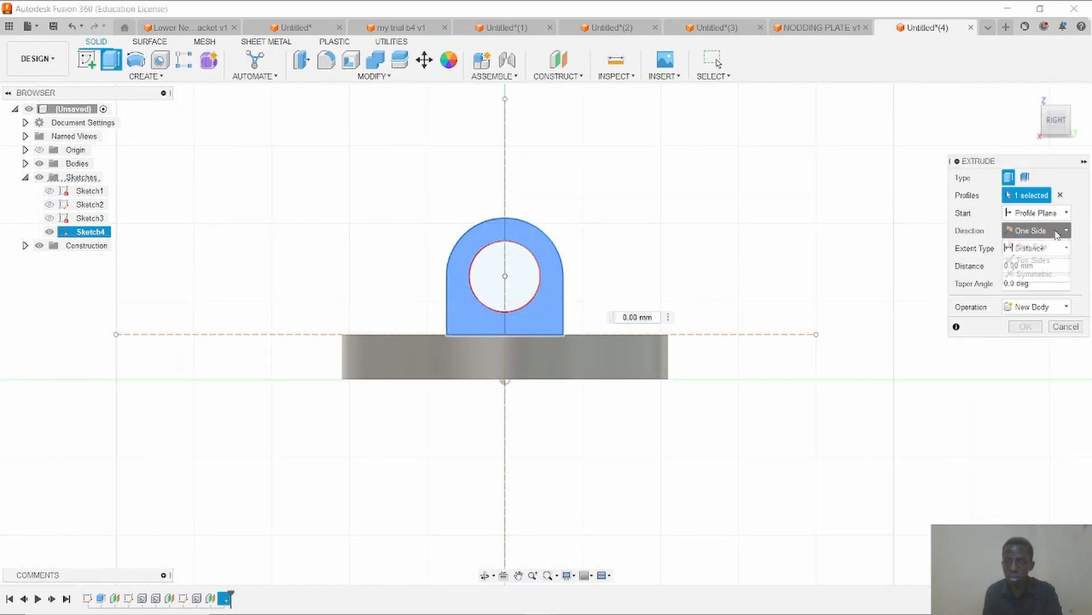
left_click(1056, 273)
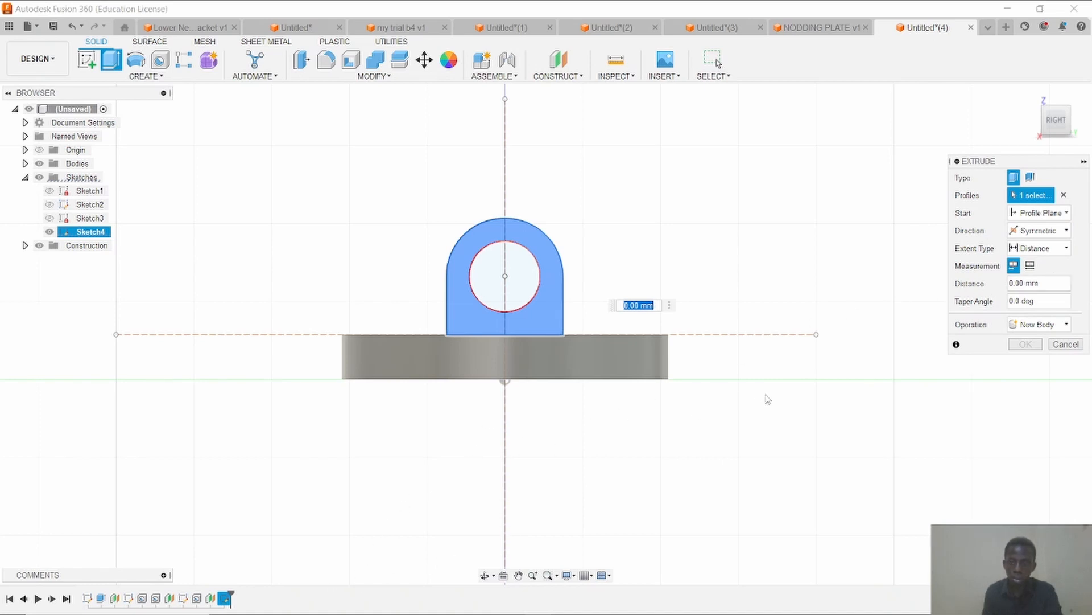
left_click(485, 575)
left_click_drag(476, 446, 407, 446)
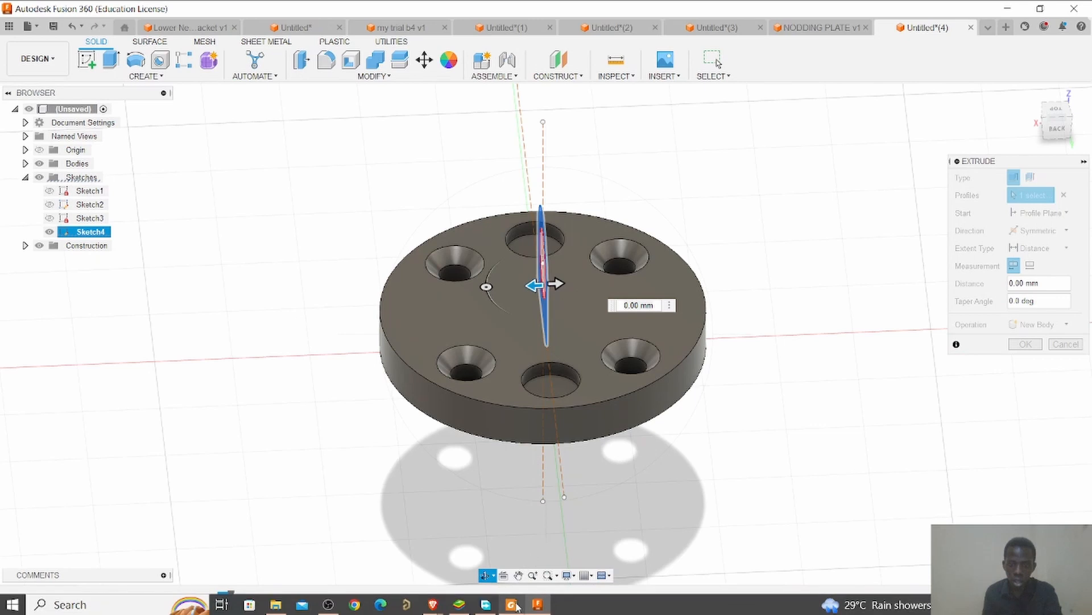
Examine the front and plan views in the PDF drawing for the lug's thickness, and return to Fusion 360.
left_click(511, 605)
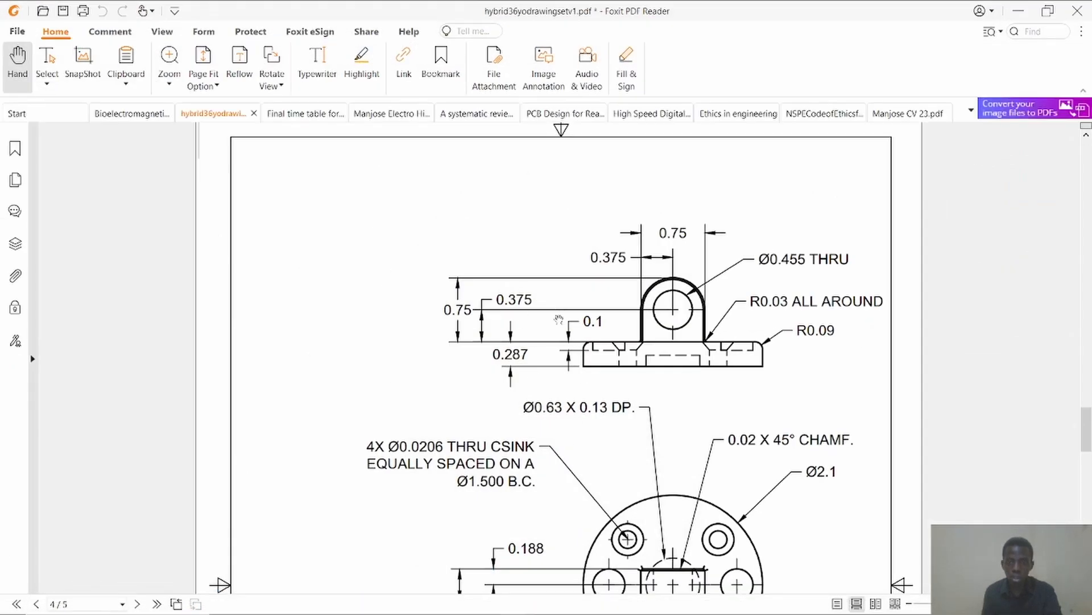
scroll(640, 447, "down", 3)
scroll(639, 452, "down", 2)
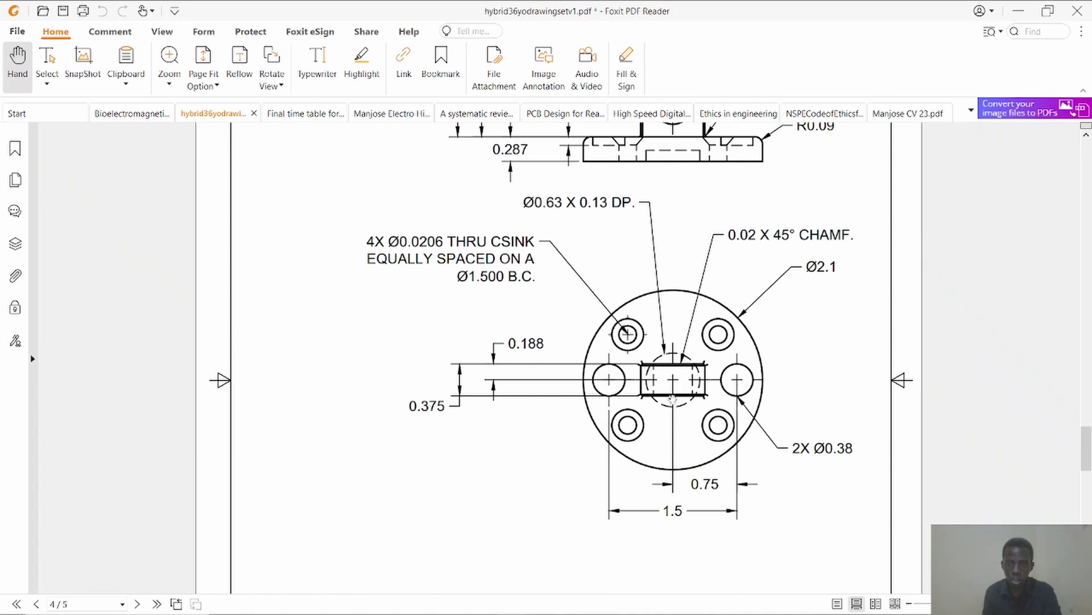
scroll(670, 382, "up", 4)
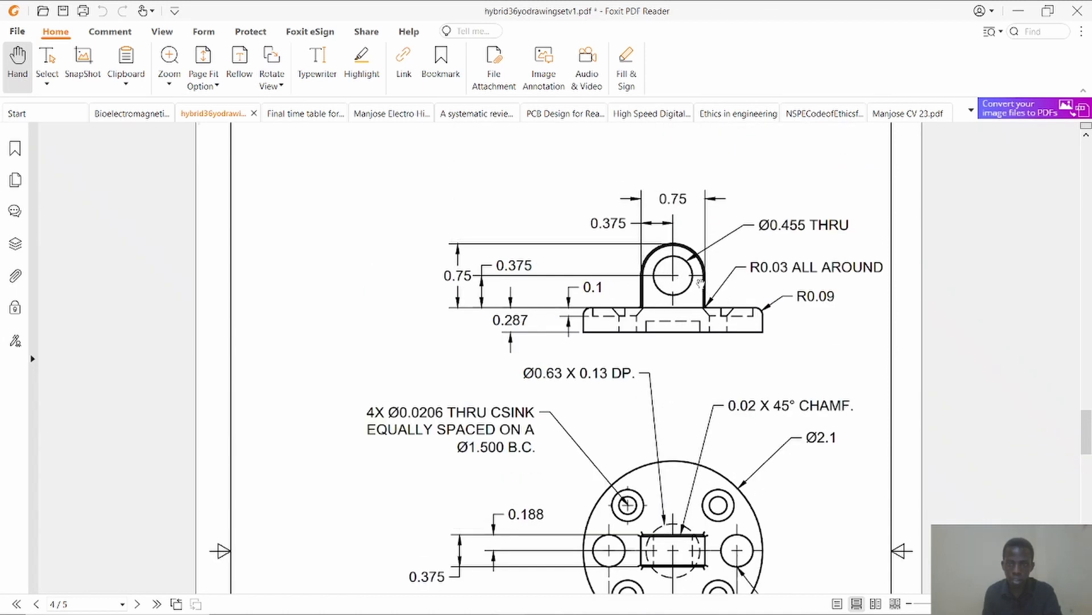
scroll(683, 290, "down", 4)
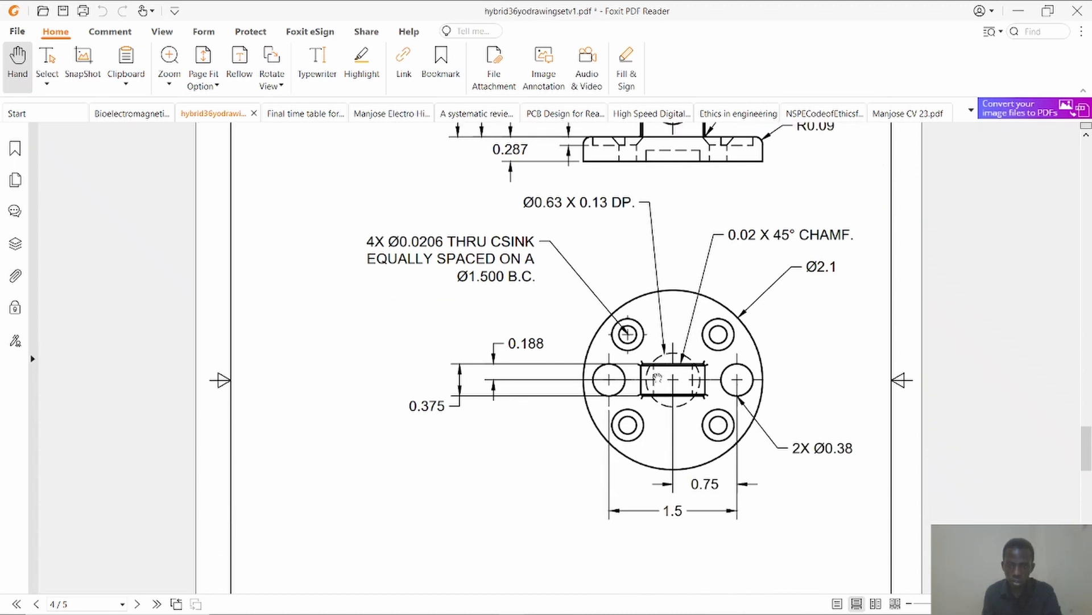
scroll(657, 377, "down", 2)
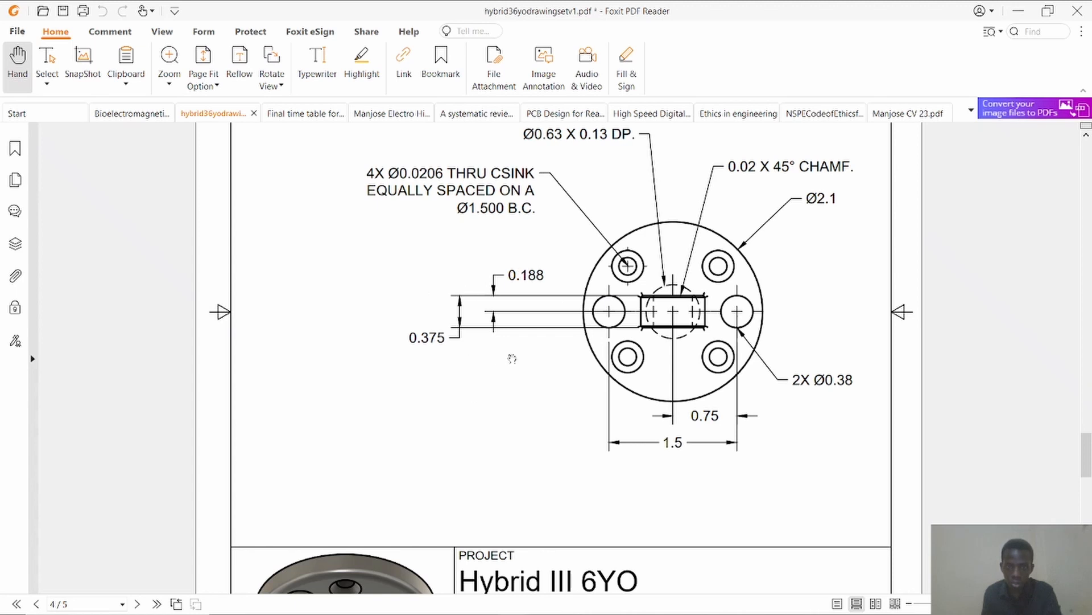
scroll(661, 311, "up", 1)
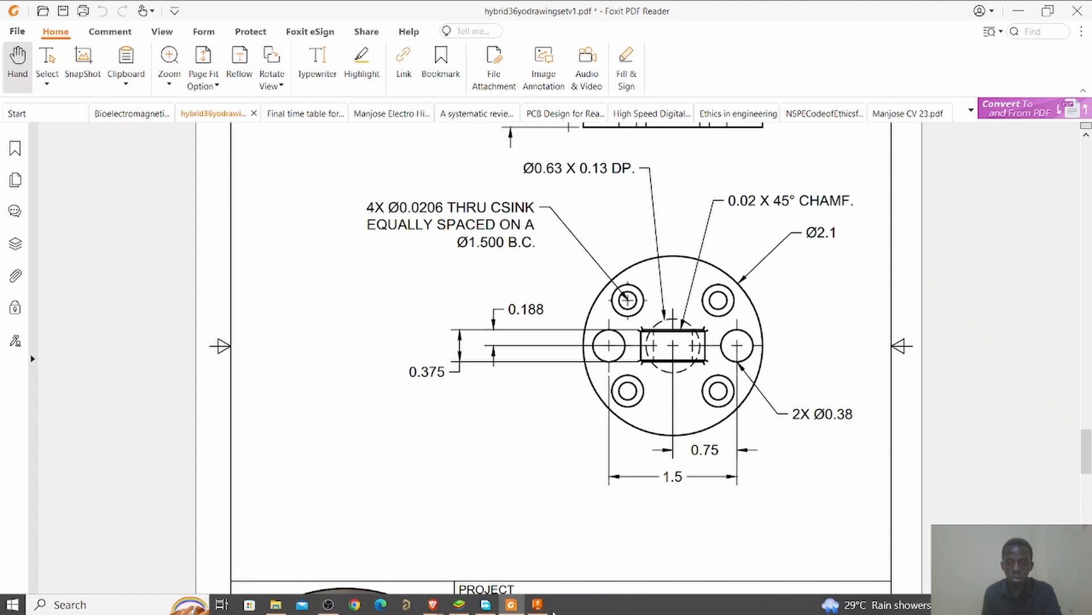
mouse_move(537, 604)
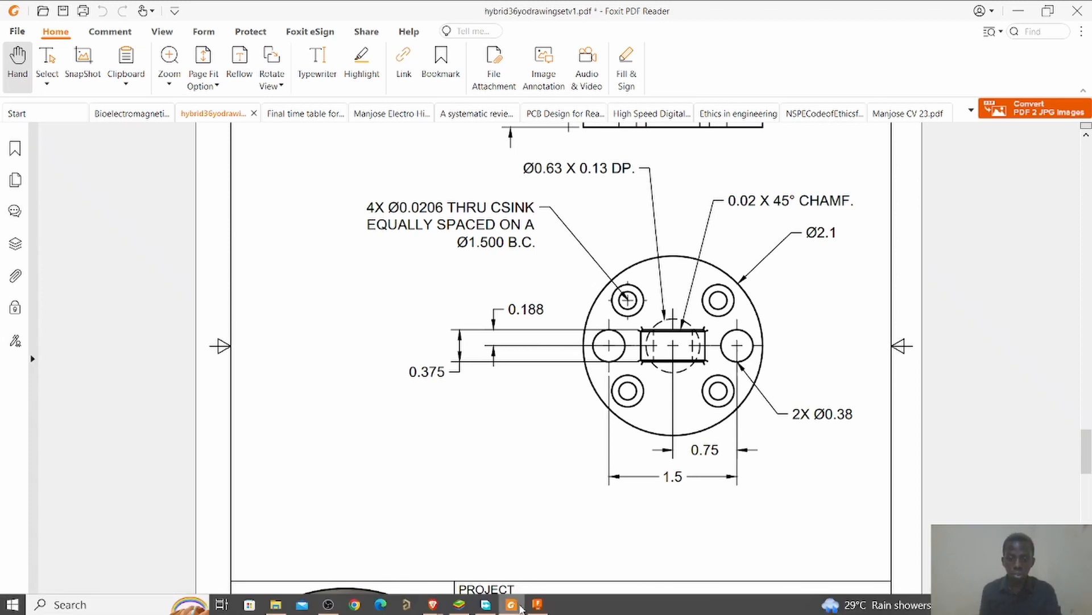
left_click(538, 604)
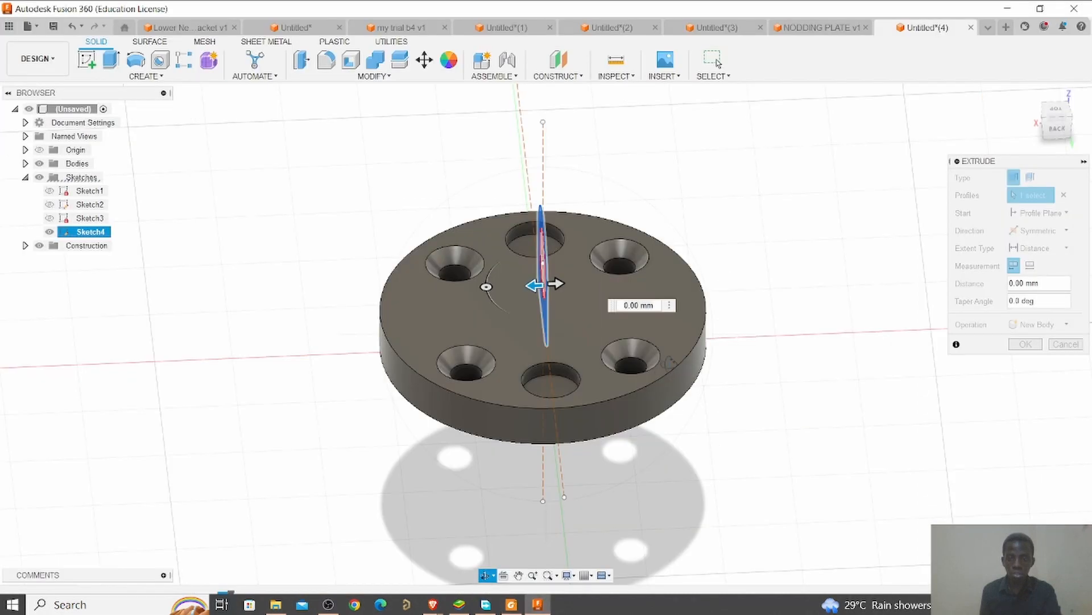
Extrude the lug symmetrically by 0.1875 mm per side and join it to the plate.
left_click(642, 306)
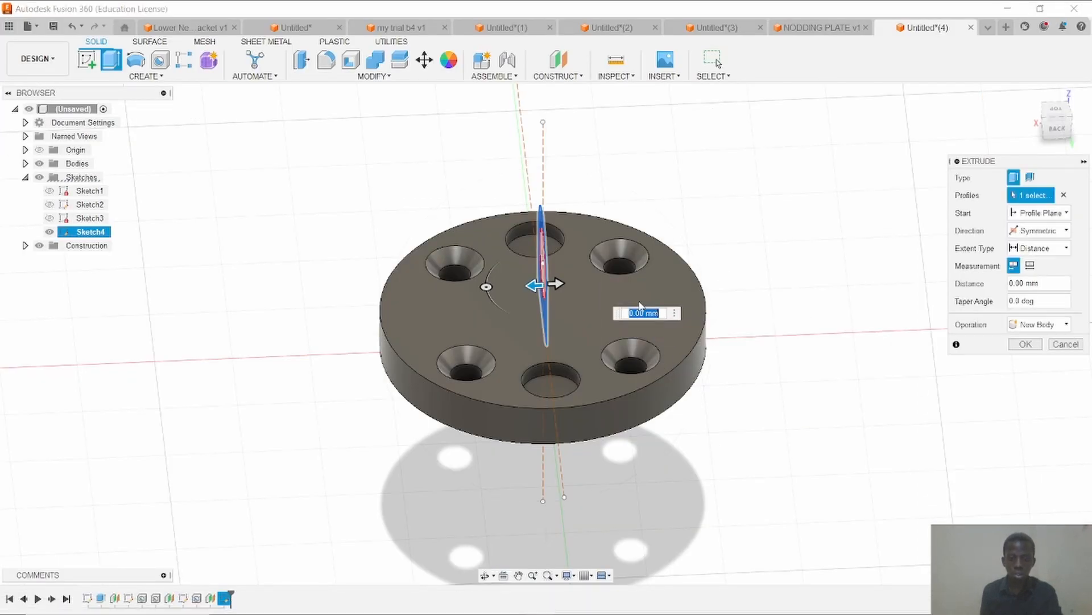
type("0")
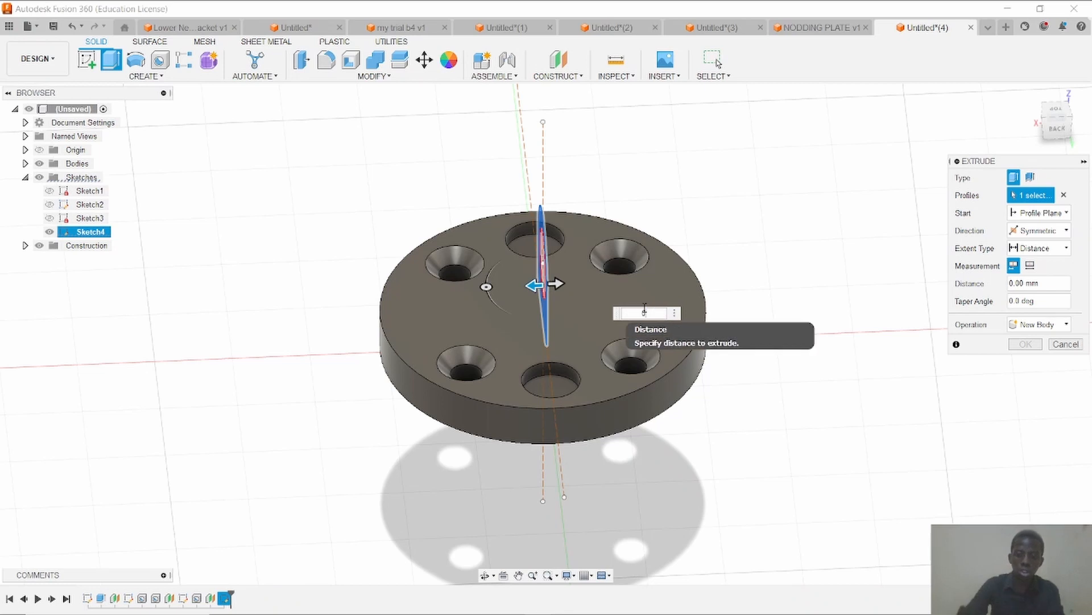
type(".1")
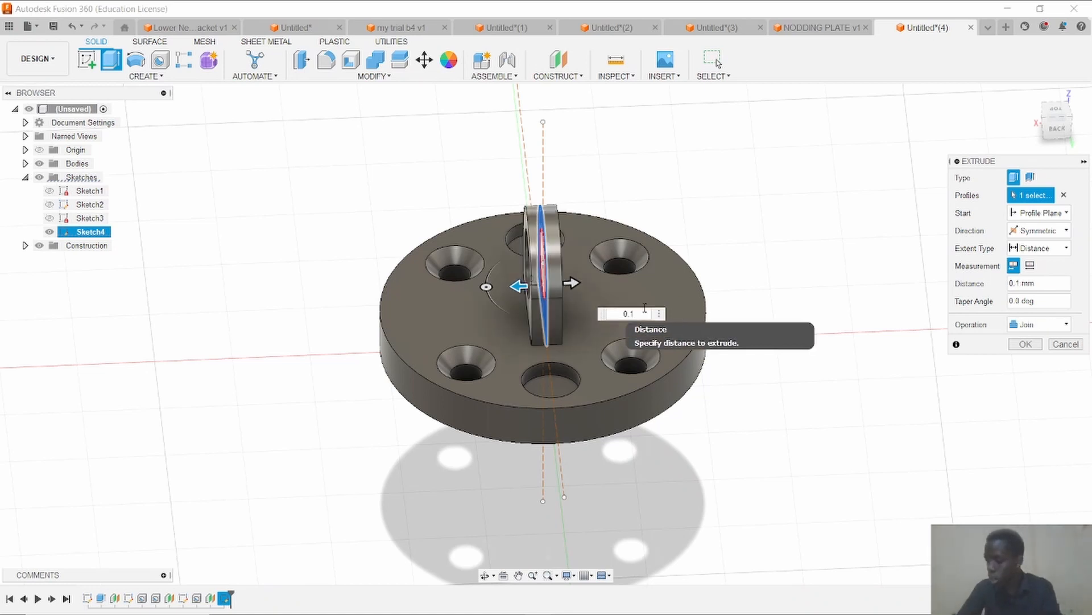
type("875")
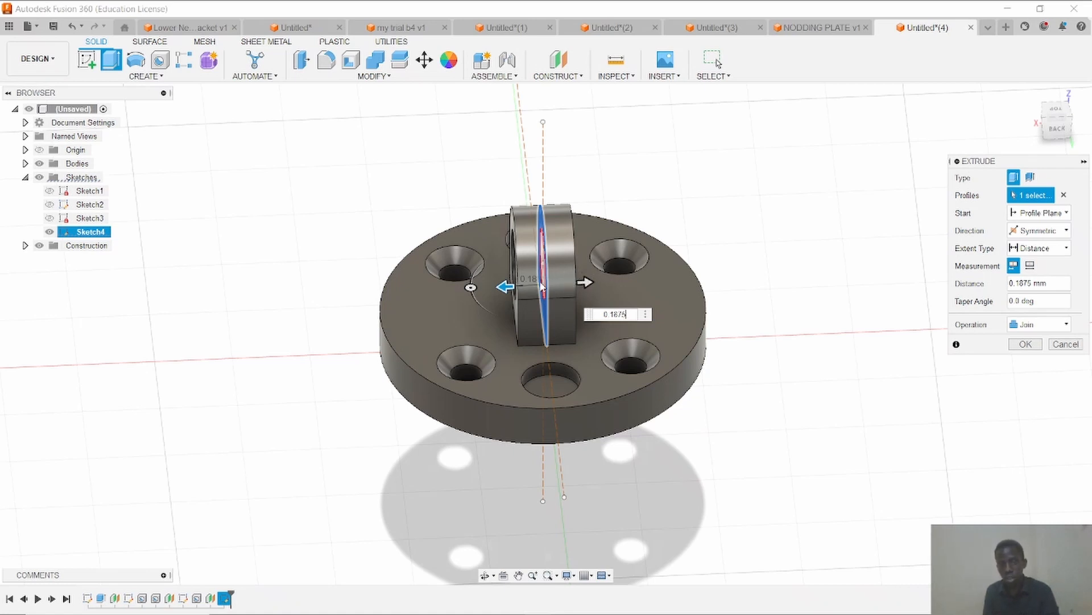
left_click(1039, 324)
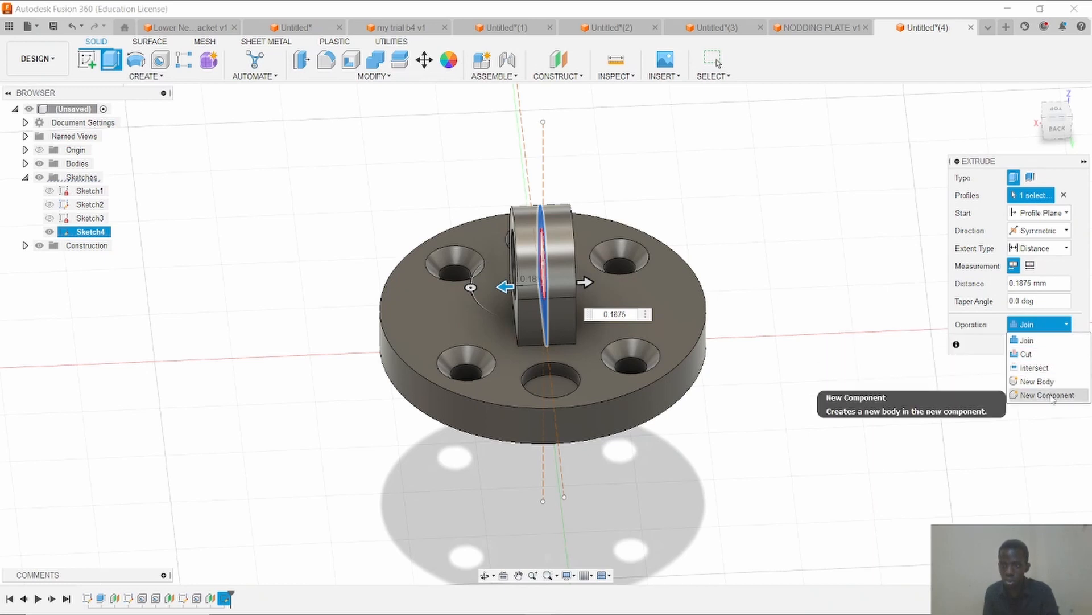
left_click(1068, 326)
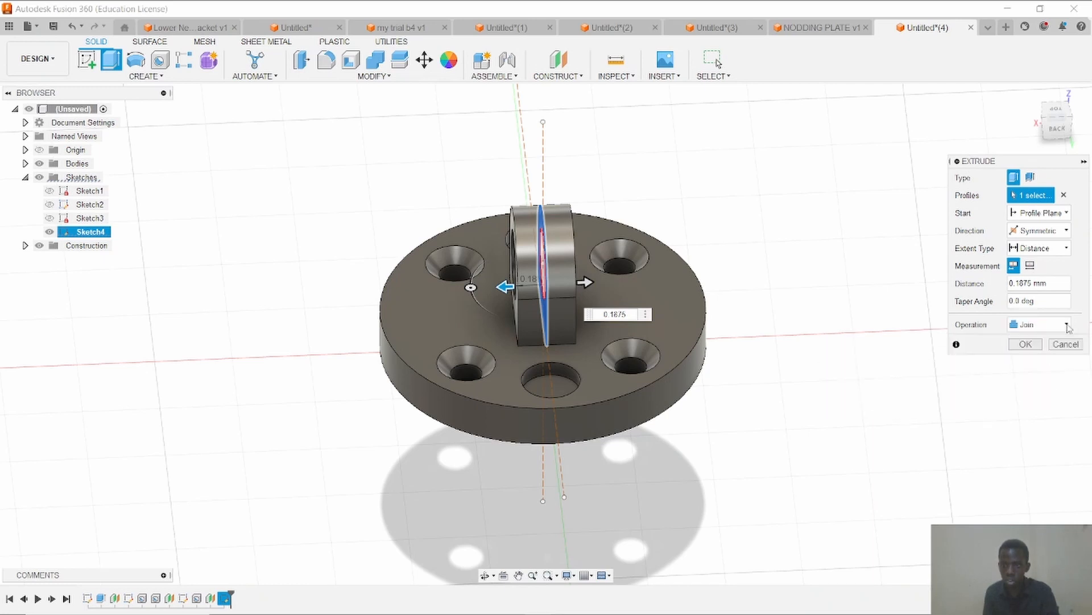
left_click(1025, 344)
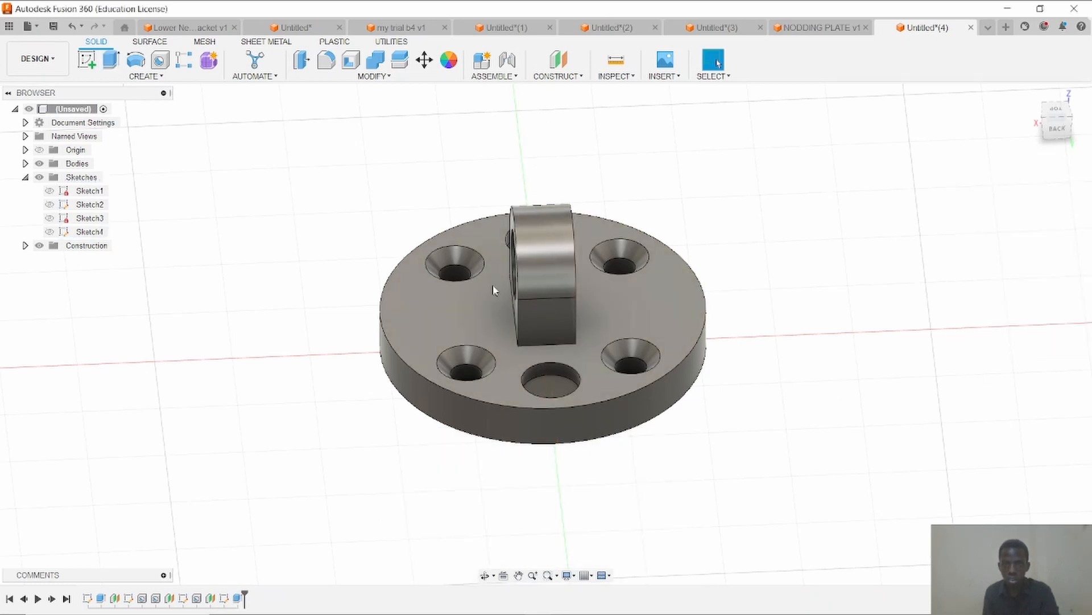
Inspect the extruded lug and plate from several angles, and switch back to the PDF drawing.
left_click(485, 575)
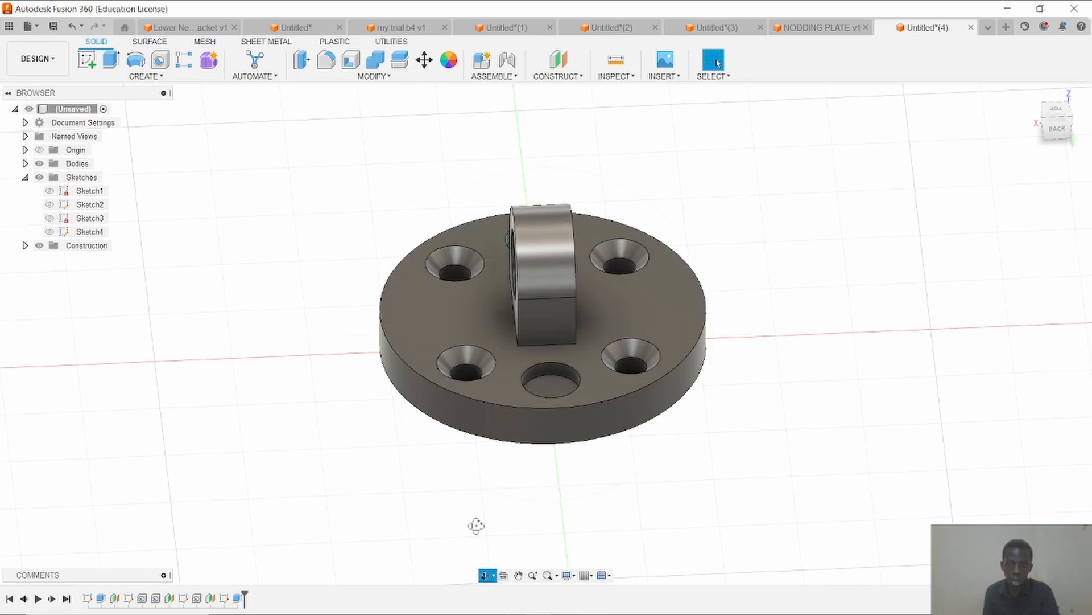
left_click_drag(476, 525, 521, 480)
left_click_drag(421, 480, 527, 490)
mouse_move(455, 518)
left_mouse_down()
mouse_move(546, 456)
mouse_move(547, 507)
mouse_move(461, 509)
mouse_move(470, 510)
left_mouse_up()
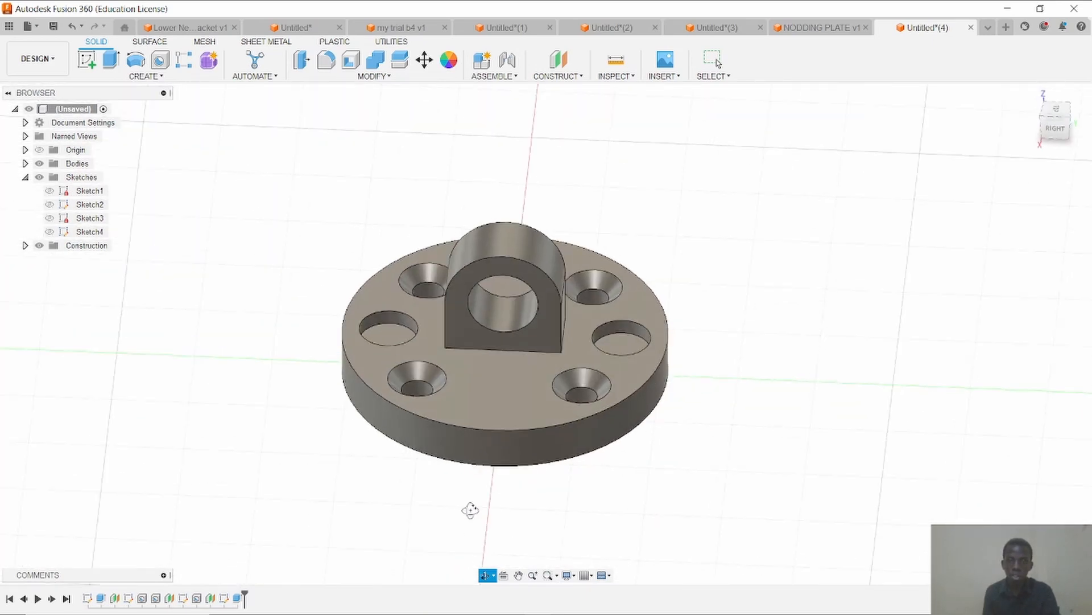
key("Escape")
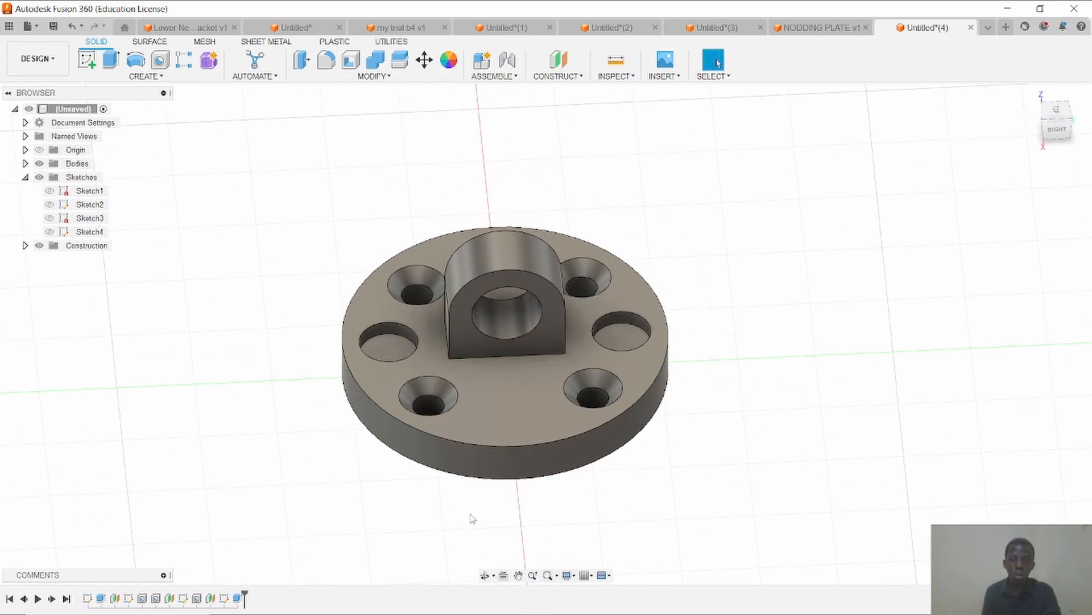
left_click(511, 609)
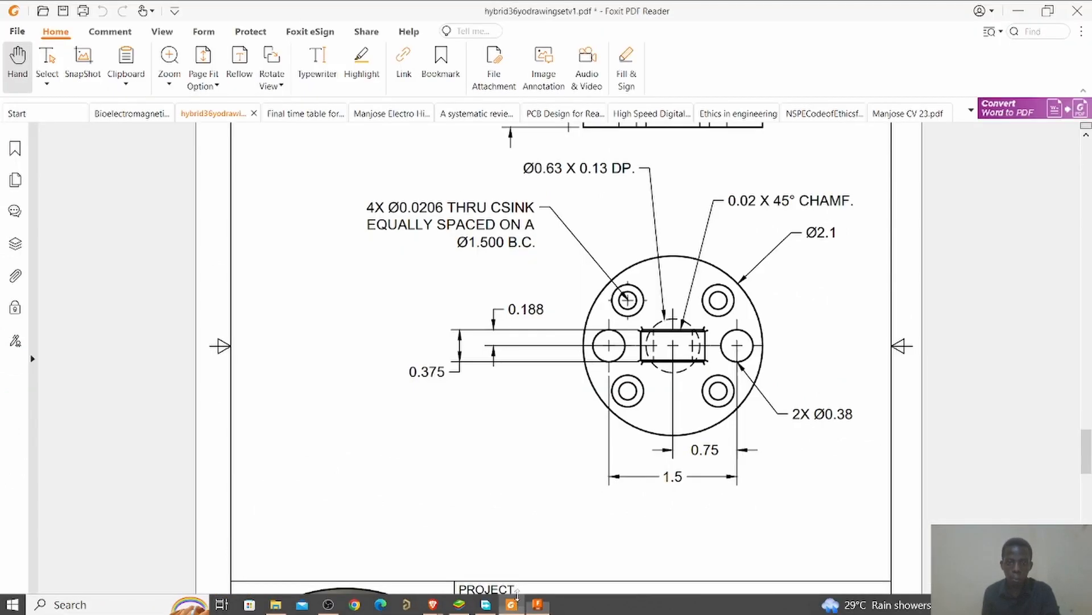
Compare the plan view in the PDF drawing with the model in Fusion 360 from another angle, and switch back to the PDF.
scroll(635, 326, "down", 3)
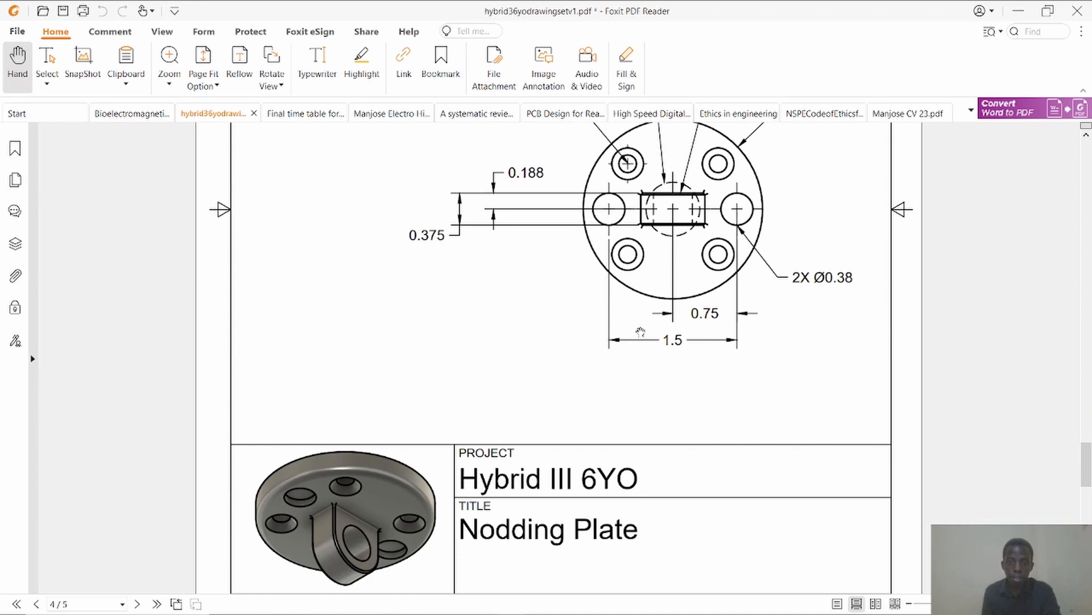
scroll(641, 332, "up", 1)
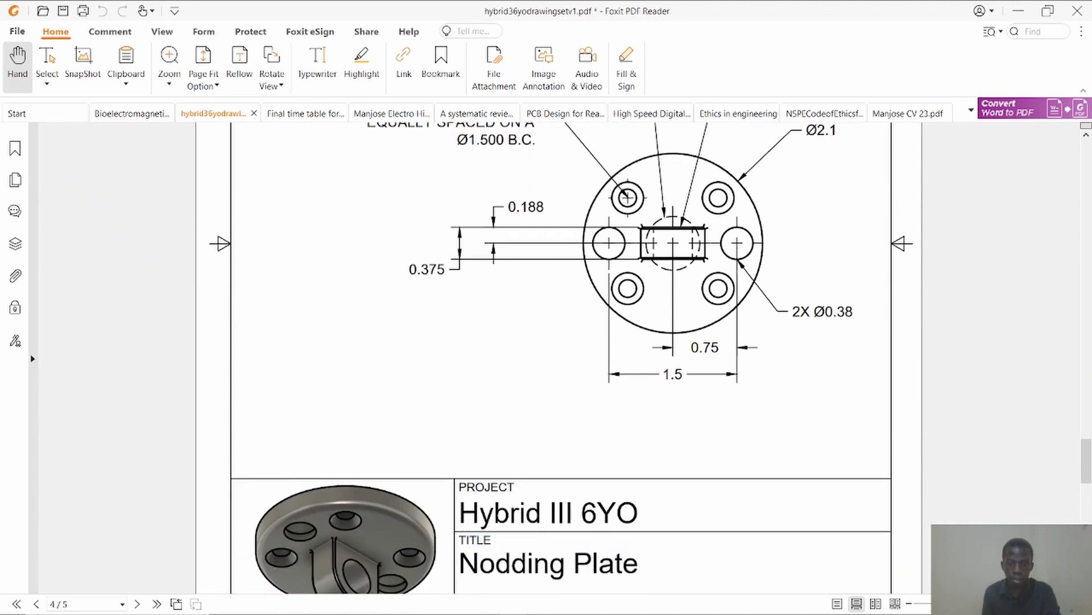
left_click(537, 604)
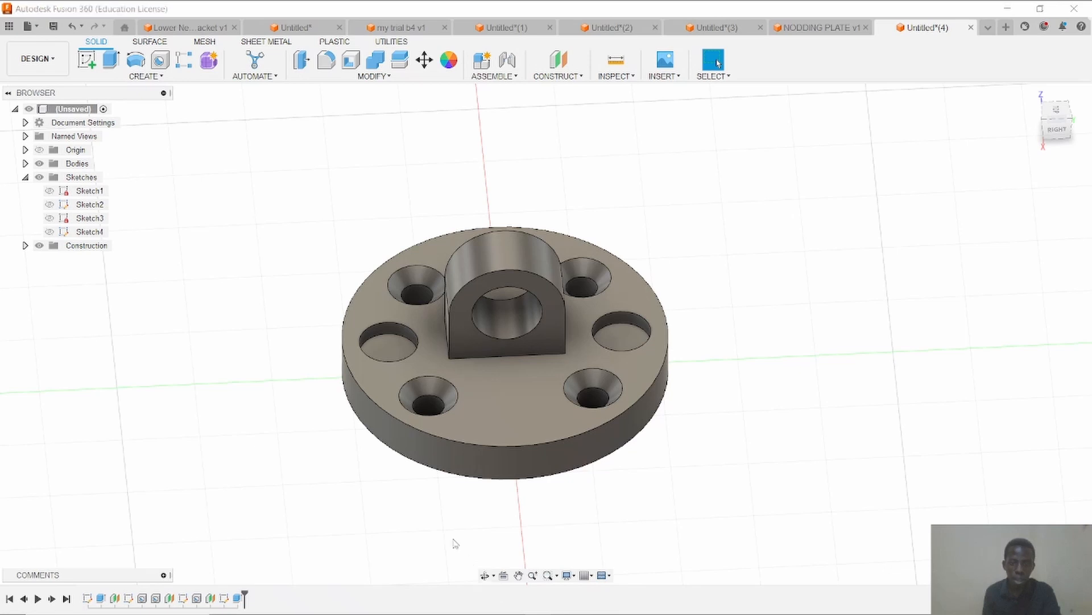
left_click(484, 575)
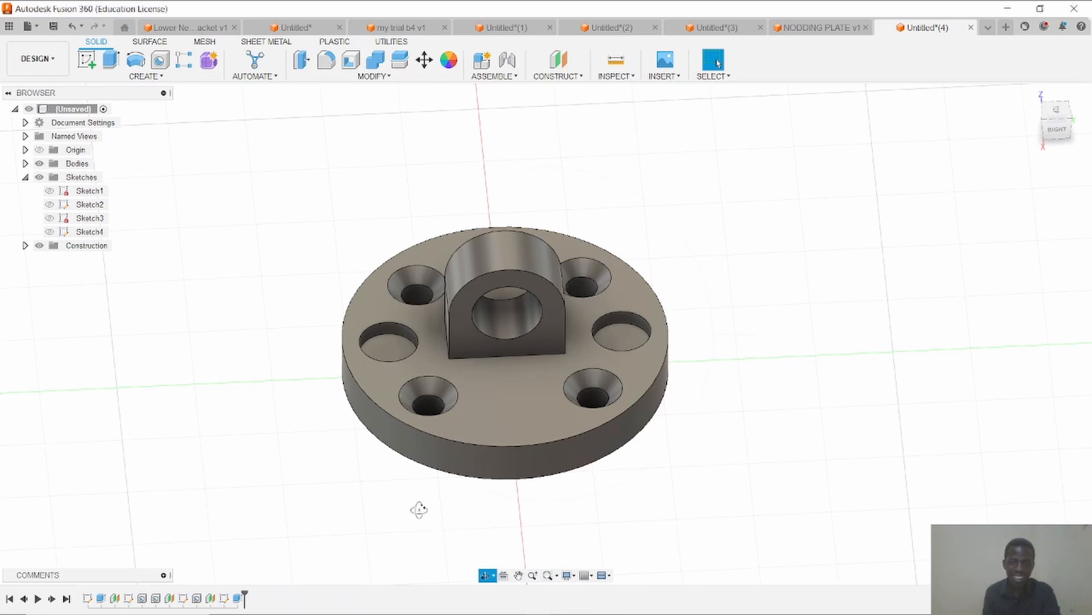
left_click_drag(366, 470, 523, 424)
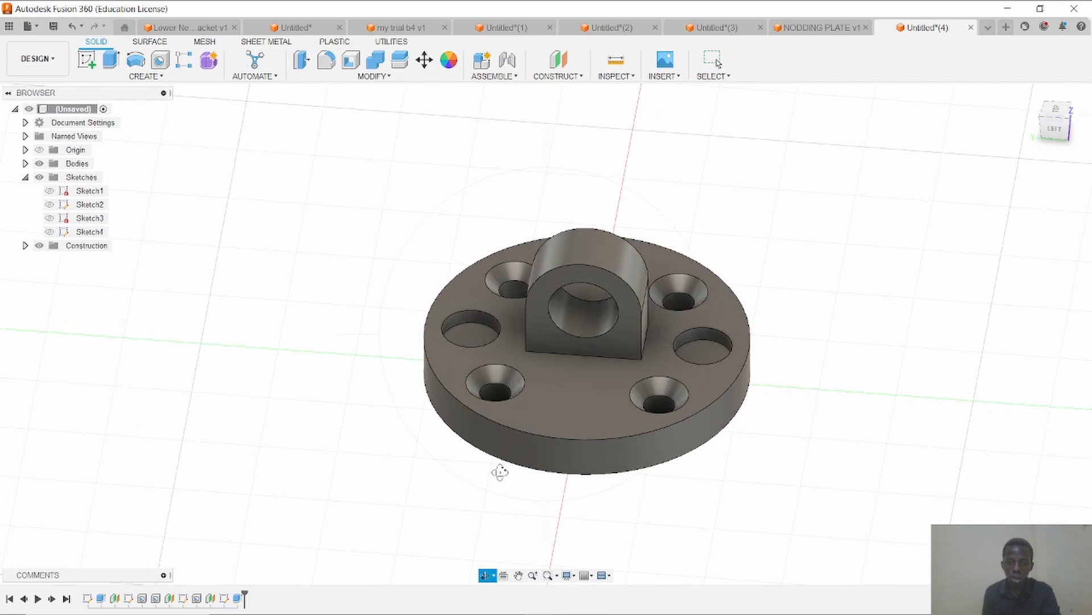
left_click(513, 608)
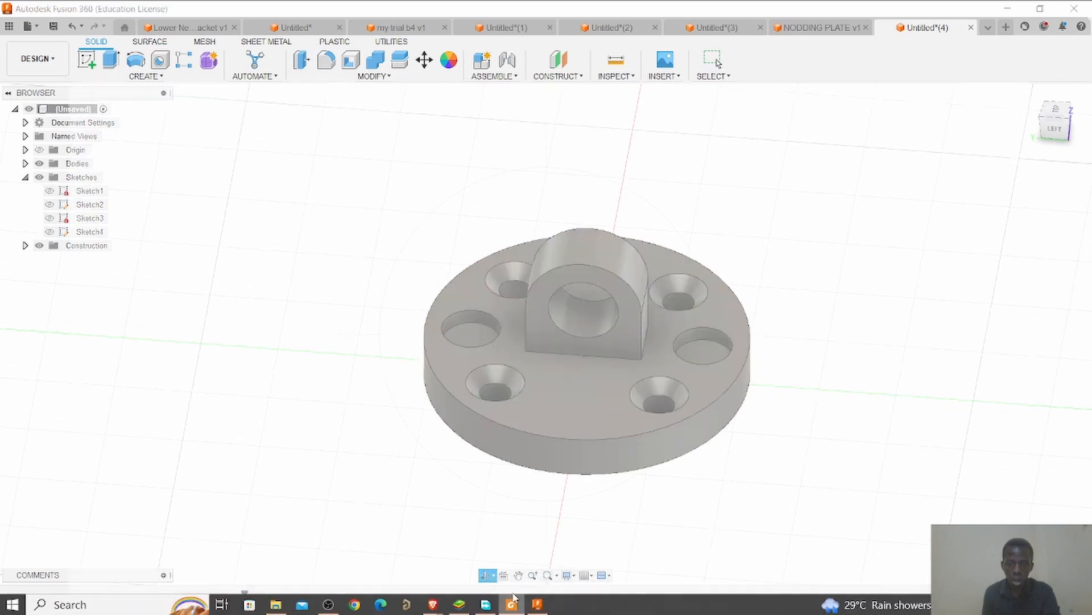
Examine the front view, plan view and part picture in the PDF drawing for remaining edge details, and return to Fusion 360.
scroll(627, 291, "up", 3)
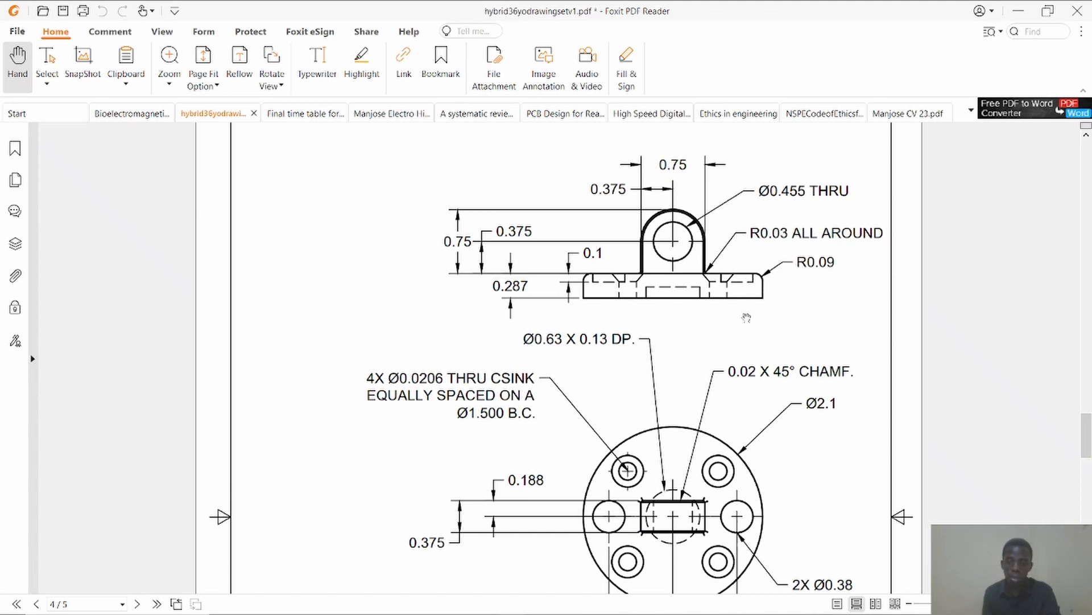
scroll(745, 341, "down", 3)
scroll(672, 443, "down", 5)
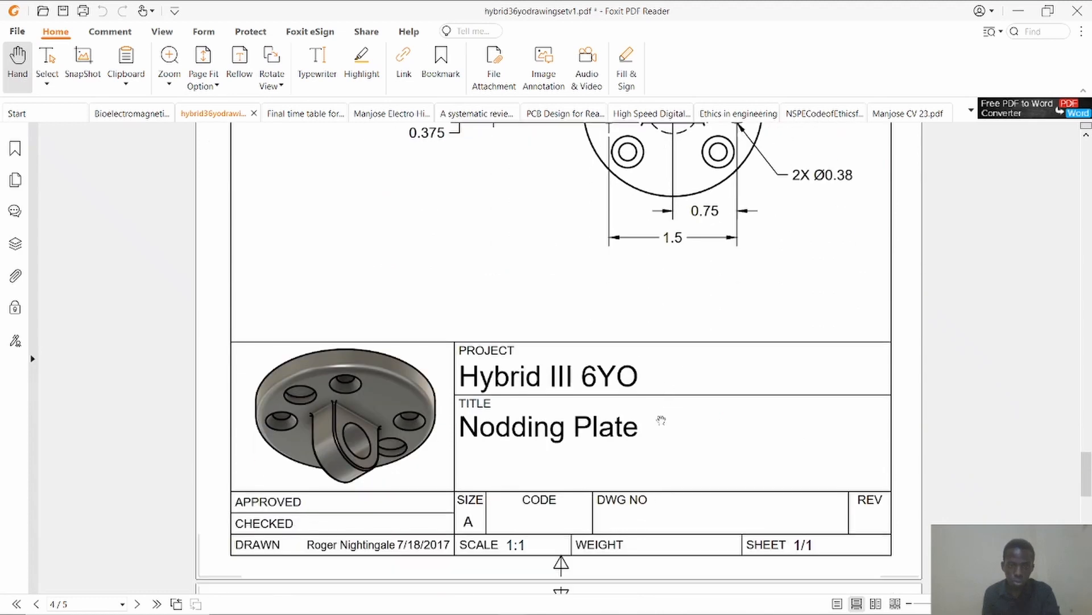
scroll(420, 385, "up", 2)
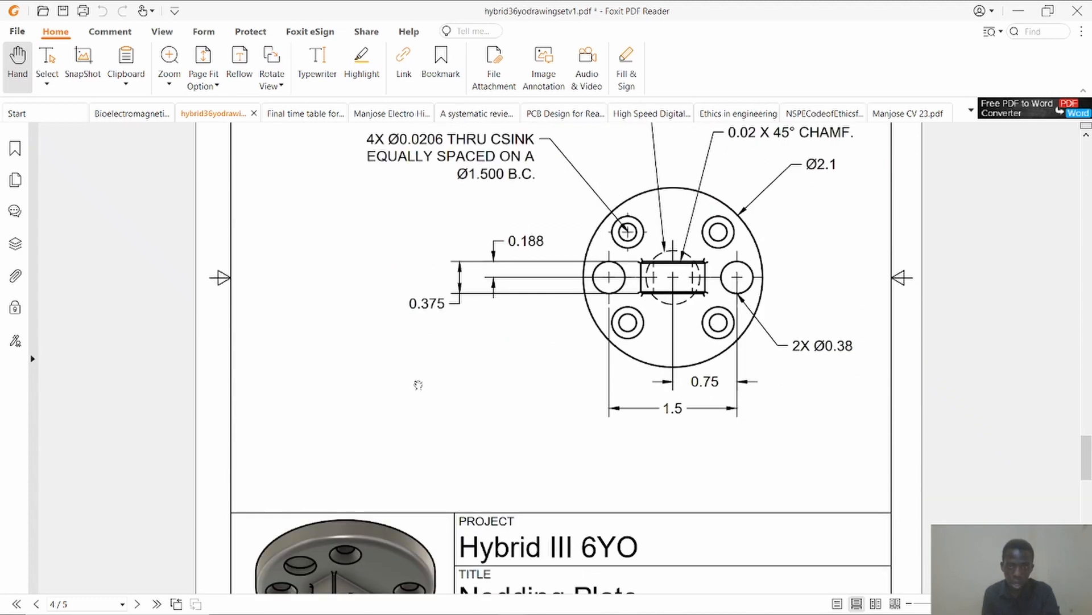
scroll(356, 424, "down", 3)
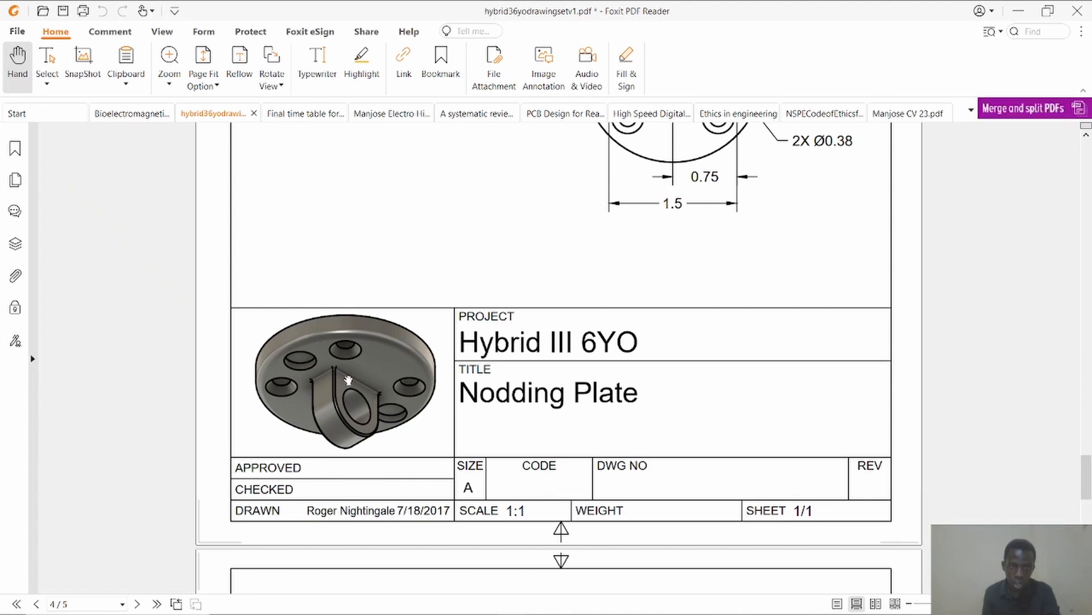
scroll(413, 350, "up", 10)
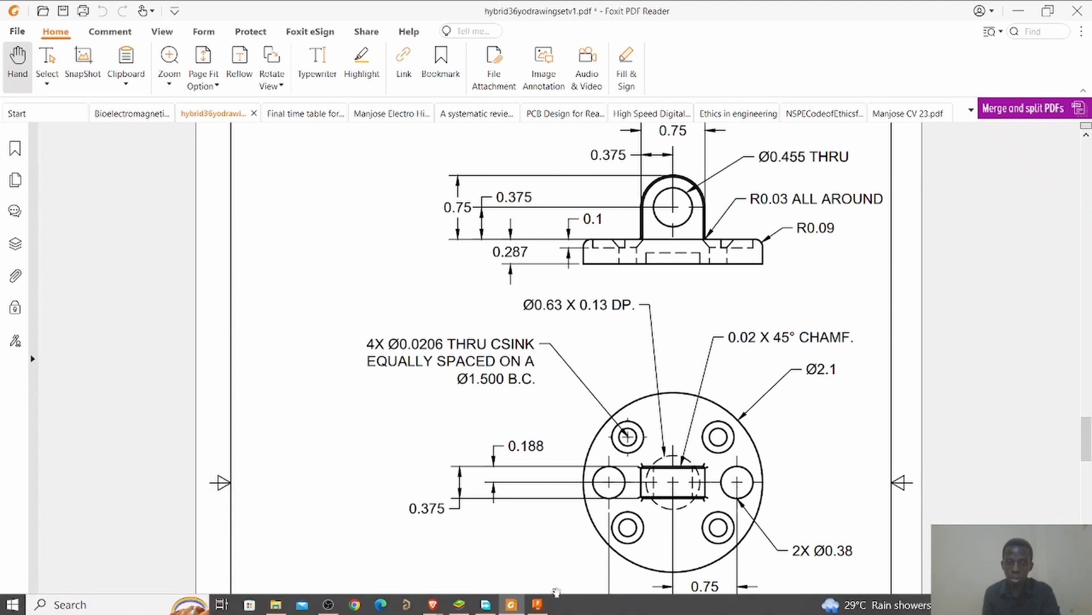
left_click(541, 603)
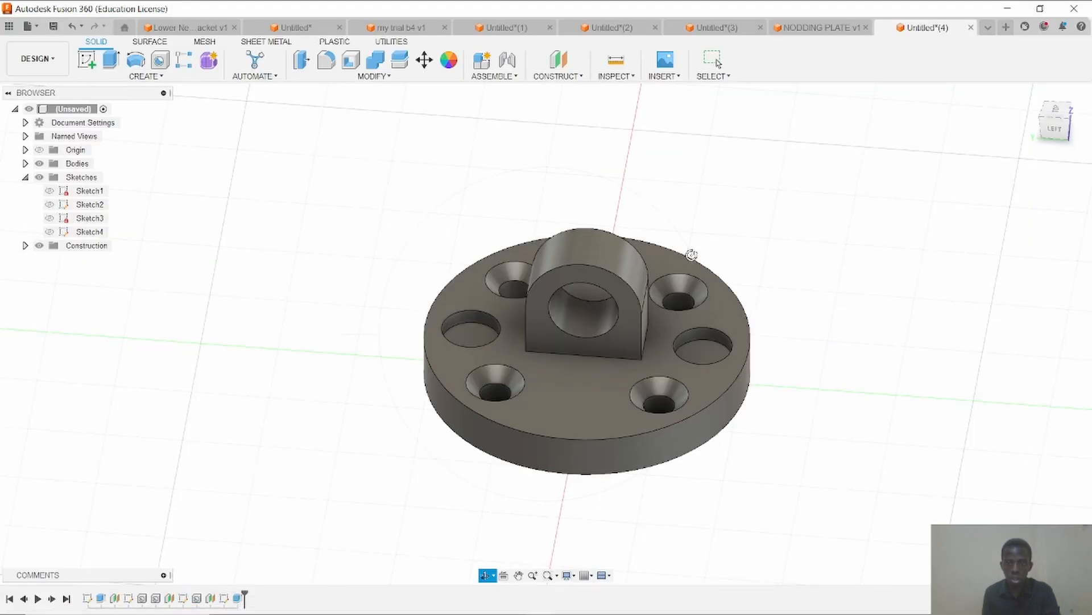
key("Escape")
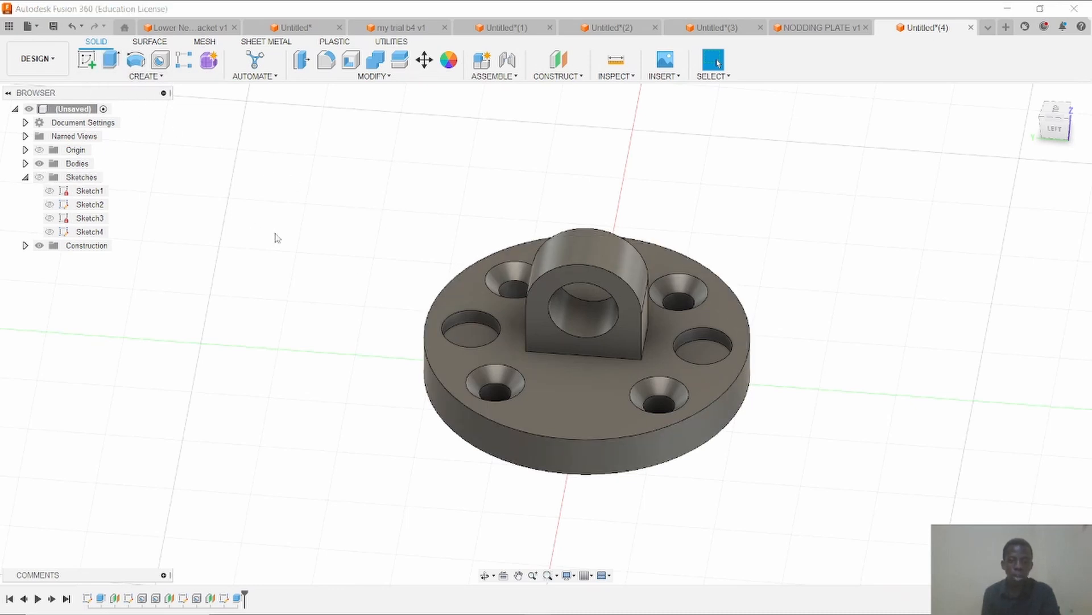
Fillet the round plate's upper outer edge with a 0.09 mm radius, checking the radius in the PDF drawing.
key("f")
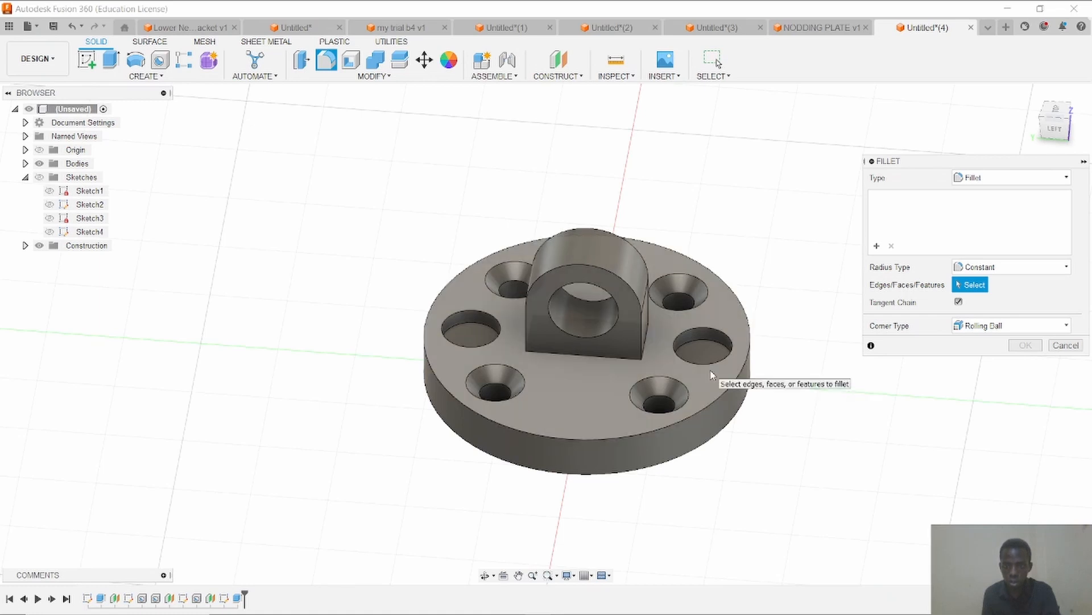
left_click(712, 404)
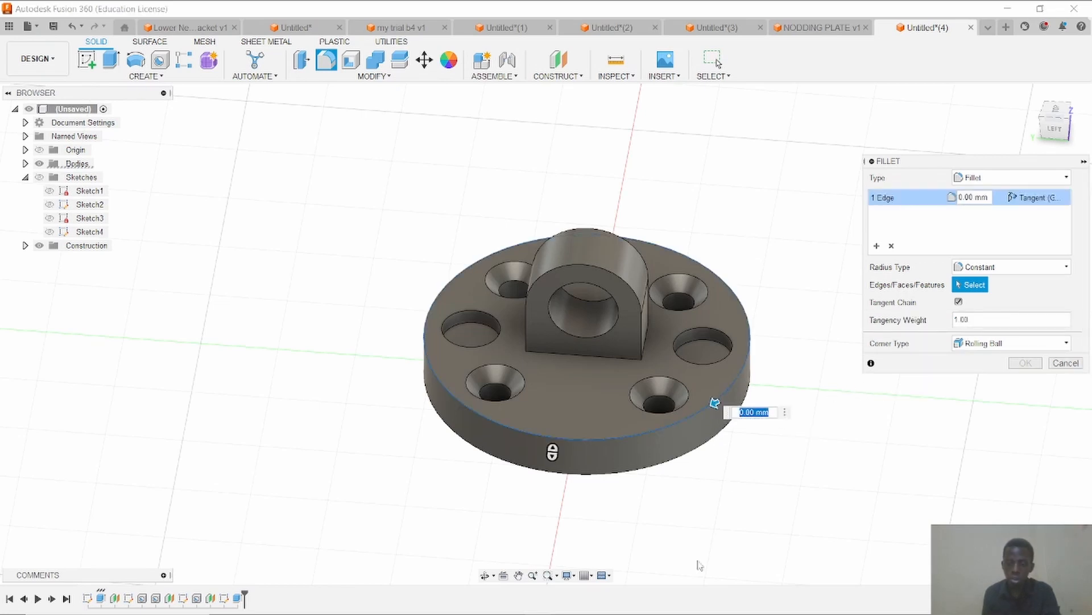
mouse_move(649, 593)
left_click(513, 605)
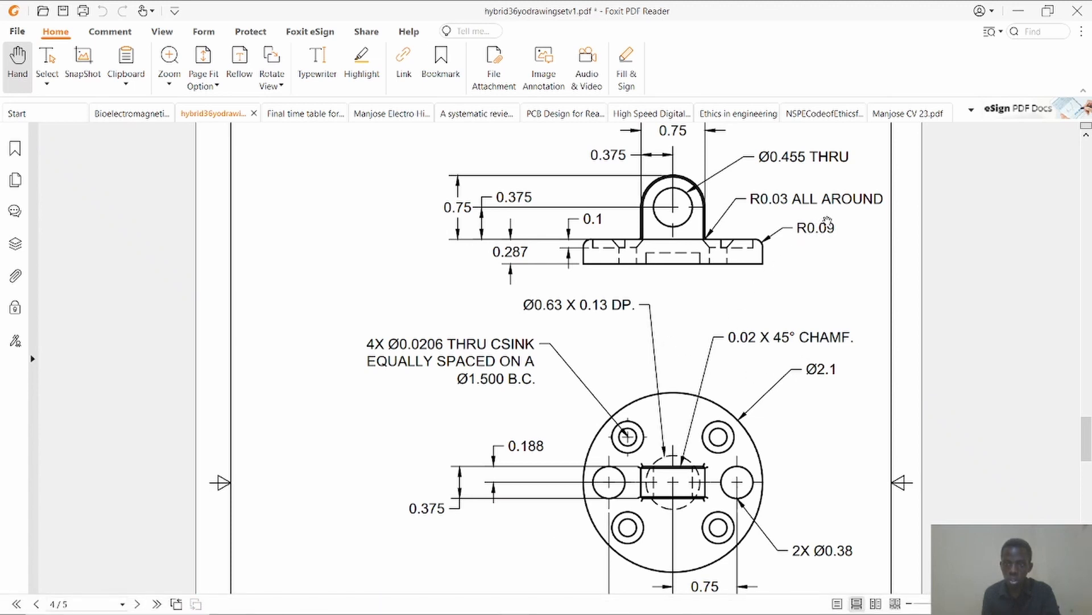
left_click(1019, 10)
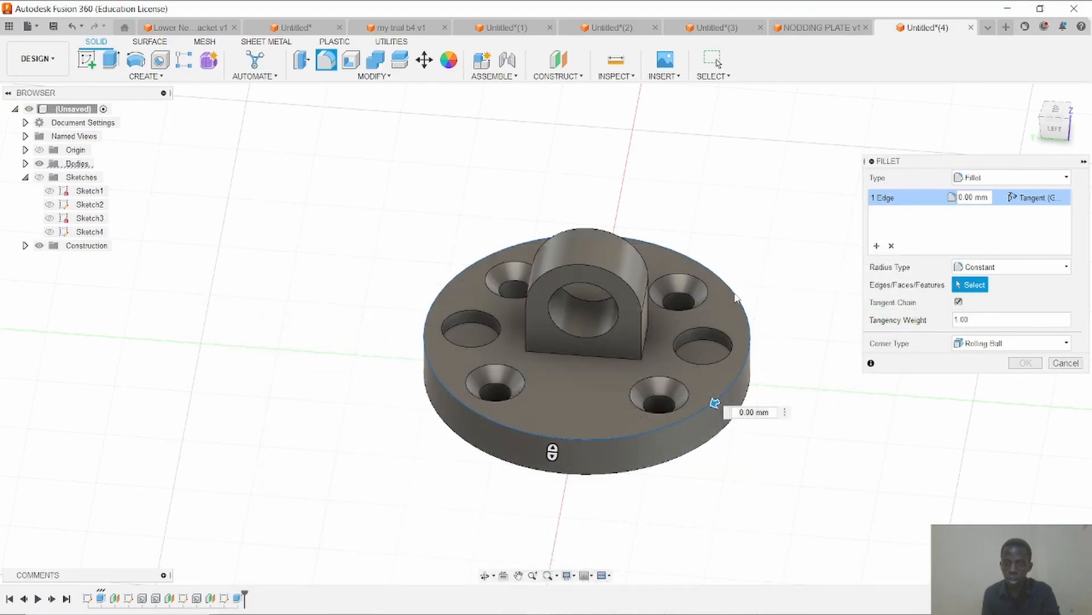
left_click(740, 410)
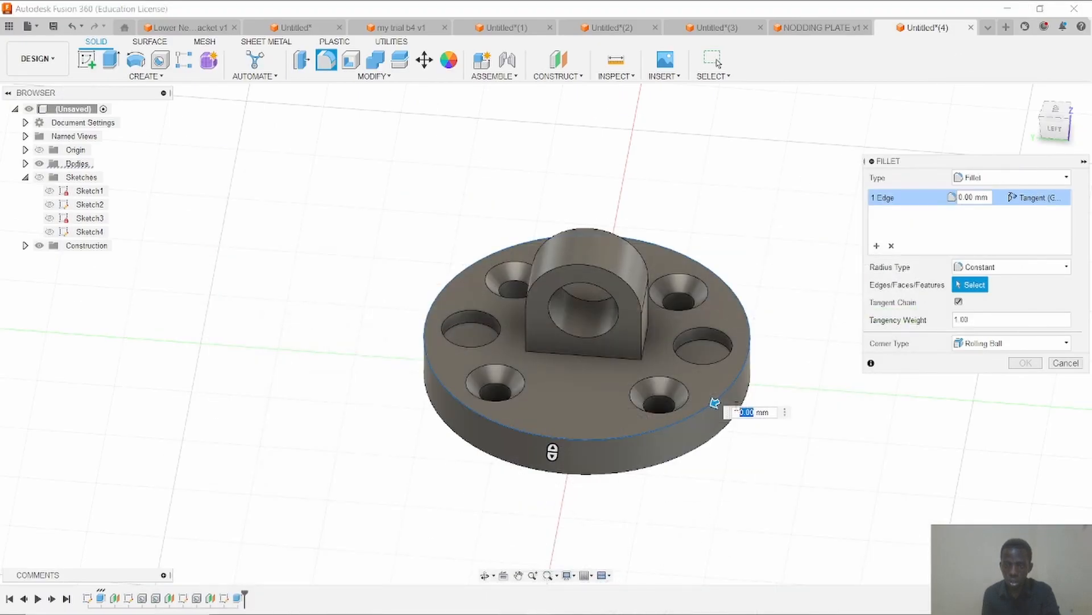
type("0")
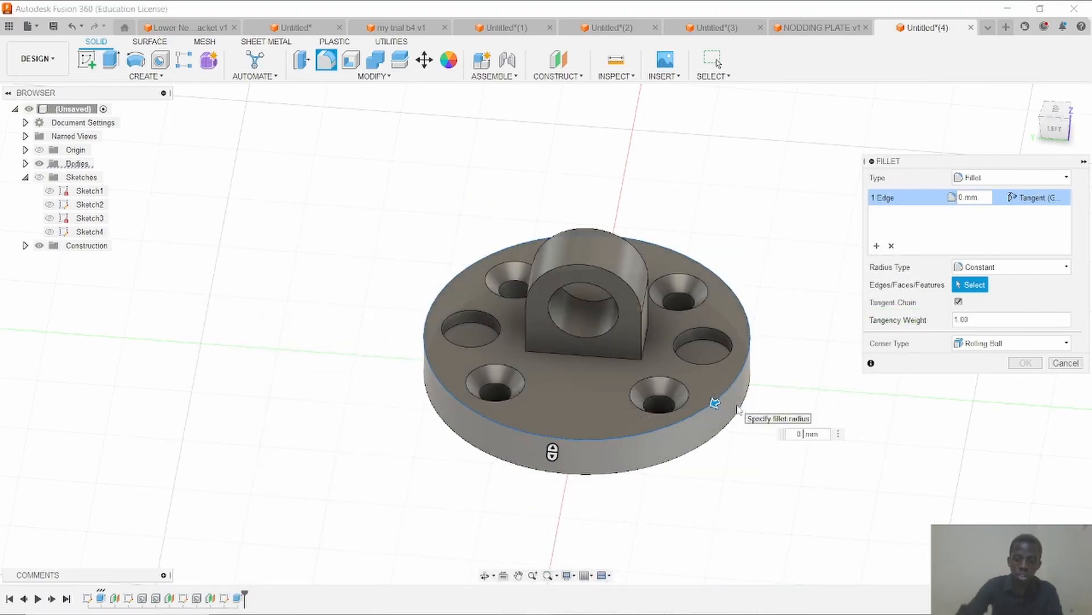
key("Return")
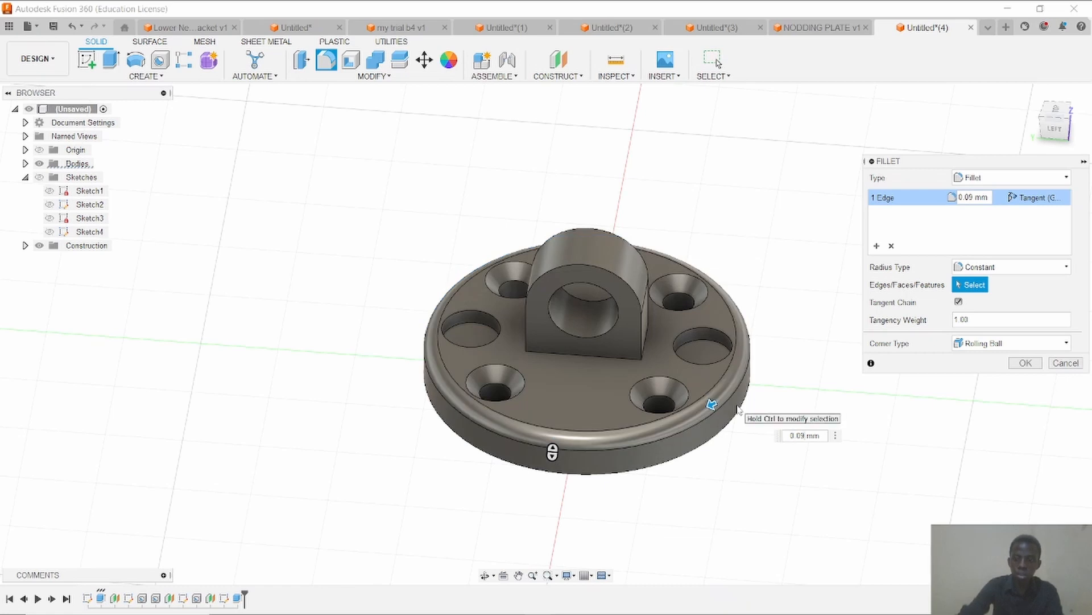
key("Return")
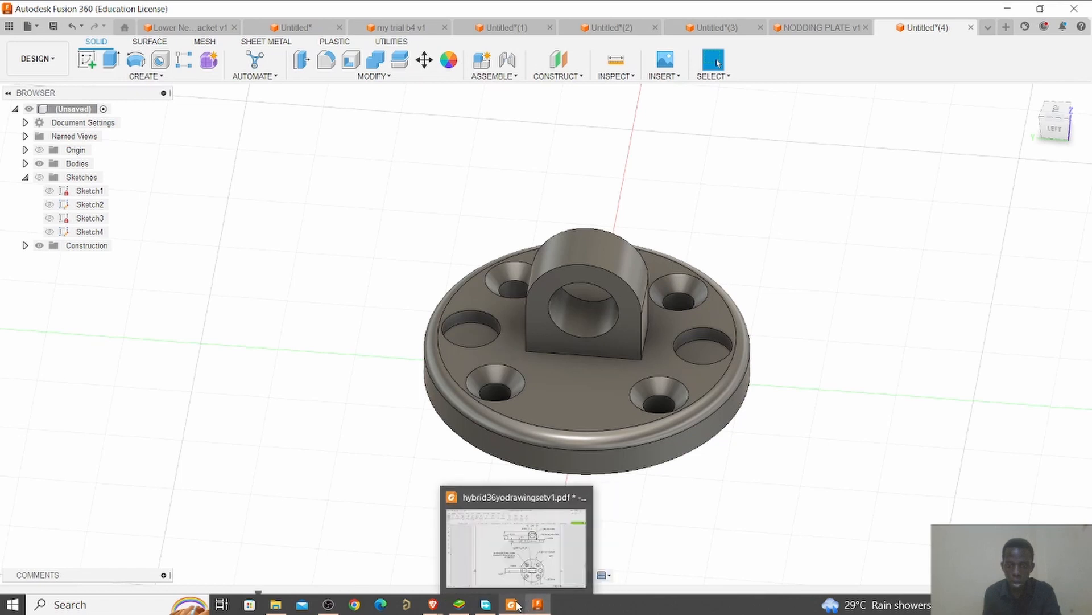
Examine the PDF drawing's front and plan views for the fillet radius around the lug's base, and return to Fusion 360.
left_click(512, 604)
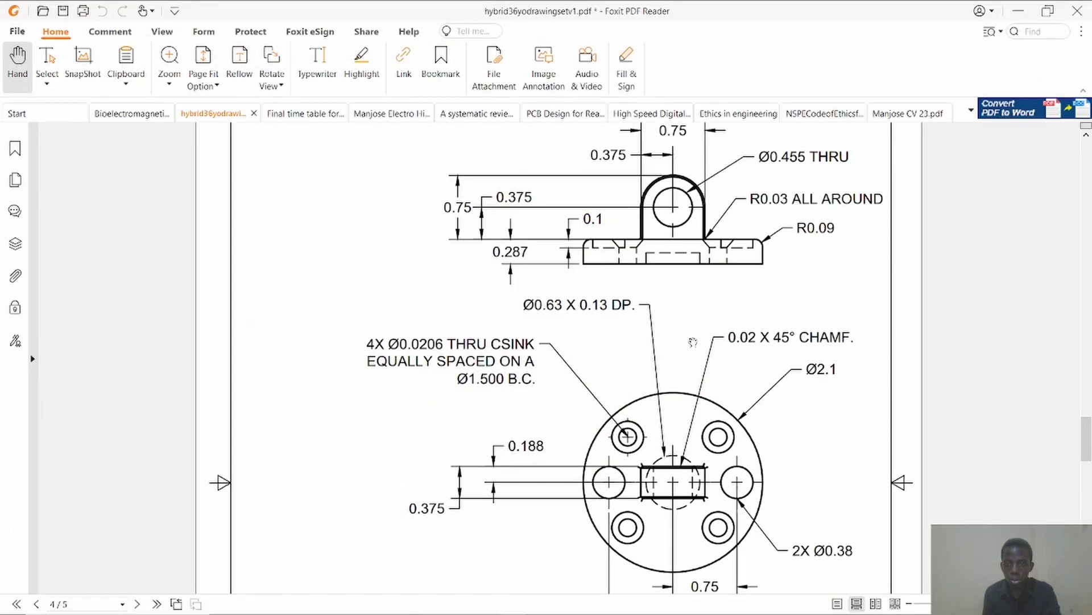
scroll(693, 342, "up", 1)
scroll(693, 342, "down", 2)
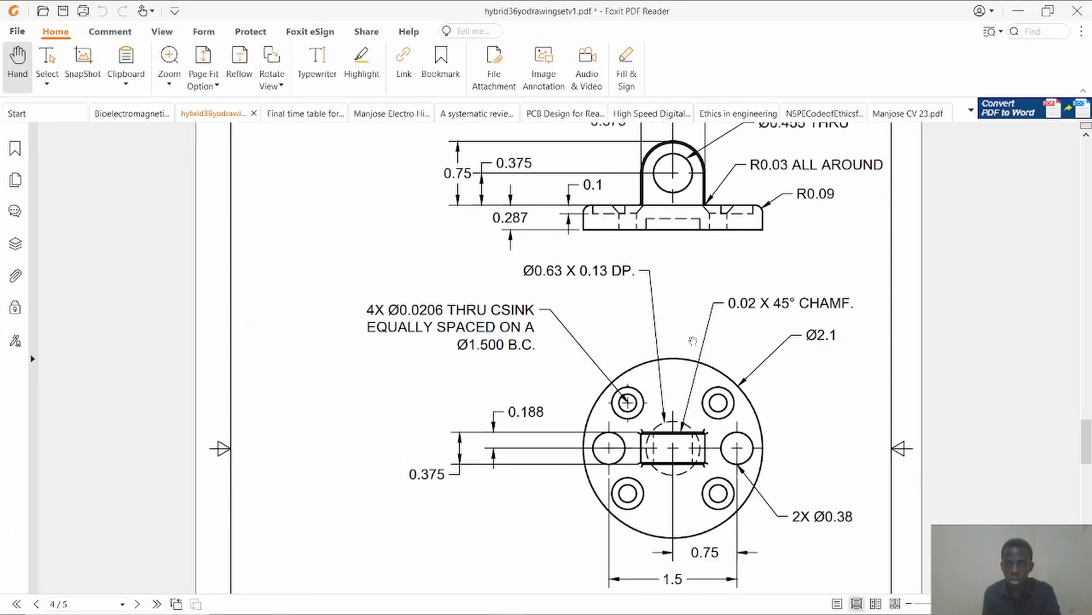
scroll(693, 341, "down", 1)
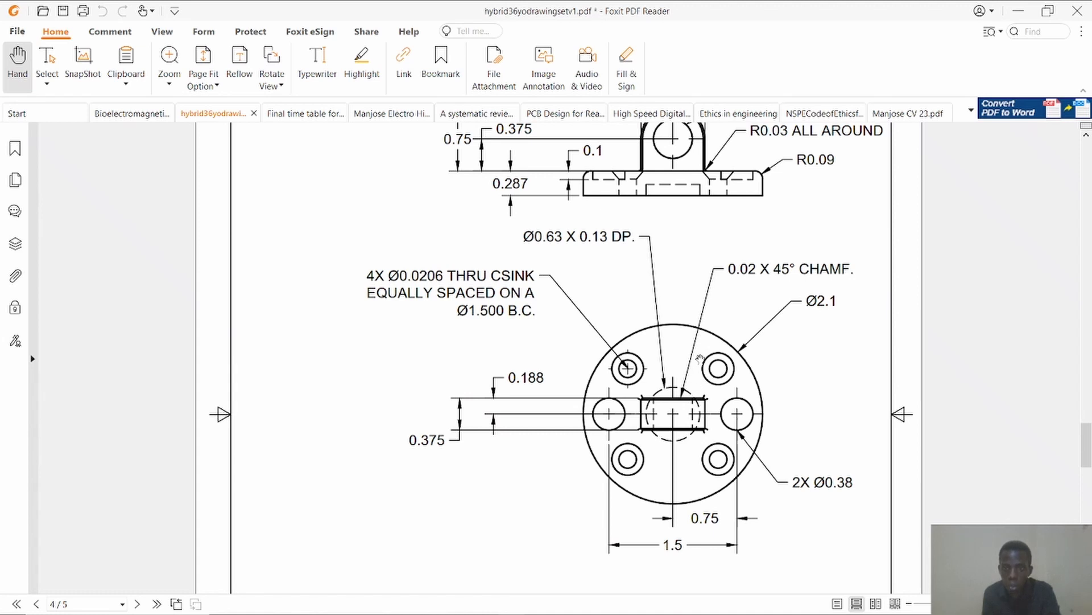
scroll(700, 358, "up", 4)
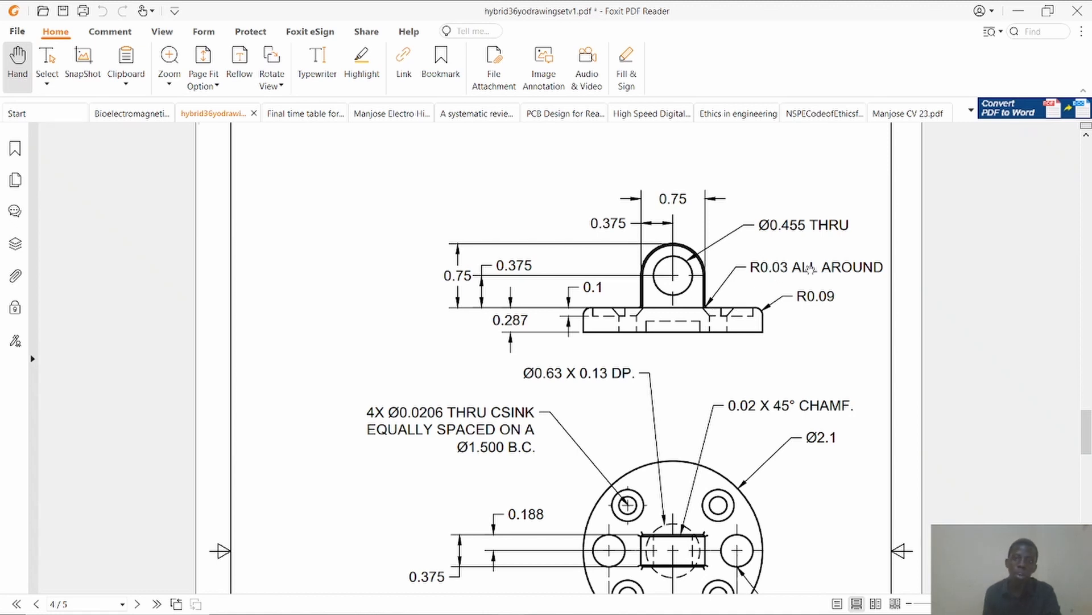
left_click(1018, 11)
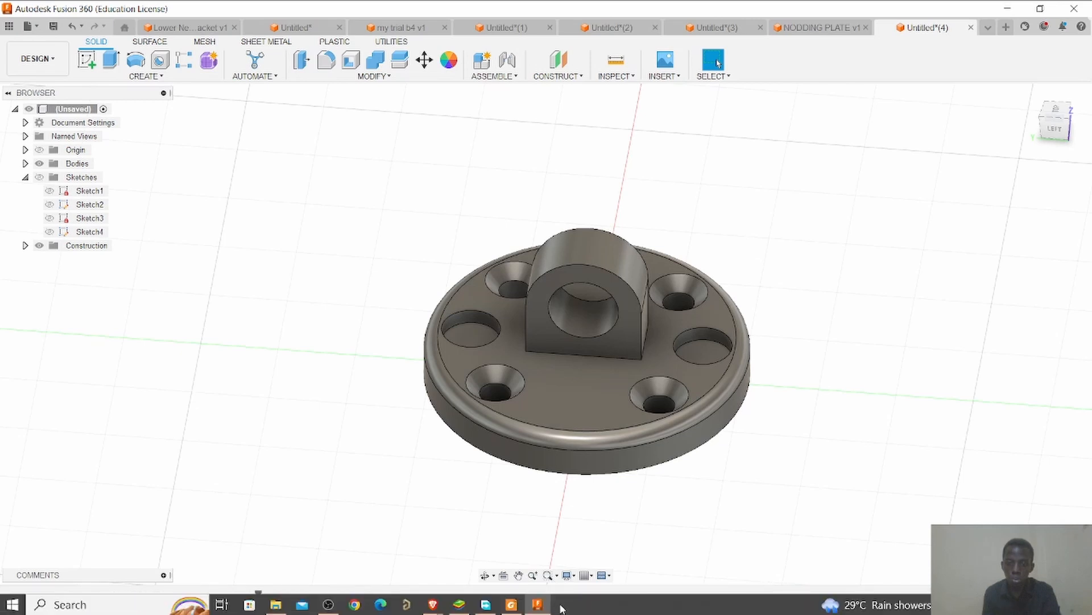
left_click(512, 609)
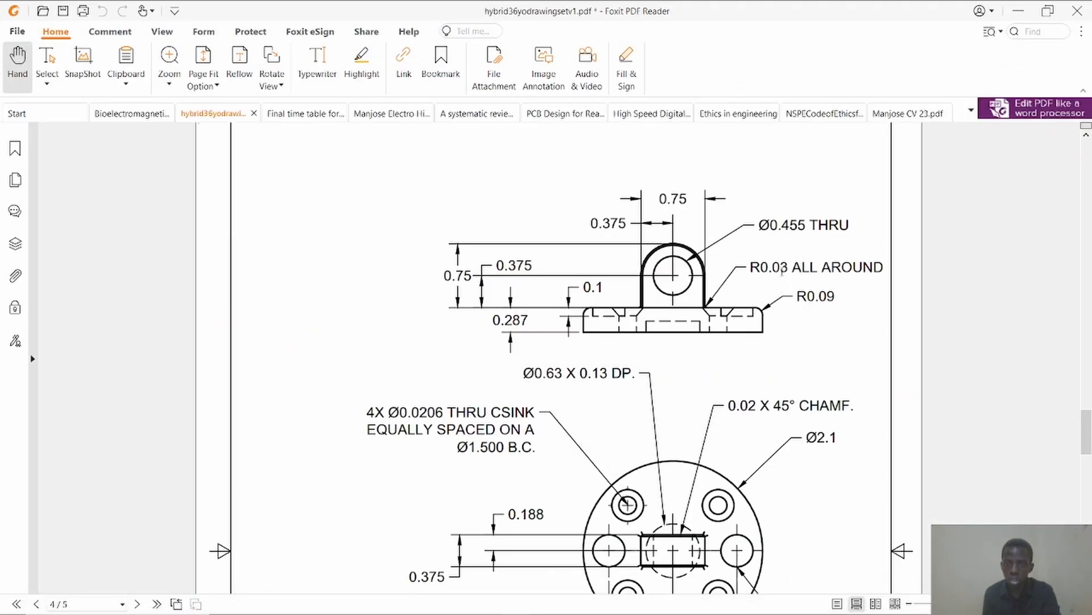
left_click(1019, 11)
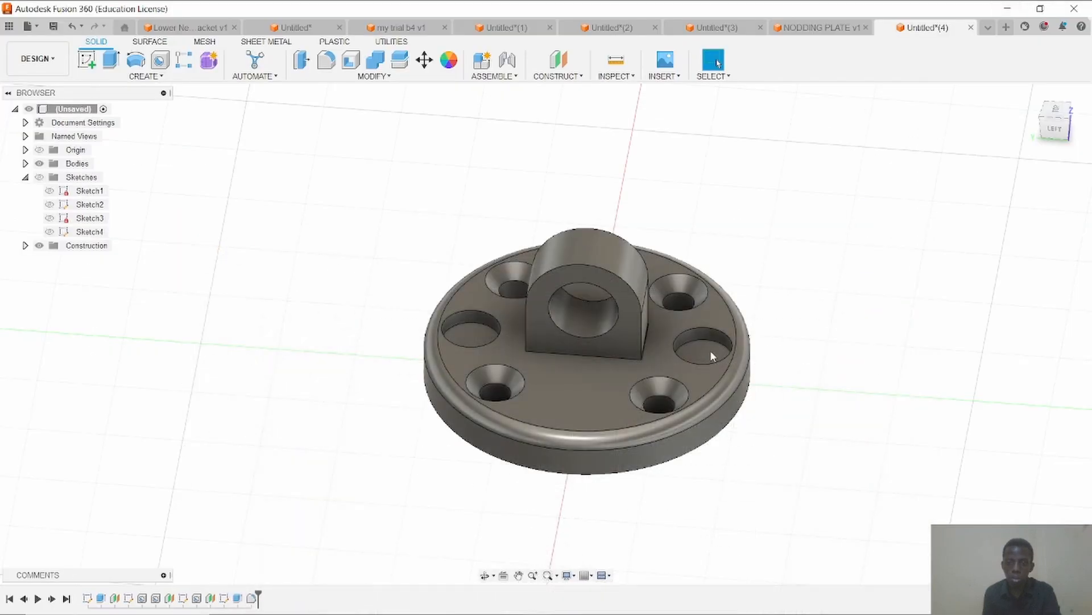
Fillet the four edges around the upright lug's base with a 0.03 mm radius, checking the radius in the PDF drawing.
key("f")
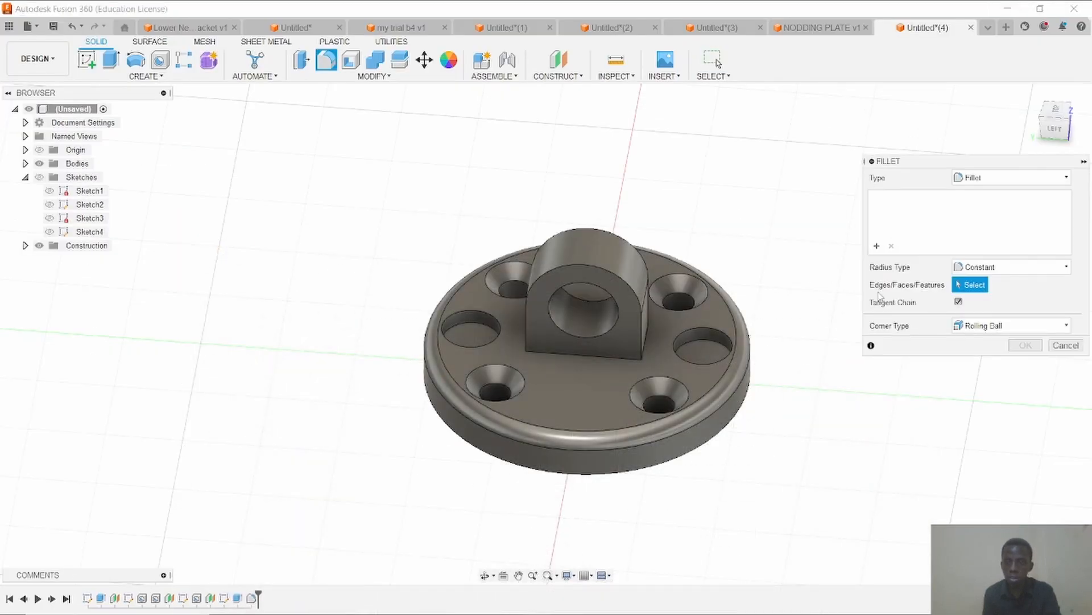
left_click(594, 357)
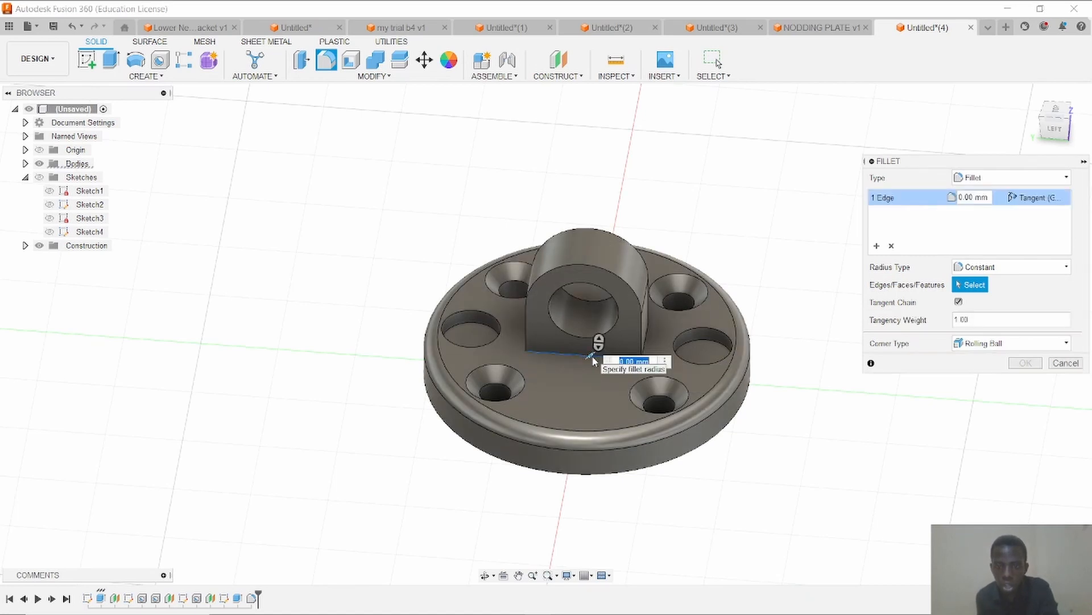
left_click(646, 343)
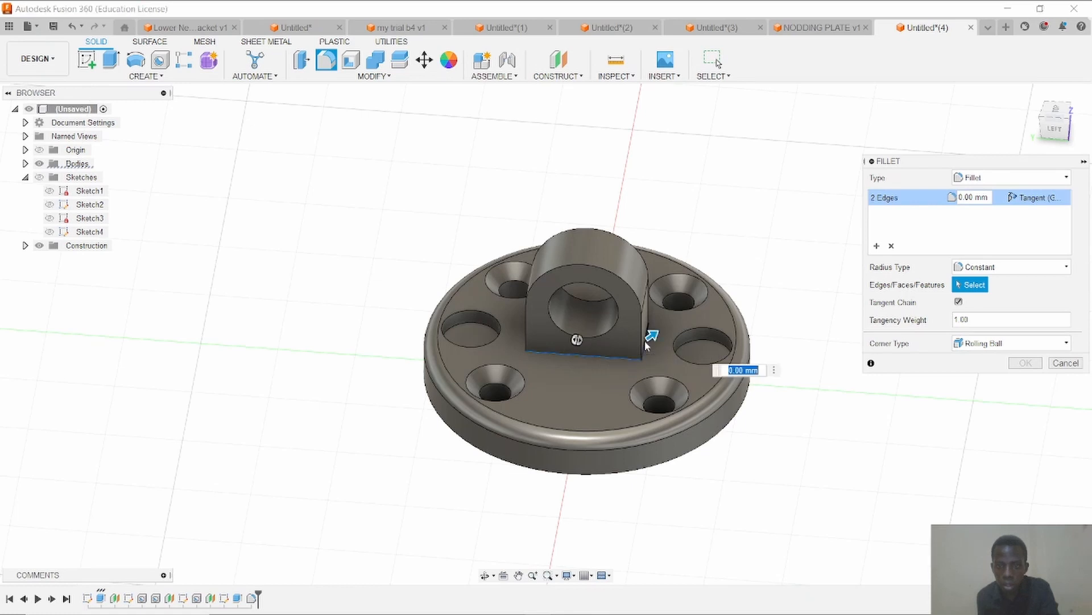
left_click(485, 575)
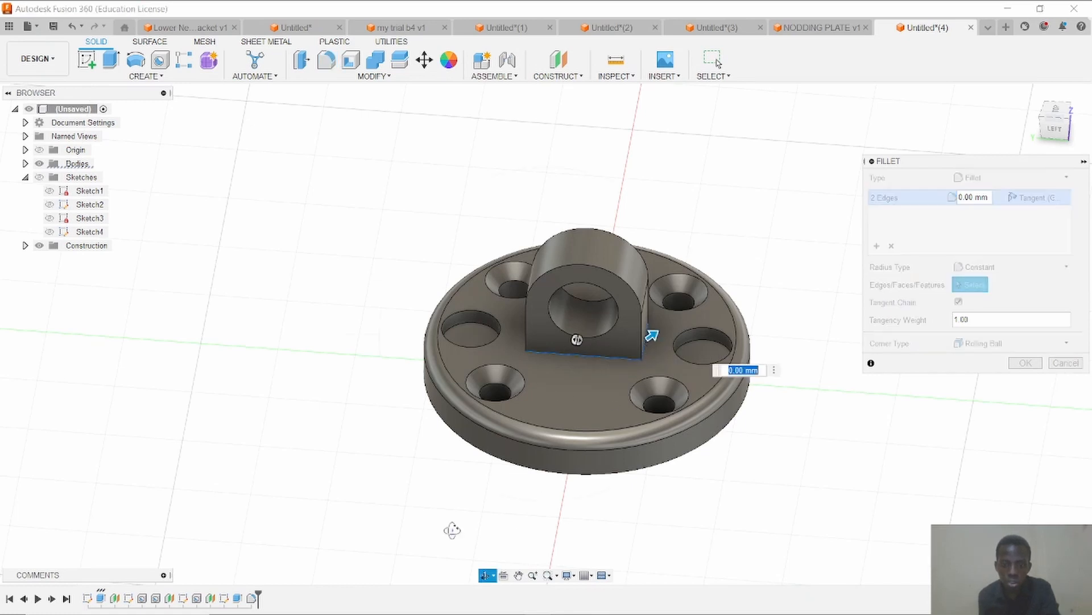
left_click_drag(451, 526, 555, 513)
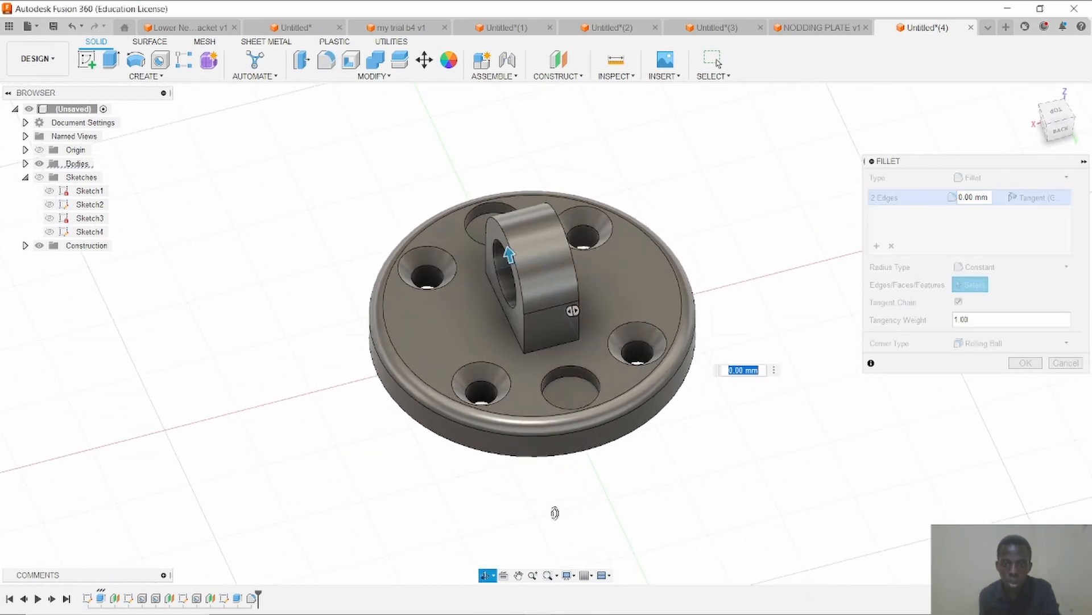
key("Escape")
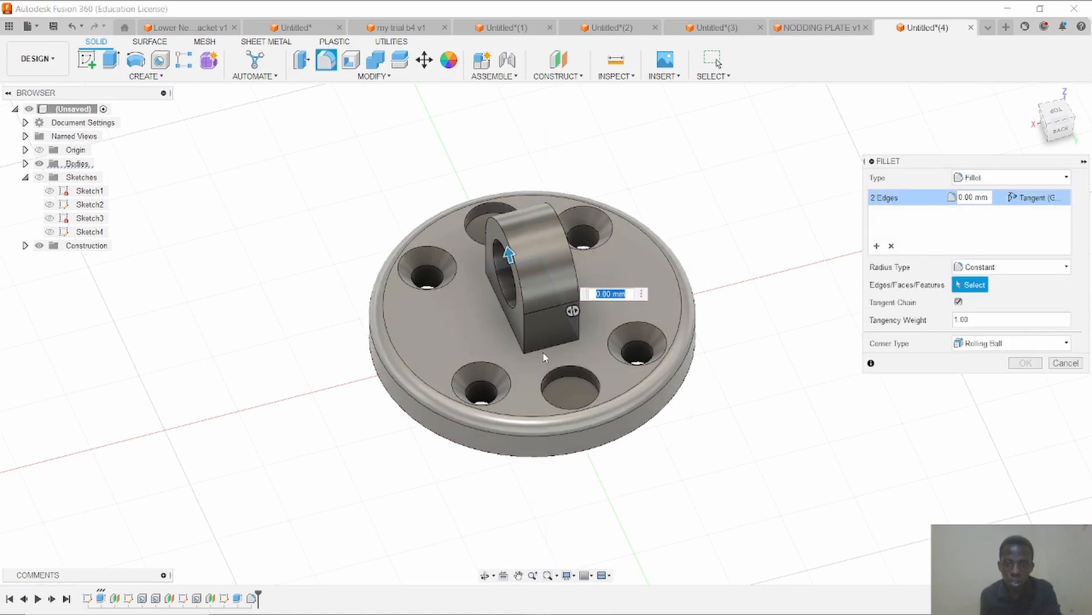
left_click(542, 348)
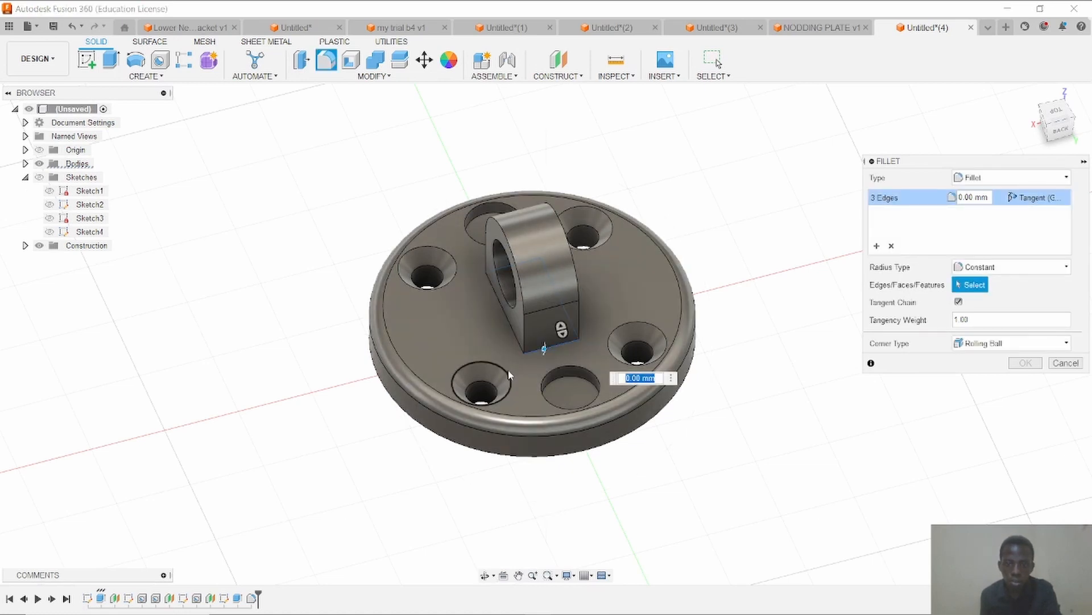
left_click(504, 317)
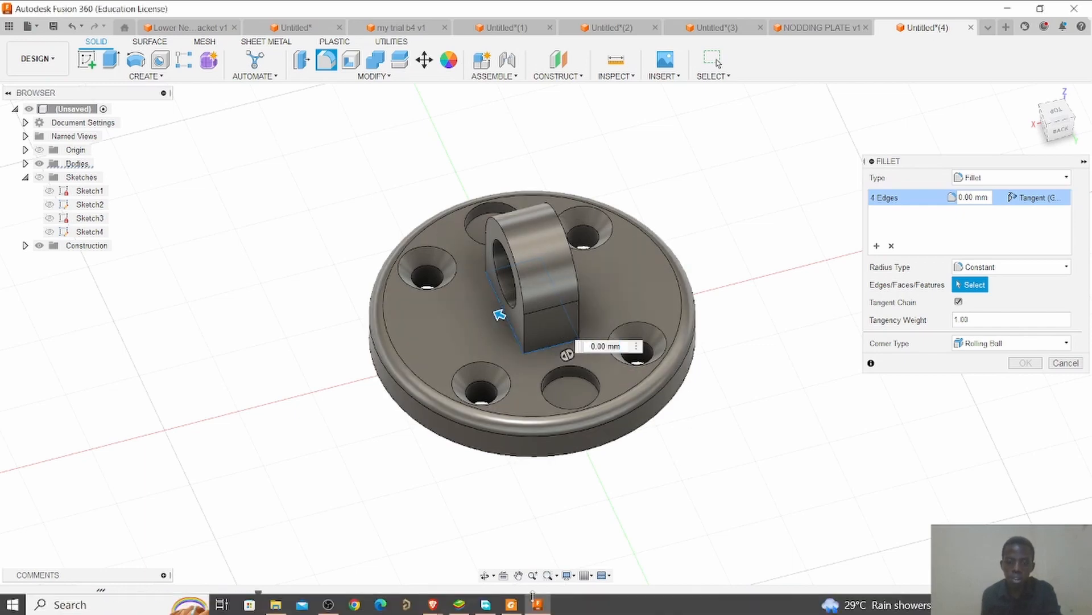
left_click(511, 608)
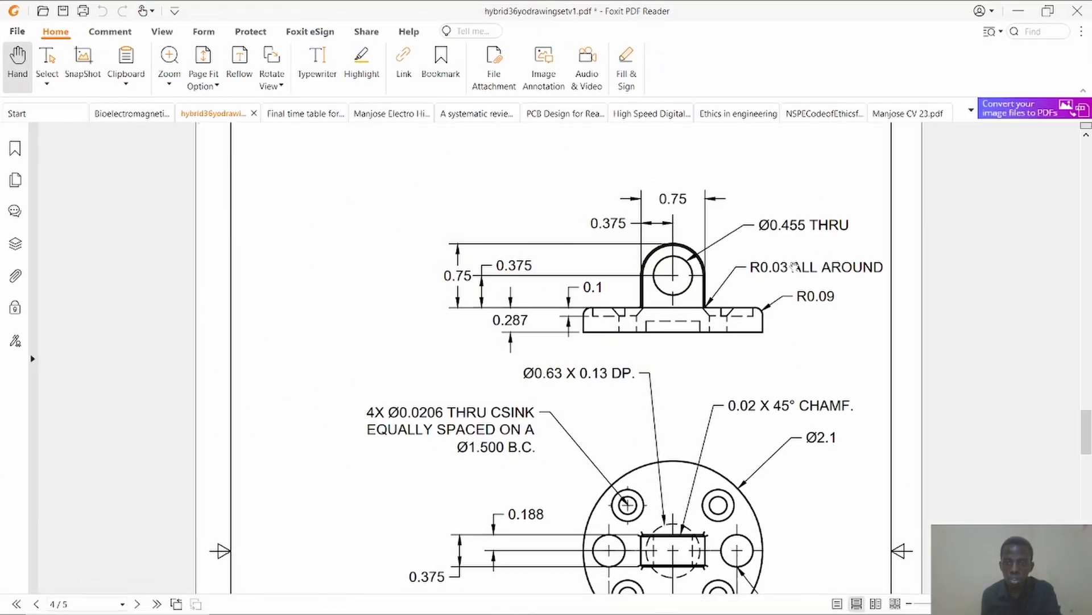
left_click(1018, 10)
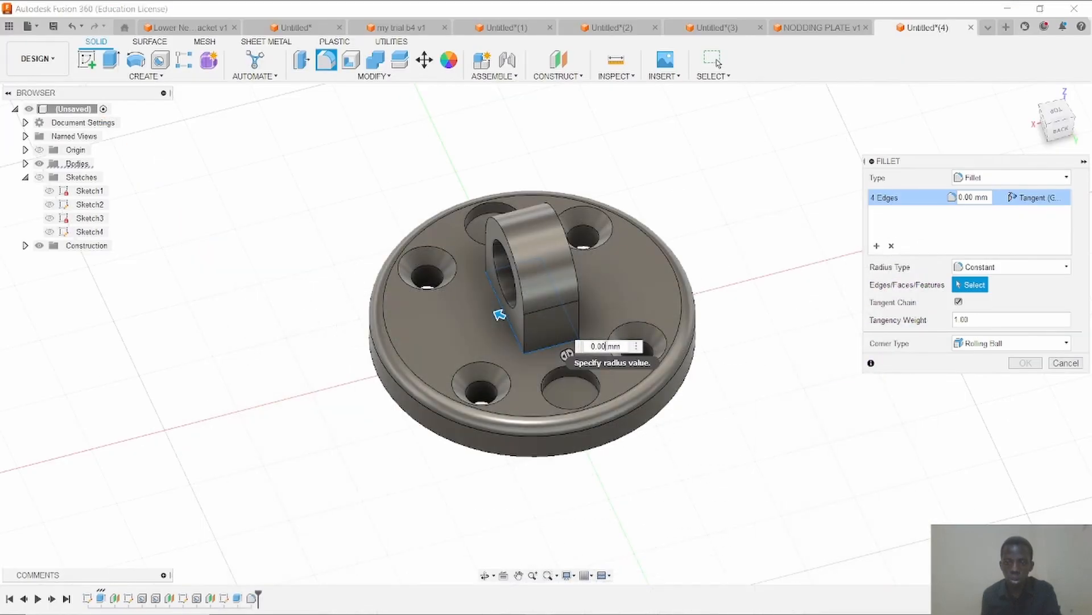
type("0.0")
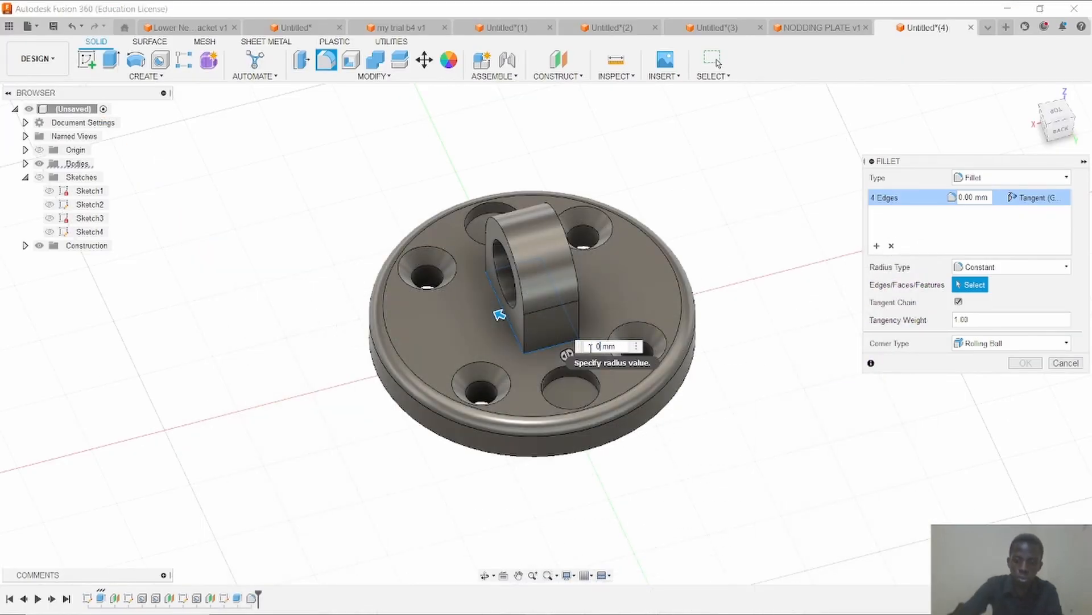
type("3")
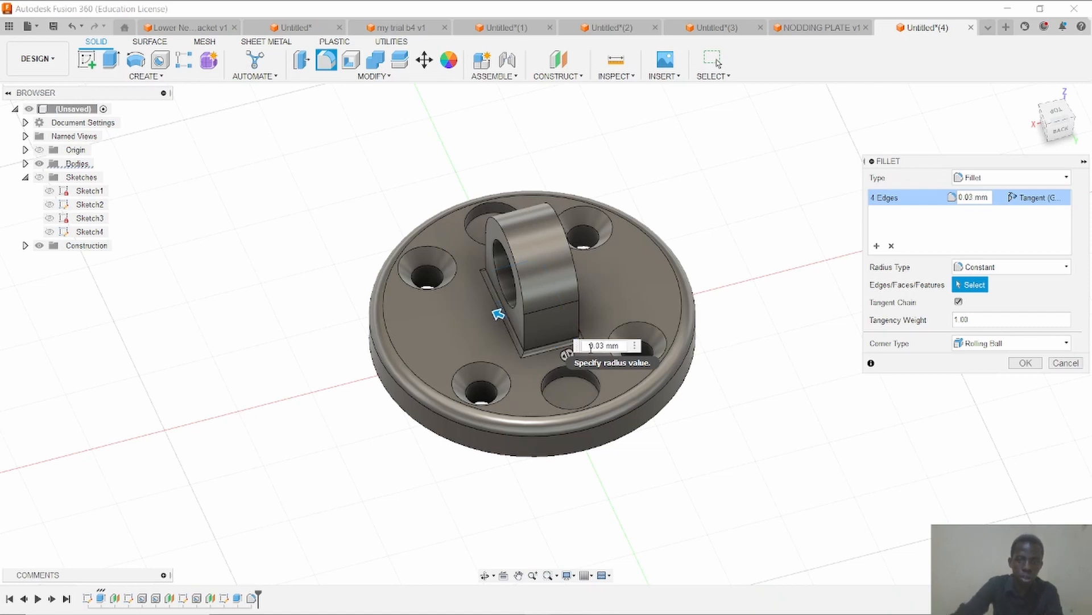
key("Return")
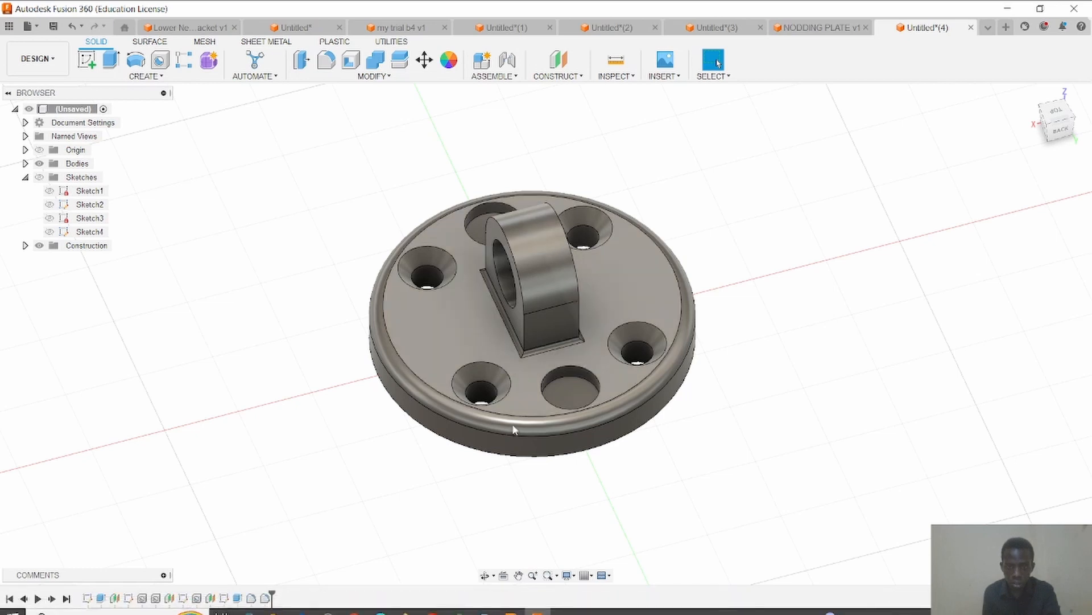
Check the chamfer size in the PDF drawing, and chamfer the outline edges of both lug faces by 0.02 mm in Fusion 360.
left_click(511, 607)
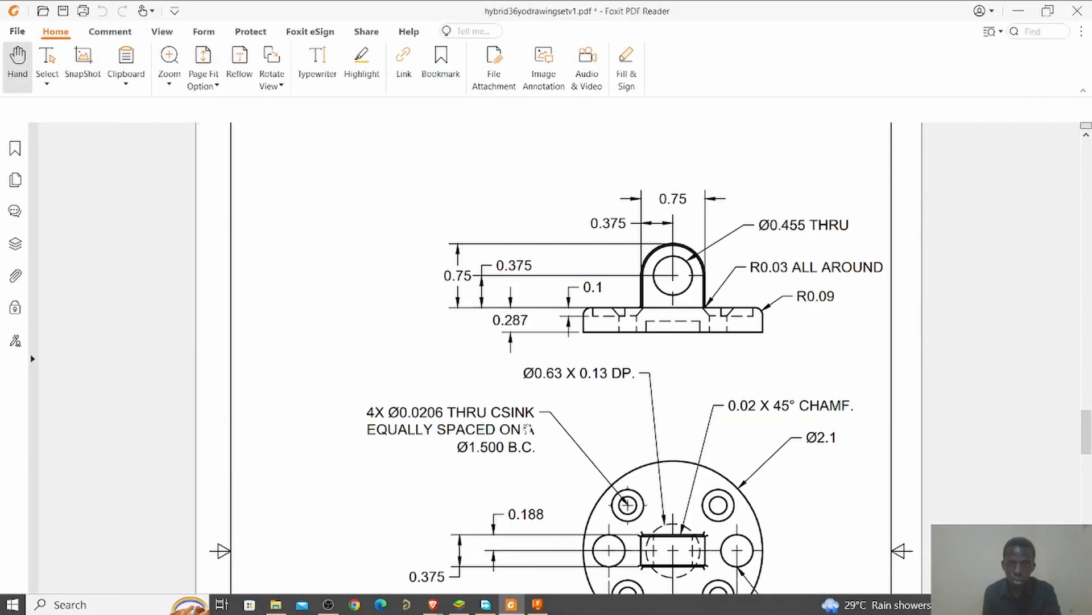
scroll(669, 499, "down", 1)
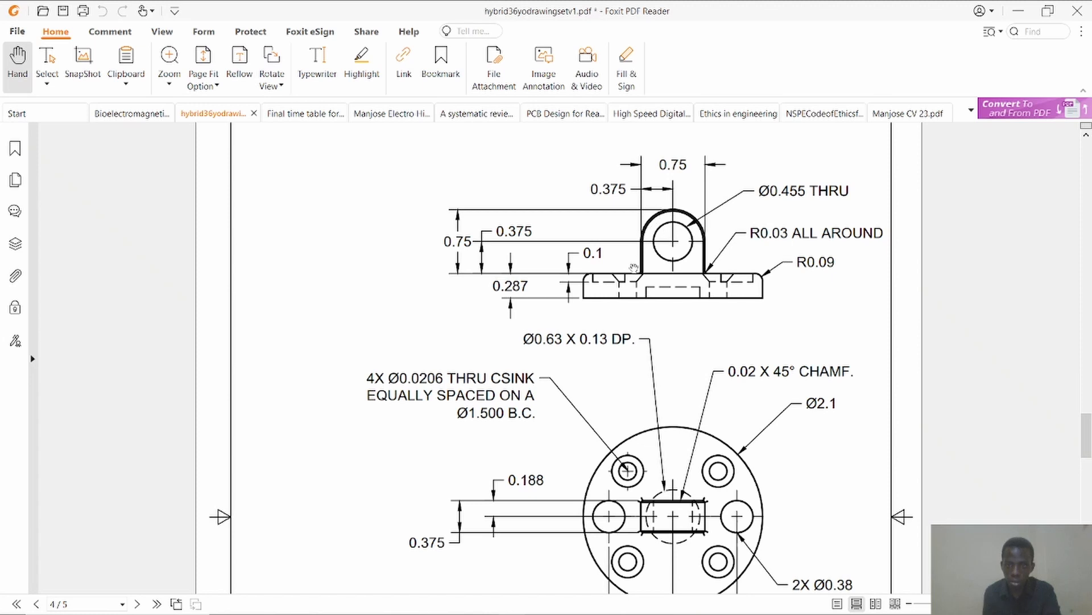
scroll(674, 404, "down", 2)
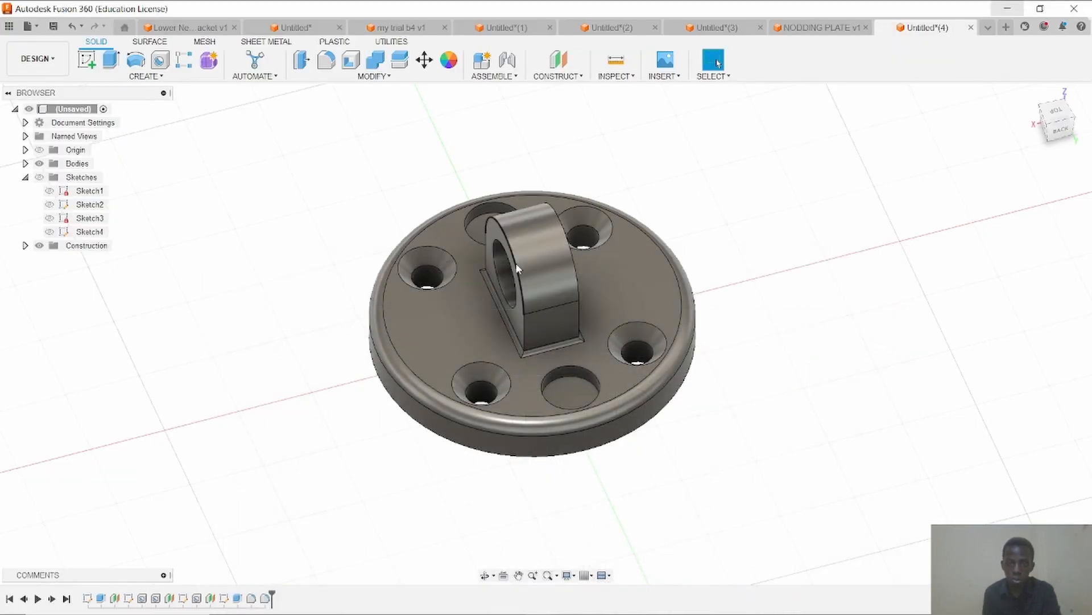
left_click(373, 76)
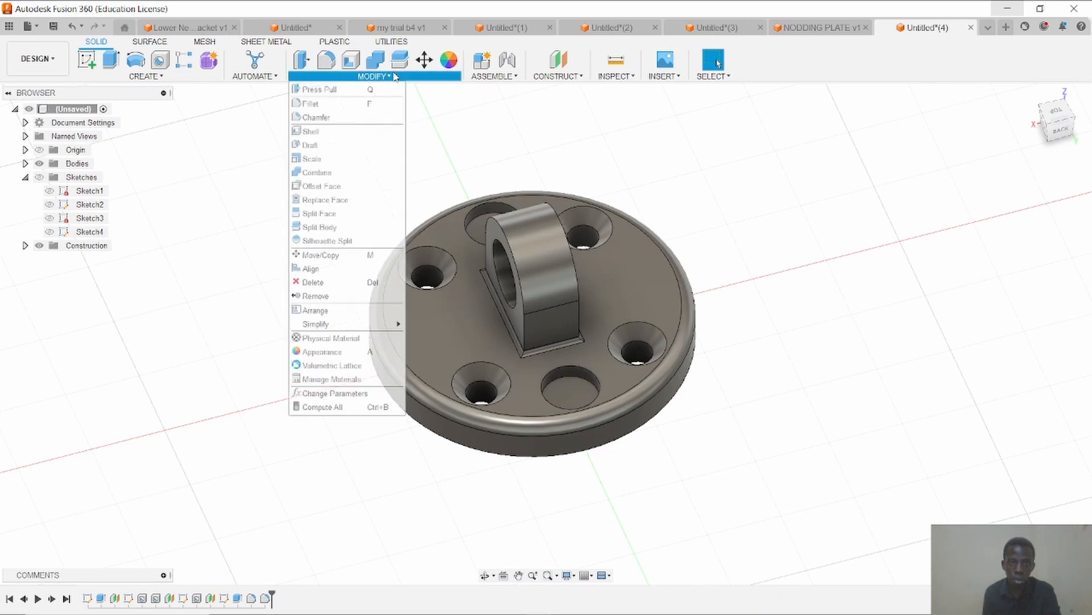
left_click(347, 118)
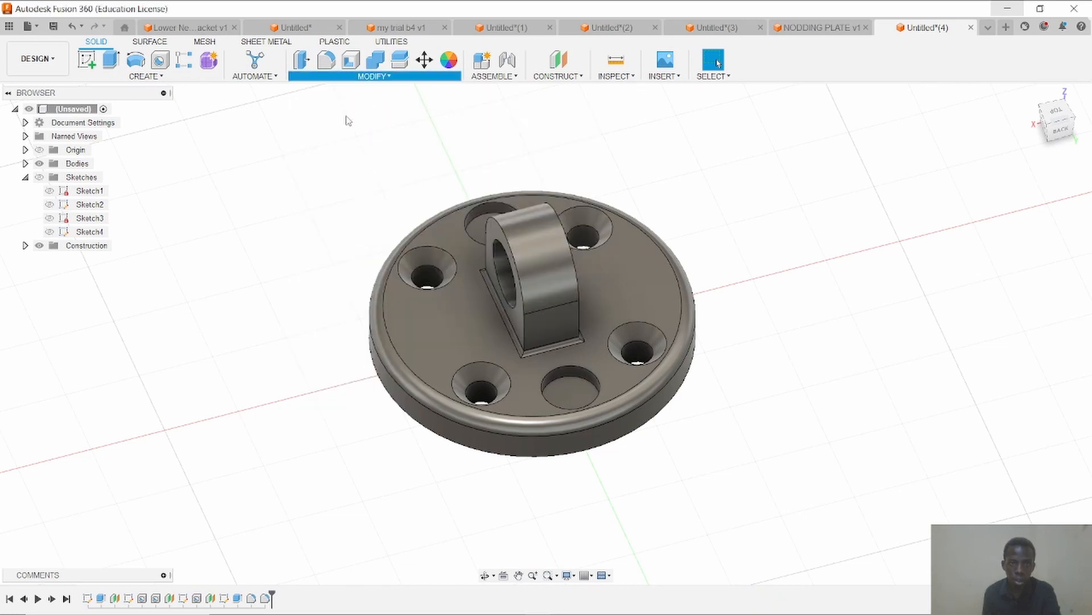
left_click(514, 263)
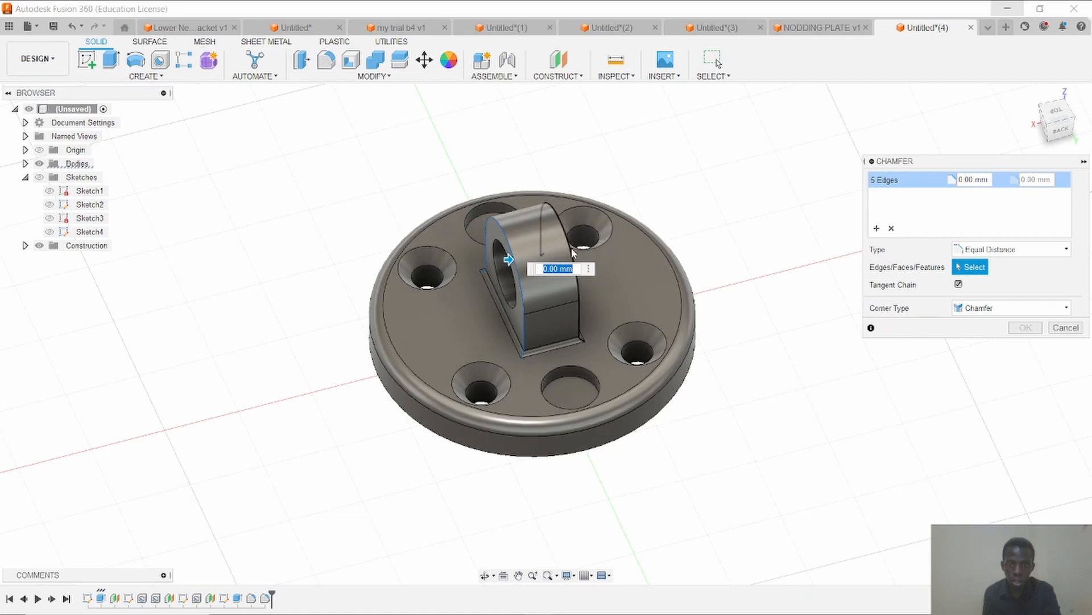
left_click(571, 247)
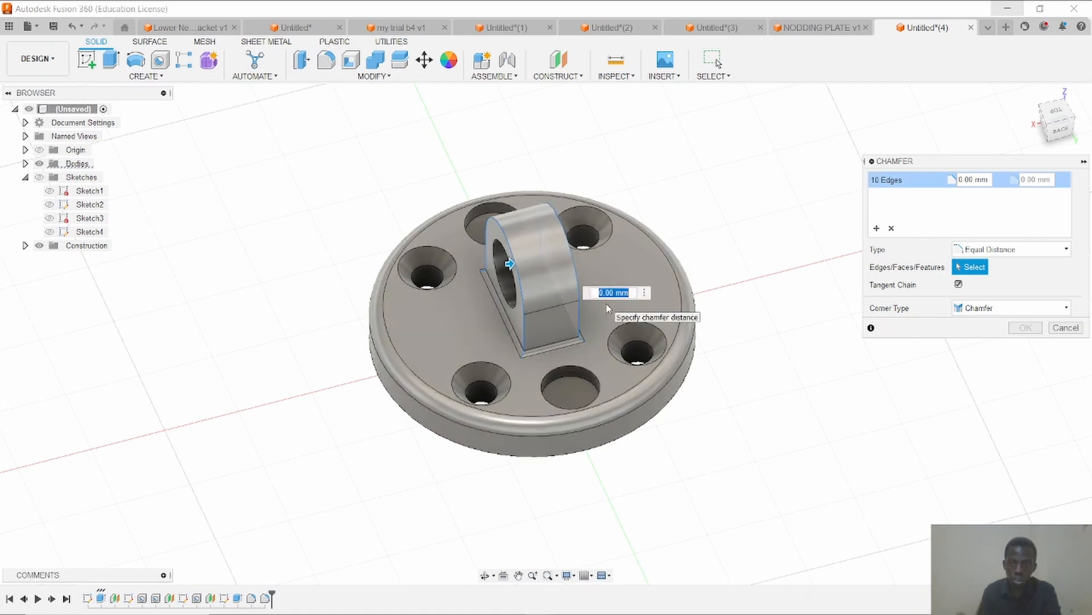
type("0.0")
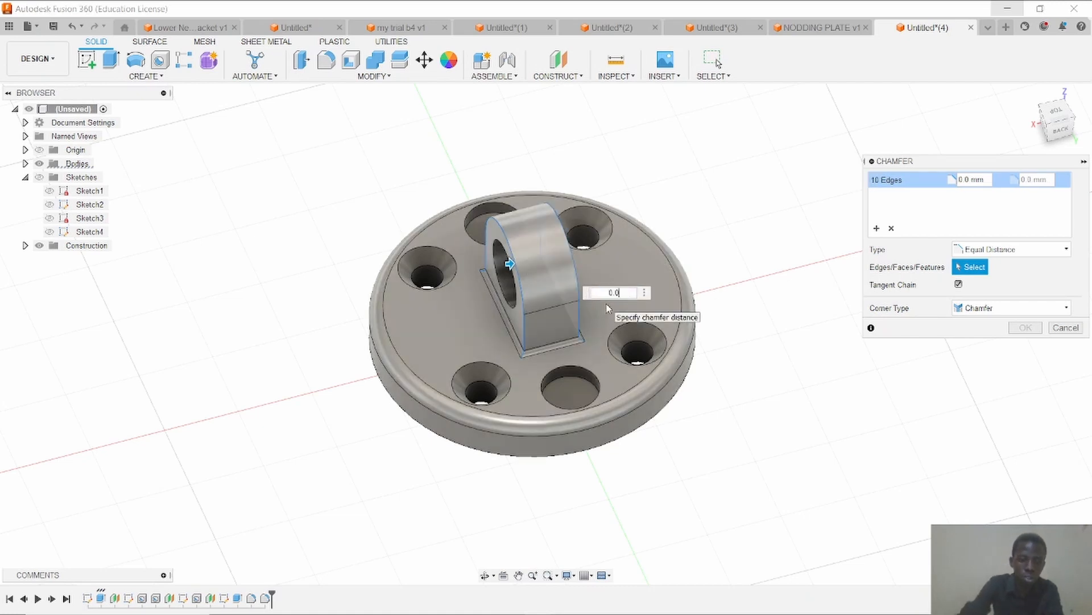
type("2")
key("Return")
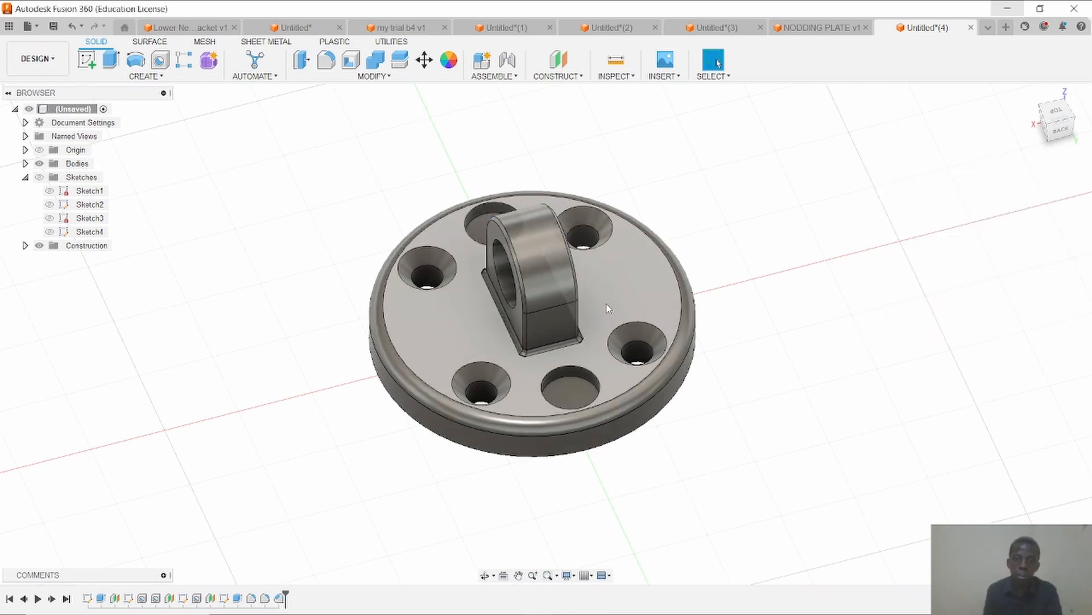
Inspect the finished edges from another angle, compare them with the front and plan views in the PDF drawing, and return to Fusion 360.
left_click(484, 576)
left_click_drag(490, 482, 531, 448)
key("Escape")
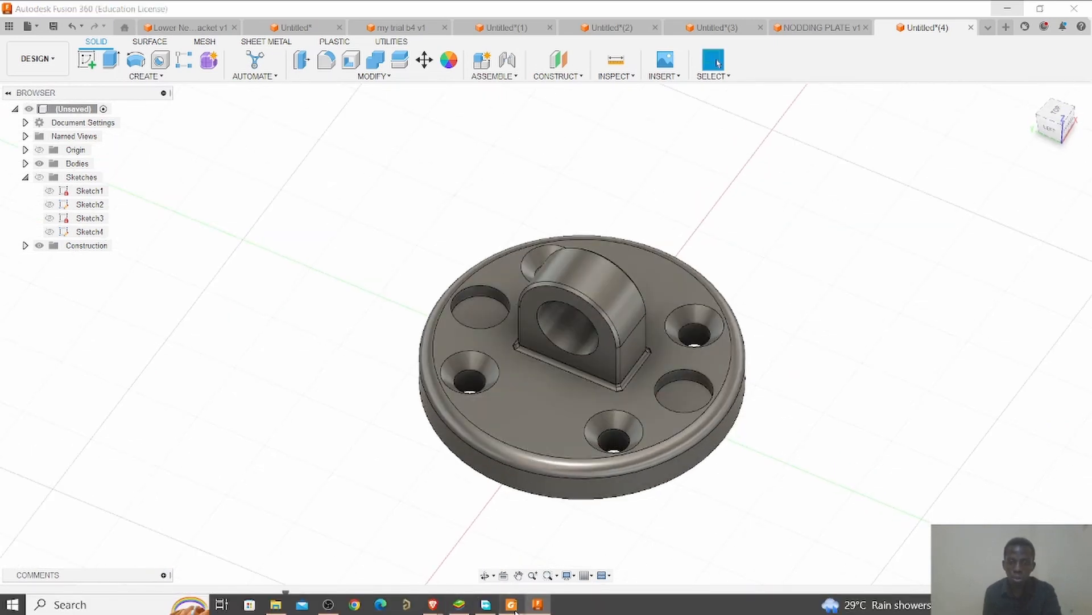
left_click(511, 607)
scroll(594, 271, "up", 2)
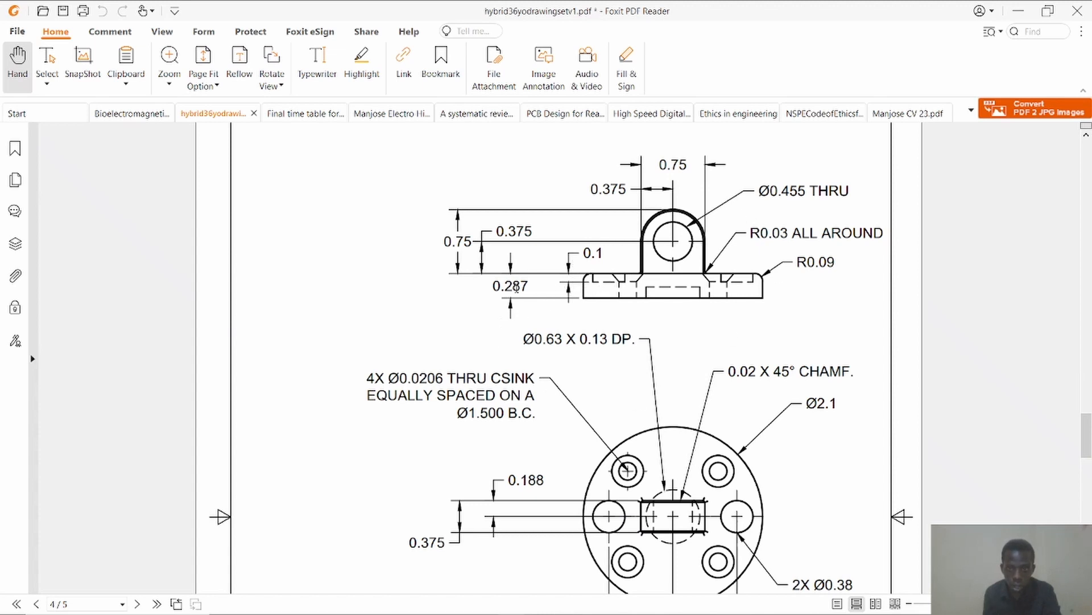
scroll(703, 218, "down", 8)
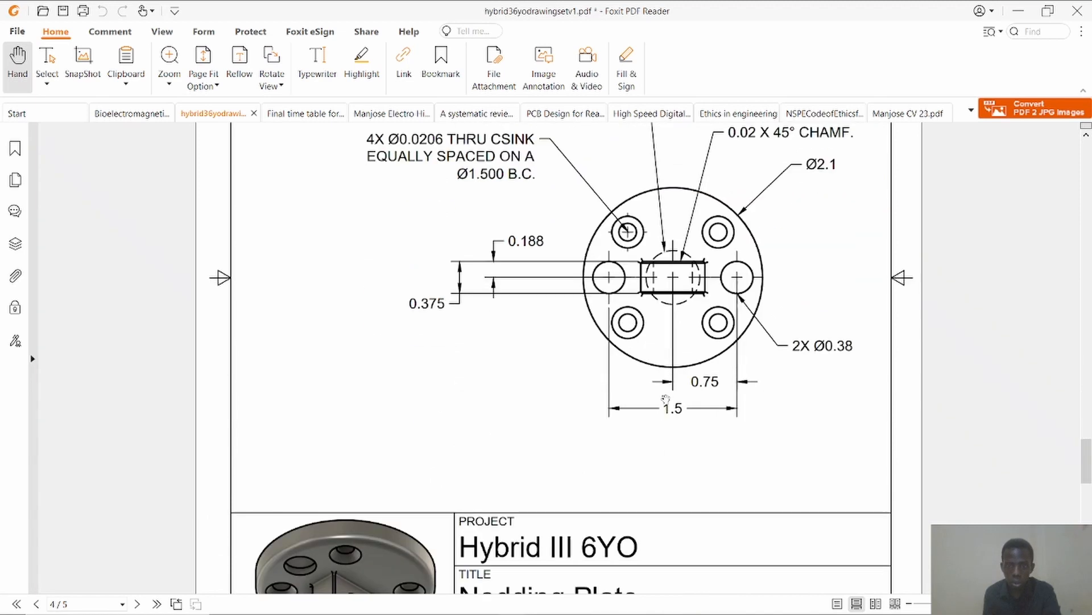
scroll(689, 246, "up", 3)
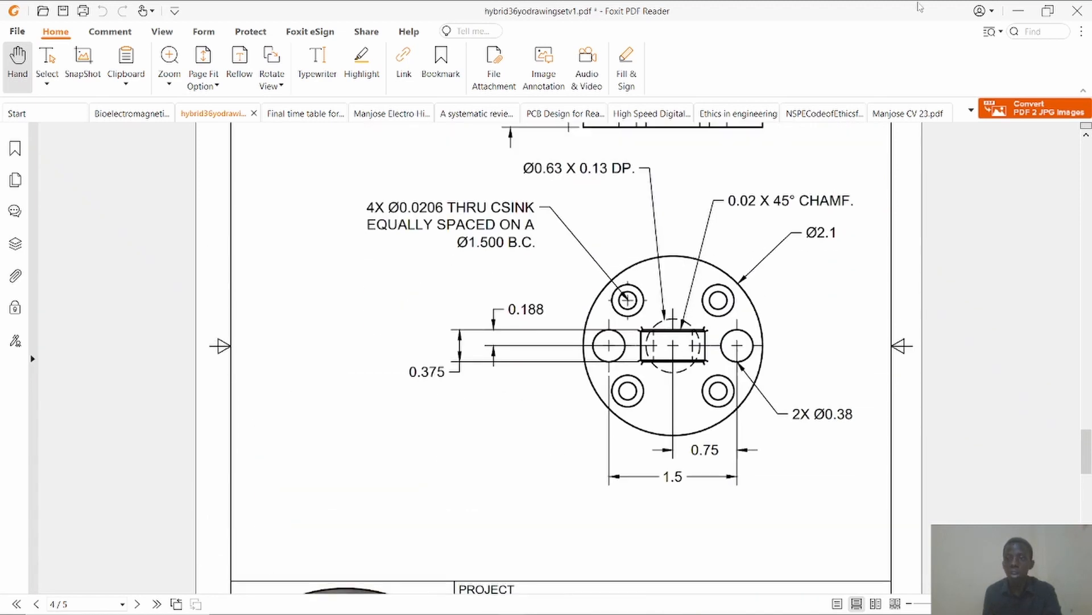
left_click(1018, 11)
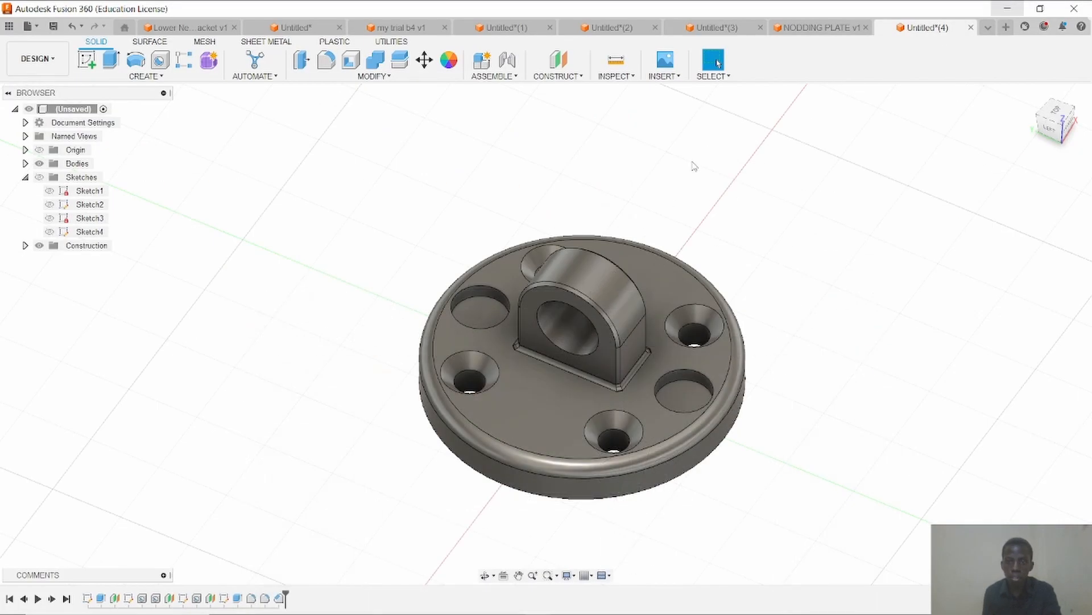
Apply the Paint - Metallic (Red) appearance to the whole body and inspect the coloured plate from a low side angle.
scroll(711, 273, "down", 2)
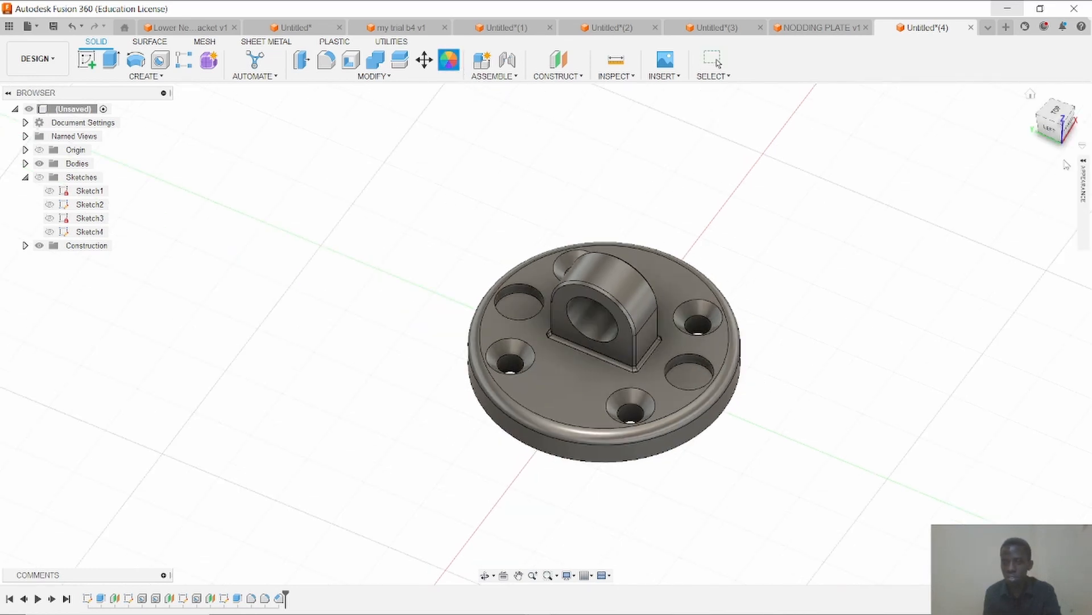
left_click(1084, 166)
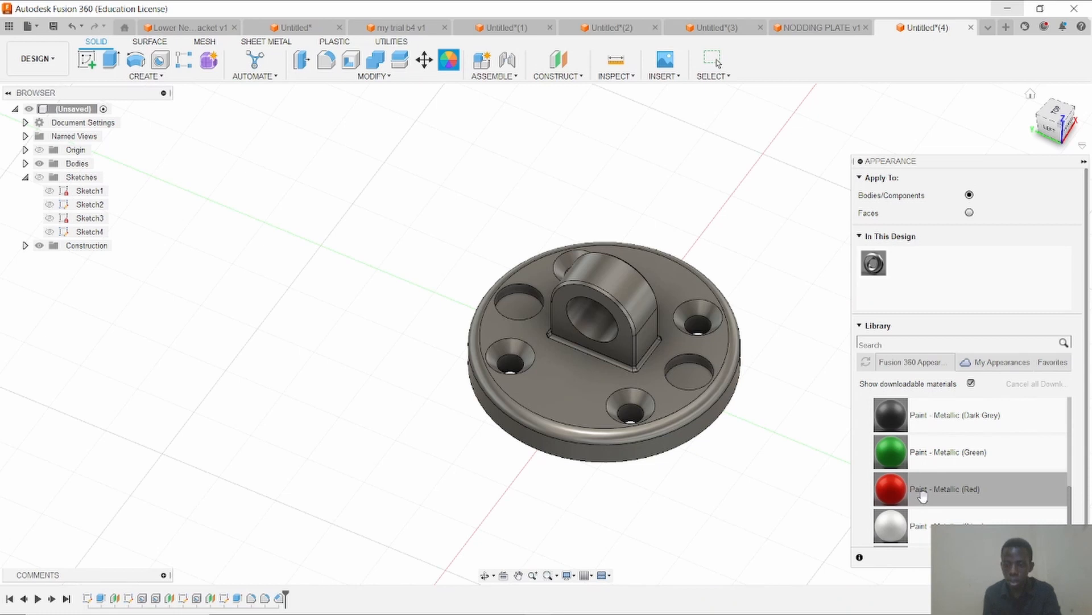
left_click_drag(924, 495, 598, 380)
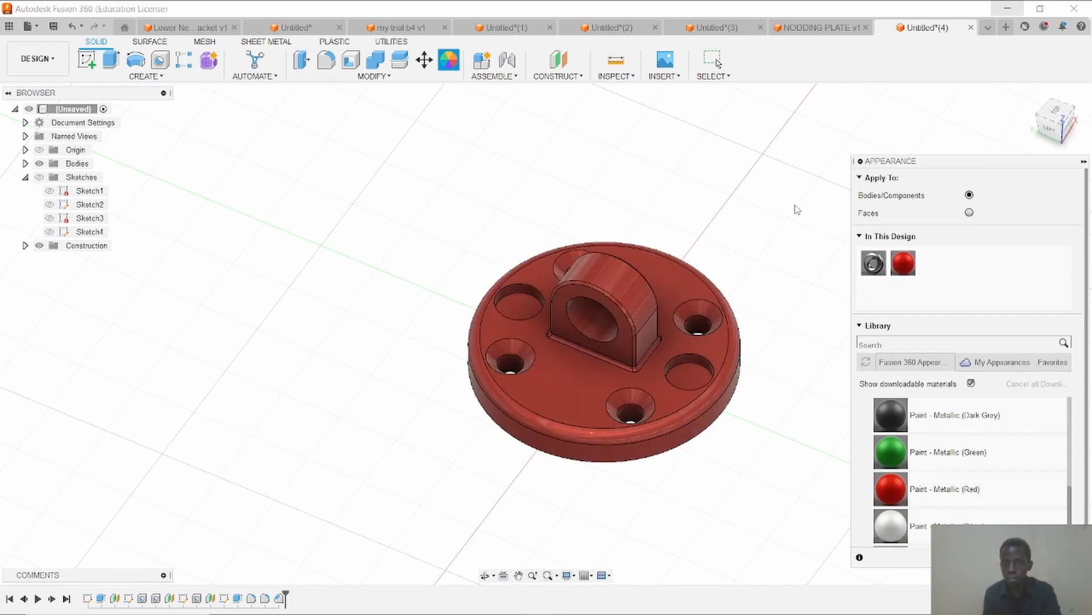
left_click(1085, 162)
left_click(484, 576)
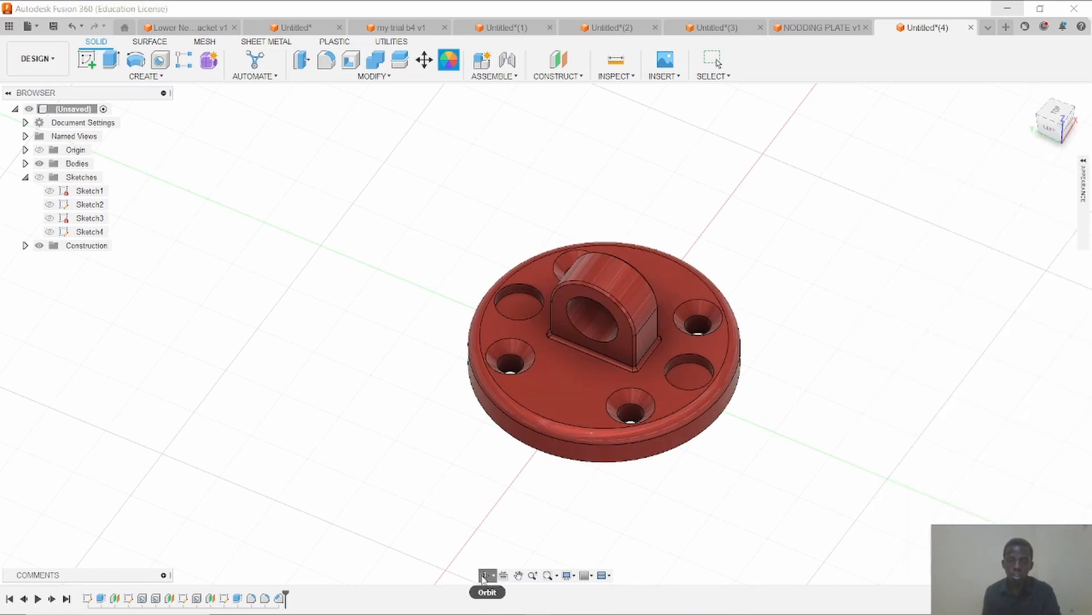
left_click_drag(535, 490, 555, 430)
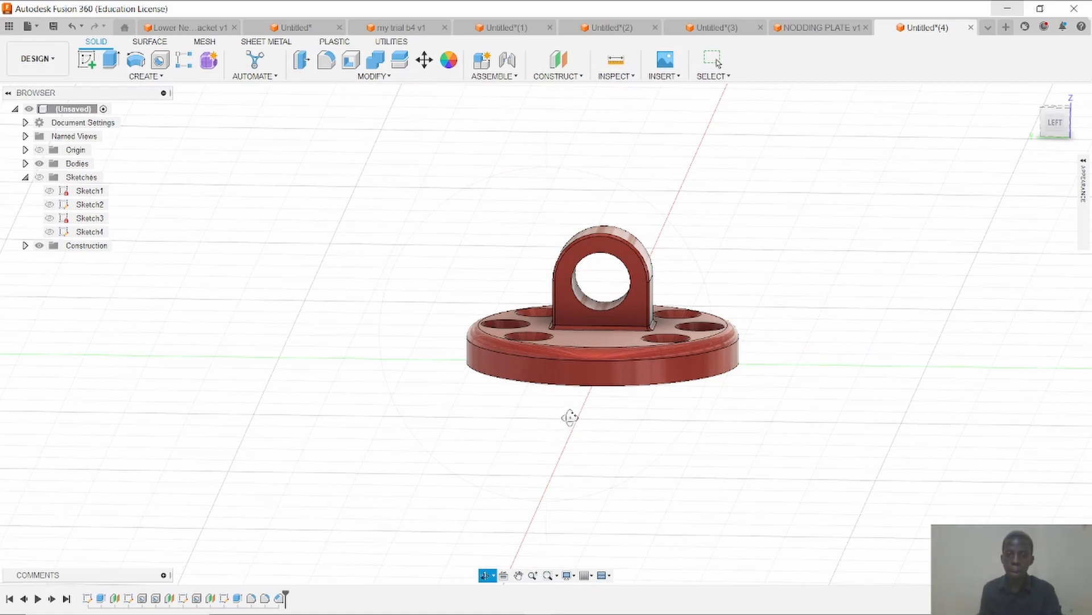
left_click(1007, 9)
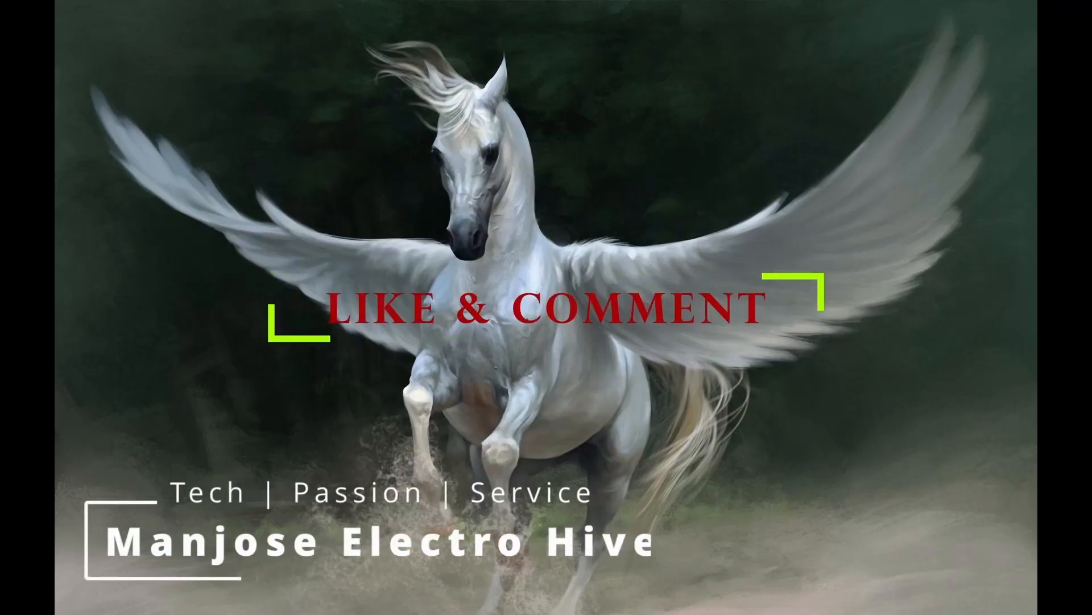